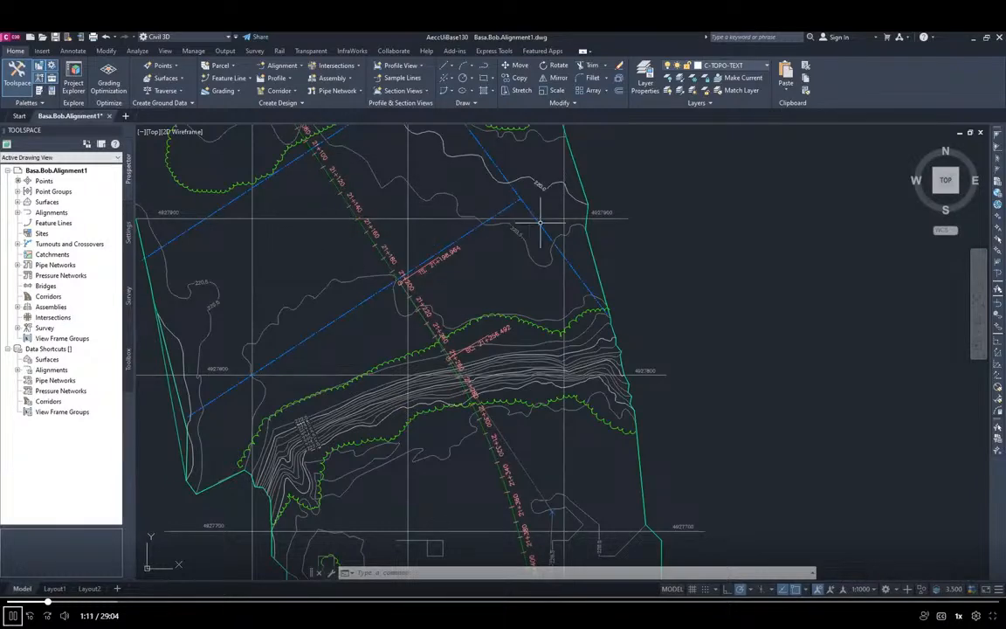
Check the Add ROW lines instructions in Acrobat, and create a new layer named C-ROAD-ROW in the Civil 3D drawing.
{"action": "key", "text": "alt+Tab"}
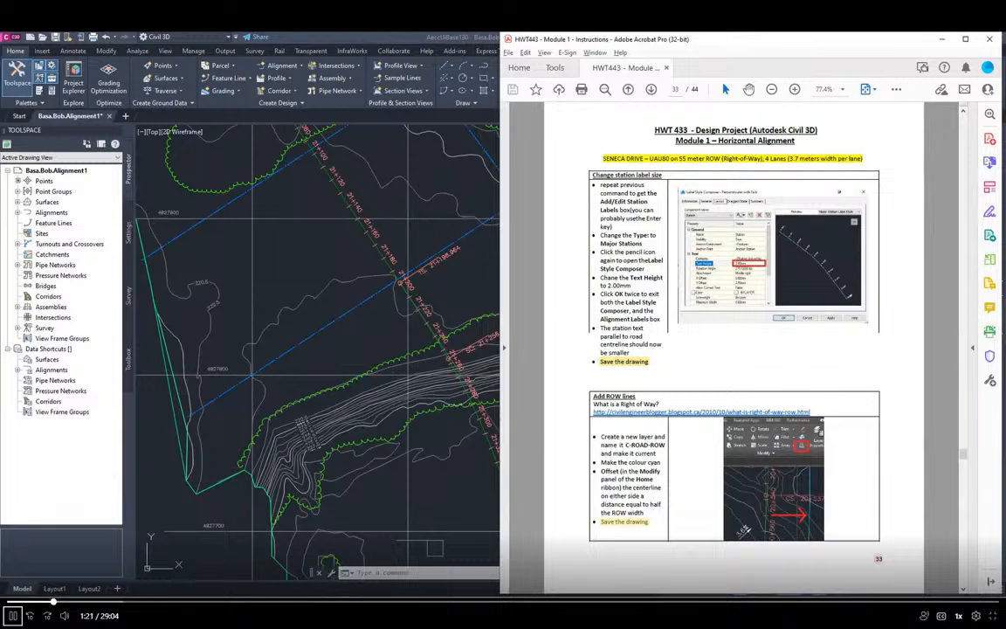
{"action": "left_click", "coordinate": [390, 154]}
{"action": "left_click", "coordinate": [644, 76]}
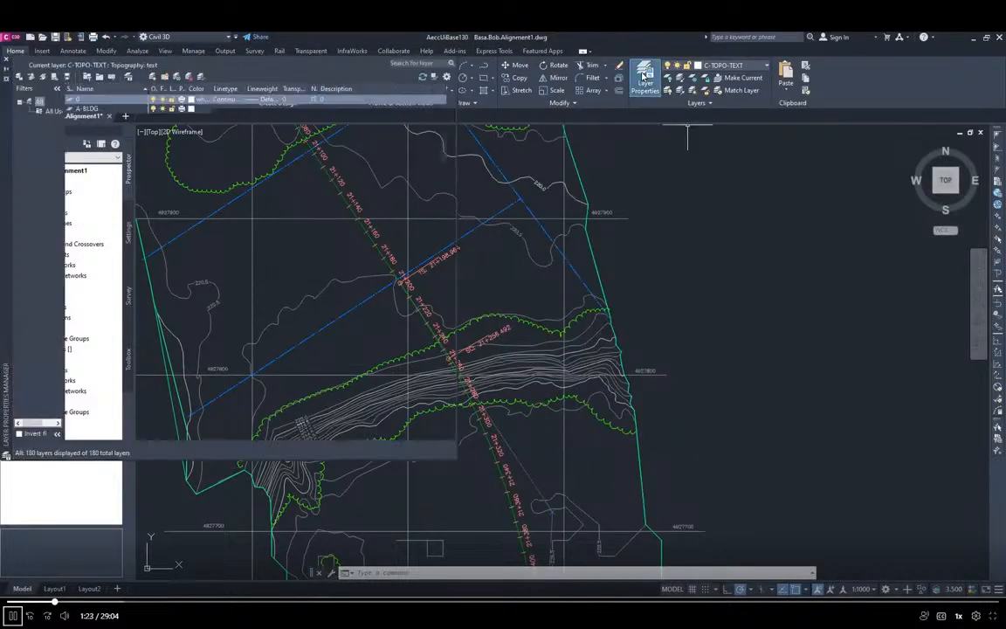
{"action": "left_click", "coordinate": [153, 78]}
{"action": "type", "text": "C"}
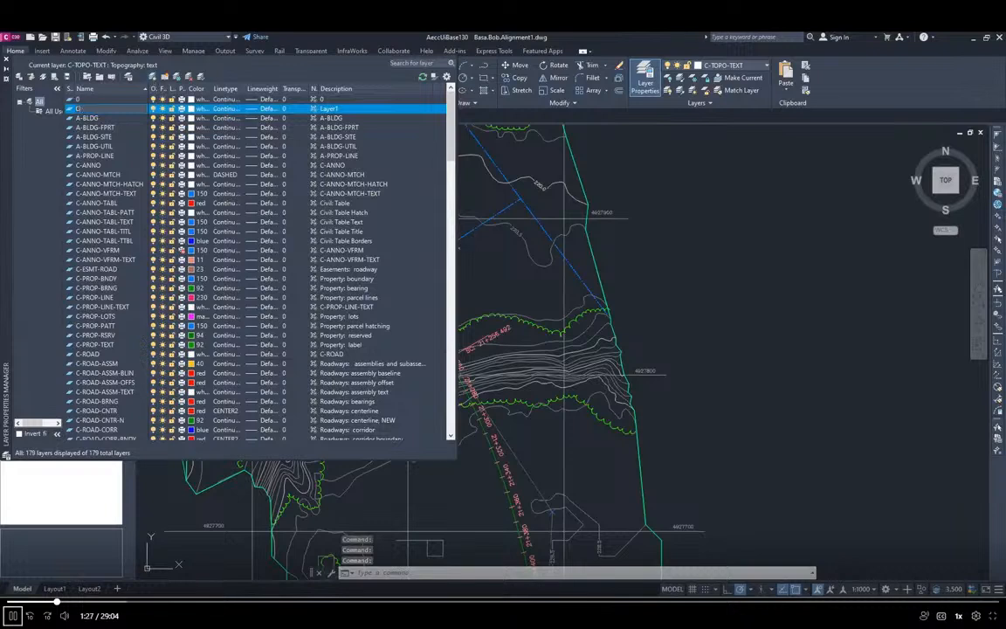
{"action": "type", "text": "-ROAD-R"}
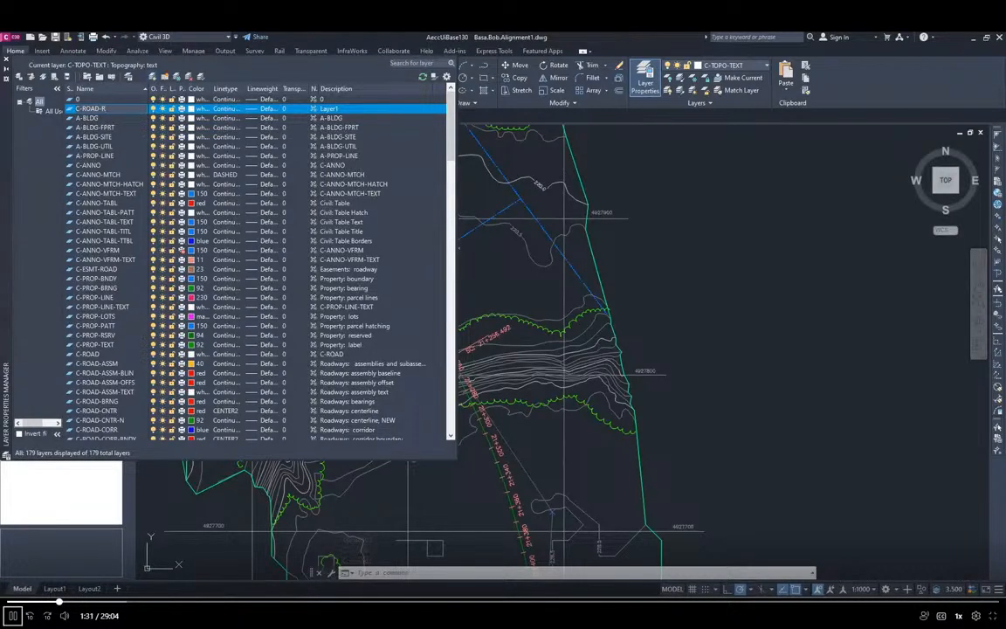
{"action": "type", "text": "OW"}
{"action": "key", "text": "Return"}
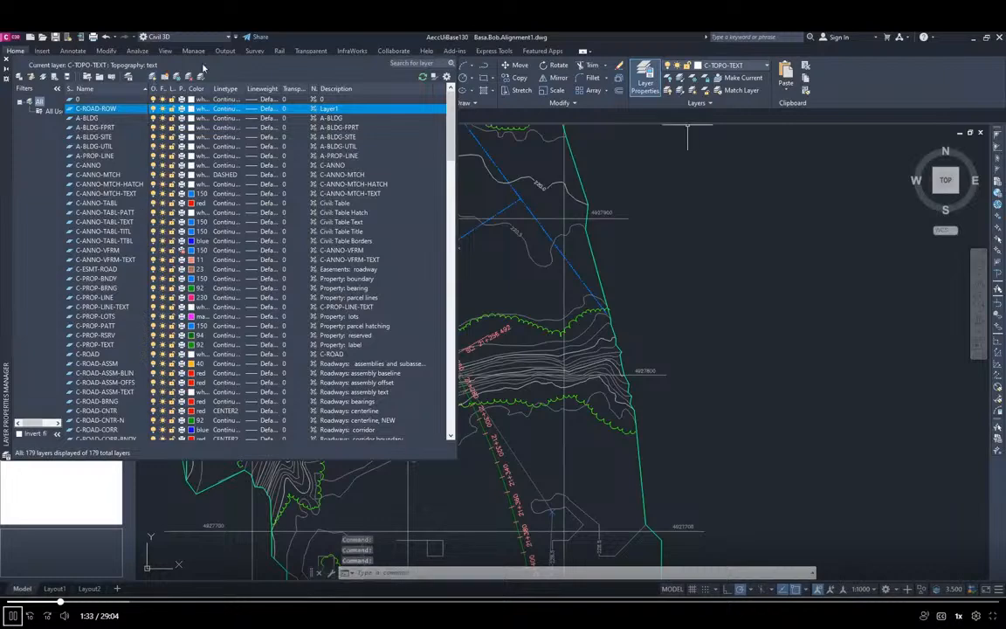
Make the C-ROAD-ROW layer current and set its colour to cyan.
{"action": "double_click", "coordinate": [96, 111]}
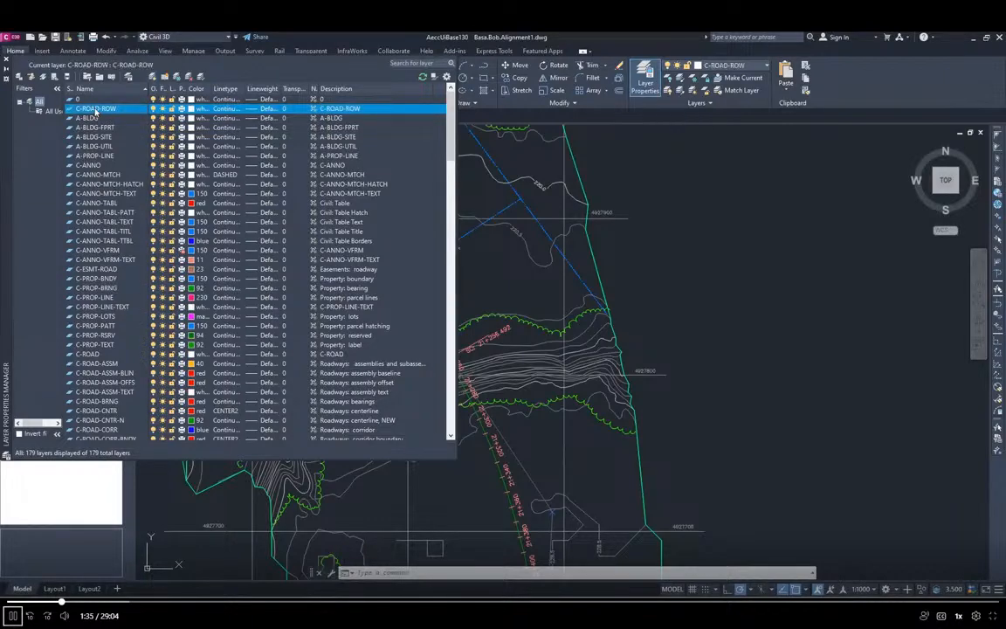
{"action": "left_click", "coordinate": [191, 108]}
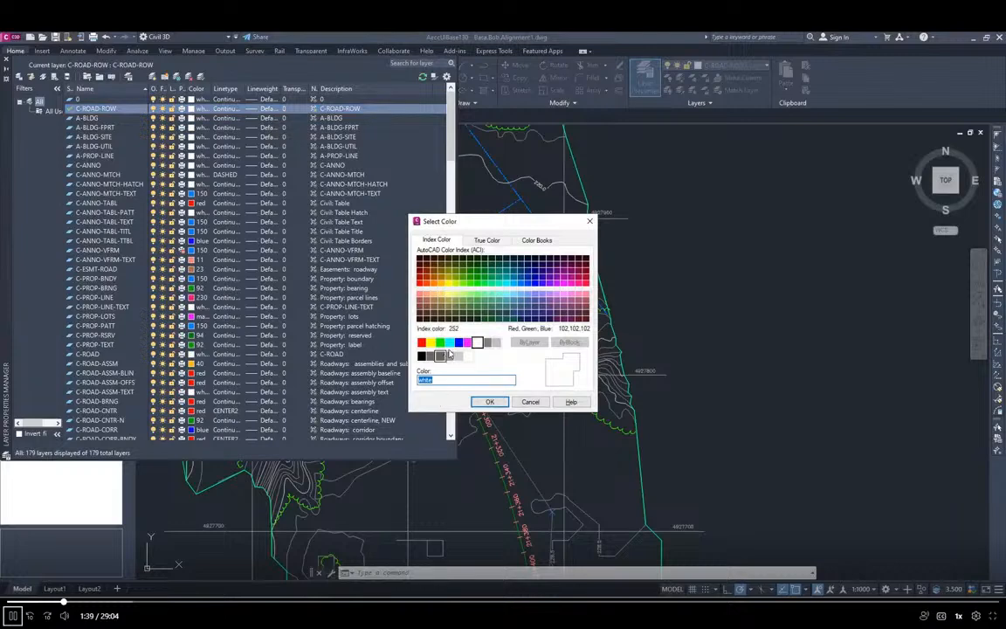
{"action": "left_click", "coordinate": [450, 342]}
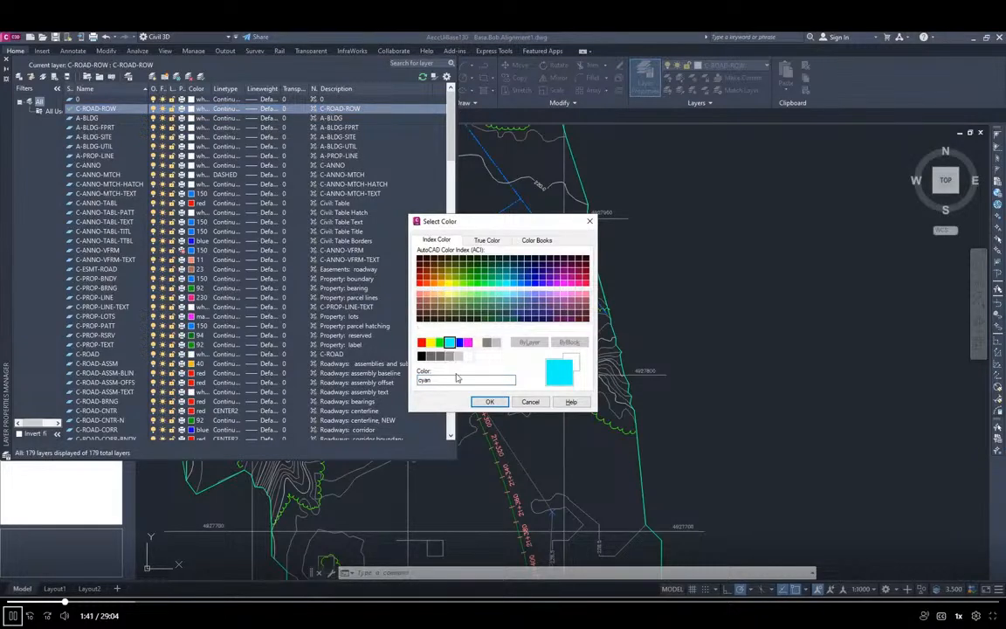
{"action": "left_click", "coordinate": [485, 402]}
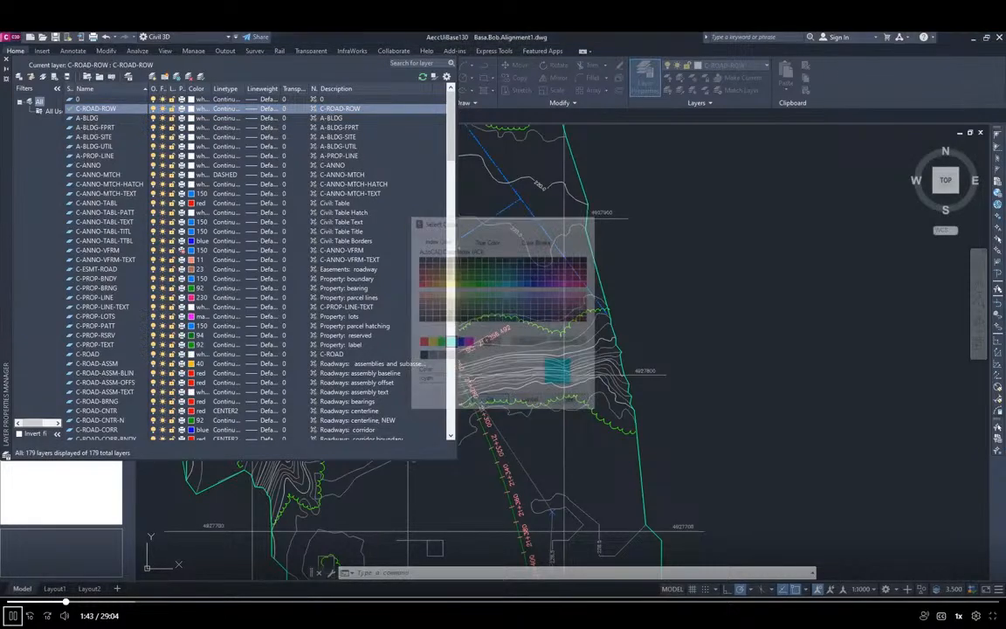
{"action": "left_click", "coordinate": [6, 59]}
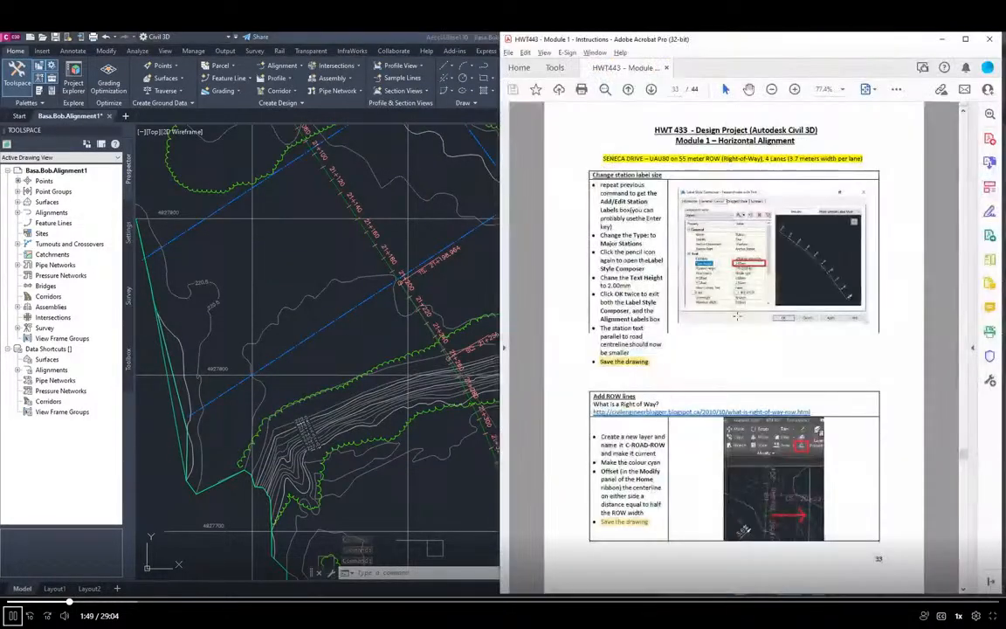
Recheck the ROW instructions in Acrobat, and offset the Seneca Drive centreline 27.5 m to its east side.
{"action": "key", "text": "alt+Tab"}
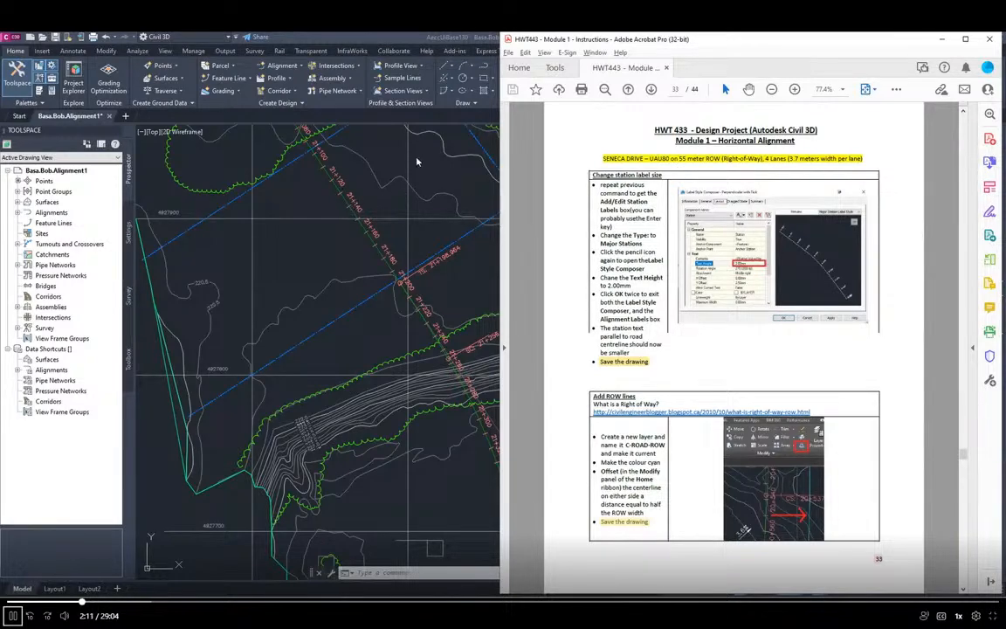
{"action": "left_click", "coordinate": [392, 156]}
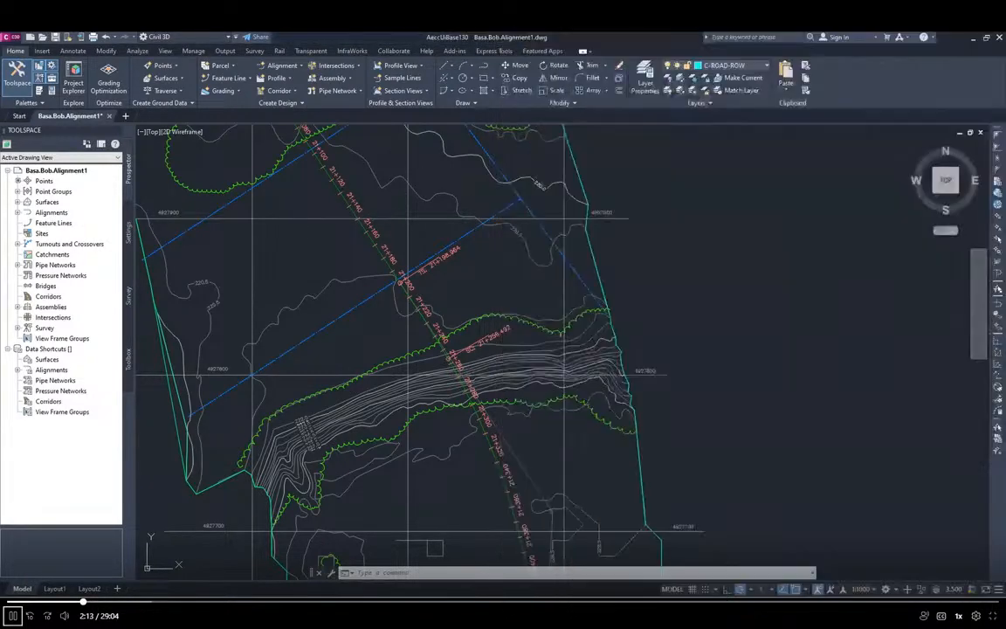
{"action": "scroll", "coordinate": [384, 205], "scroll_direction": "up", "scroll_amount": 4}
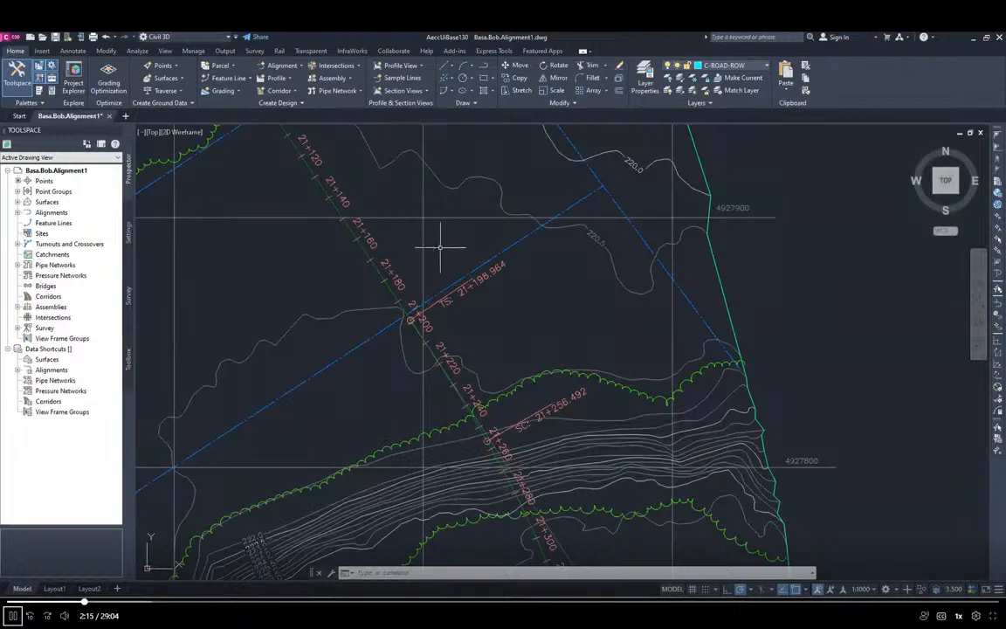
{"action": "scroll", "coordinate": [454, 244], "scroll_direction": "down", "scroll_amount": 2}
{"action": "middle_click_drag", "start_coordinate": [461, 250], "coordinate": [471, 298]}
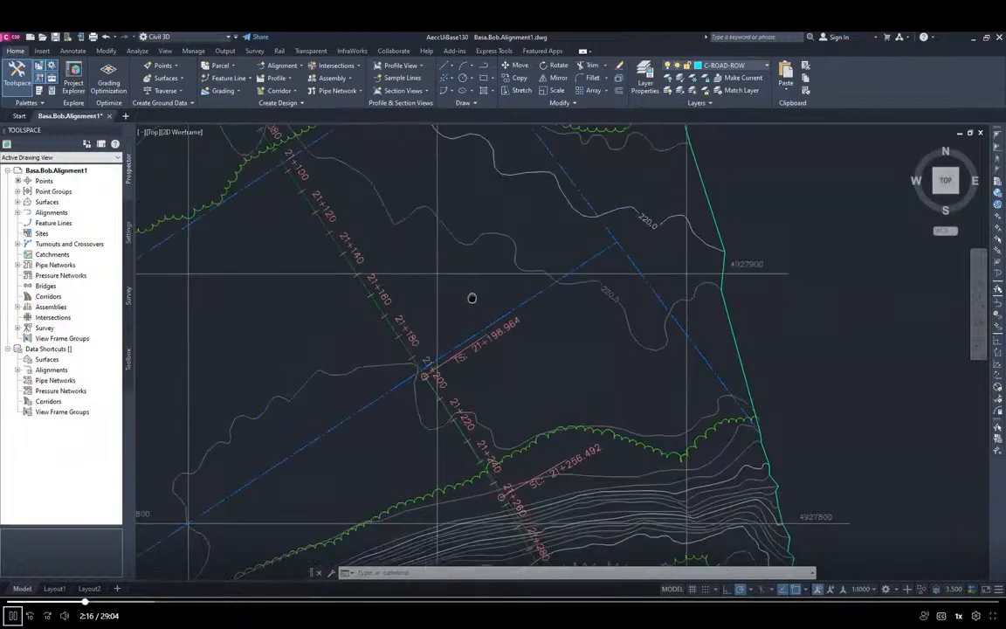
{"action": "left_click", "coordinate": [619, 91]}
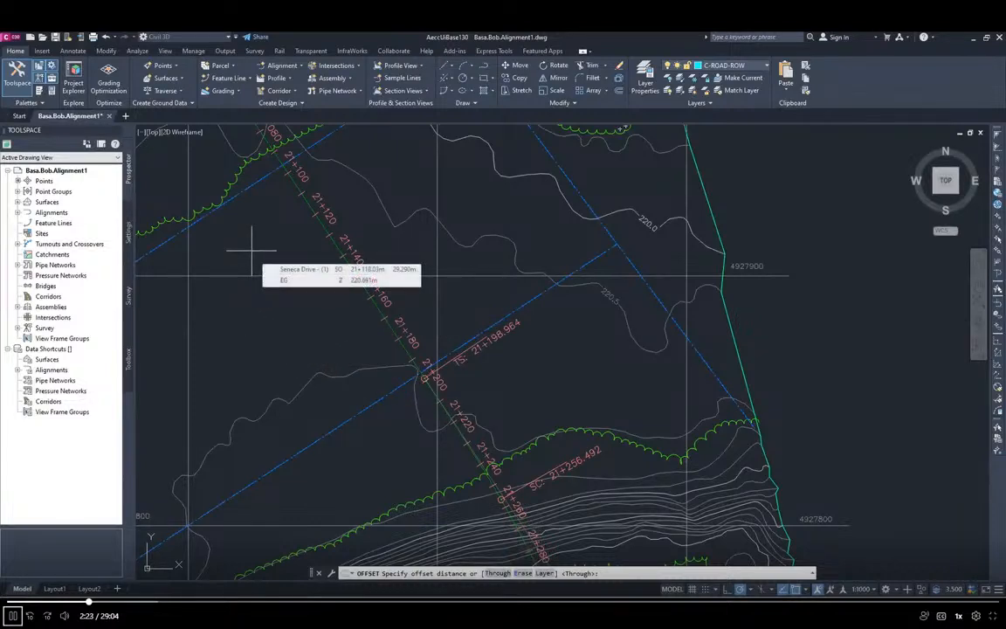
{"action": "type", "text": "37"}
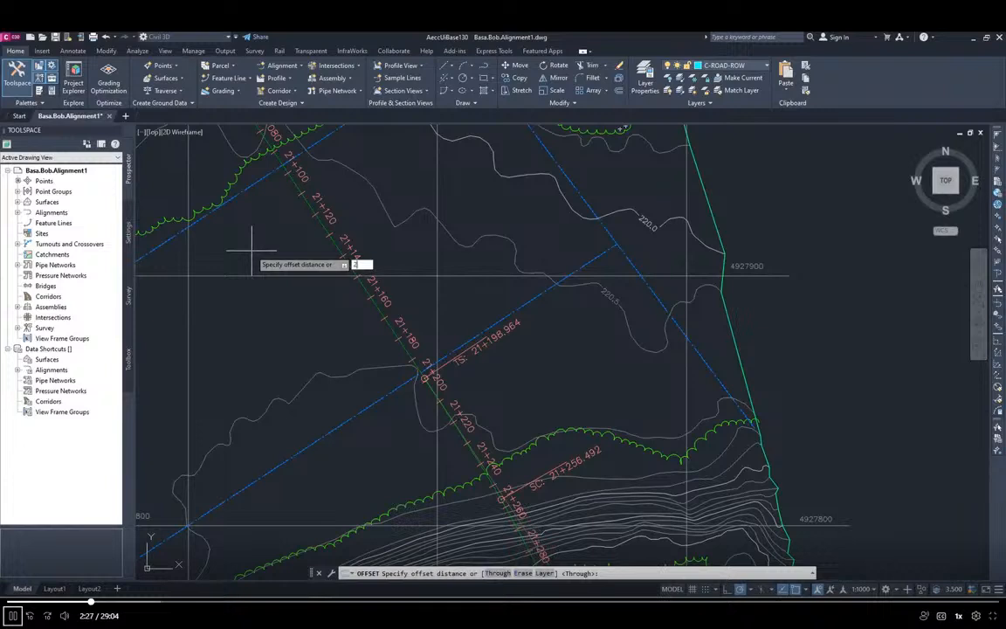
{"action": "type", "text": ".5"}
{"action": "key", "text": "Return"}
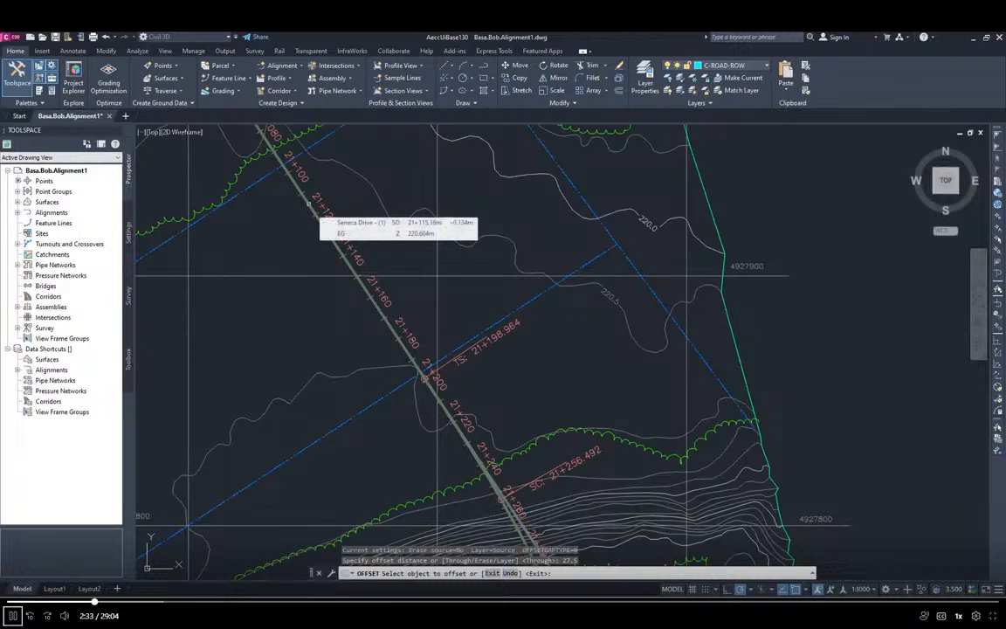
{"action": "left_click", "coordinate": [309, 202]}
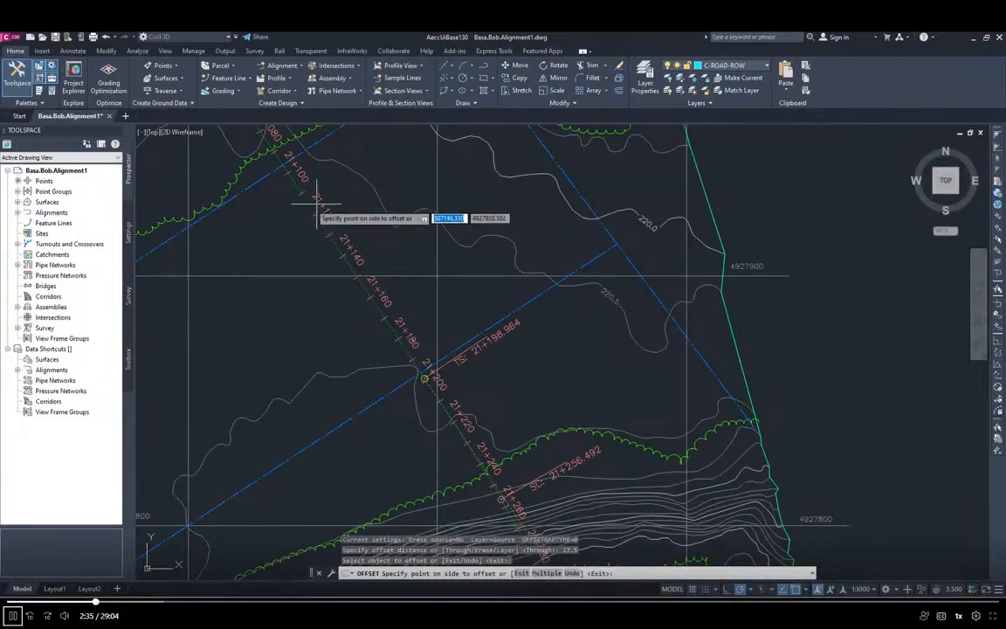
{"action": "left_click", "coordinate": [341, 197]}
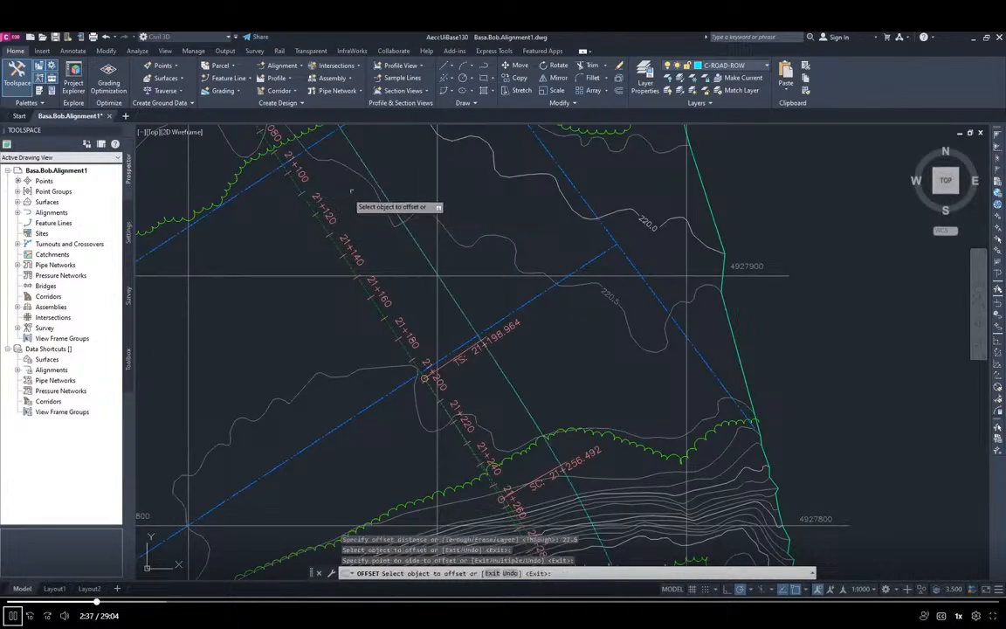
Offset the Seneca Drive centreline by the same distance to its west side and finish the Offset command.
{"action": "left_click", "coordinate": [312, 208]}
{"action": "left_click", "coordinate": [279, 224]}
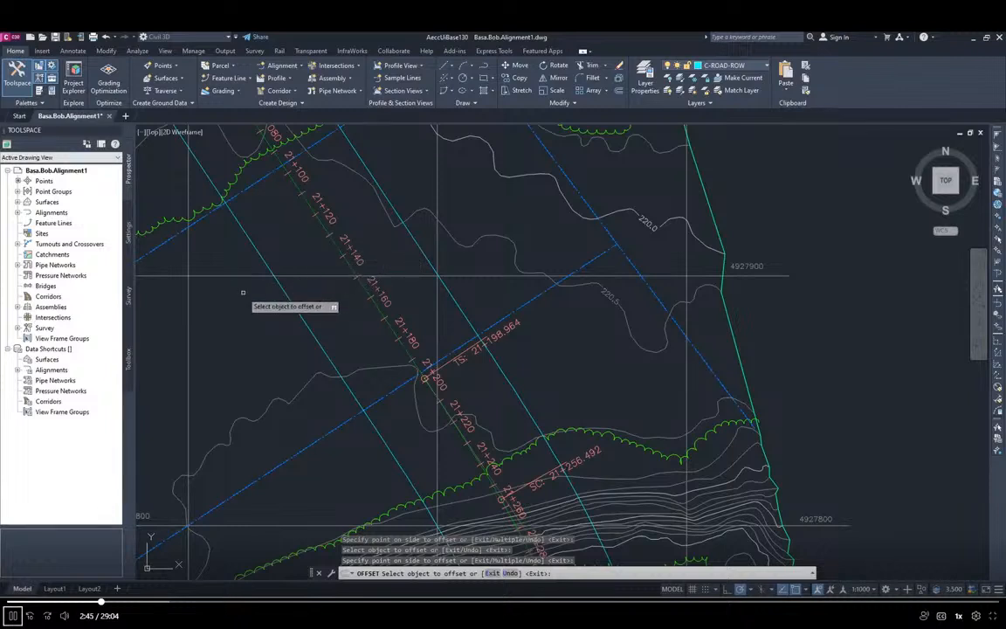
{"action": "key", "text": "Escape"}
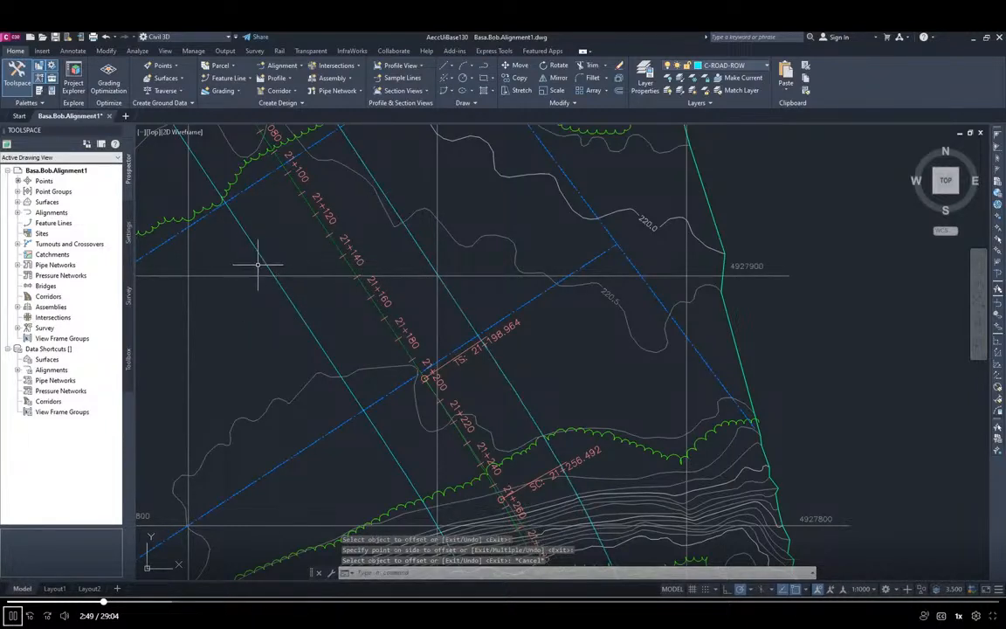
Clear any pending selection and save the drawing.
{"action": "left_click", "coordinate": [337, 234]}
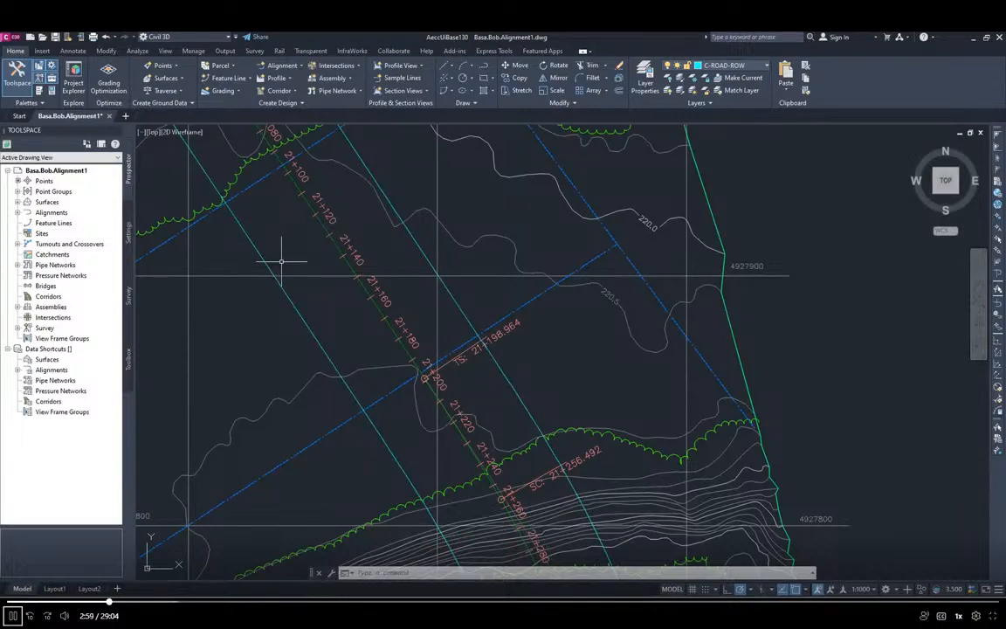
{"action": "left_click", "coordinate": [260, 212]}
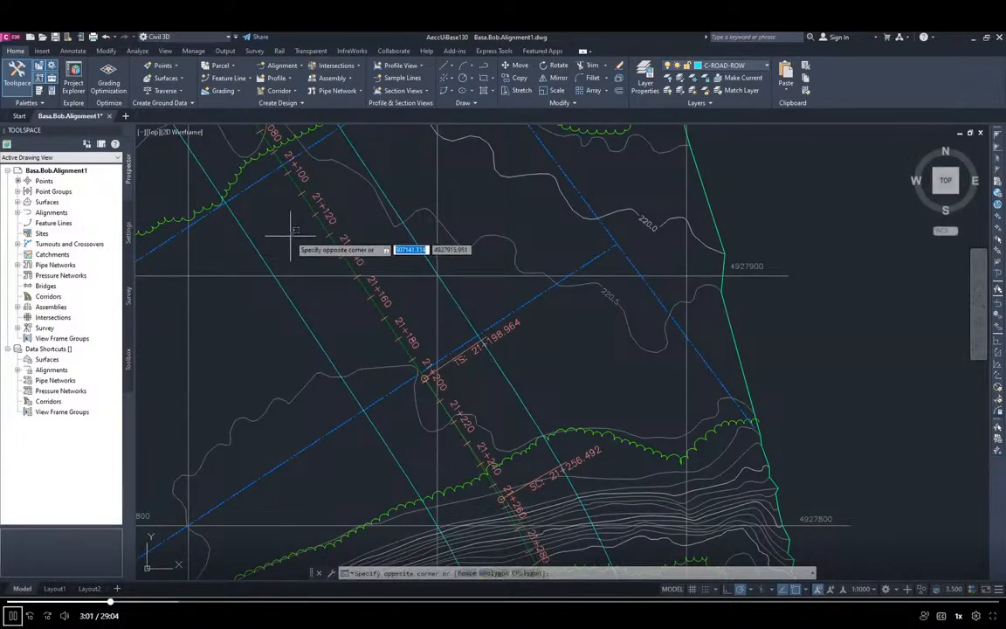
{"action": "key", "text": "Escape"}
{"action": "key", "text": "ctrl+s"}
Examine the offset right-of-way lines along the curved southern part of the Seneca Drive alignment.
{"action": "scroll", "coordinate": [287, 265], "scroll_direction": "down", "scroll_amount": 2}
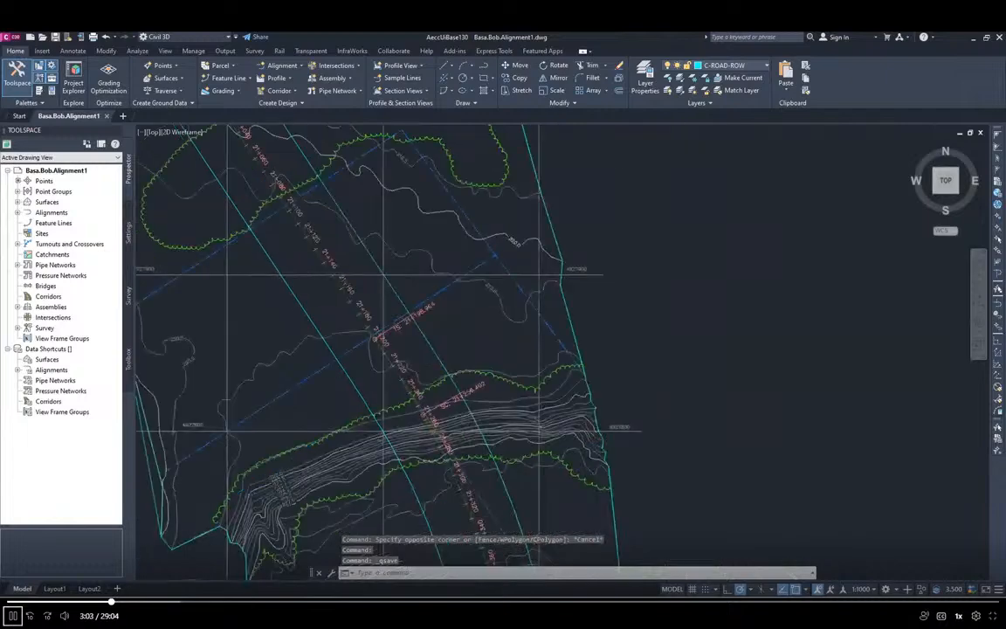
{"action": "scroll", "coordinate": [539, 392], "scroll_direction": "down", "scroll_amount": 1}
{"action": "scroll", "coordinate": [539, 392], "scroll_direction": "down", "scroll_amount": 2}
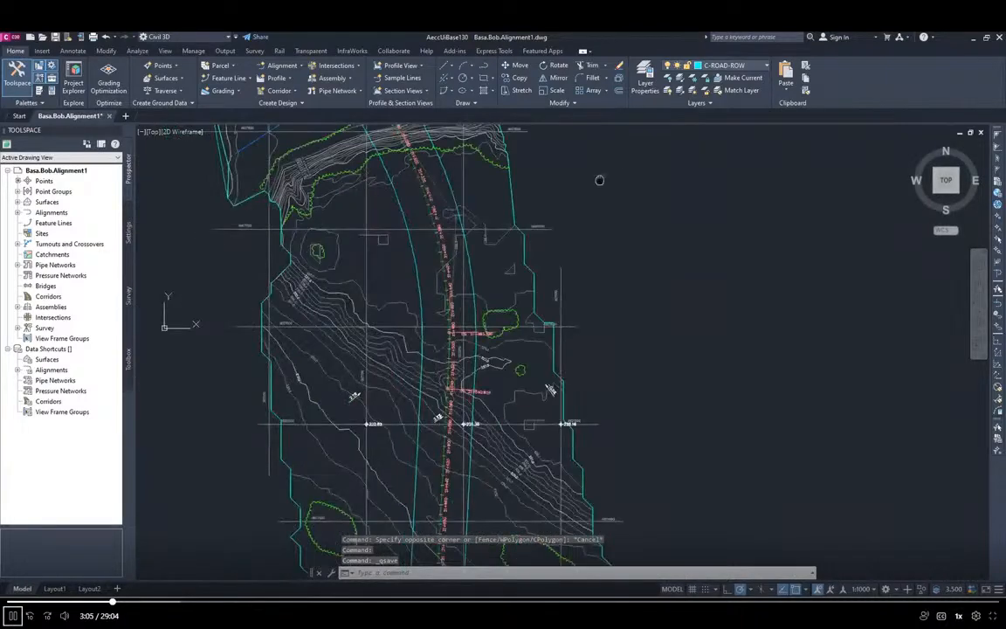
{"action": "middle_click_drag", "start_coordinate": [538, 392], "coordinate": [647, 366]}
{"action": "scroll", "coordinate": [572, 359], "scroll_direction": "up", "scroll_amount": 4}
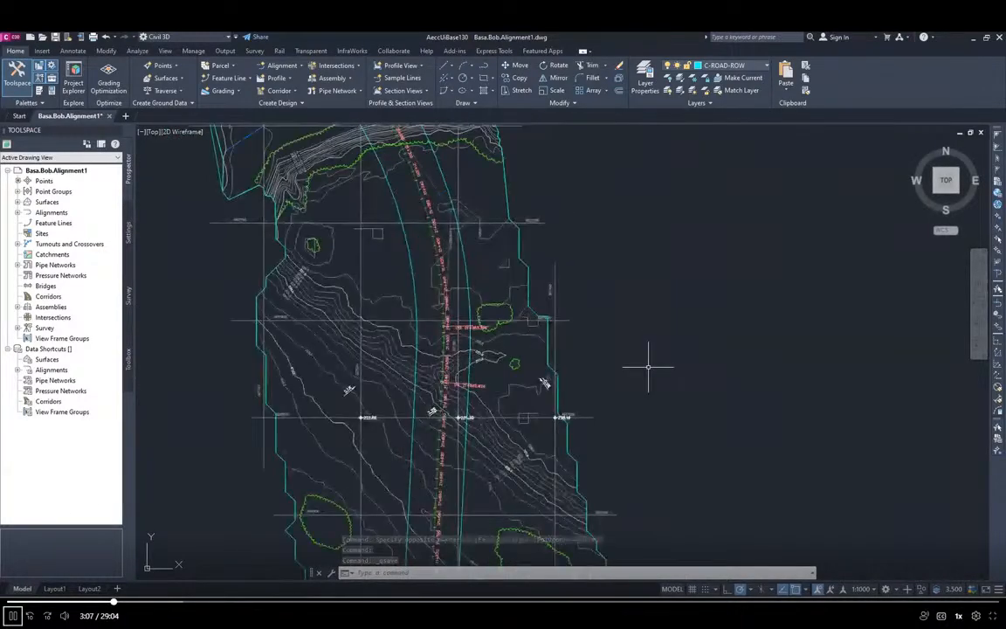
{"action": "middle_click_drag", "start_coordinate": [578, 325], "coordinate": [573, 382]}
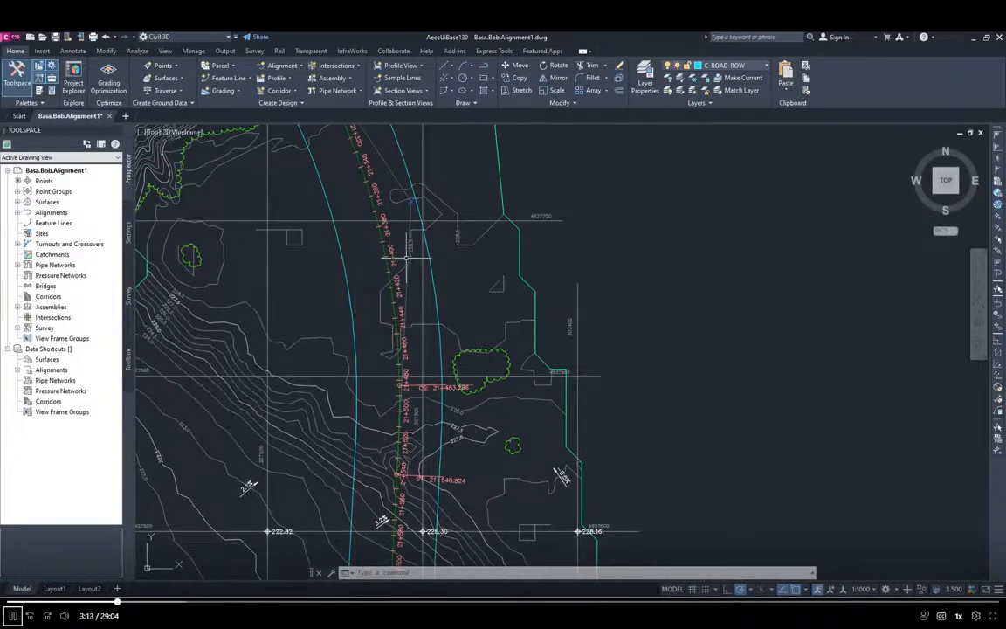
{"action": "left_click", "coordinate": [403, 244]}
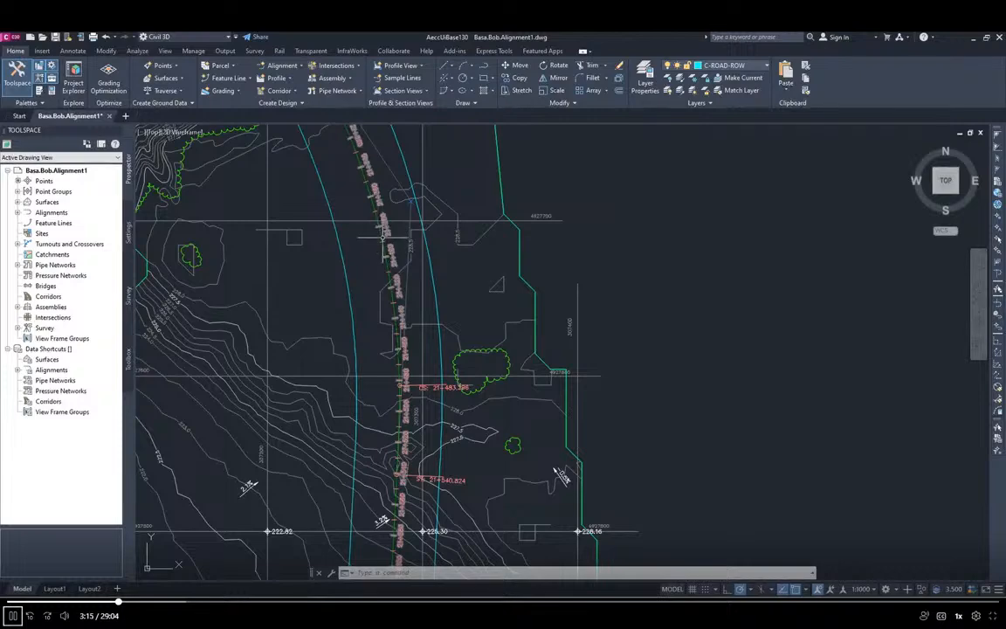
{"action": "key", "text": "Escape"}
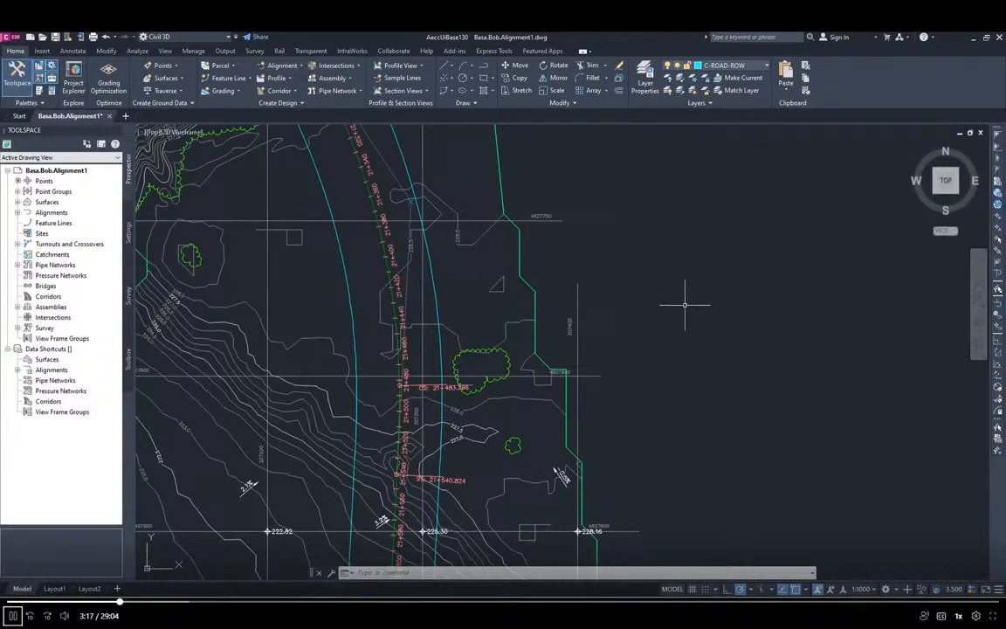
Read the Apply Superelevation instructions in Acrobat, and start calculating superelevation now for the Seneca Drive alignment in Civil 3D.
{"action": "key", "text": "alt+Tab"}
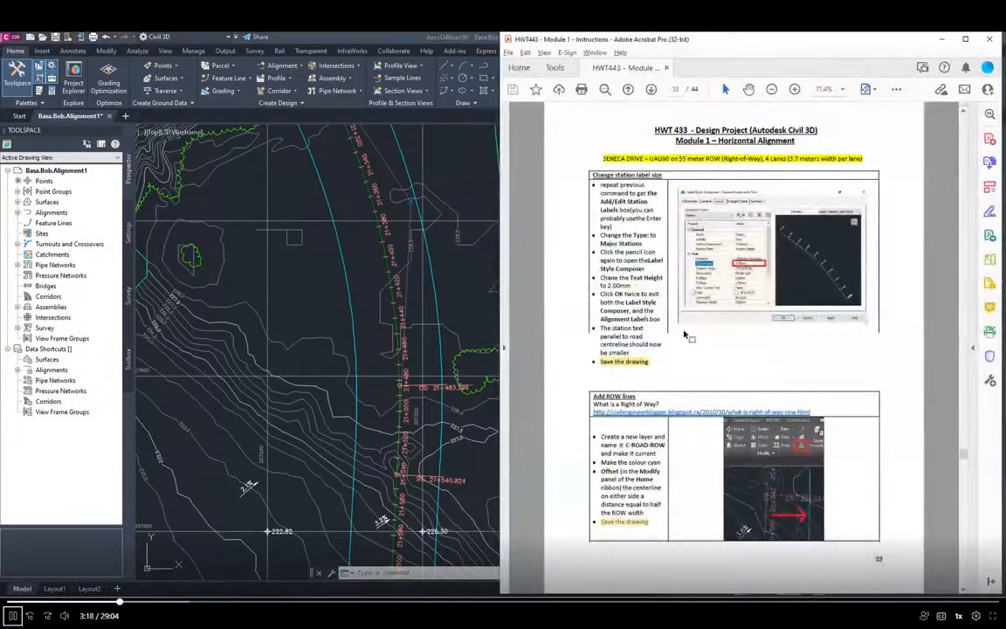
{"action": "left_click", "coordinate": [651, 90]}
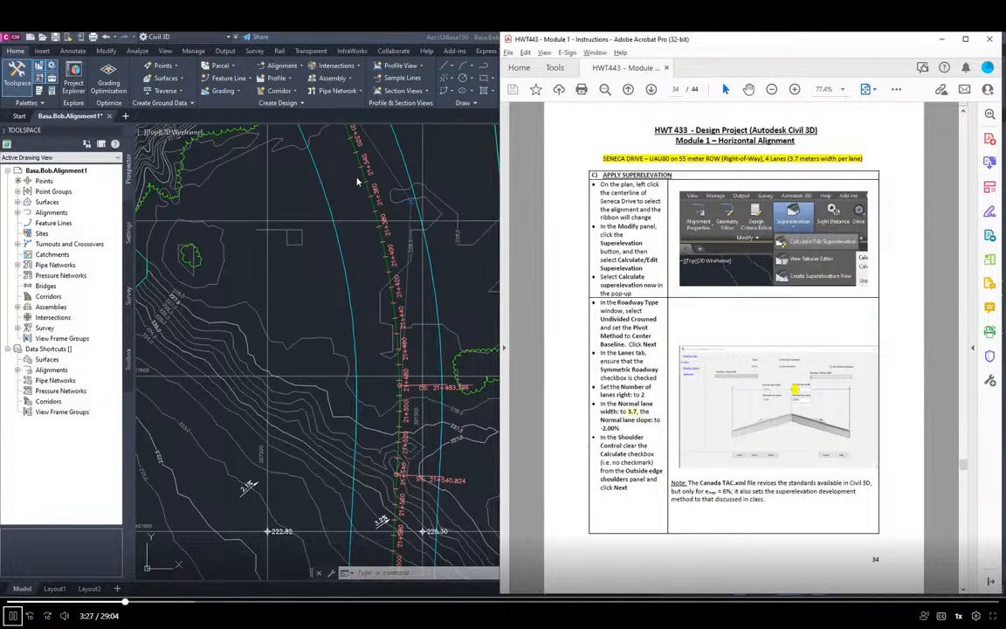
{"action": "key", "text": "alt+Tab"}
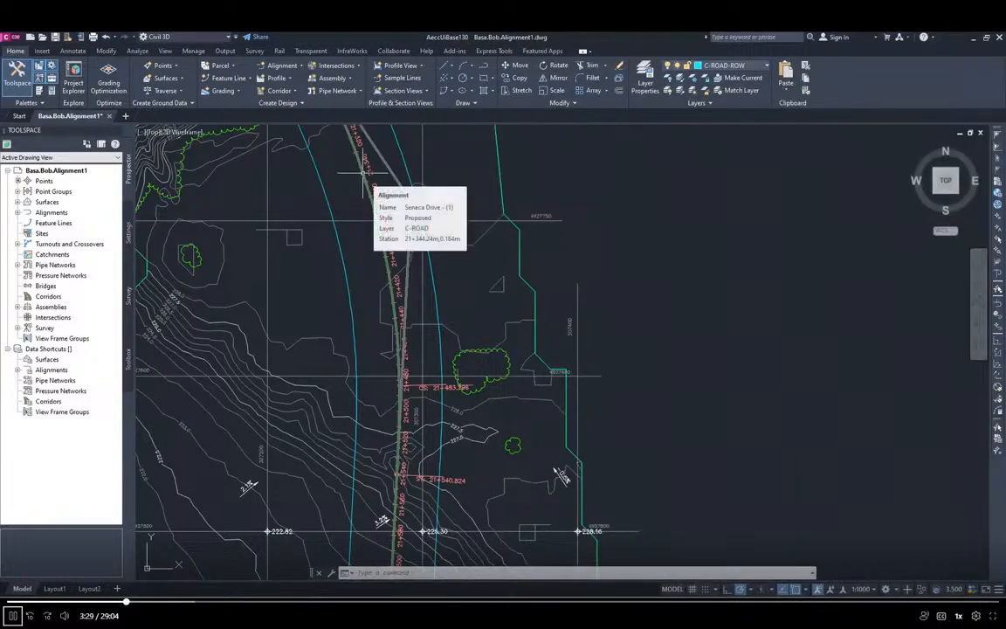
{"action": "left_click", "coordinate": [363, 172]}
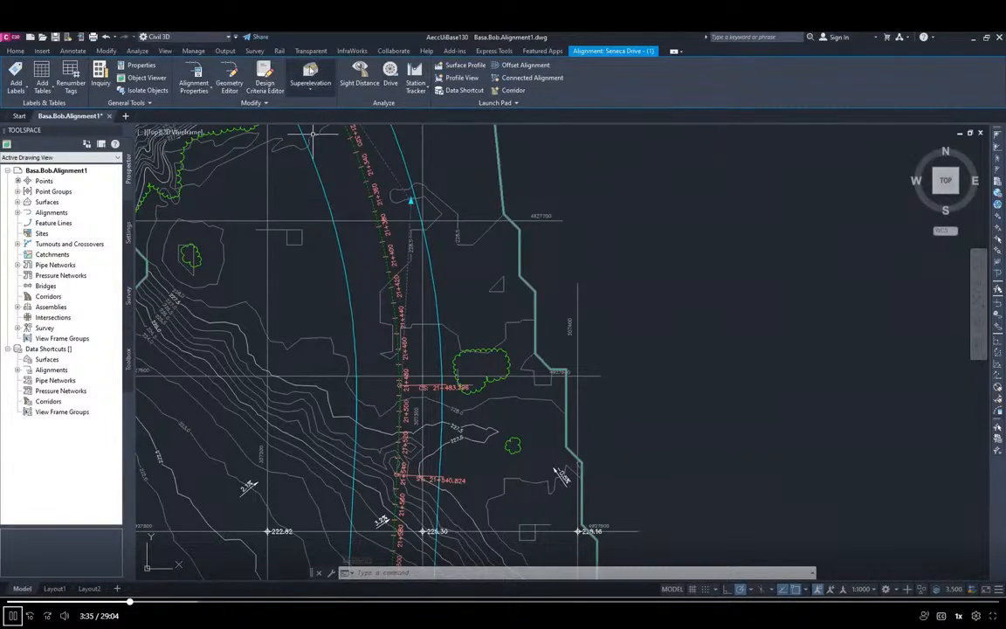
{"action": "left_click", "coordinate": [312, 81]}
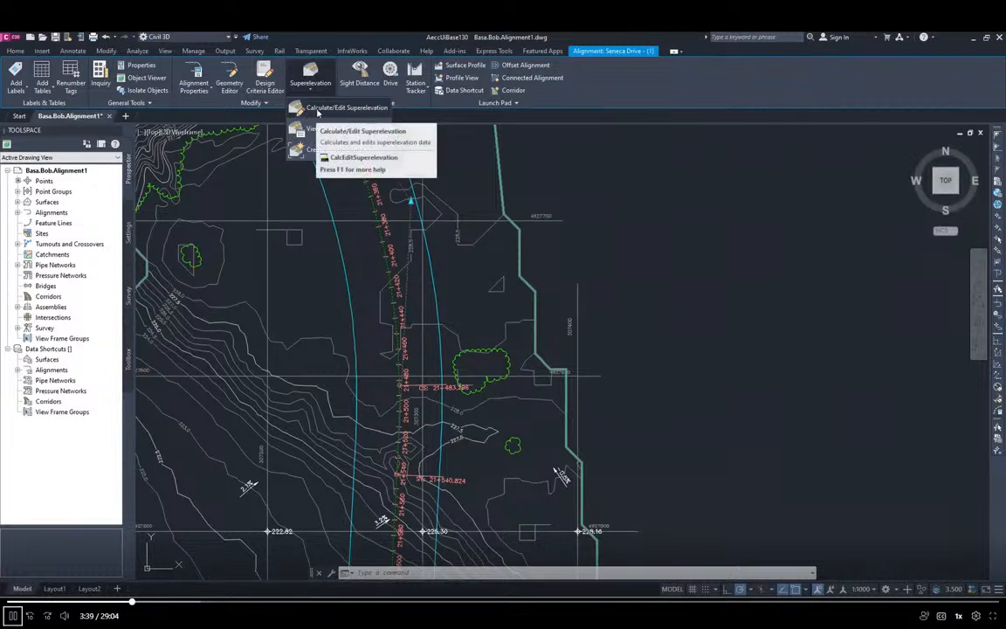
{"action": "left_click", "coordinate": [351, 108]}
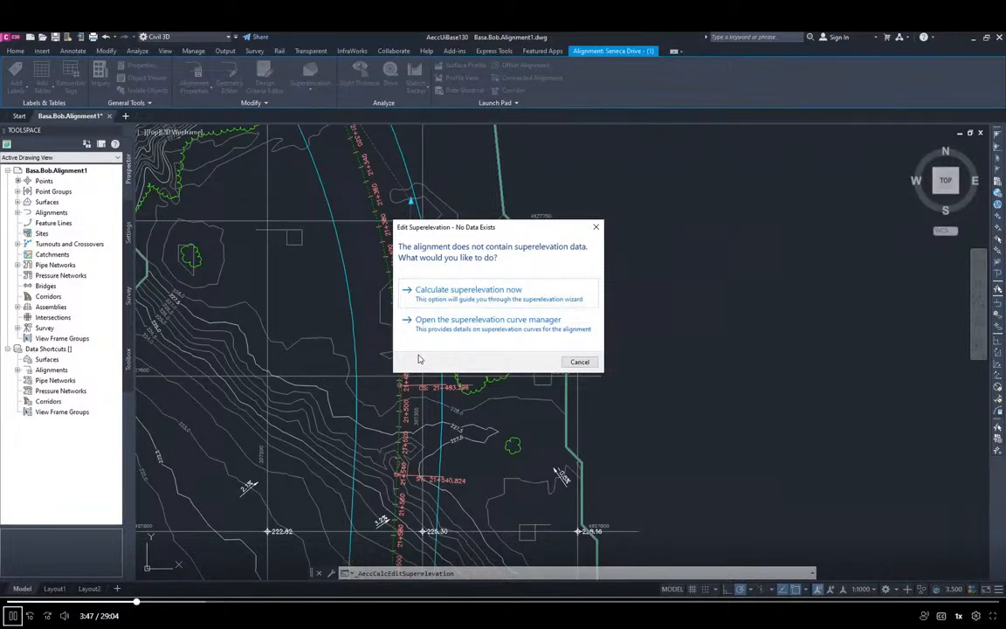
{"action": "left_click", "coordinate": [464, 294]}
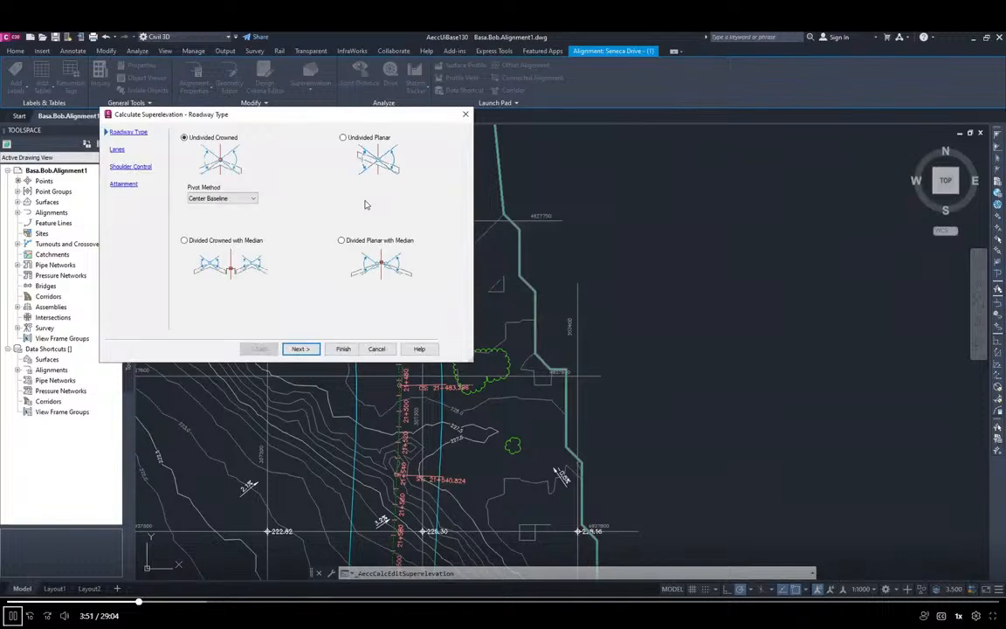
Accept the Undivided Crowned roadway type with the Center Baseline pivot method, and set the number of lanes right to 2.
{"action": "key", "text": "alt+Tab"}
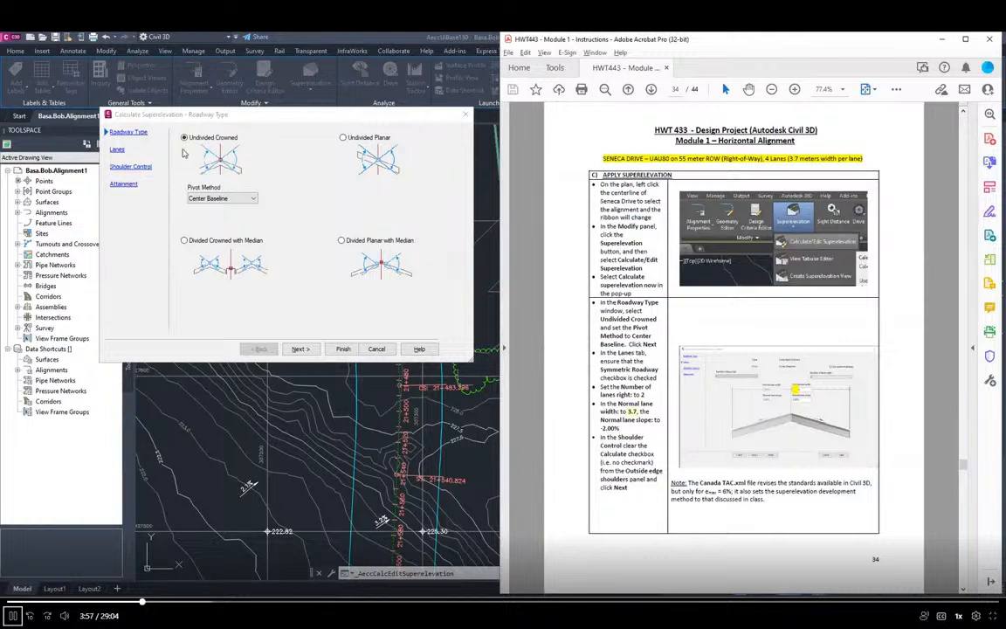
{"action": "left_click", "coordinate": [293, 349]}
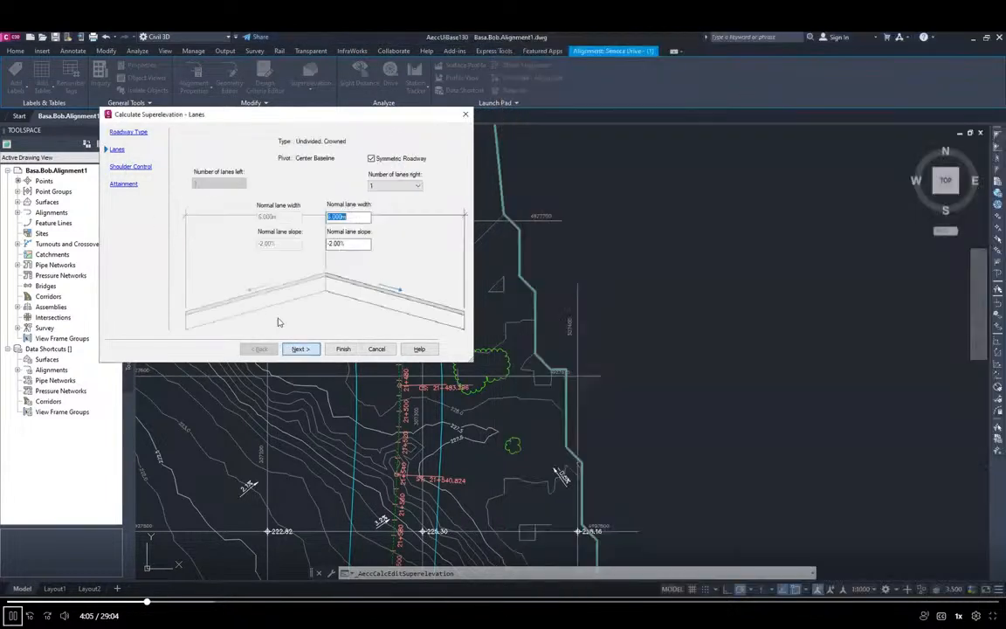
{"action": "left_click", "coordinate": [395, 186]}
{"action": "left_click", "coordinate": [399, 202]}
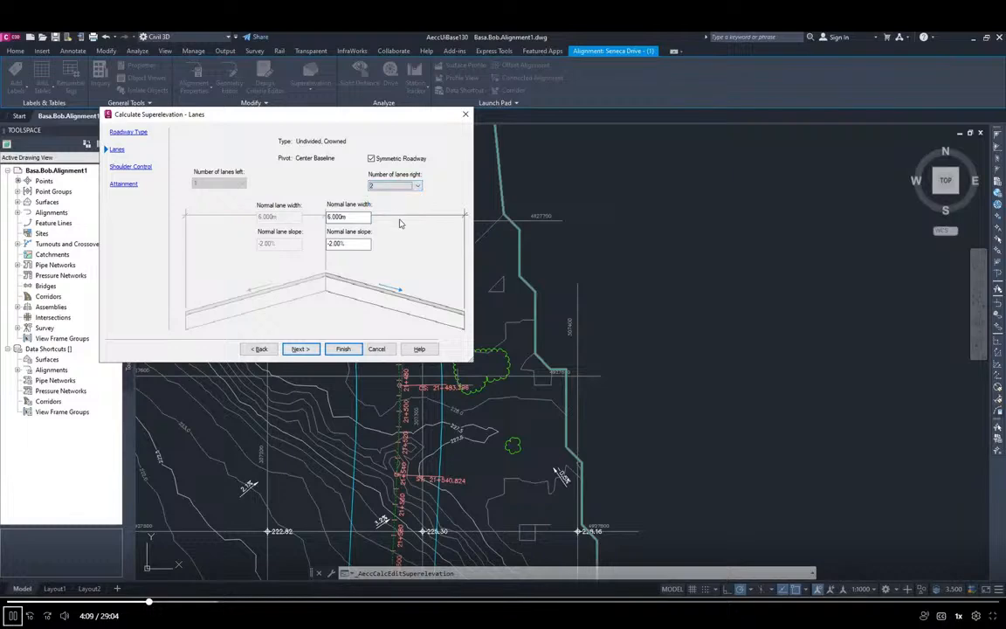
Set the normal lane width to 3.7 m, checking it against the Acrobat instructions, and continue to Shoulder Control.
{"action": "key", "text": "alt+Tab"}
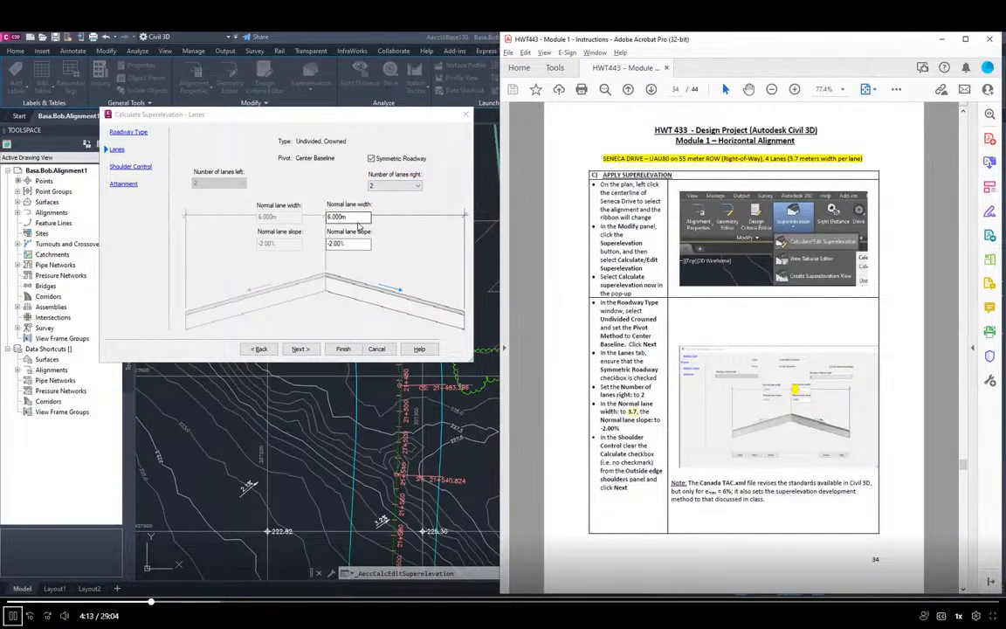
{"action": "left_click", "coordinate": [353, 218]}
{"action": "double_click", "coordinate": [354, 217]}
{"action": "key", "text": "alt+Tab"}
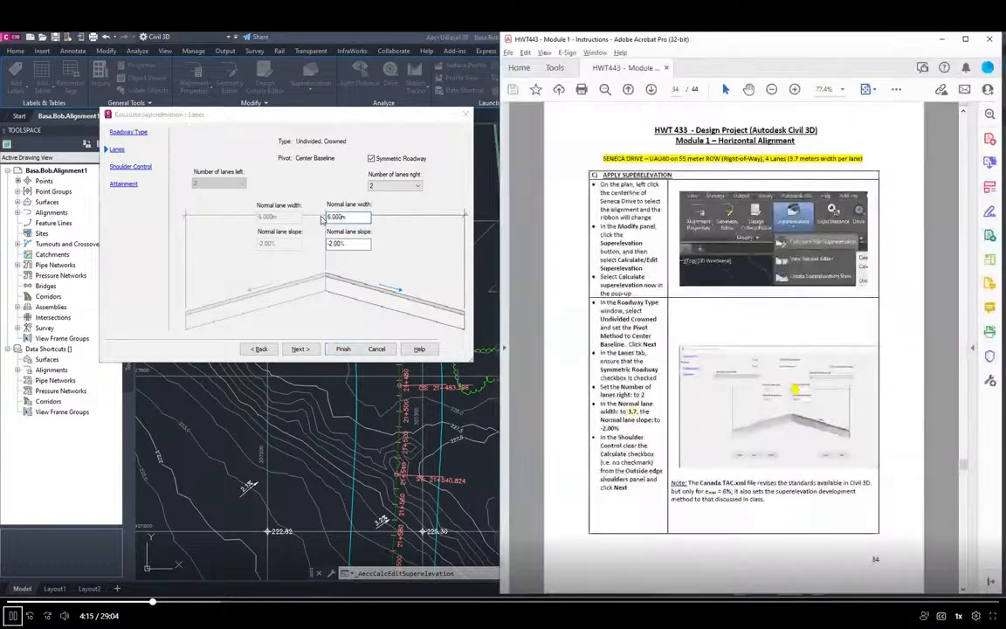
{"action": "key", "text": "alt+Tab"}
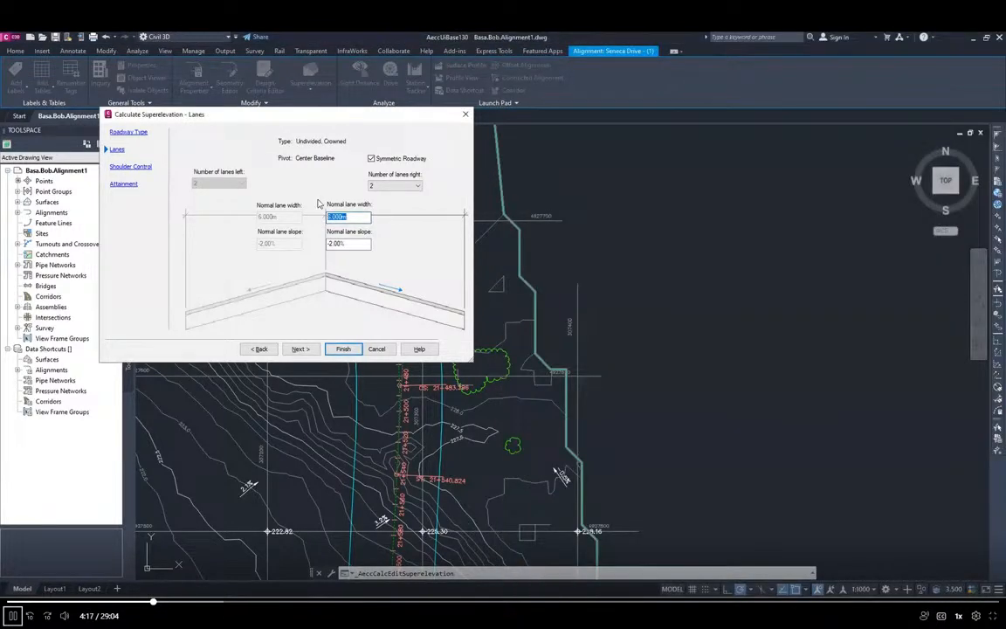
{"action": "type", "text": "3.7"}
{"action": "key", "text": "Tab"}
{"action": "key", "text": "alt+Tab"}
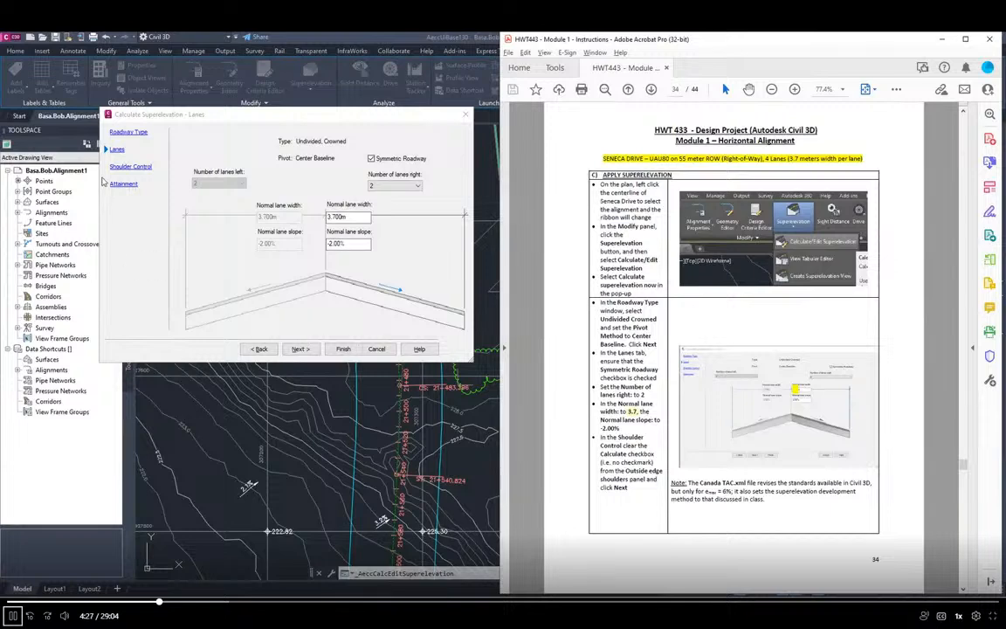
{"action": "left_click", "coordinate": [299, 350]}
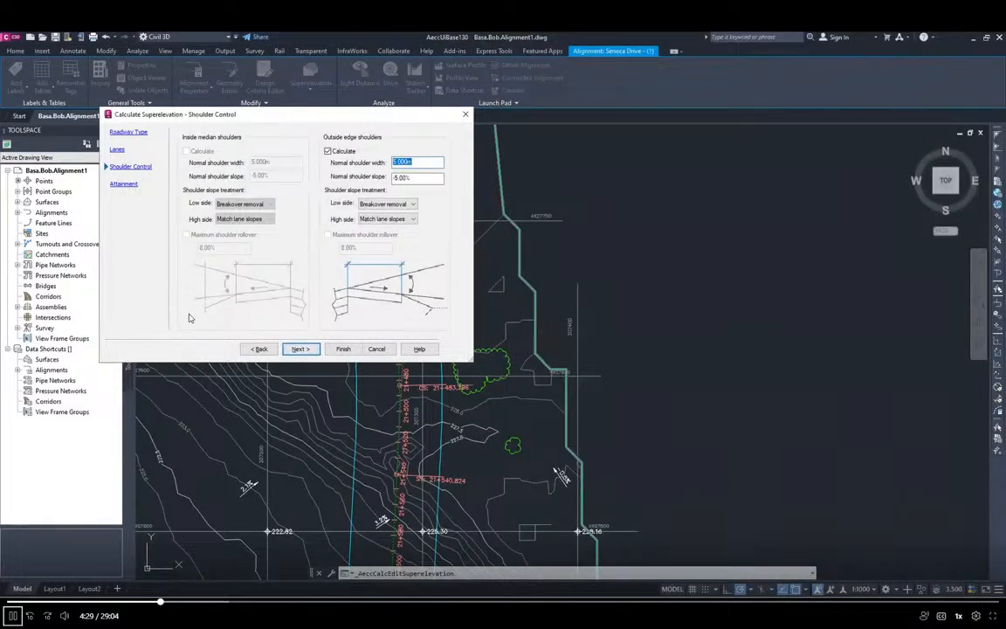
Disable the Calculate option for the outside edge shoulders as instructed, and continue to the Attainment settings.
{"action": "key", "text": "alt+Tab"}
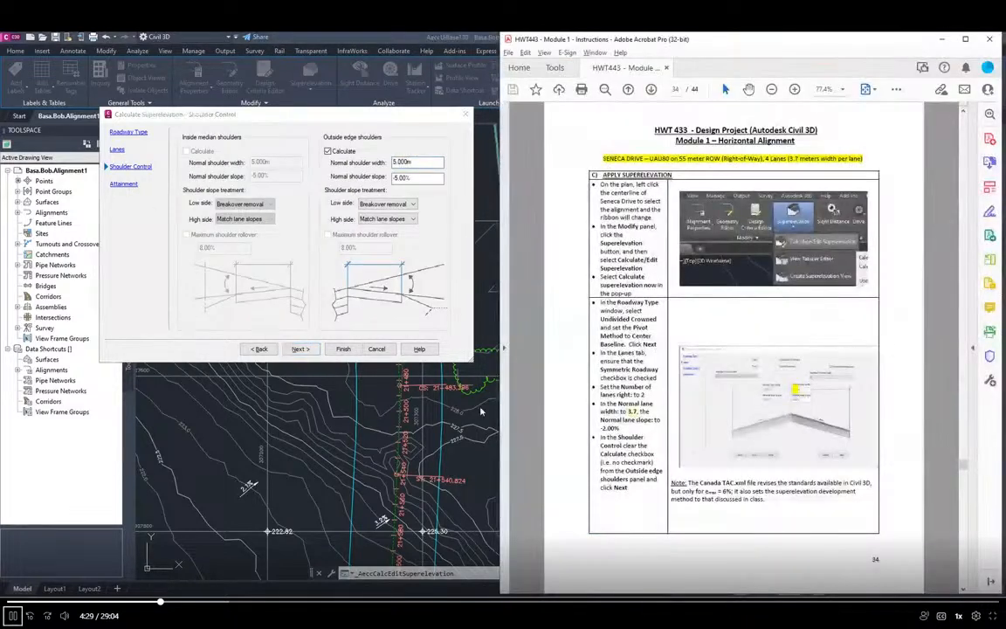
{"action": "left_click", "coordinate": [327, 152]}
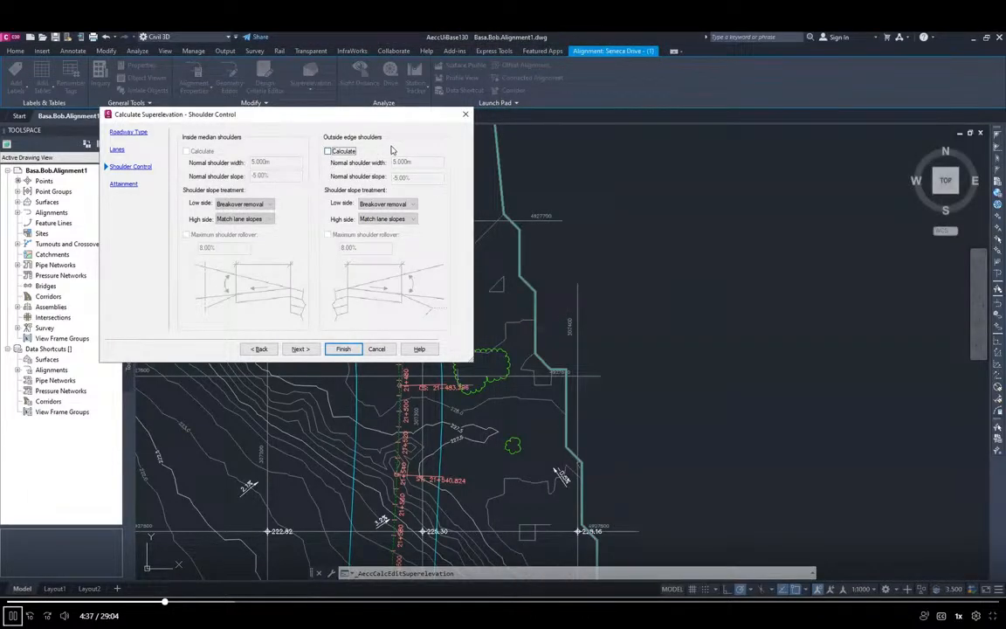
{"action": "key", "text": "alt+Tab"}
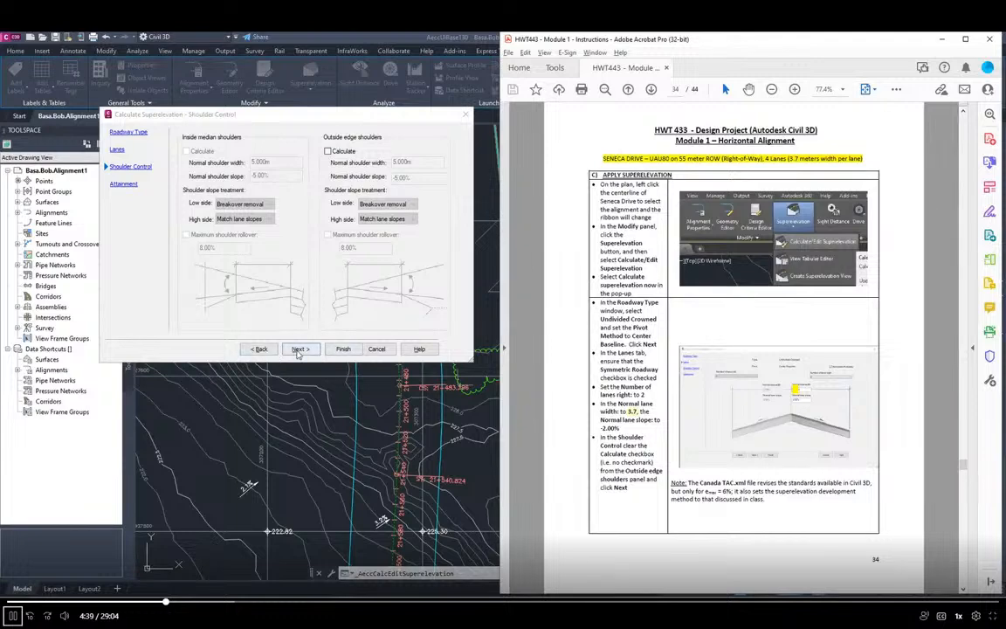
{"action": "left_click", "coordinate": [306, 349]}
Check the Attainment instructions, and load Canada TAC - 2022 from the Desktop's Lab > Video > Seneca Drive folder as the design criteria file.
{"action": "key", "text": "alt+Tab"}
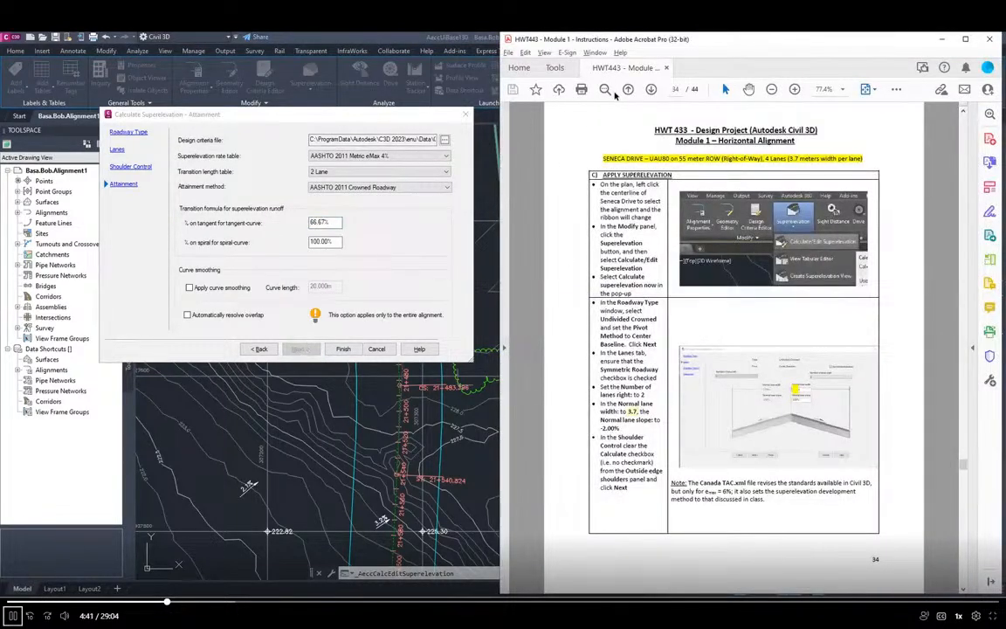
{"action": "left_click", "coordinate": [651, 90]}
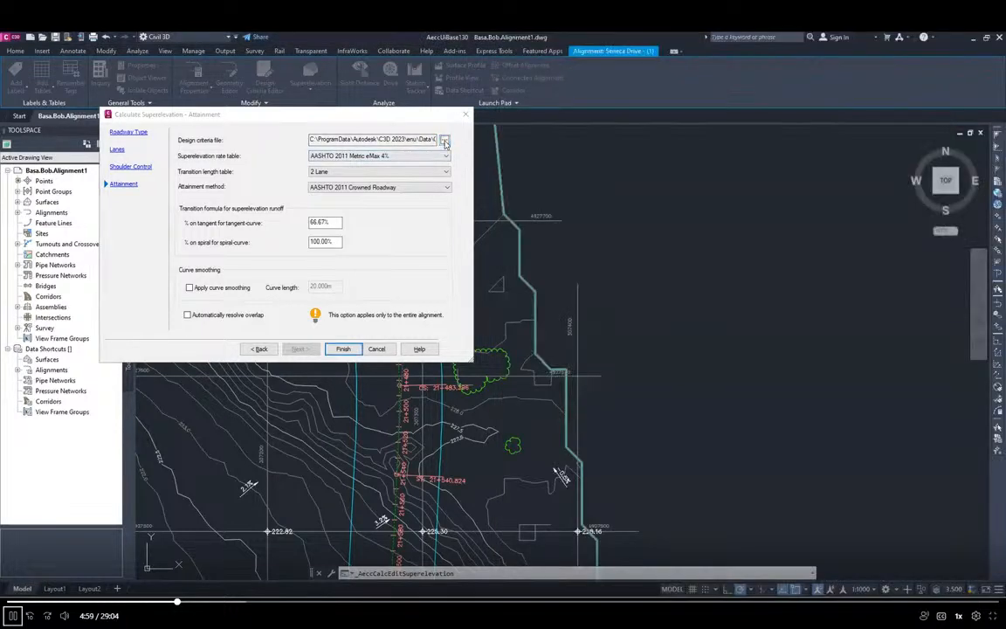
{"action": "left_click", "coordinate": [445, 139]}
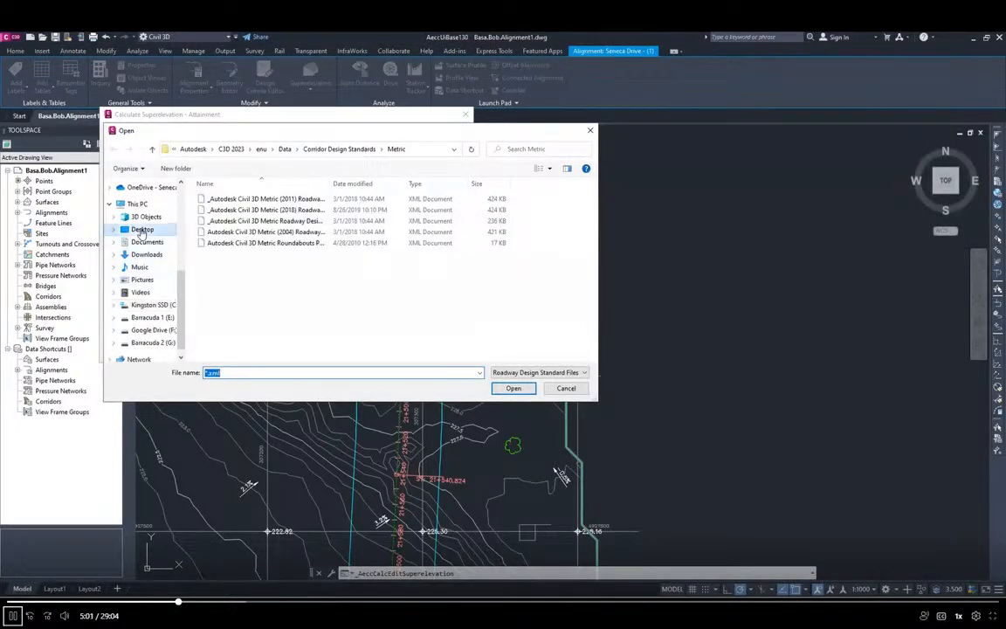
{"action": "left_click", "coordinate": [140, 229]}
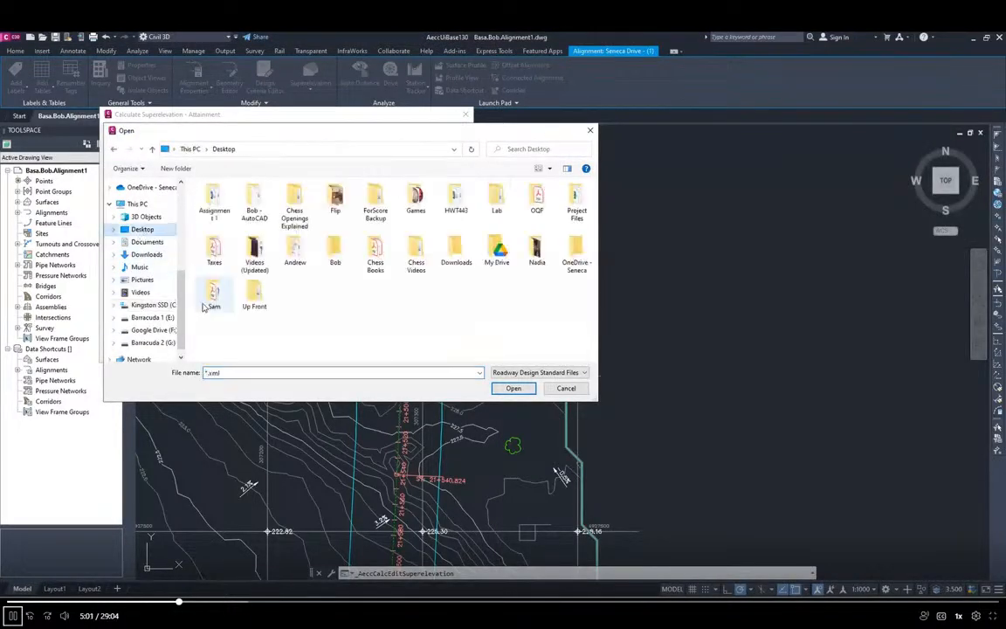
{"action": "double_click", "coordinate": [496, 199]}
{"action": "double_click", "coordinate": [201, 253]}
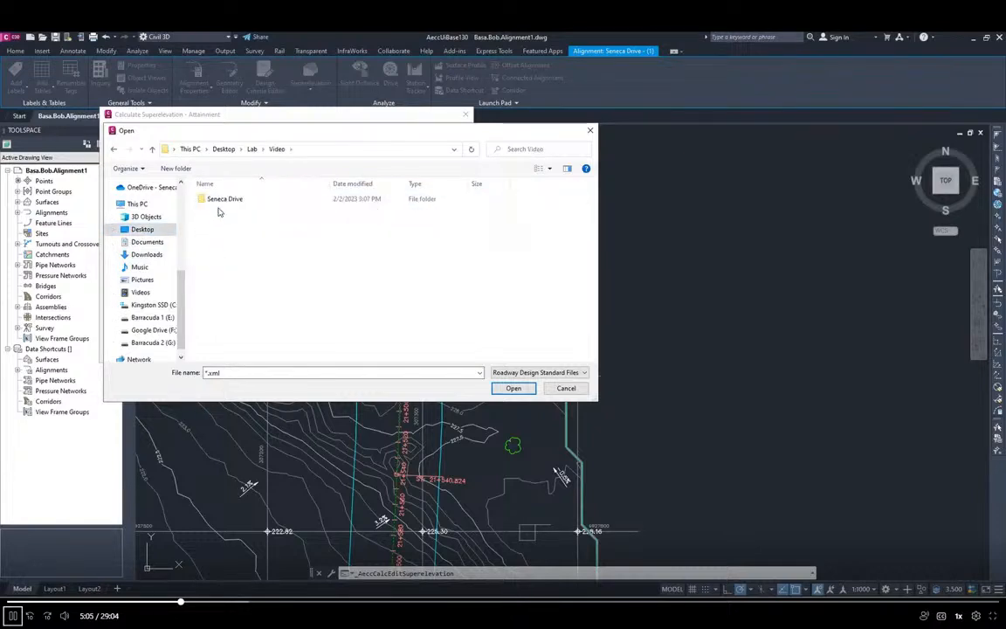
{"action": "double_click", "coordinate": [223, 200]}
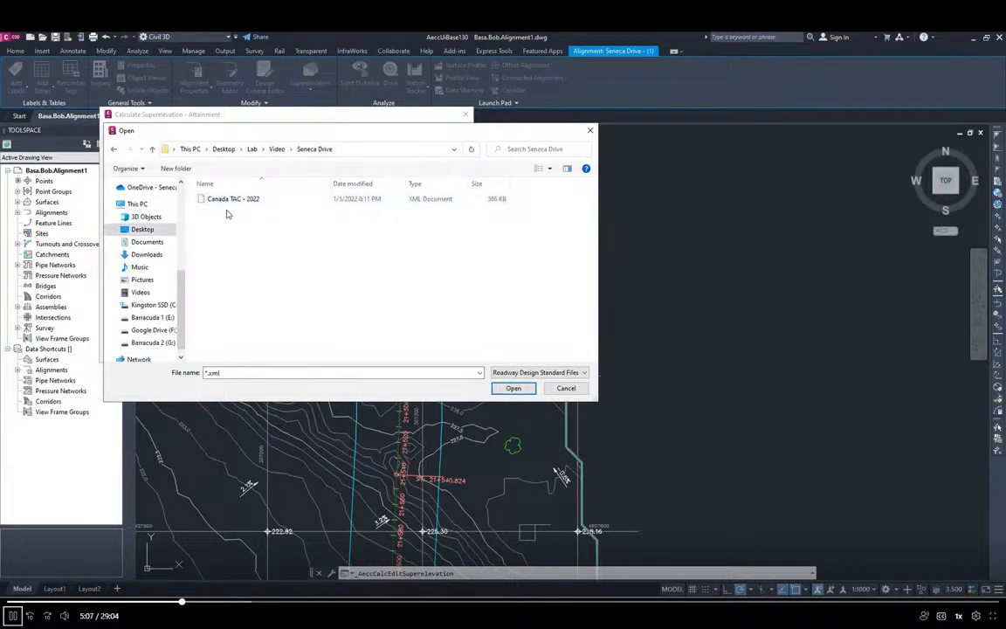
{"action": "left_click", "coordinate": [227, 200]}
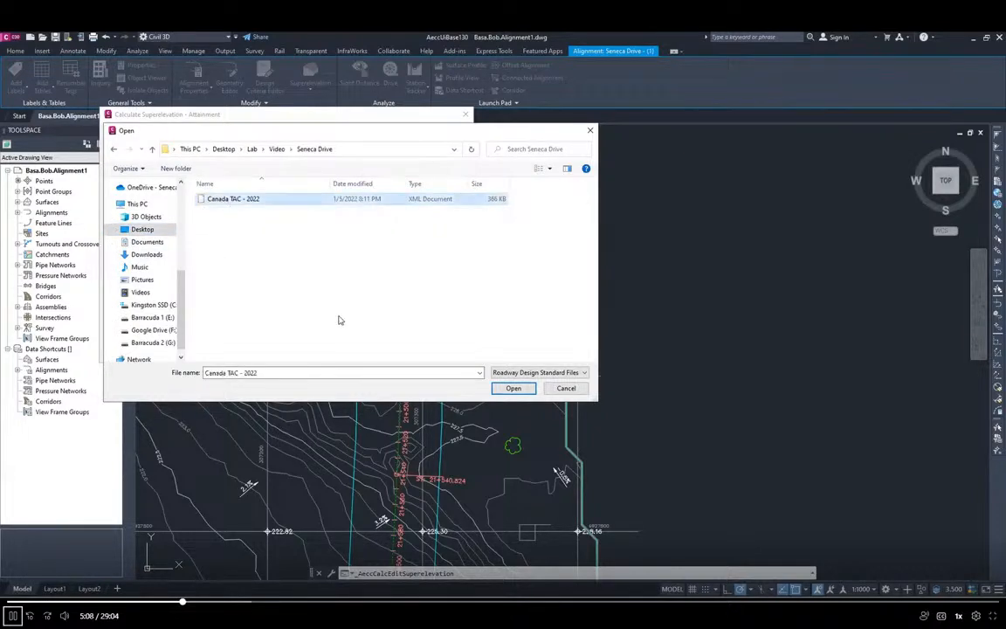
{"action": "left_click", "coordinate": [504, 391]}
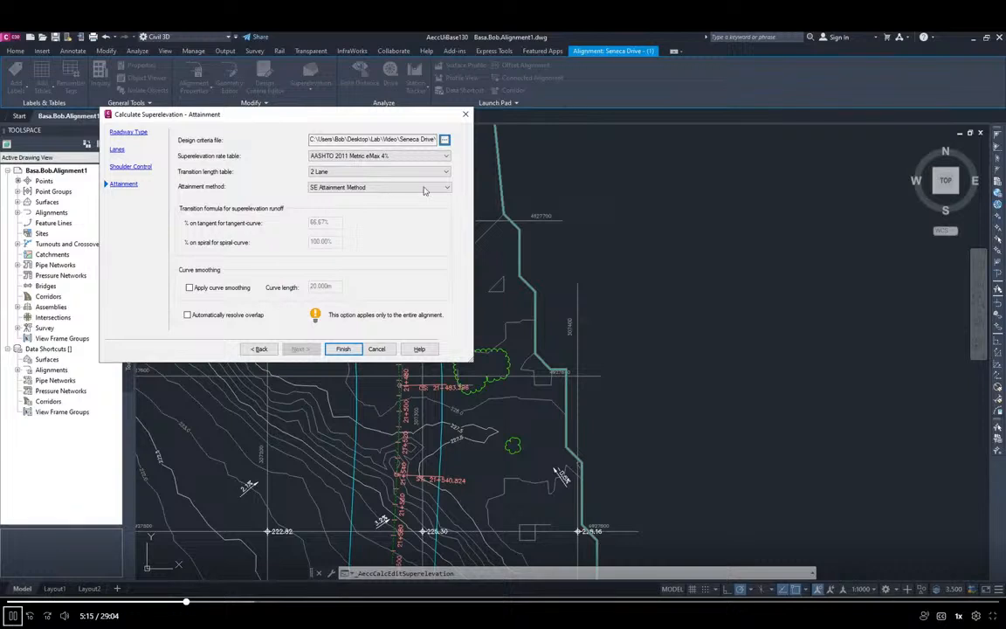
Set the superelevation rate table to AASHTO 2011 Metric eMax 6%, finish the calculation and close the Panorama window.
{"action": "left_click", "coordinate": [384, 156]}
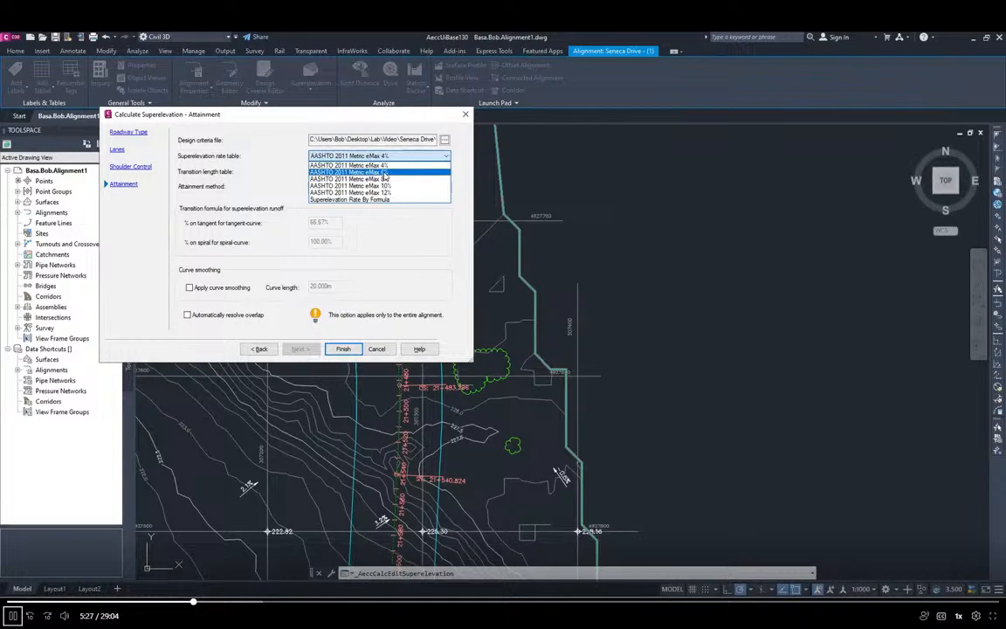
{"action": "left_click", "coordinate": [383, 173]}
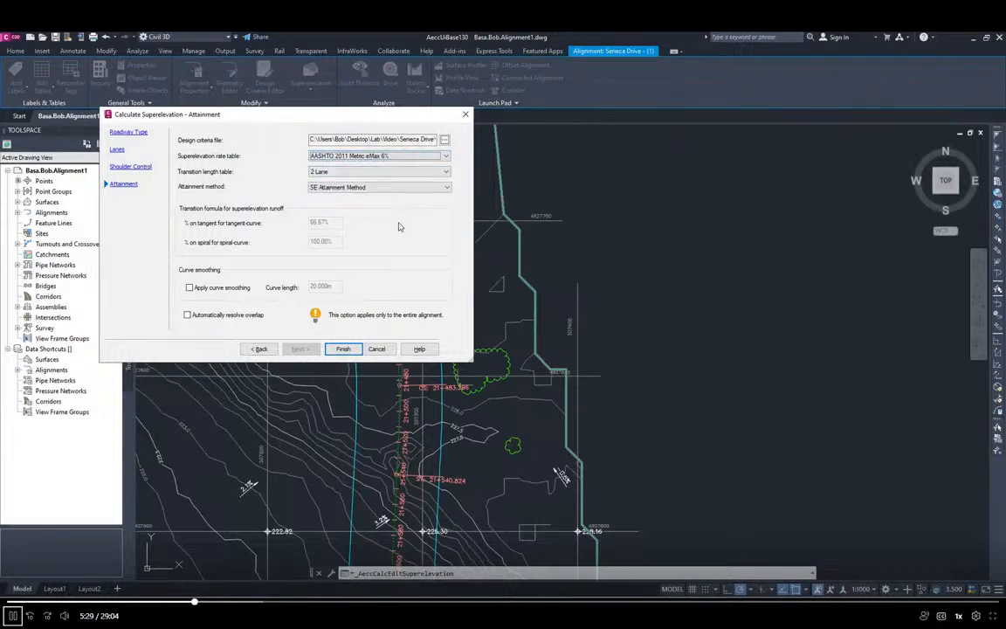
{"action": "key", "text": "alt+Tab"}
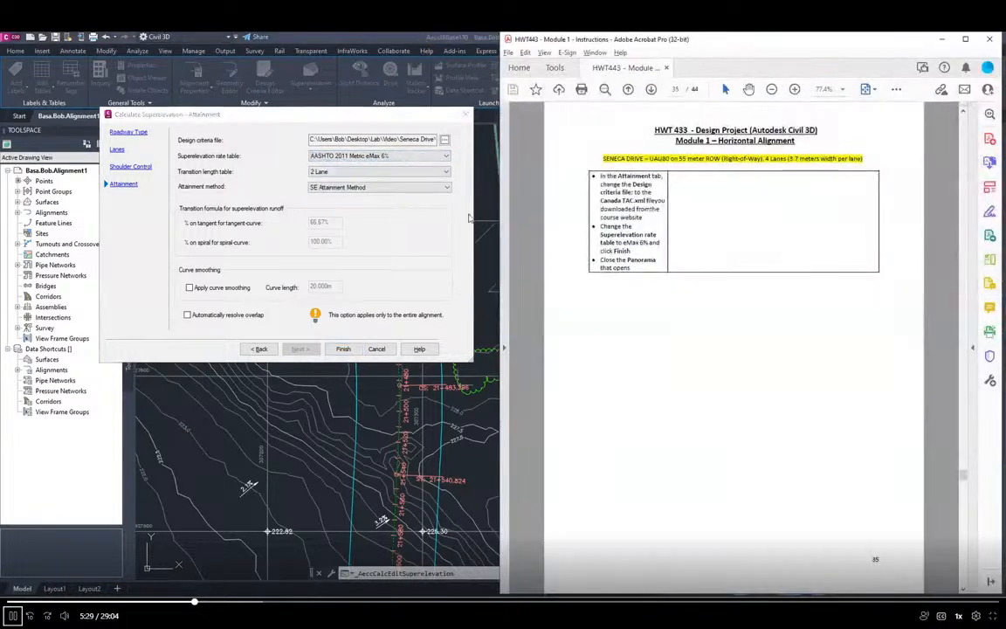
{"action": "left_click", "coordinate": [335, 350]}
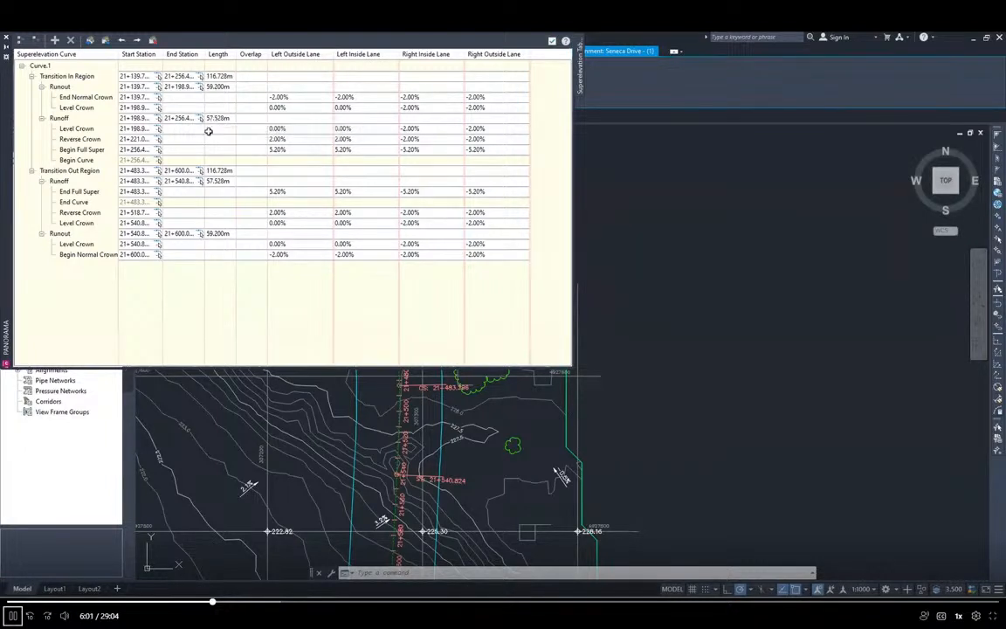
{"action": "left_click", "coordinate": [6, 41]}
Read the superelevation review instructions in Acrobat, and open the Superelevation Curve Manager for Seneca Drive to review Curve.1.
{"action": "key", "text": "alt+Tab"}
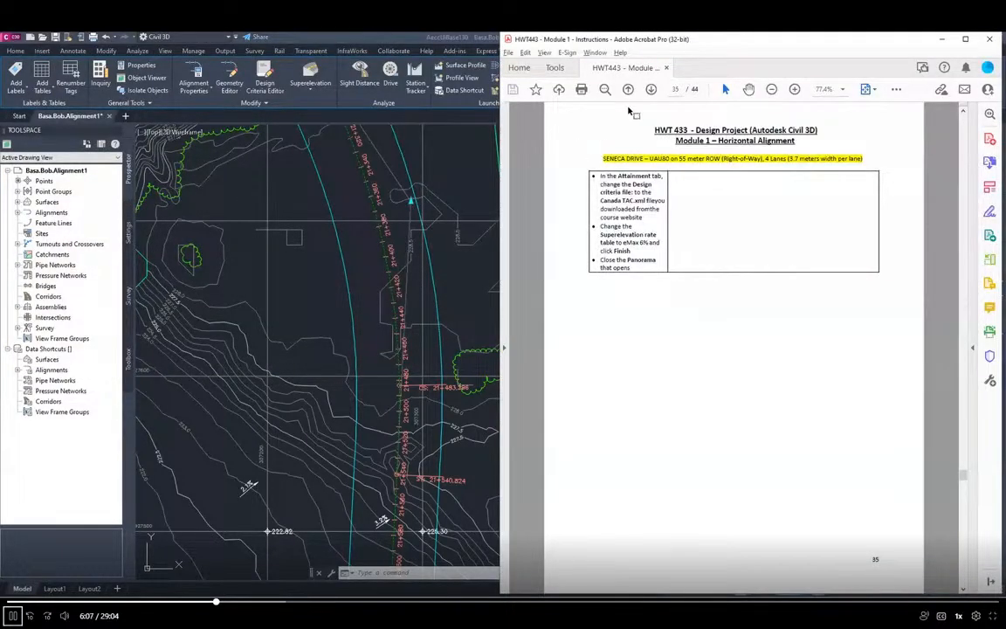
{"action": "left_click", "coordinate": [651, 90]}
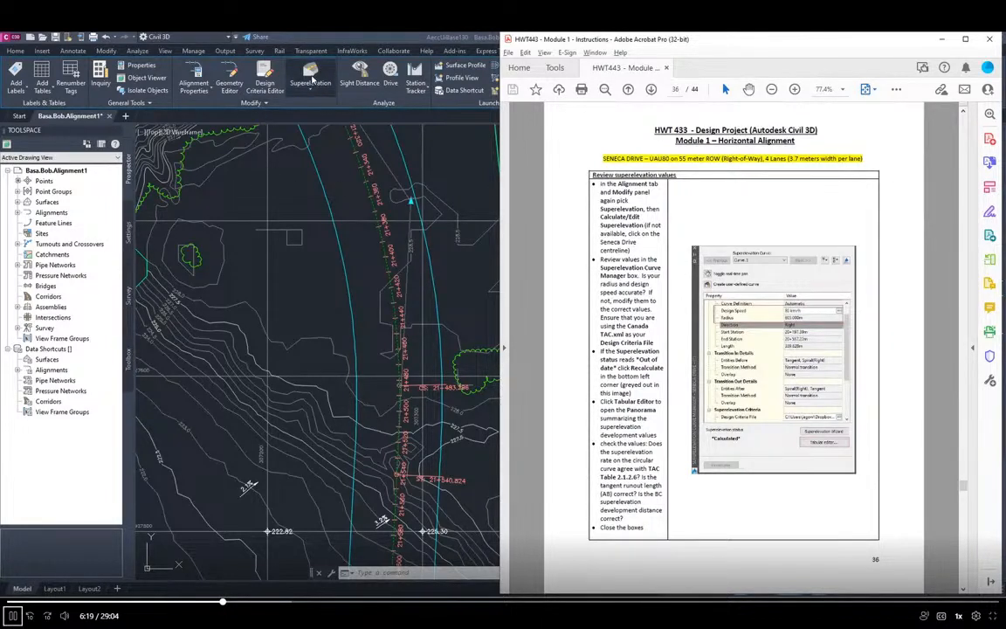
{"action": "key", "text": "super+Up"}
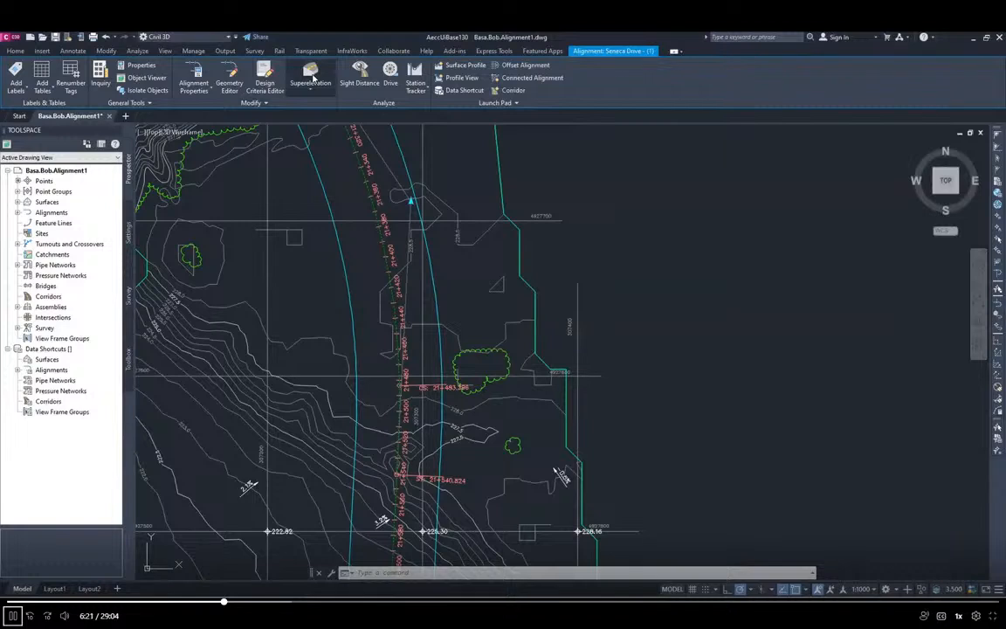
{"action": "left_click", "coordinate": [309, 84]}
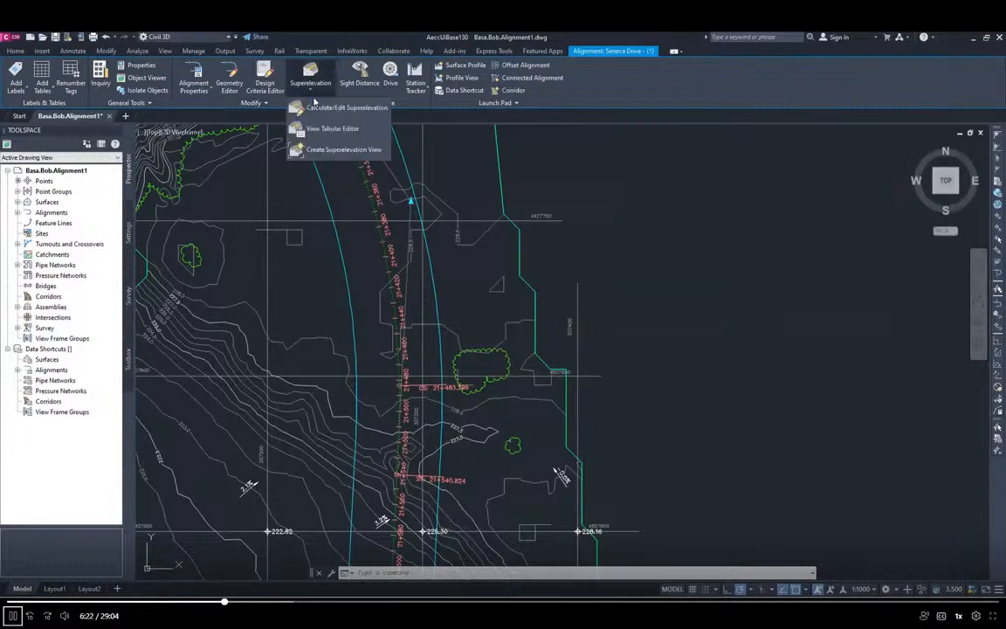
{"action": "left_click", "coordinate": [319, 108]}
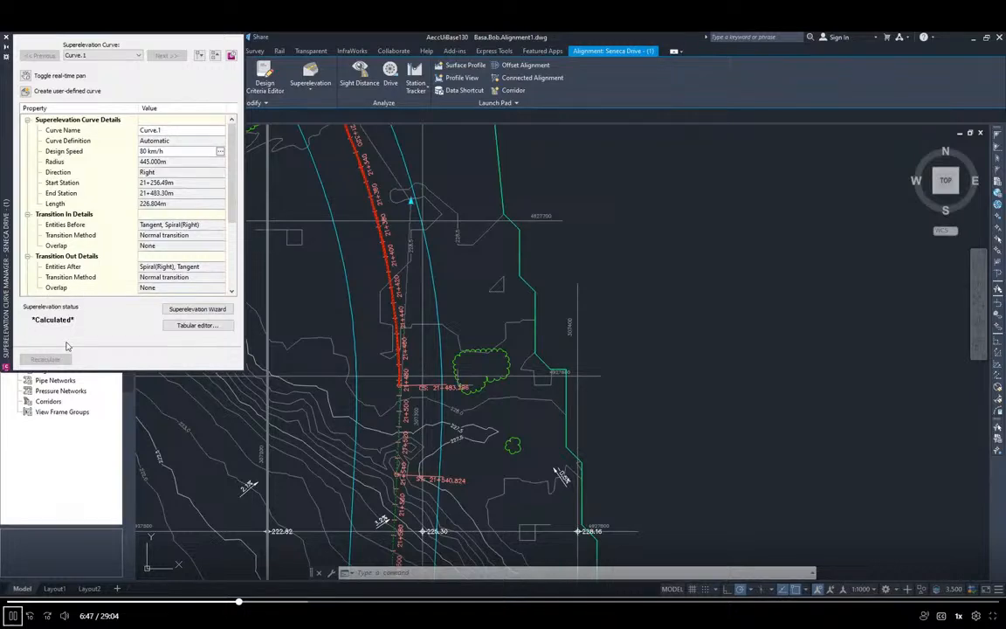
Check Curve.1's remaining details and superelevation criteria against the Acrobat review instructions, and close the Superelevation Curve Manager.
{"action": "key", "text": "alt+Tab"}
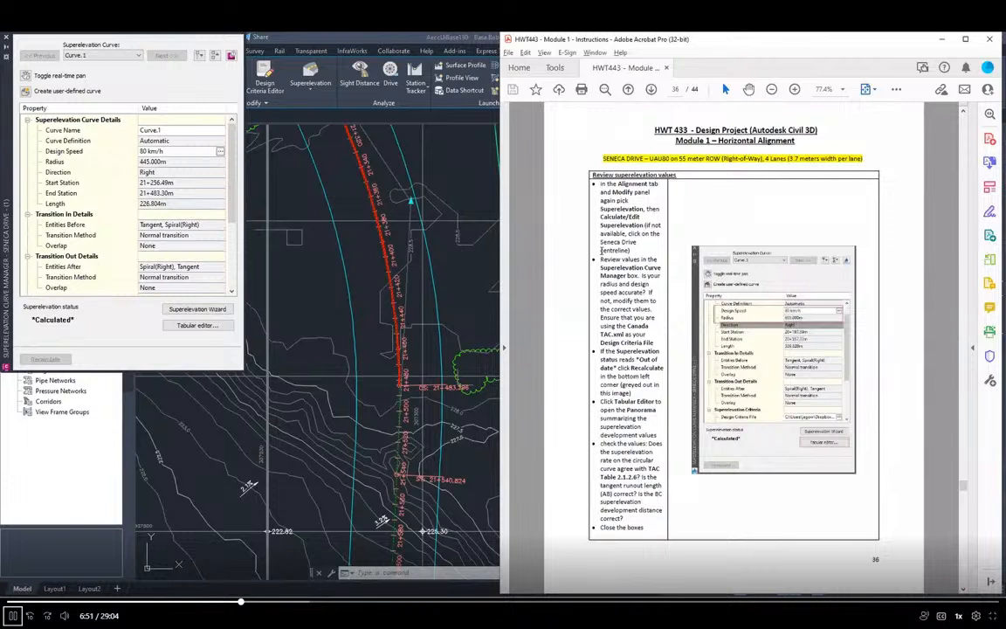
{"action": "scroll", "coordinate": [208, 231], "scroll_direction": "down", "scroll_amount": 4}
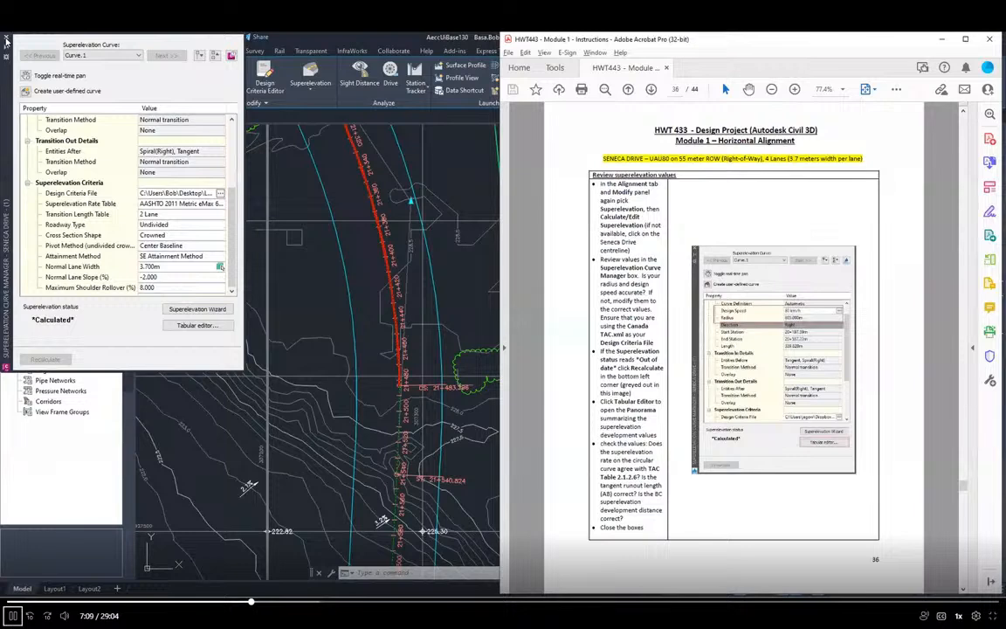
{"action": "left_click", "coordinate": [6, 39]}
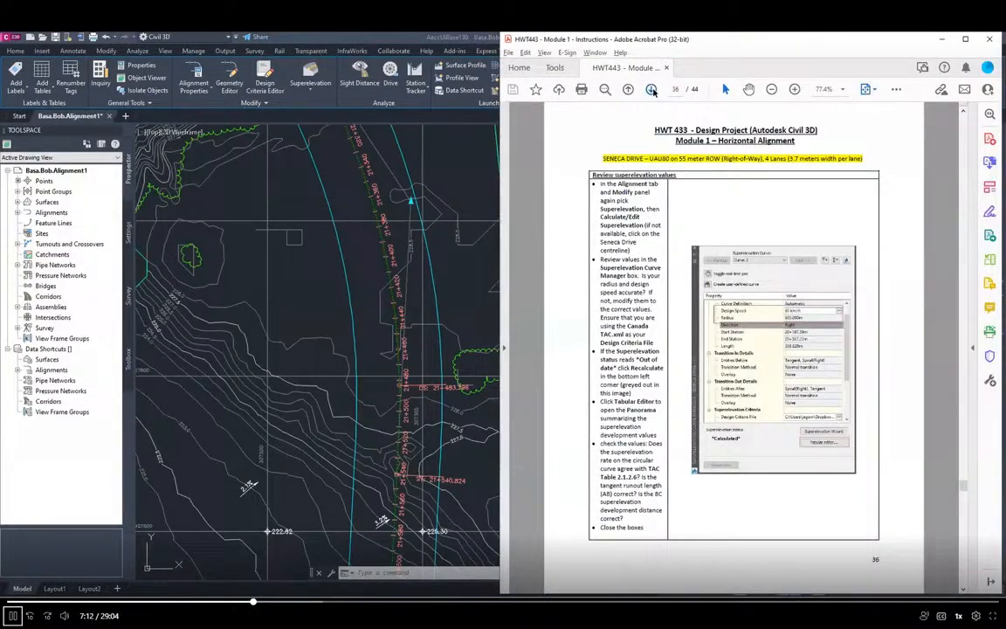
Read the superelevation view instructions on page 37, and start creating a superelevation view for the Seneca Drive alignment.
{"action": "left_click", "coordinate": [652, 90]}
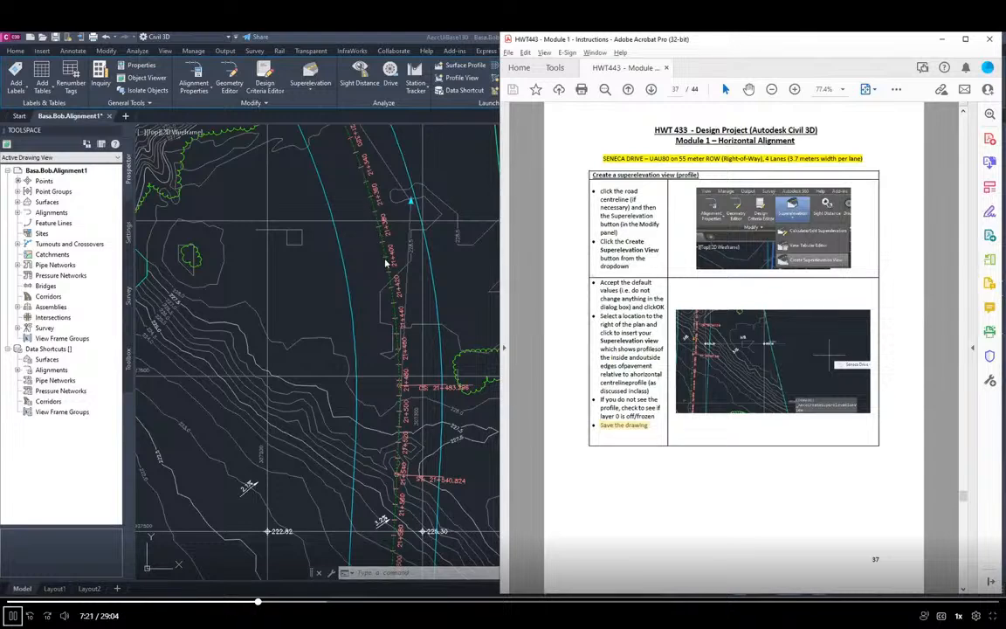
{"action": "left_click", "coordinate": [356, 192]}
{"action": "scroll", "coordinate": [359, 218], "scroll_direction": "up", "scroll_amount": 5}
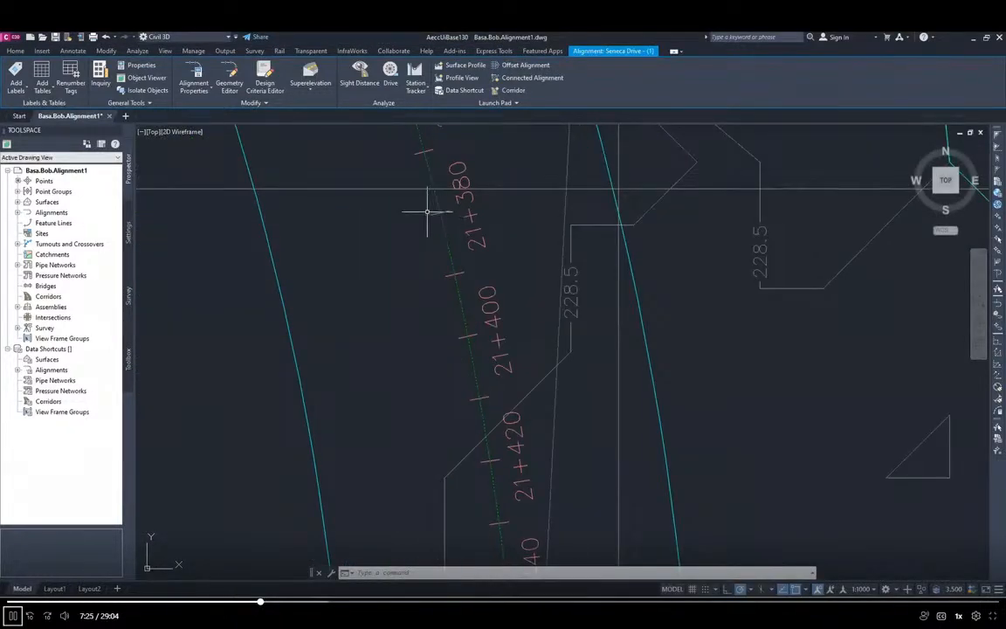
{"action": "scroll", "coordinate": [404, 277], "scroll_direction": "down", "scroll_amount": 7}
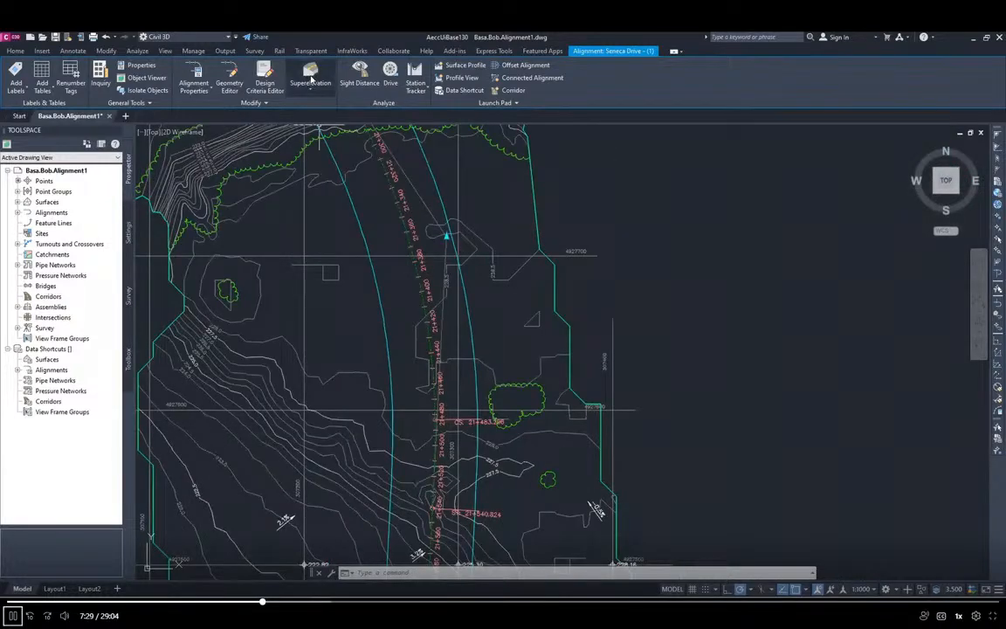
{"action": "scroll", "coordinate": [809, 342], "scroll_direction": "down", "scroll_amount": 2}
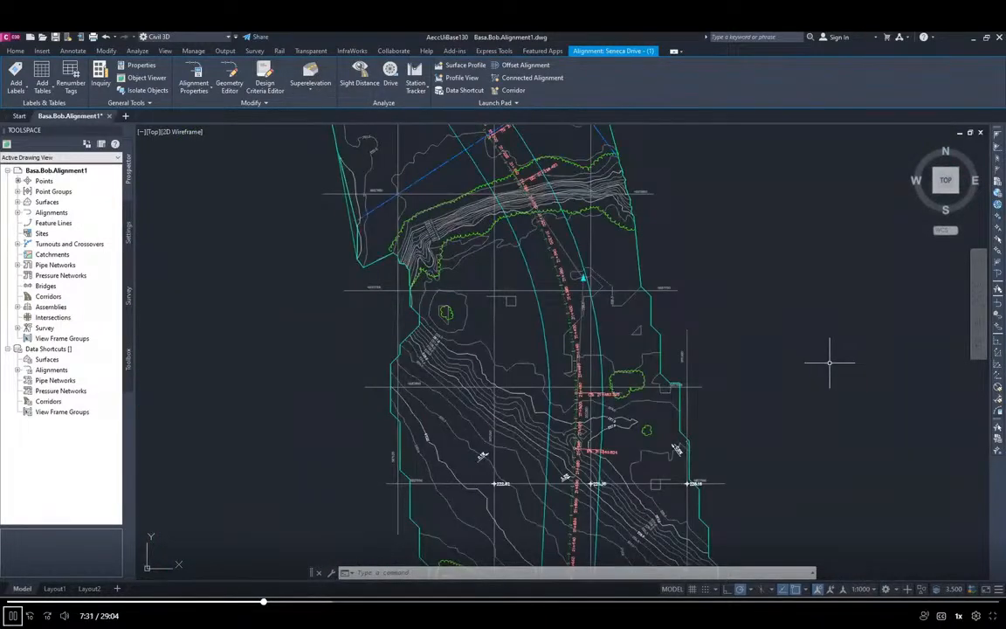
{"action": "scroll", "coordinate": [830, 362], "scroll_direction": "down", "scroll_amount": 2}
{"action": "mouse_move", "coordinate": [835, 355]}
{"action": "middle_mouse_down"}
{"action": "mouse_move", "coordinate": [591, 384]}
{"action": "mouse_move", "coordinate": [431, 362]}
{"action": "middle_mouse_up"}
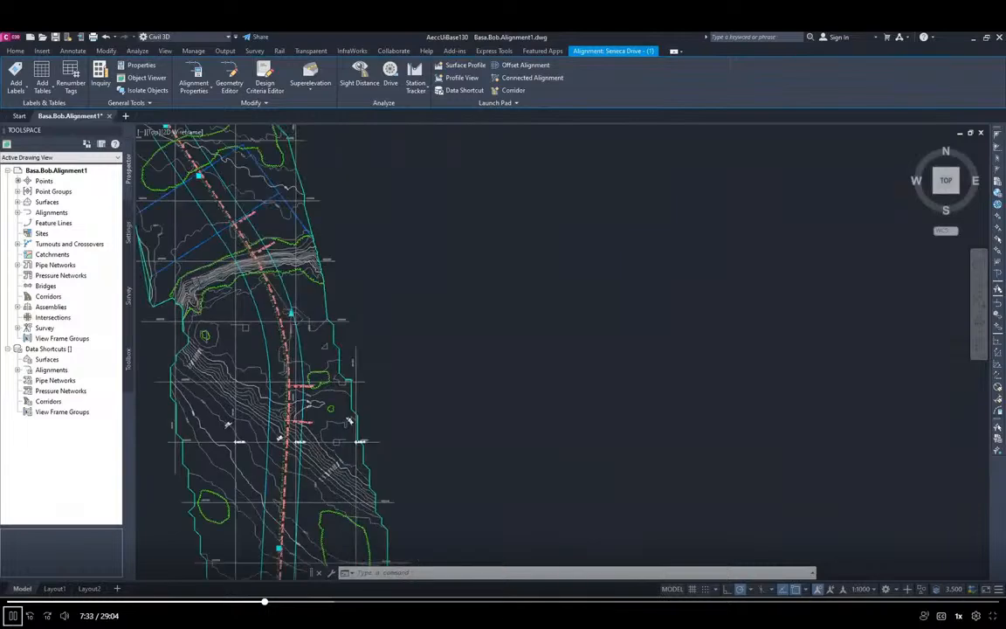
{"action": "scroll", "coordinate": [463, 364], "scroll_direction": "down", "scroll_amount": 2}
{"action": "middle_click_drag", "start_coordinate": [498, 360], "coordinate": [457, 303]}
{"action": "scroll", "coordinate": [254, 234], "scroll_direction": "up", "scroll_amount": 2}
{"action": "scroll", "coordinate": [254, 234], "scroll_direction": "up", "scroll_amount": 2}
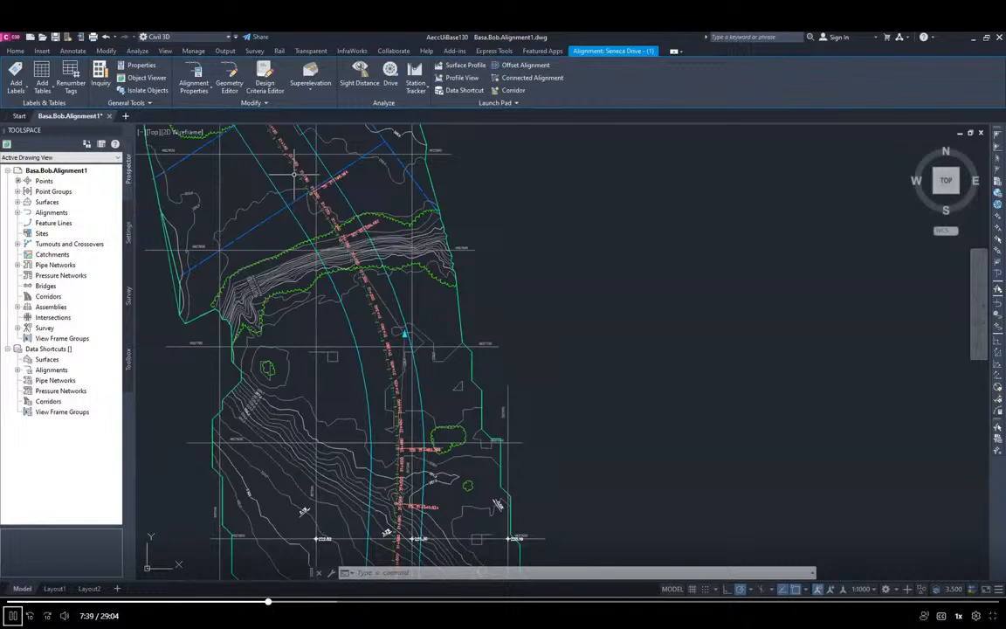
{"action": "left_click", "coordinate": [309, 86]}
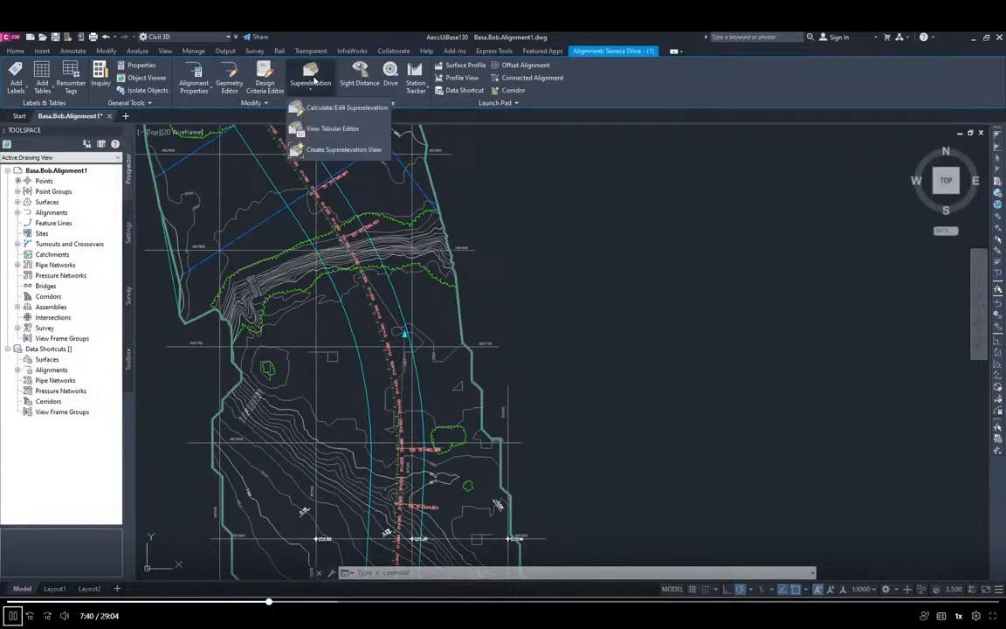
{"action": "left_click", "coordinate": [331, 150]}
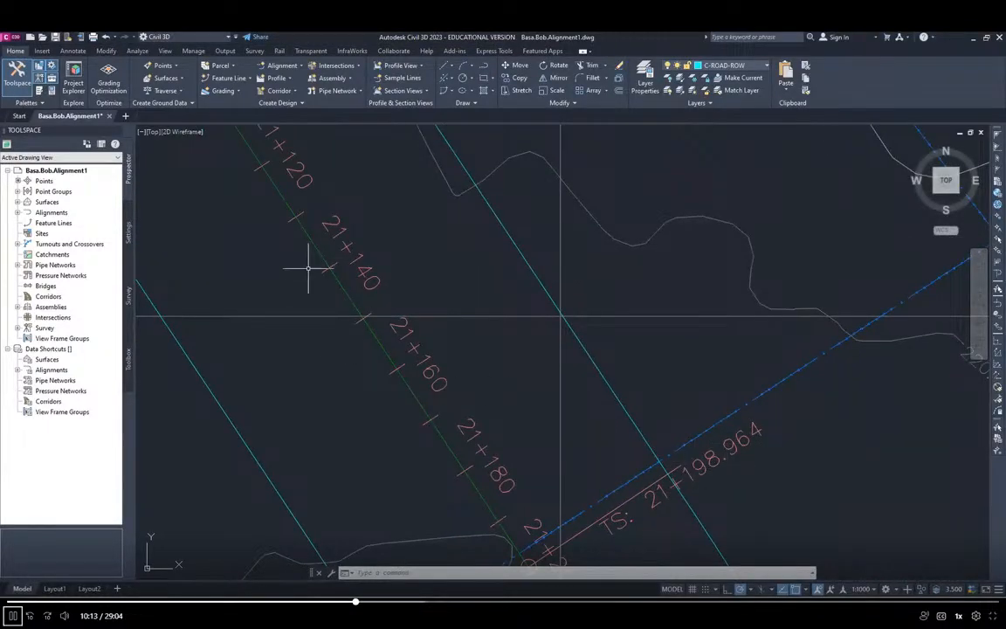
Select the centreline station labels and, following the page 38 instructions, open their label group for editing.
{"action": "left_click", "coordinate": [367, 271]}
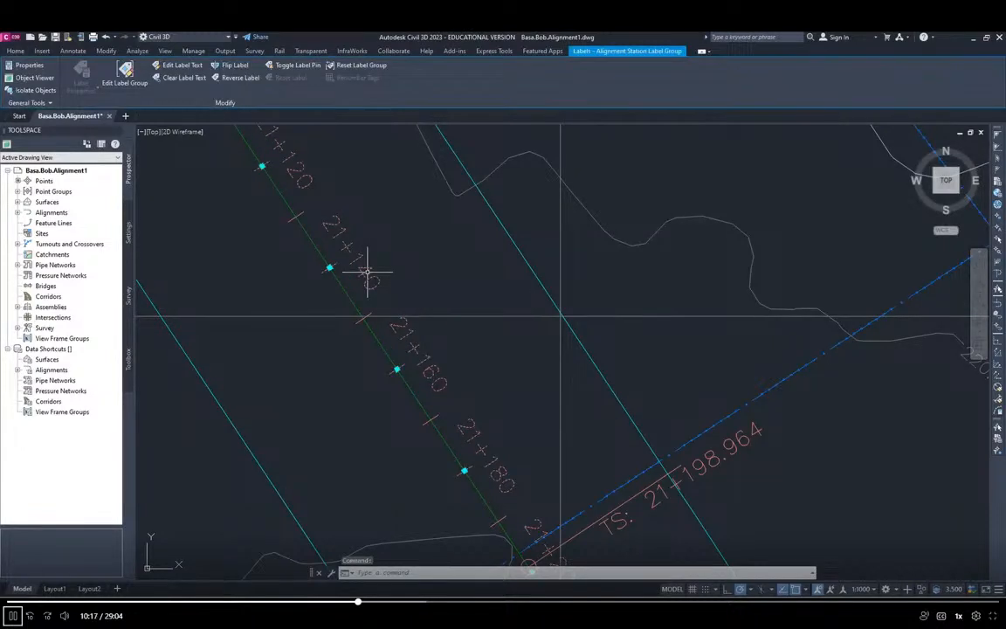
{"action": "key", "text": "alt+Tab"}
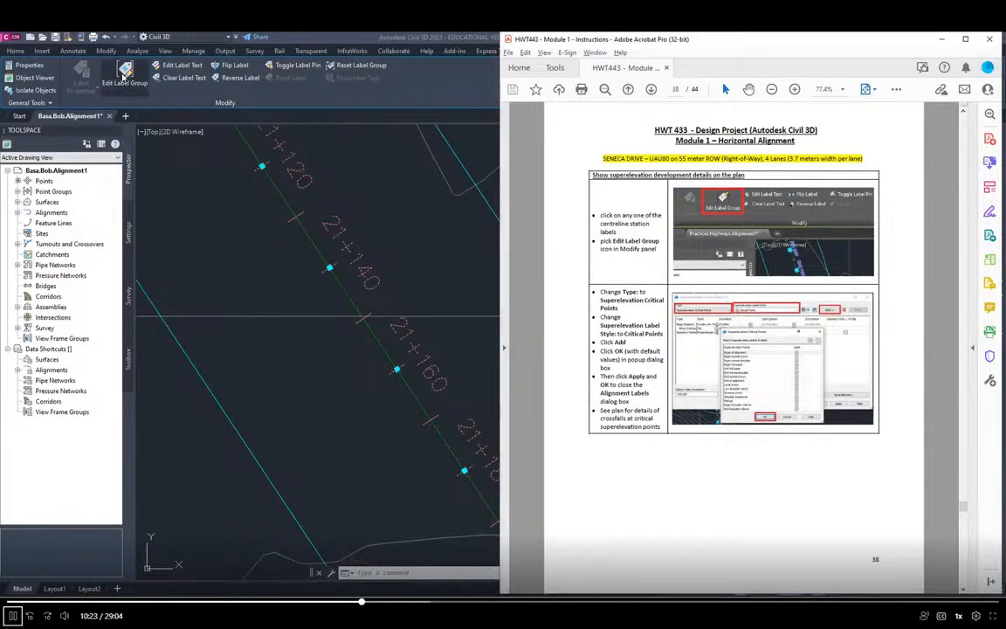
{"action": "left_click", "coordinate": [127, 72]}
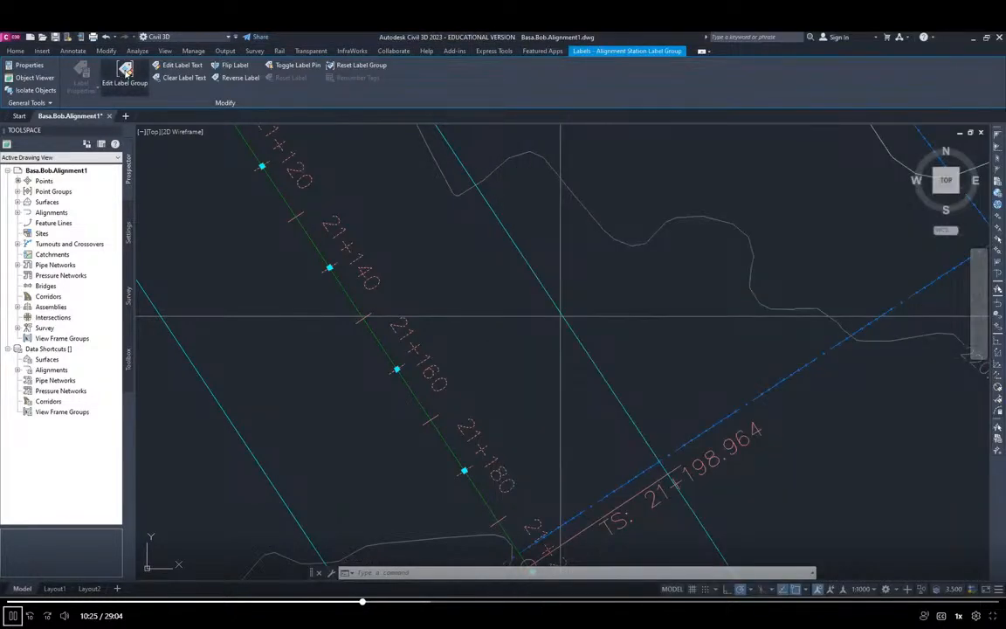
{"action": "left_click", "coordinate": [127, 72]}
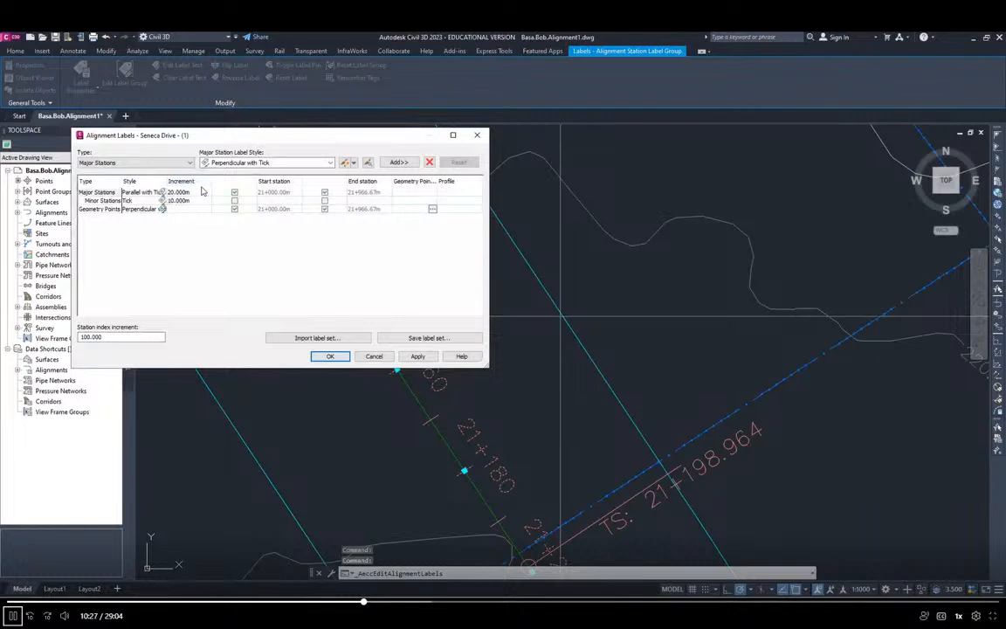
Set the label type to Superelevation Critical Points and the superelevation label style to Critical Points, as instructed.
{"action": "key", "text": "alt+Tab"}
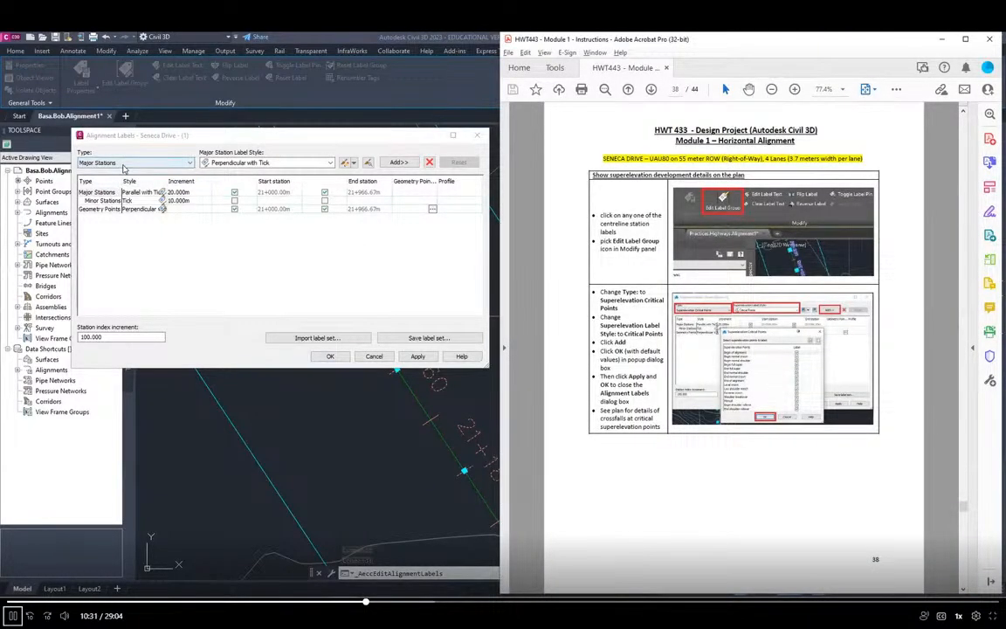
{"action": "left_click", "coordinate": [126, 164]}
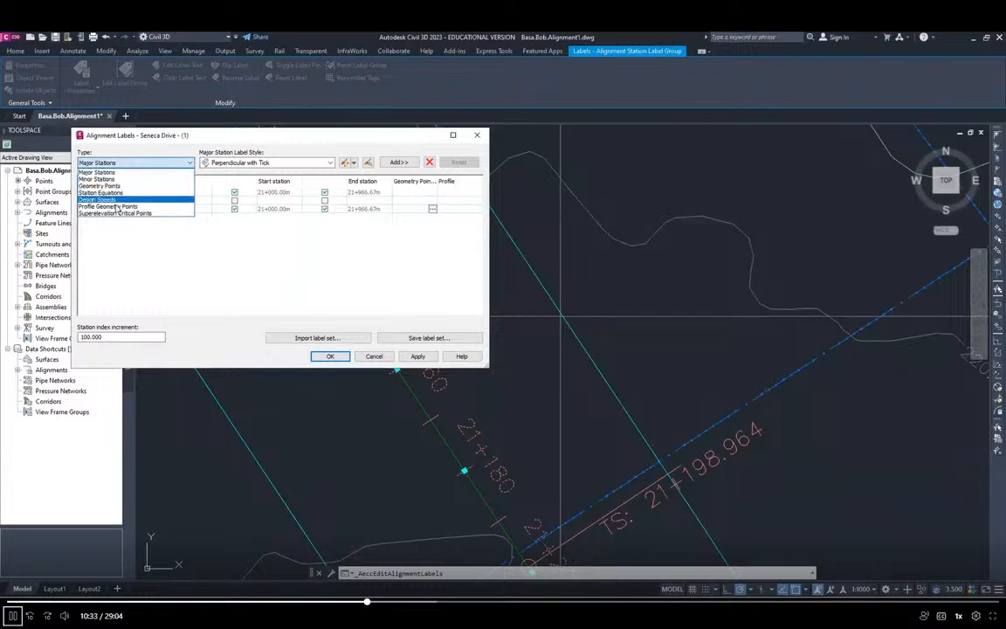
{"action": "left_click", "coordinate": [118, 214]}
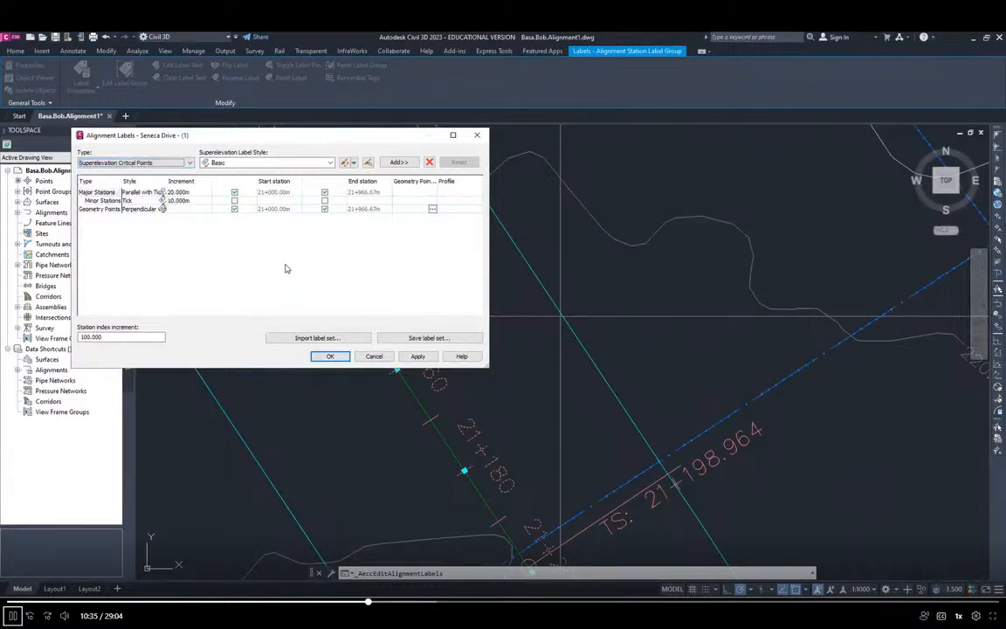
{"action": "key", "text": "alt+Tab"}
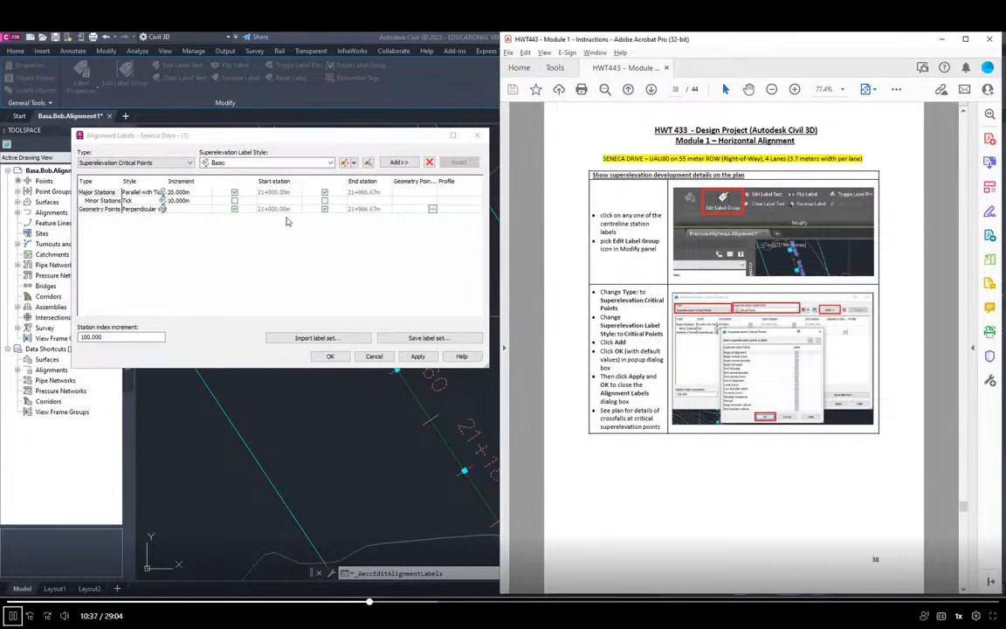
{"action": "left_click", "coordinate": [270, 163]}
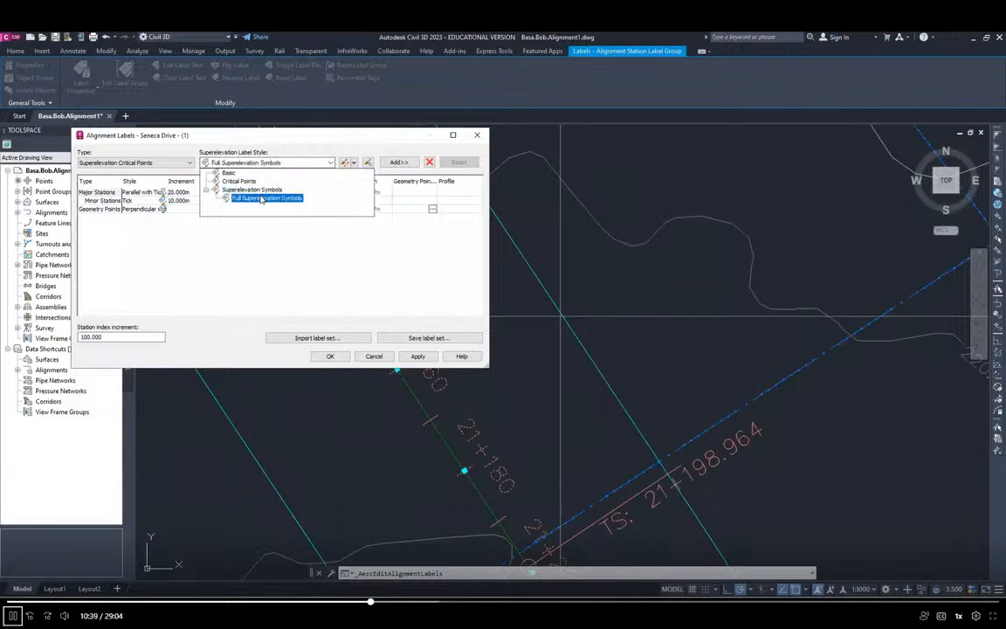
{"action": "left_click", "coordinate": [239, 181]}
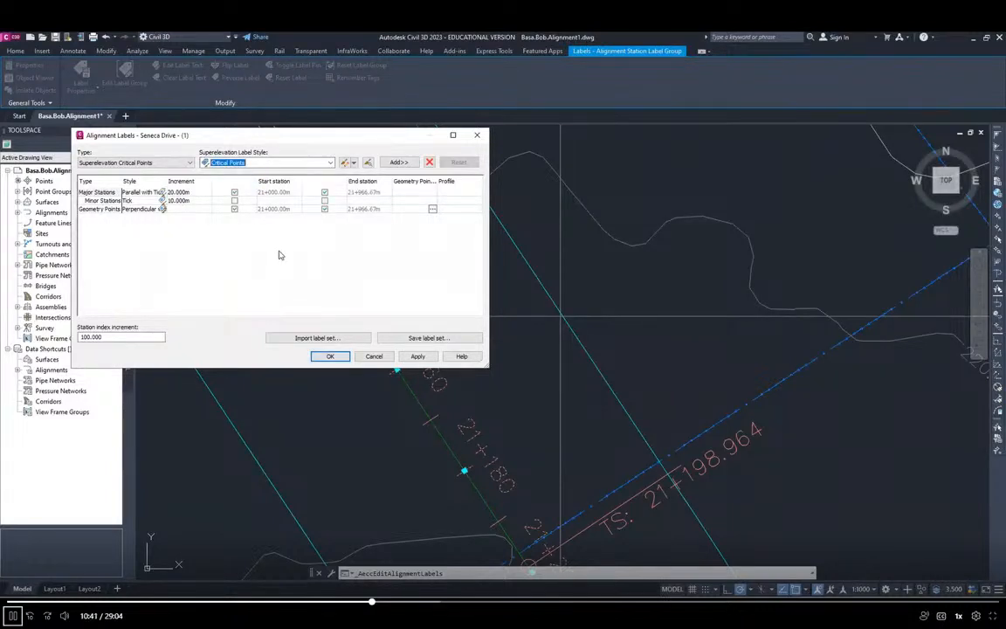
Add the critical point labels with all default superelevation points, and apply them to the Seneca Drive alignment.
{"action": "key", "text": "alt+Tab"}
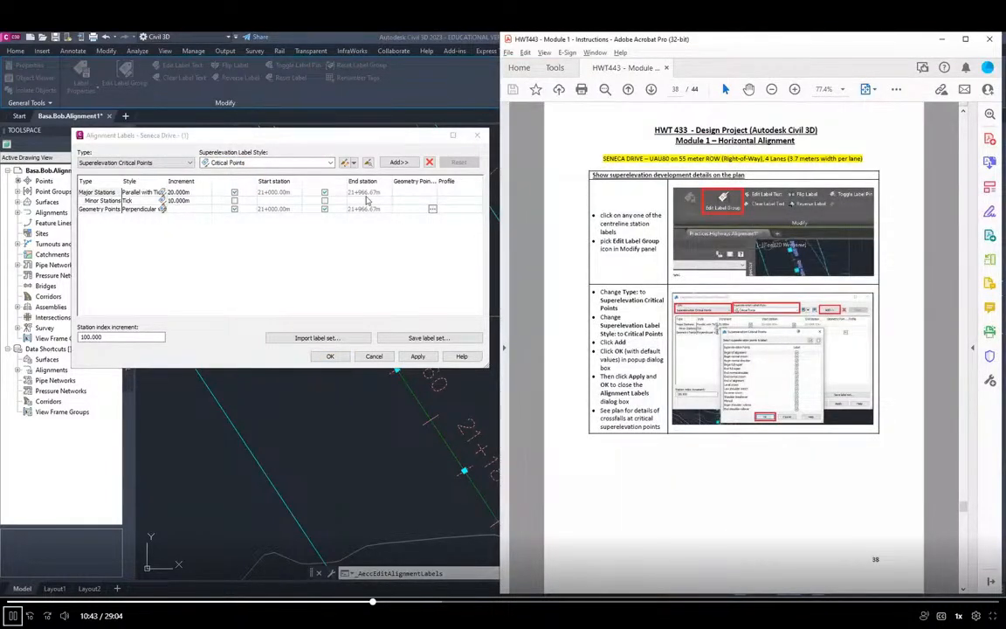
{"action": "left_click", "coordinate": [394, 162]}
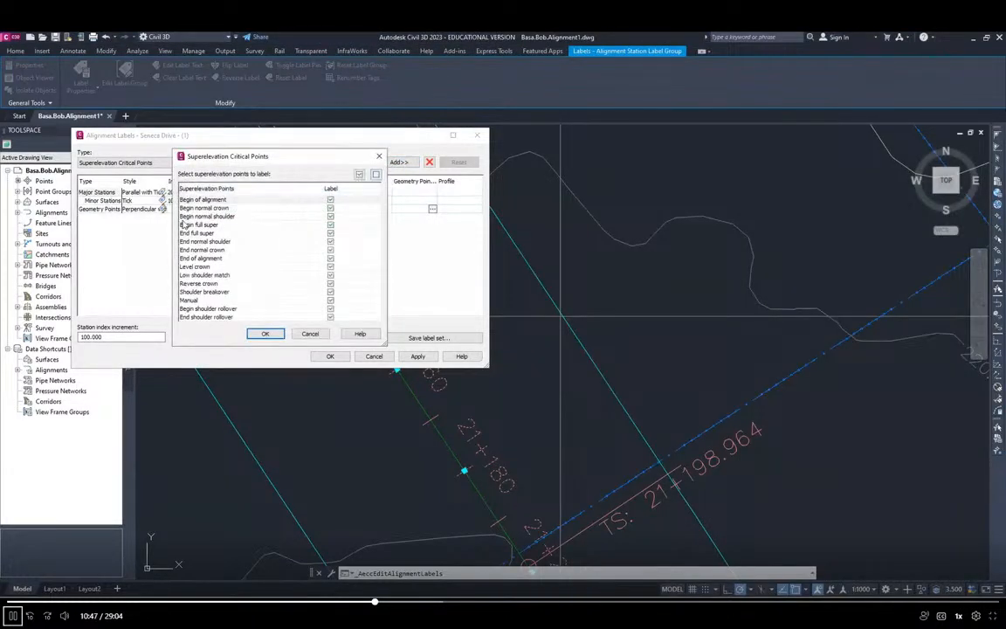
{"action": "left_click", "coordinate": [265, 333]}
{"action": "key", "text": "alt+Tab"}
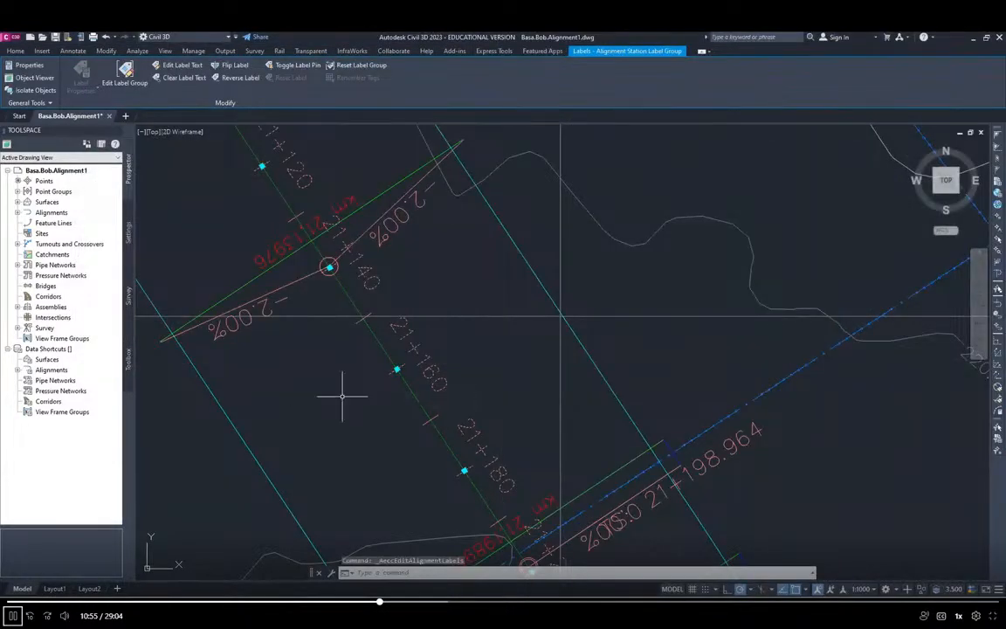
Examine the crossfall labels at the critical superelevation points along the Seneca Drive plan, and clear the label selection.
{"action": "scroll", "coordinate": [339, 404], "scroll_direction": "down", "scroll_amount": 1}
{"action": "scroll", "coordinate": [335, 403], "scroll_direction": "down", "scroll_amount": 1}
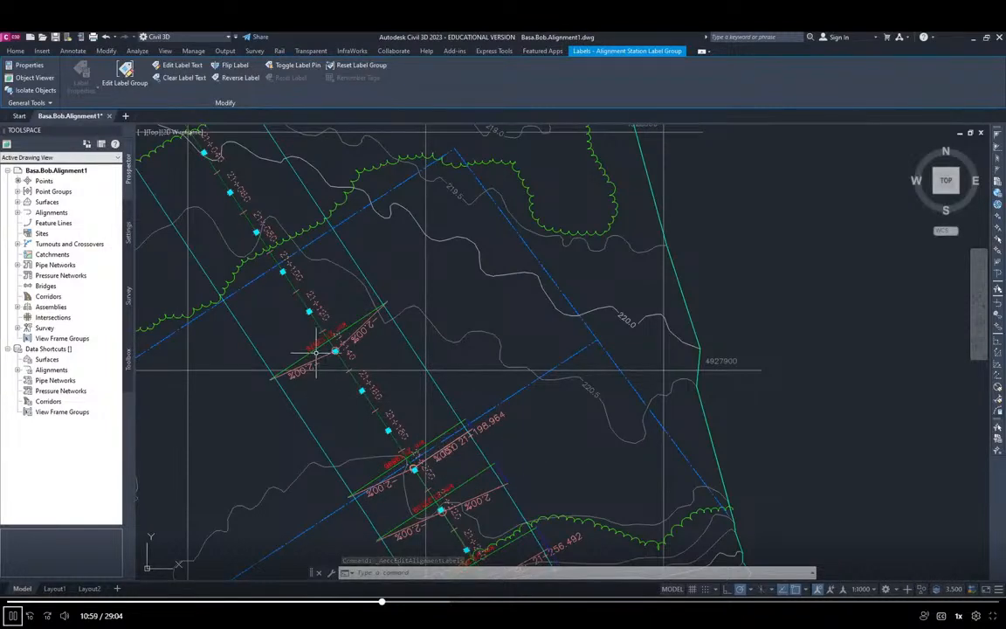
{"action": "mouse_move", "coordinate": [485, 329]}
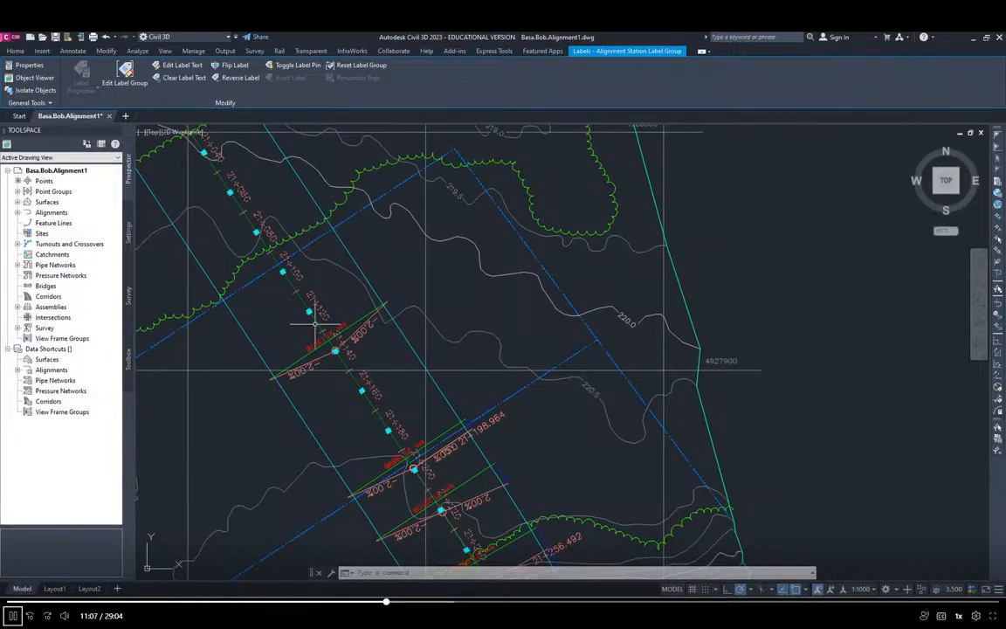
{"action": "scroll", "coordinate": [512, 325], "scroll_direction": "down", "scroll_amount": 2}
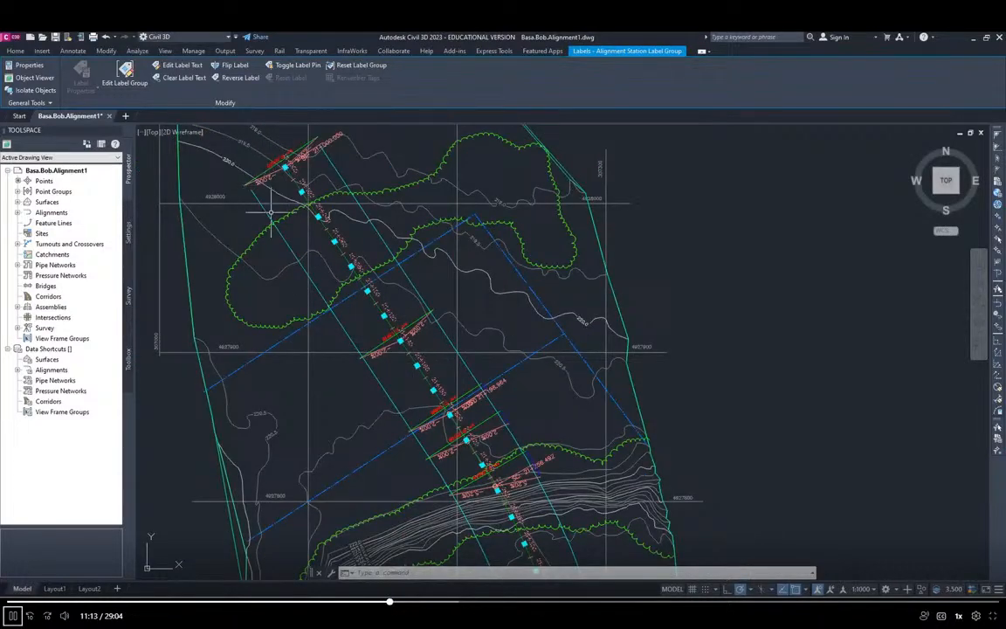
{"action": "scroll", "coordinate": [274, 233], "scroll_direction": "up", "scroll_amount": 4}
{"action": "scroll", "coordinate": [307, 238], "scroll_direction": "down", "scroll_amount": 4}
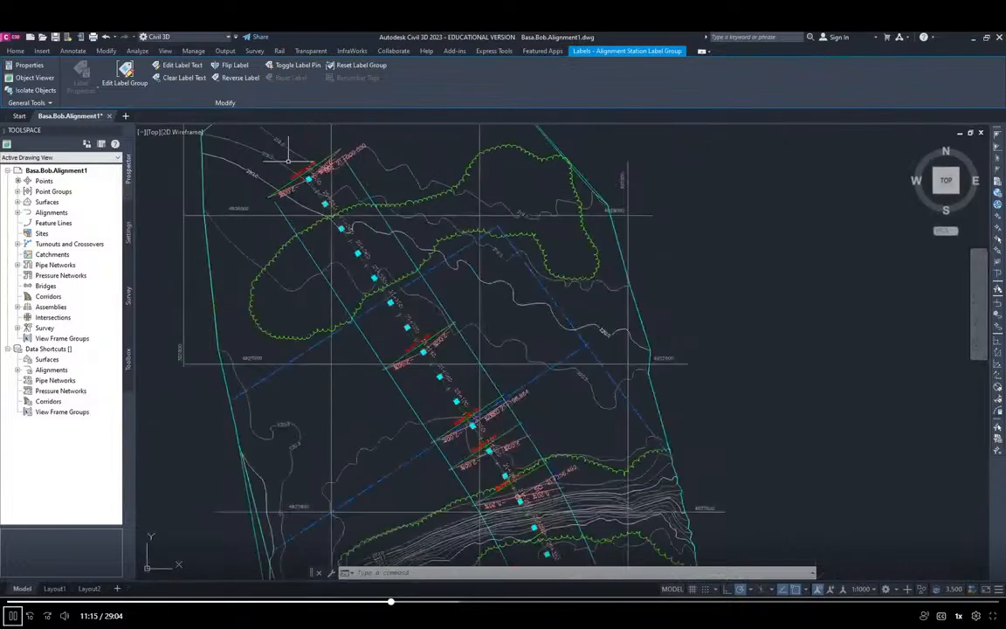
{"action": "scroll", "coordinate": [403, 340], "scroll_direction": "up", "scroll_amount": 2}
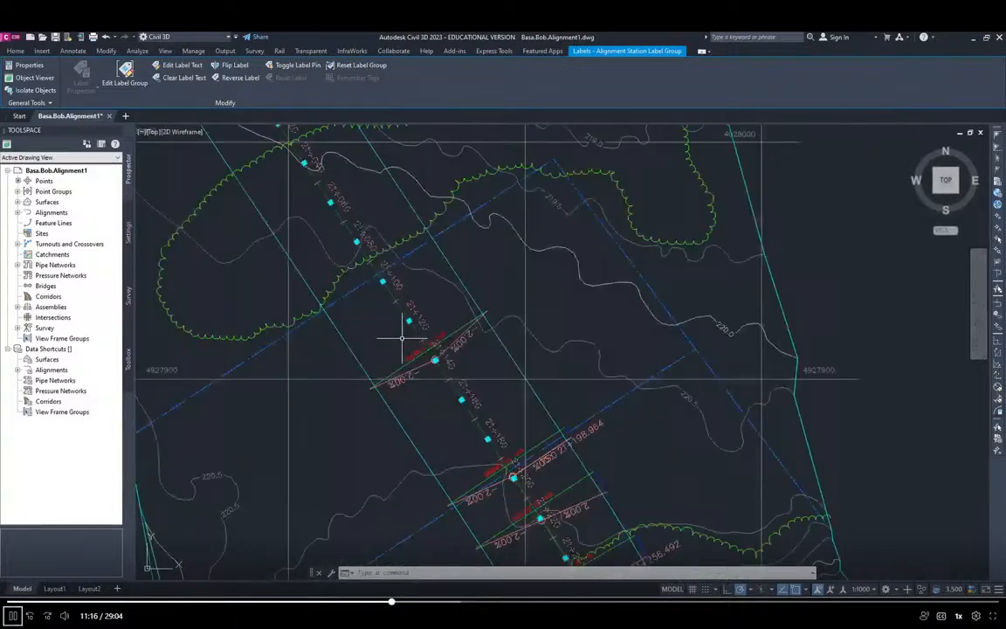
{"action": "left_click", "coordinate": [461, 337]}
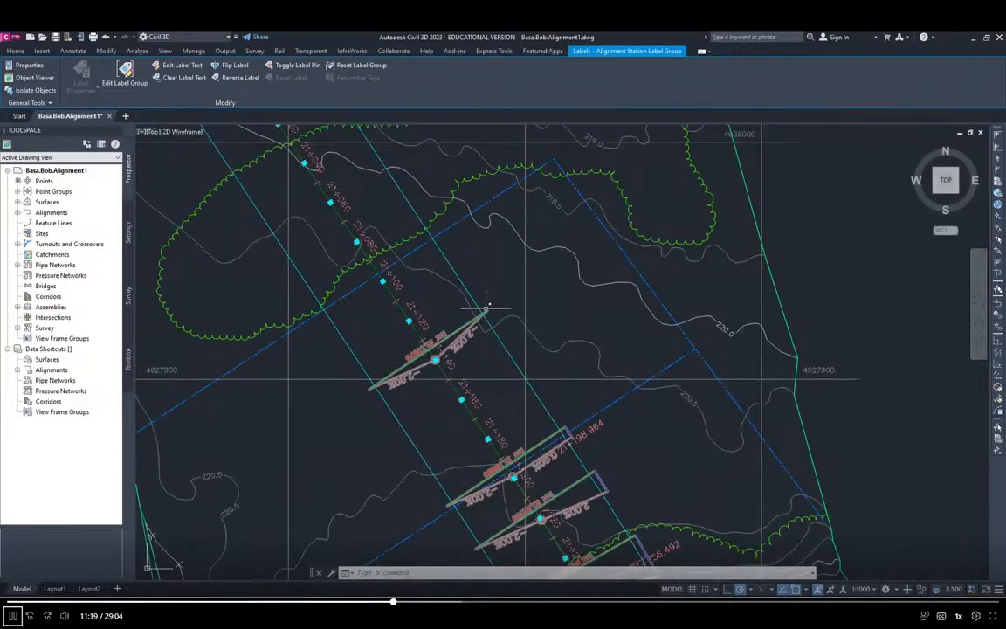
{"action": "key", "text": "Escape"}
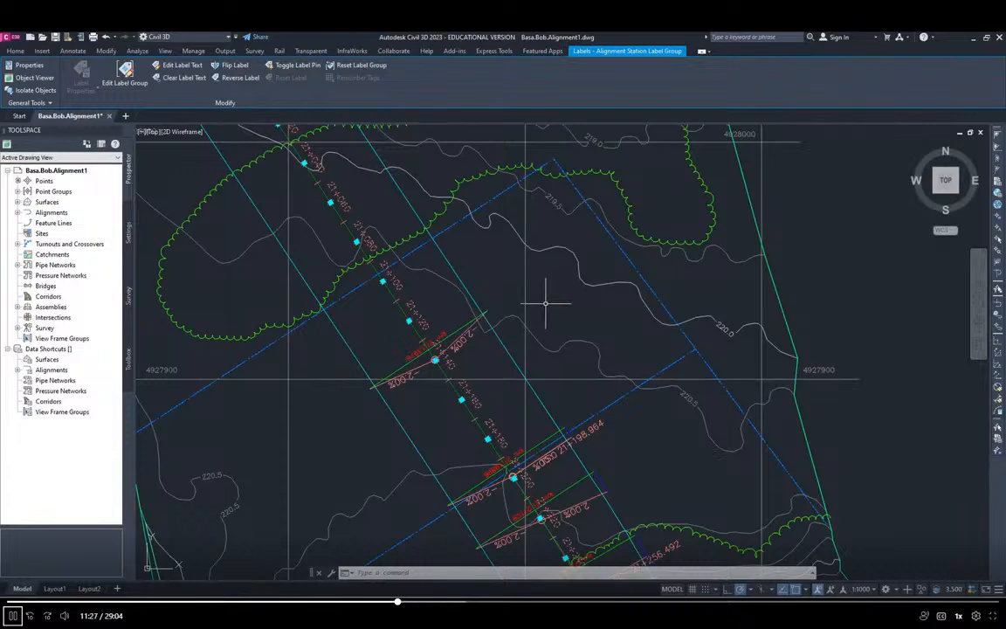
{"action": "key", "text": "Escape"}
Following the page 39 instructions, select the Seneca Drive centreline and open it in the Geometry Editor.
{"action": "key", "text": "alt+Tab"}
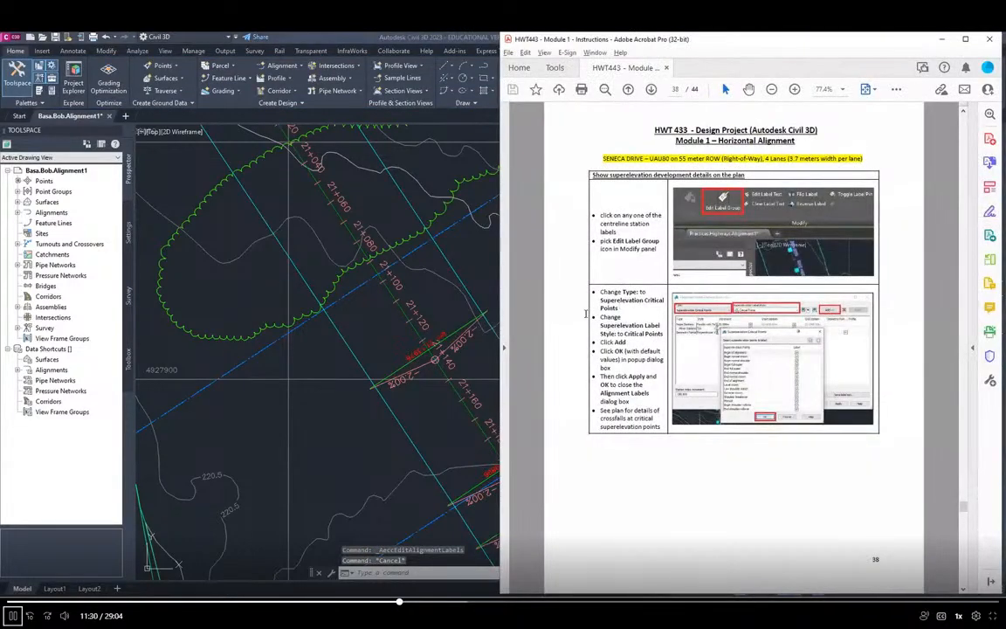
{"action": "left_click", "coordinate": [651, 88]}
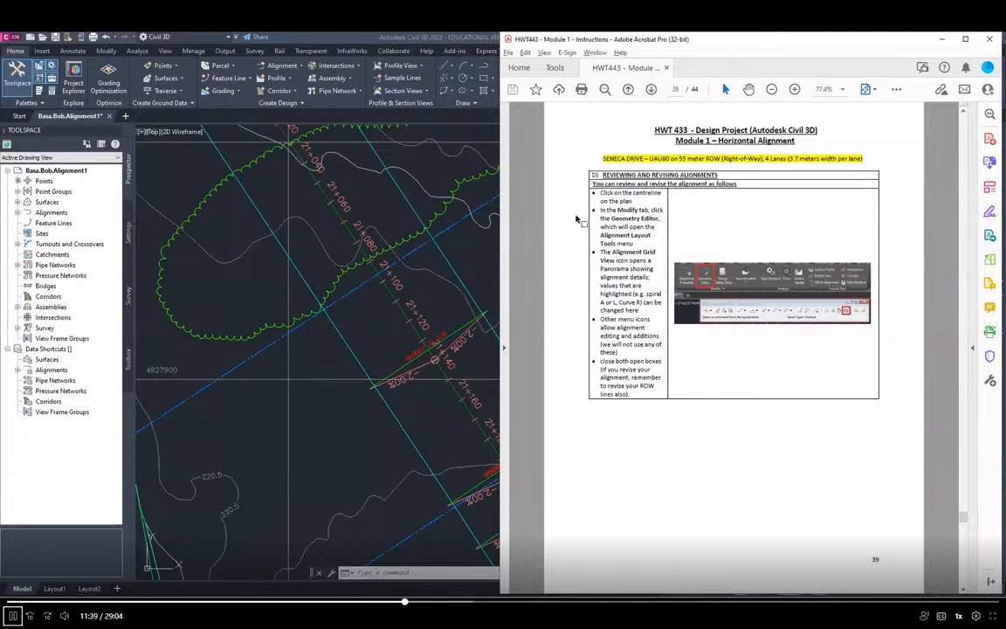
{"action": "left_click", "coordinate": [321, 199]}
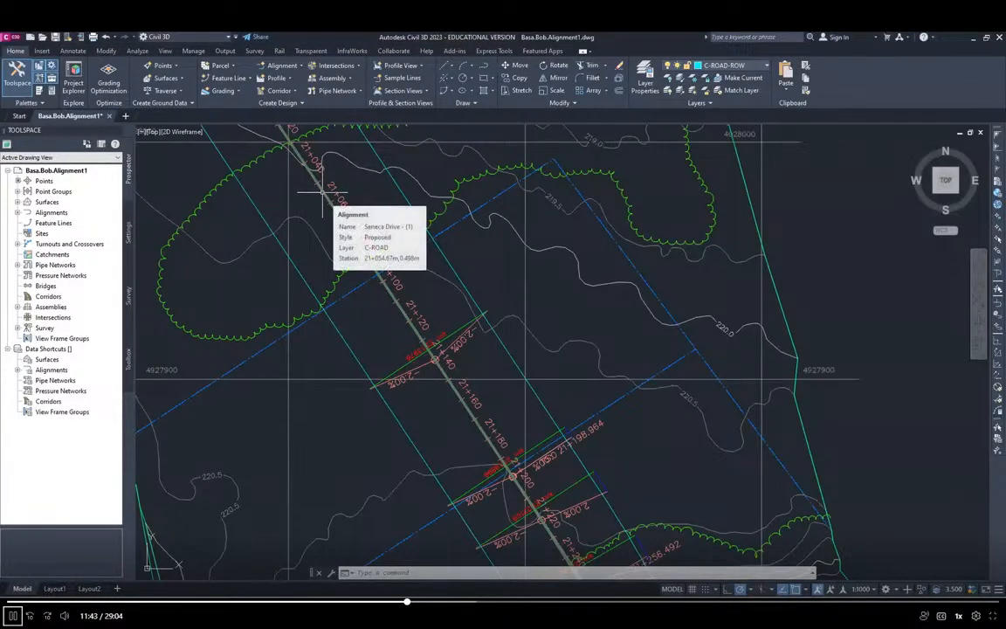
{"action": "left_click", "coordinate": [324, 194]}
{"action": "key", "text": "alt+Tab"}
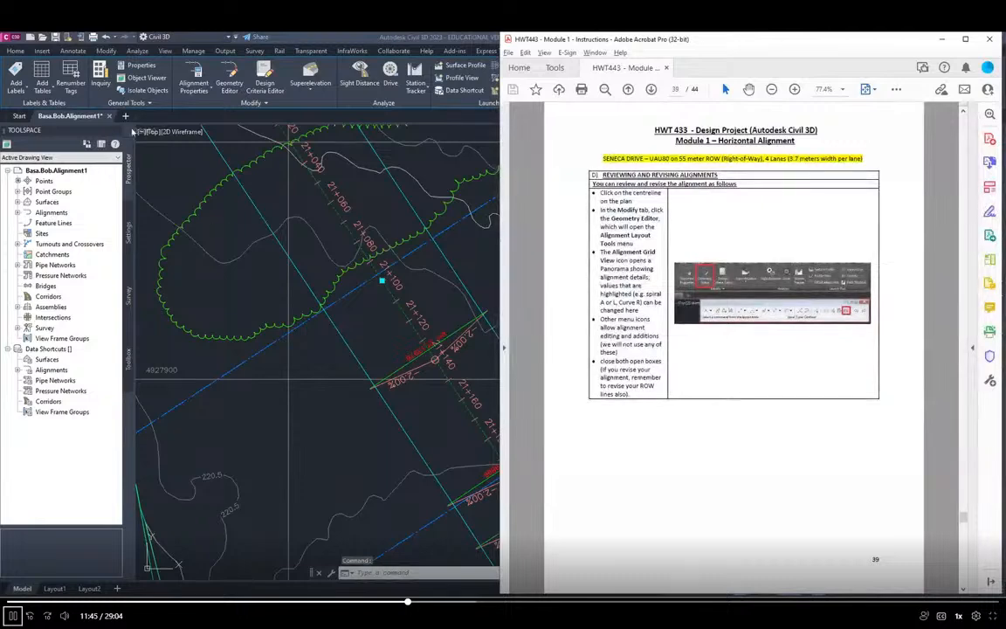
{"action": "left_click", "coordinate": [228, 77]}
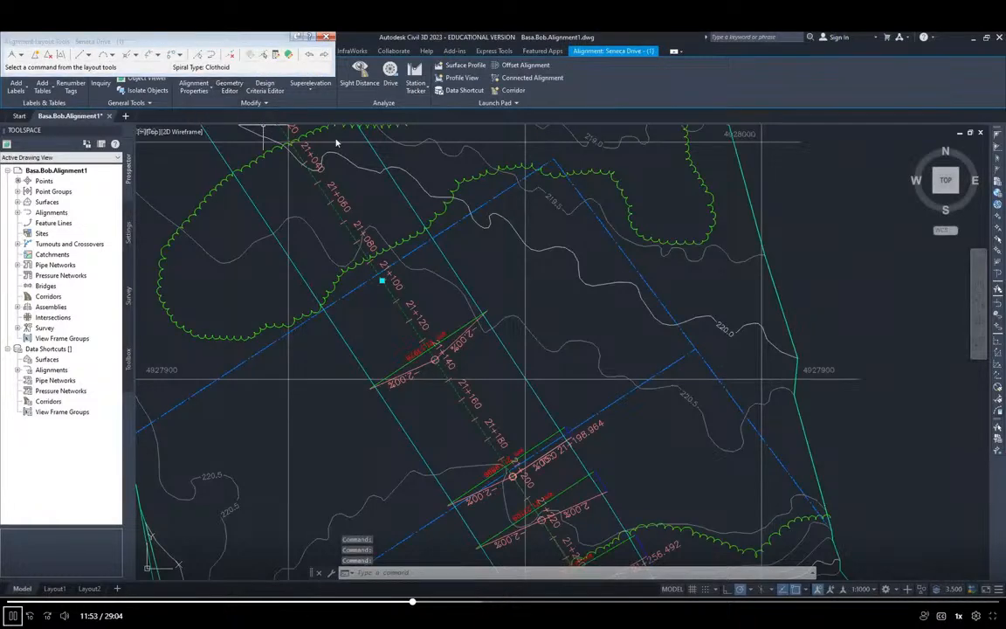
Review the alignment entities in the Alignment Grid View, checking the first spiral's editable A value, and close the grid.
{"action": "key", "text": "alt+Tab"}
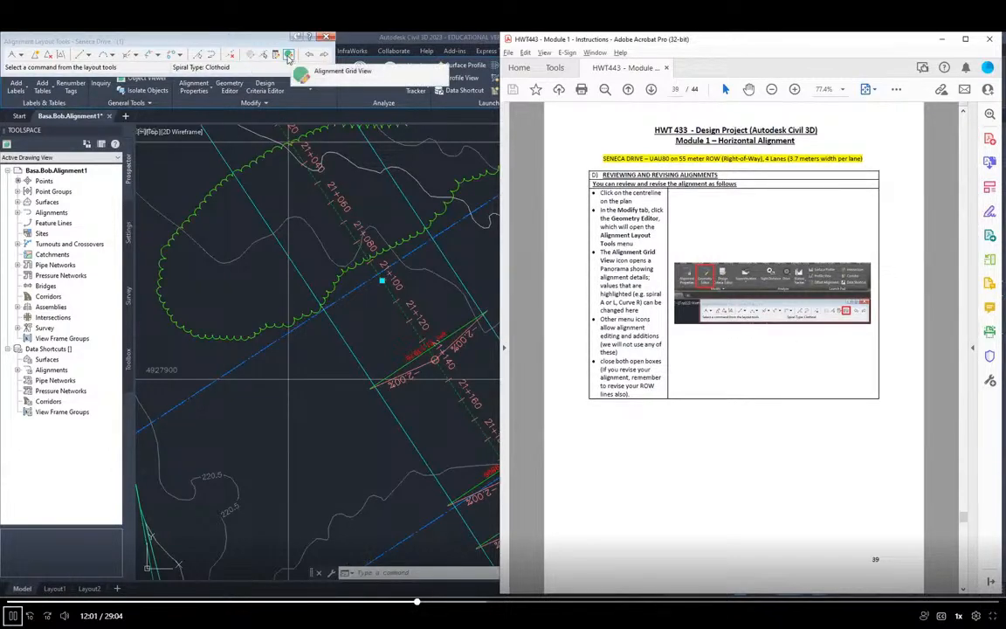
{"action": "left_click", "coordinate": [288, 57]}
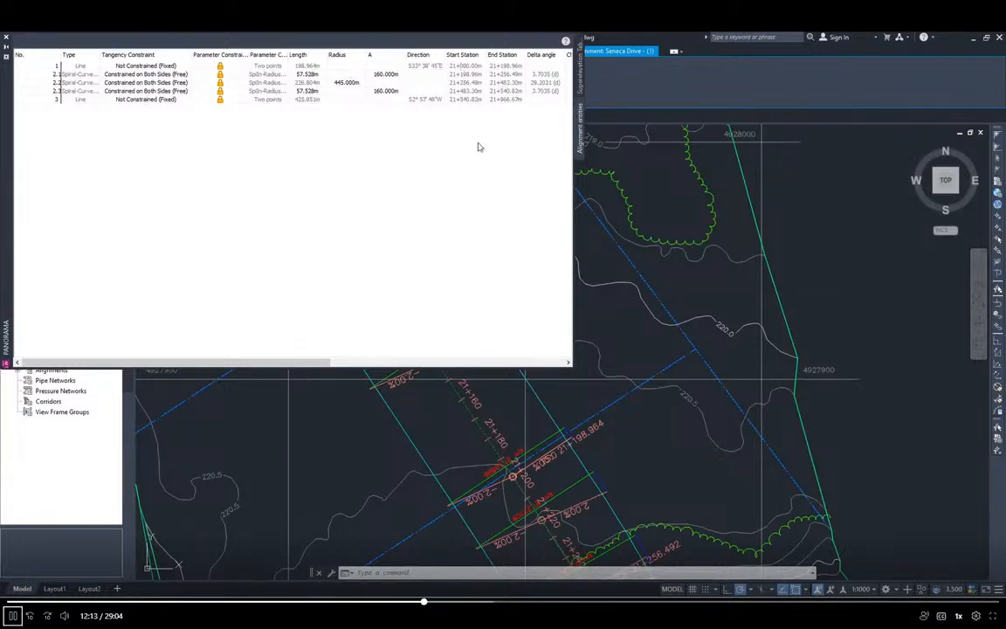
{"action": "double_click", "coordinate": [382, 75]}
{"action": "key", "text": "Return"}
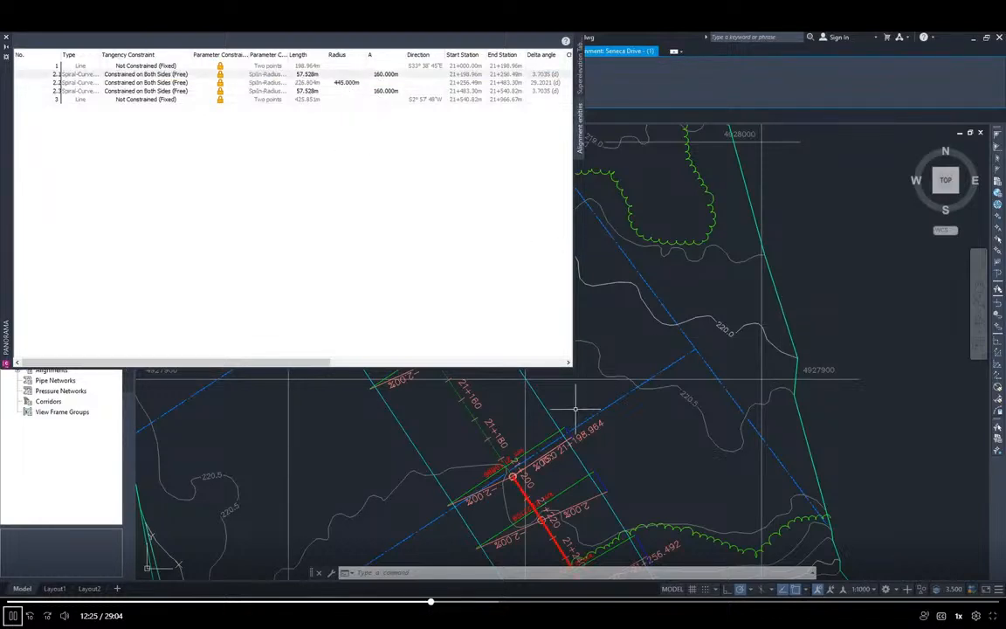
{"action": "left_click", "coordinate": [7, 39]}
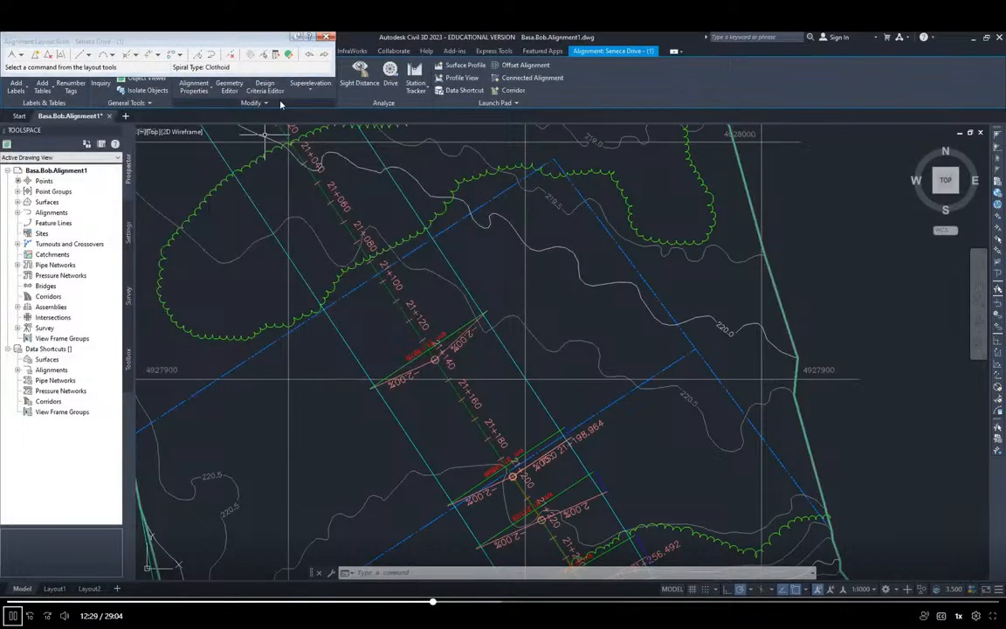
Read the instructions on updating superelevation data on page 40, return to page 39, and close the Alignment Layout Tools.
{"action": "key", "text": "alt+Tab"}
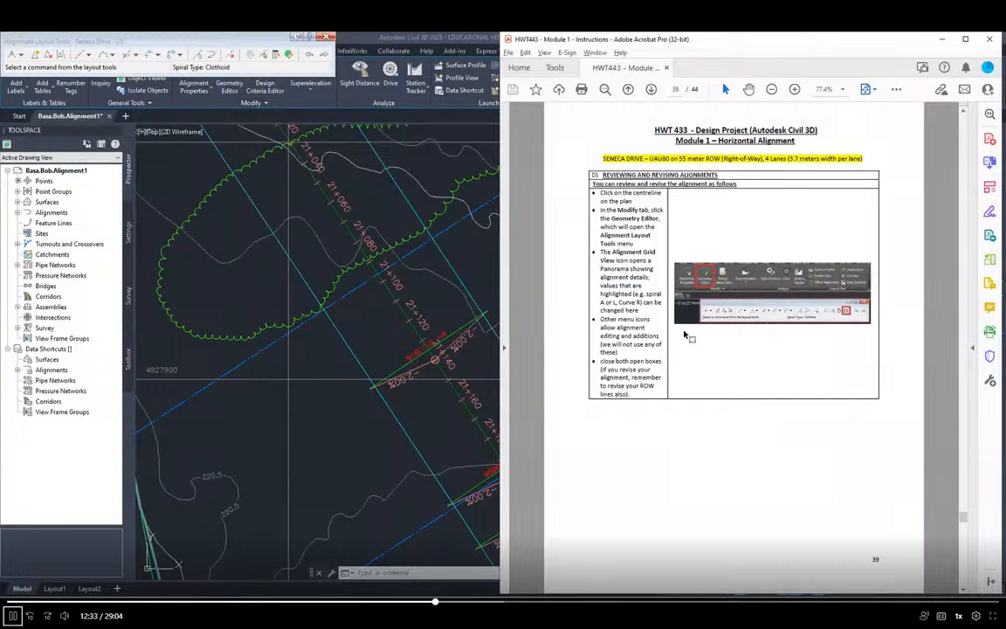
{"action": "left_click", "coordinate": [651, 90]}
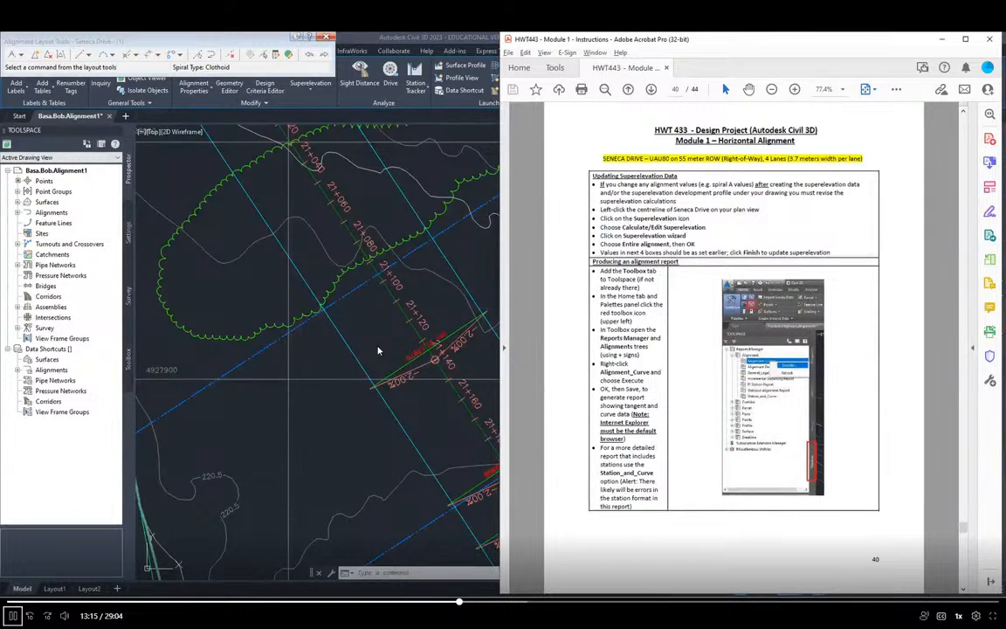
{"action": "scroll", "coordinate": [597, 305], "scroll_direction": "up", "scroll_amount": 2}
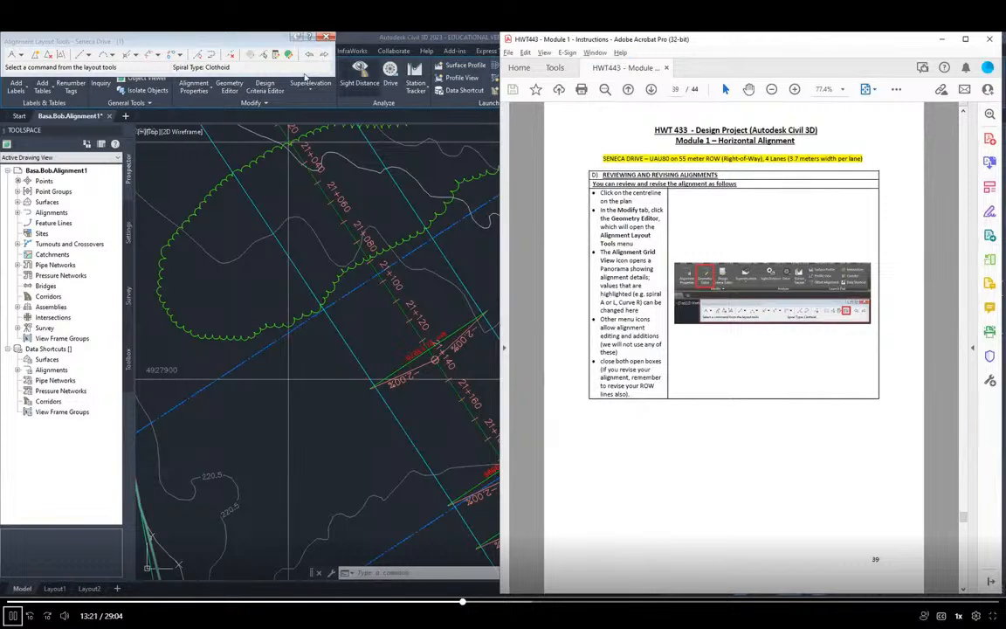
{"action": "left_click", "coordinate": [327, 37]}
{"action": "key", "text": "alt+Tab"}
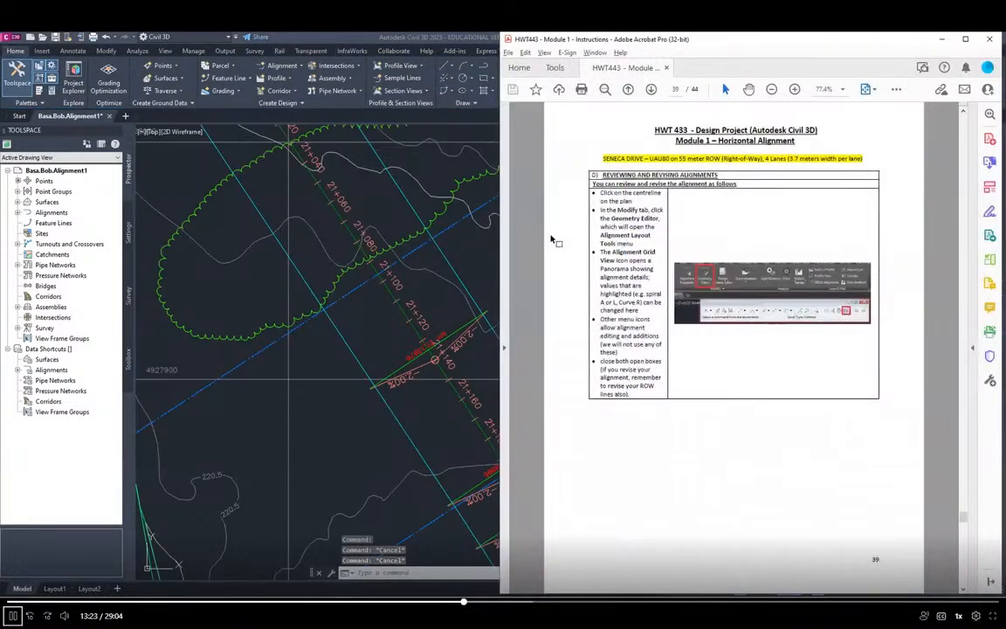
Following the page 40 instructions for producing an alignment report, add the Toolbox to Toolspace and display it.
{"action": "left_click", "coordinate": [650, 89]}
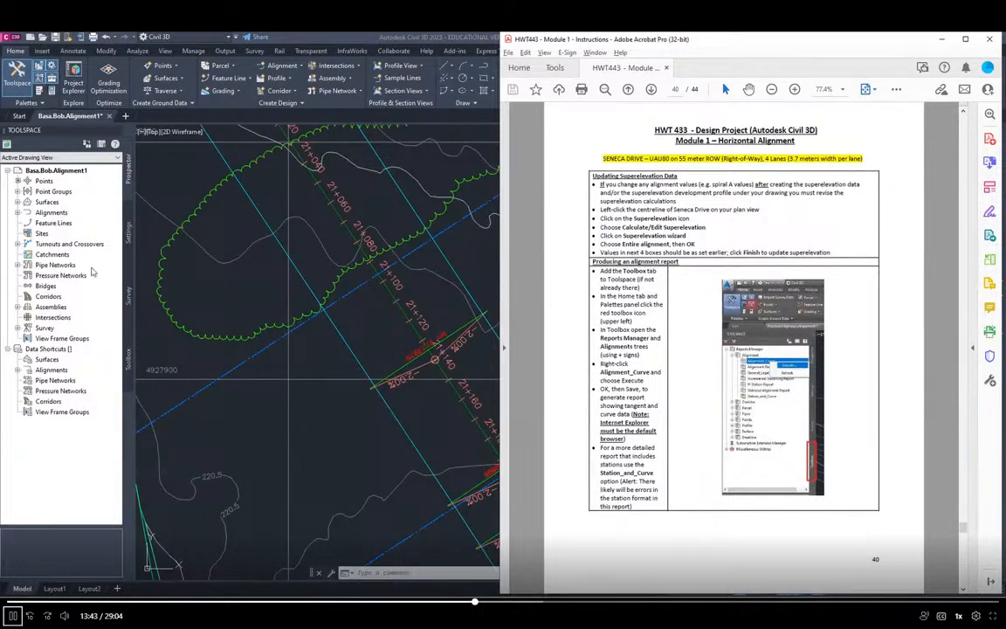
{"action": "left_click", "coordinate": [51, 80]}
{"action": "left_click", "coordinate": [51, 80]}
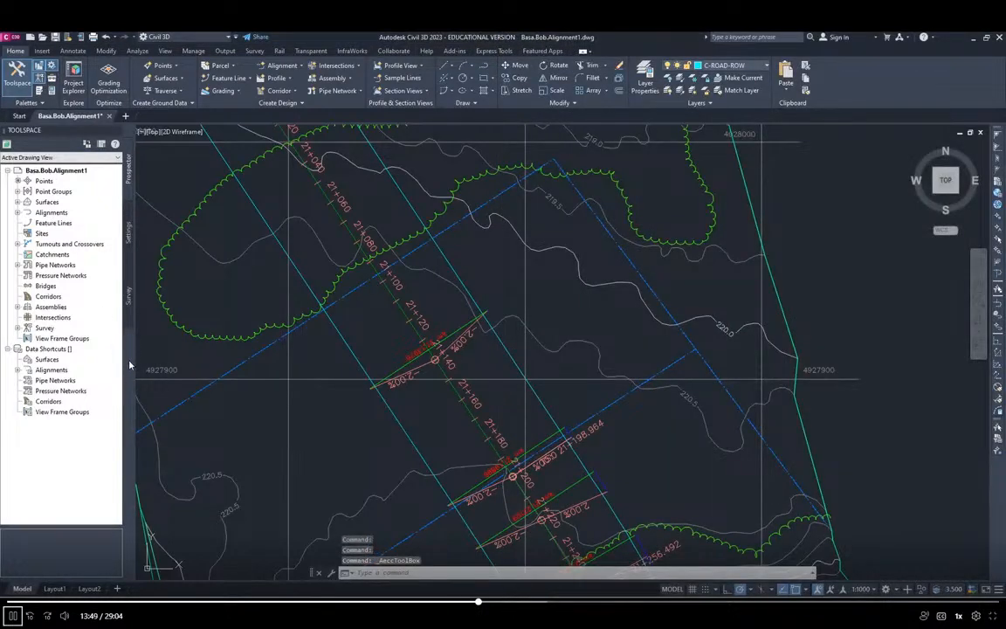
{"action": "left_click", "coordinate": [51, 80]}
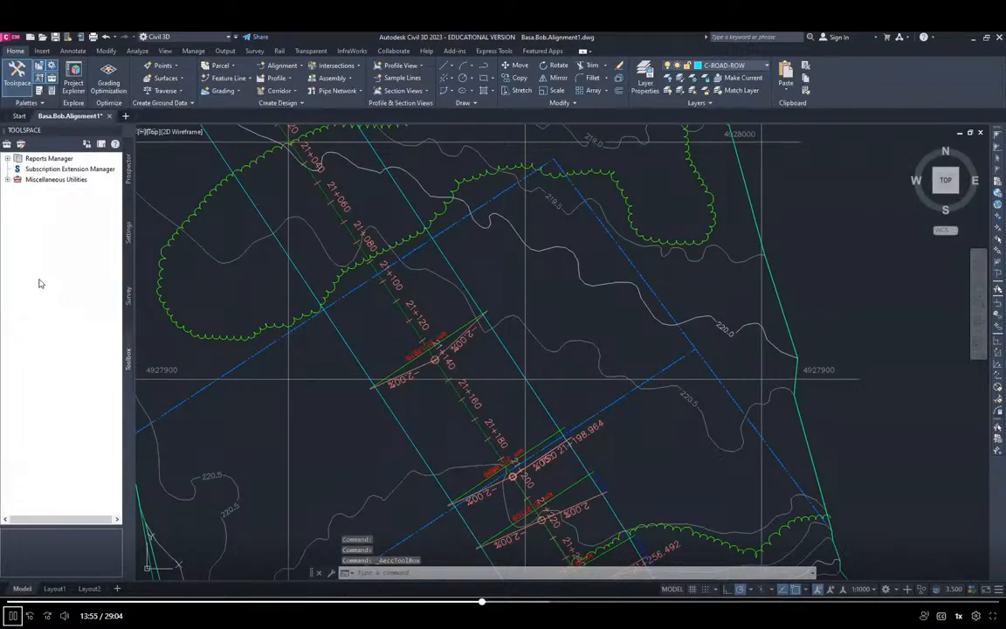
{"action": "key", "text": "alt+Tab"}
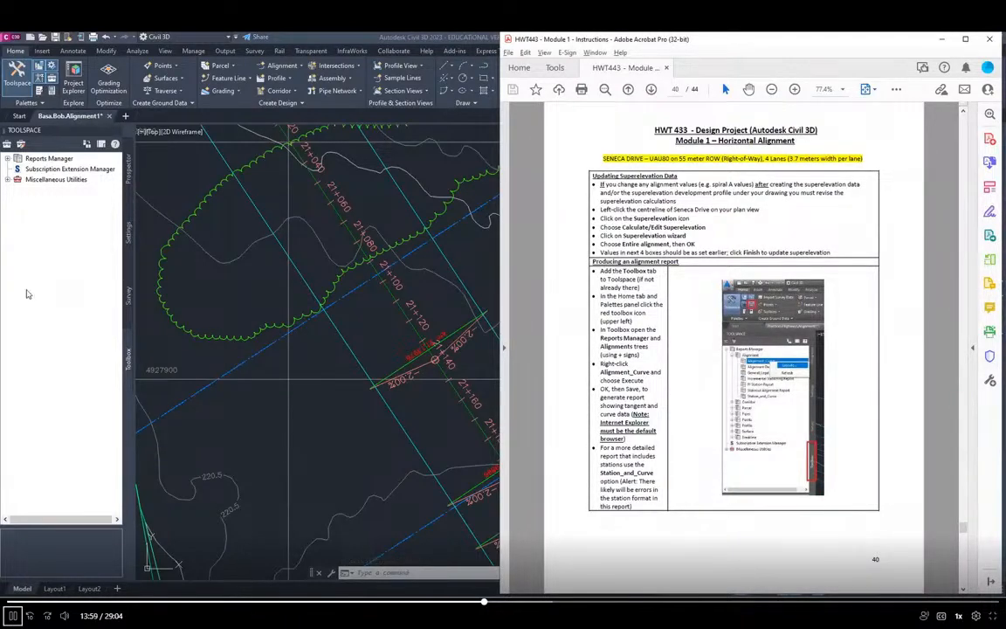
Expand the Reports Manager and Alignment trees, and execute the Alignment_Curve report as instructed.
{"action": "left_click", "coordinate": [8, 159]}
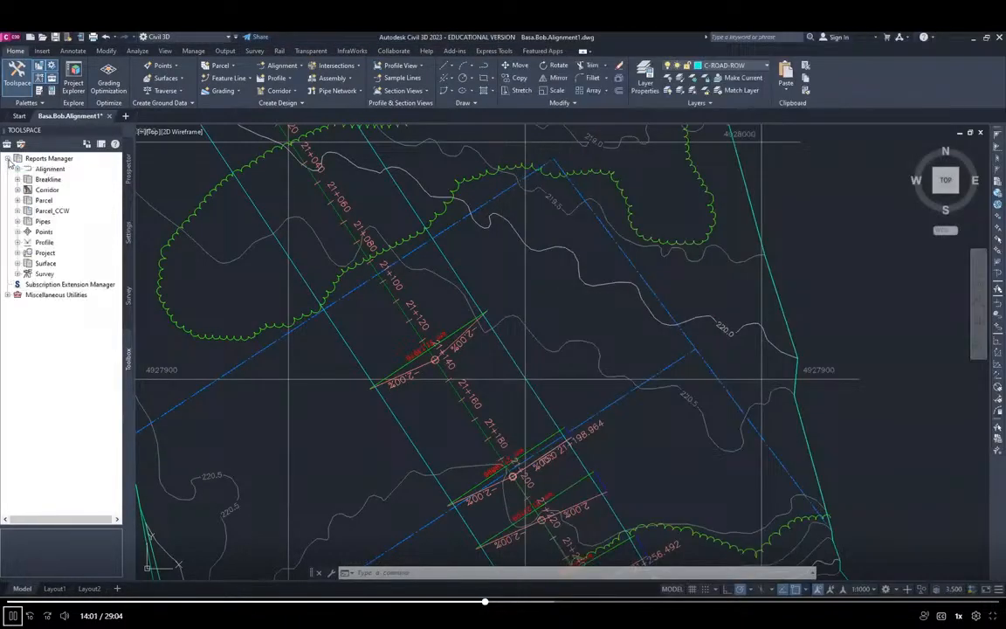
{"action": "left_click", "coordinate": [17, 169]}
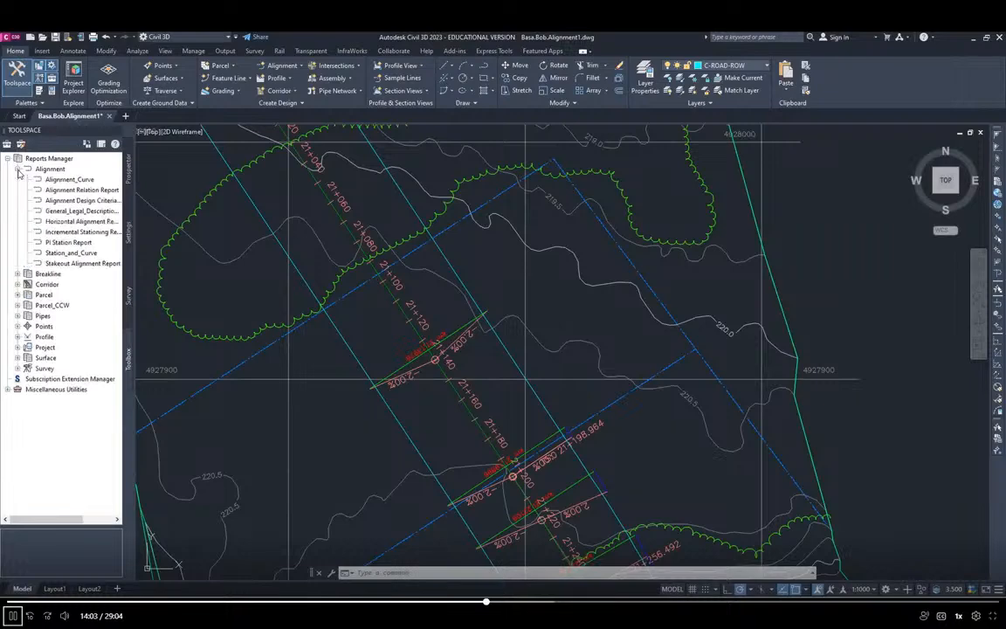
{"action": "key", "text": "alt+Tab"}
{"action": "key", "text": "alt+Tab"}
{"action": "right_click", "coordinate": [62, 182]}
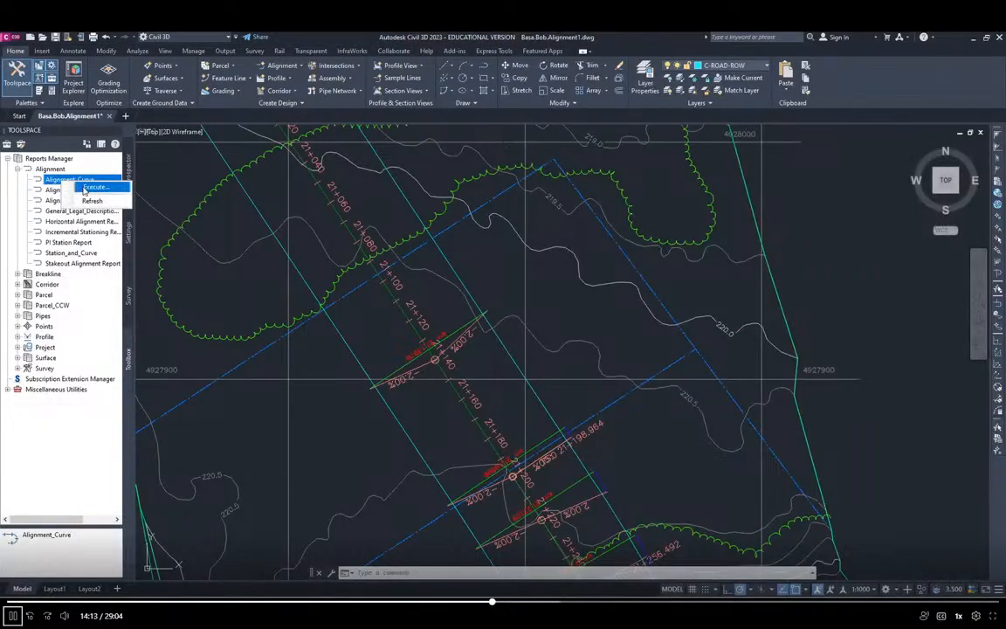
{"action": "left_click", "coordinate": [85, 187]}
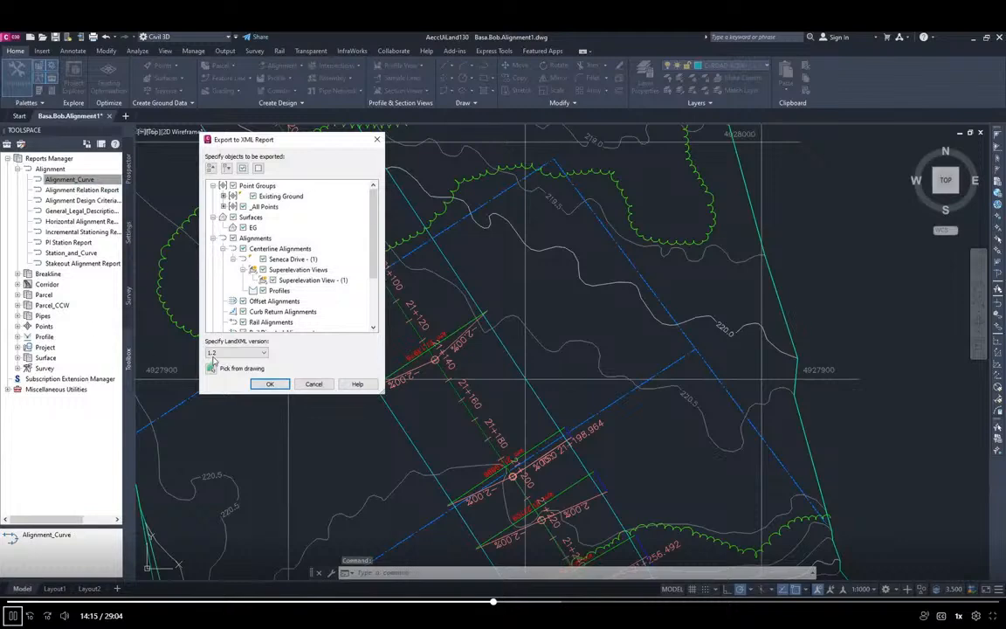
Accept the default export objects and save the report to the Desktop as CivilReport HTML, replacing the existing file.
{"action": "key", "text": "alt+Tab"}
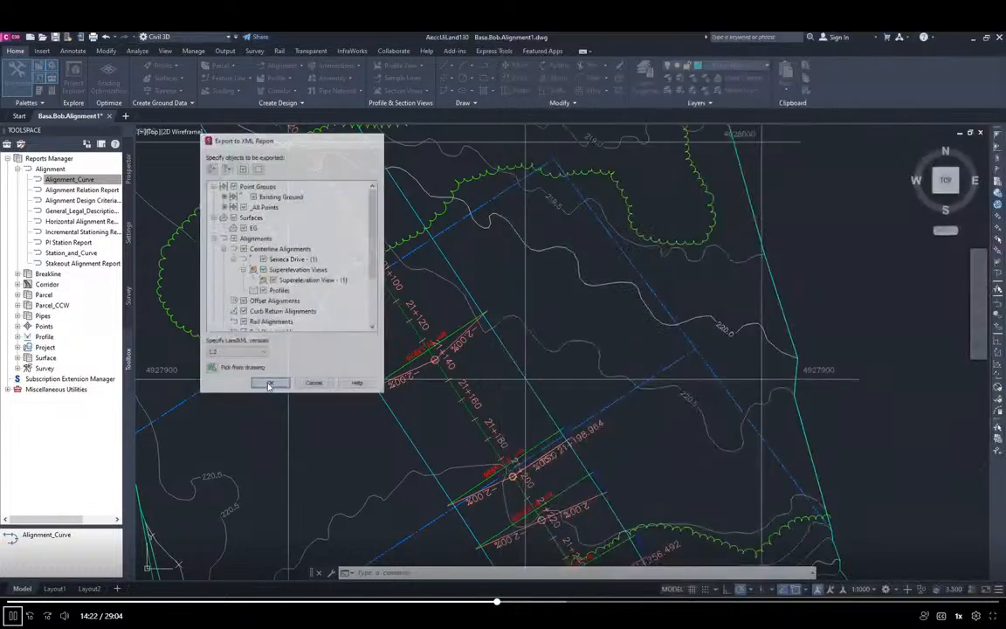
{"action": "left_click", "coordinate": [270, 385]}
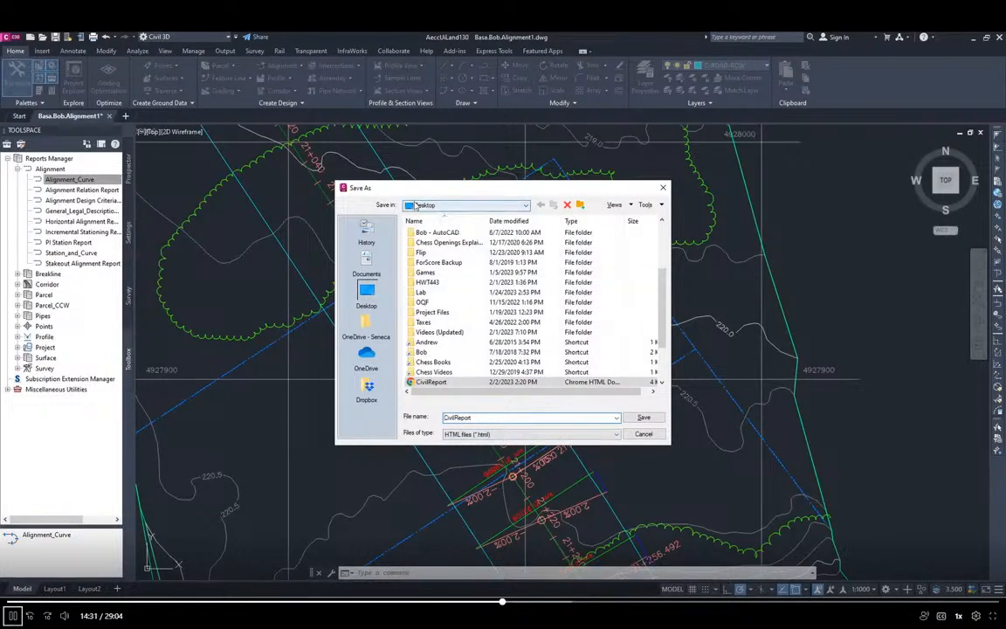
{"action": "left_click", "coordinate": [644, 418]}
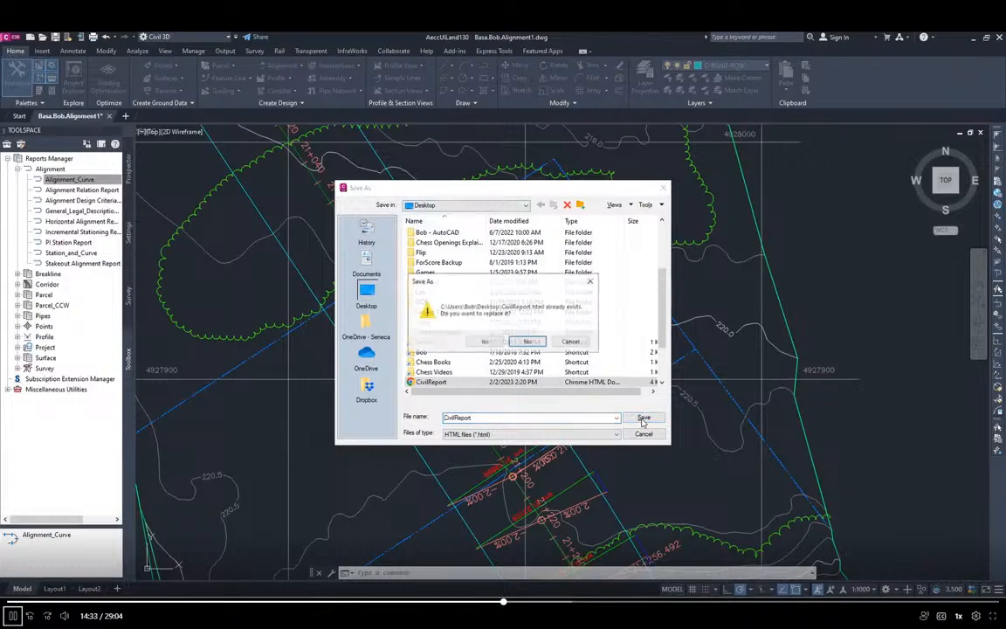
{"action": "left_click", "coordinate": [483, 342]}
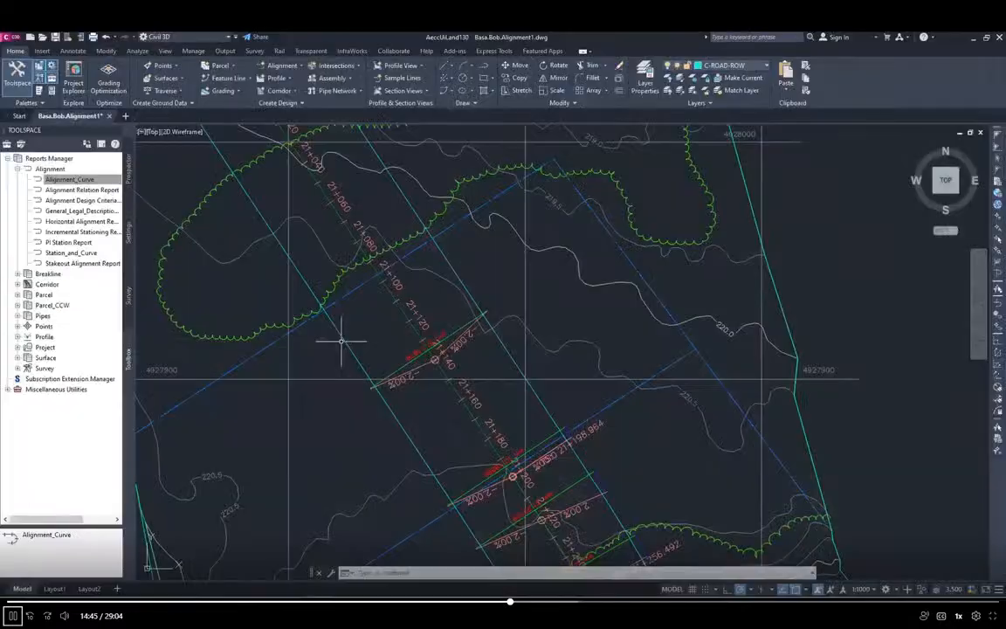
Switch to the Alignment Curve Report in Chrome, enlarge its window, and examine the tangent, spiral and circular curve data.
{"action": "key", "text": "alt+Tab"}
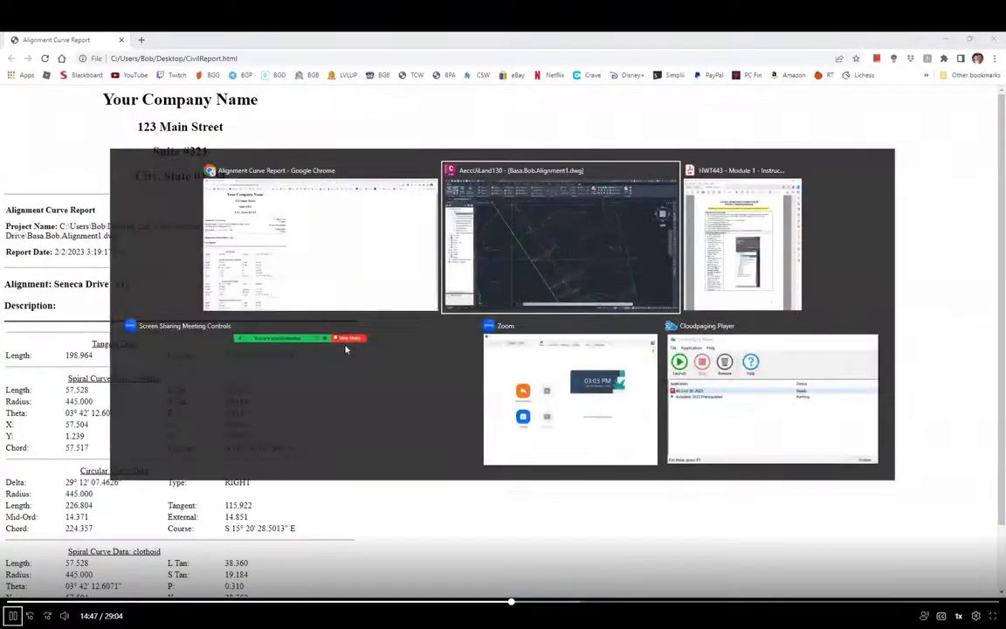
{"action": "key", "text": "alt+Tab"}
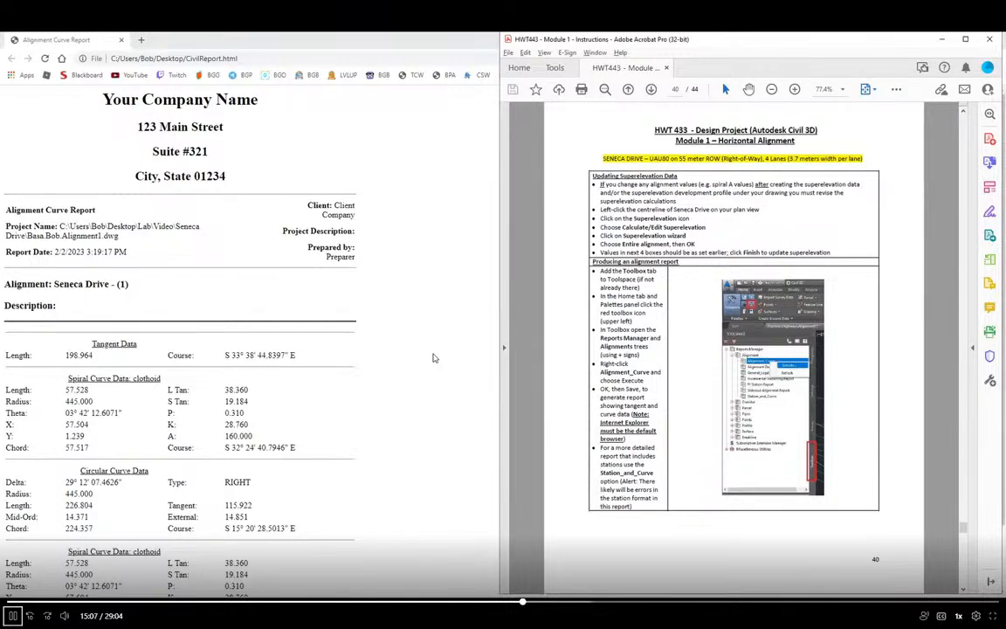
{"action": "key", "text": "super+Up"}
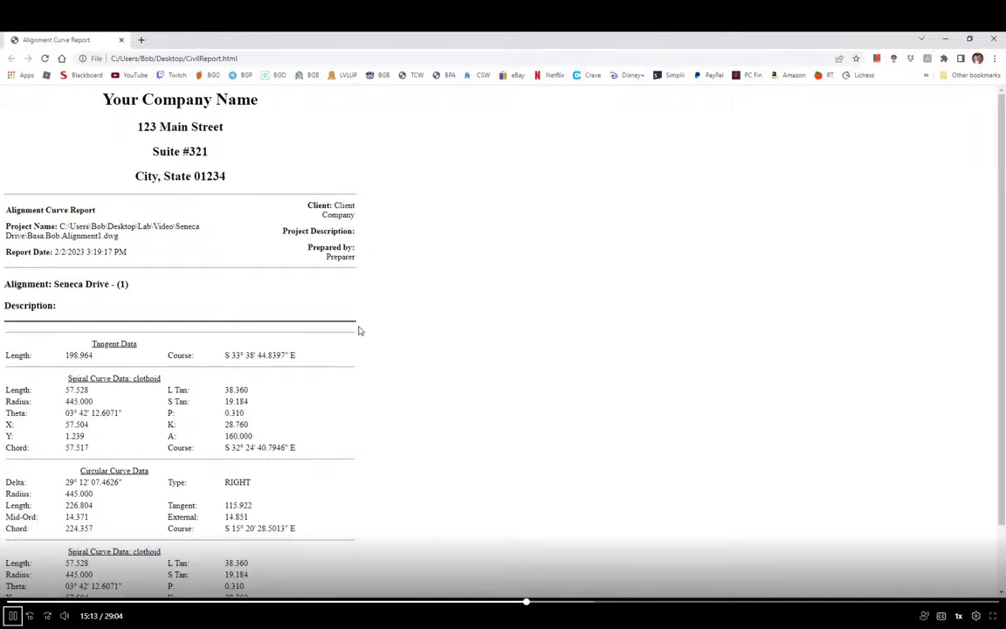
{"action": "key", "text": "ctrl+a"}
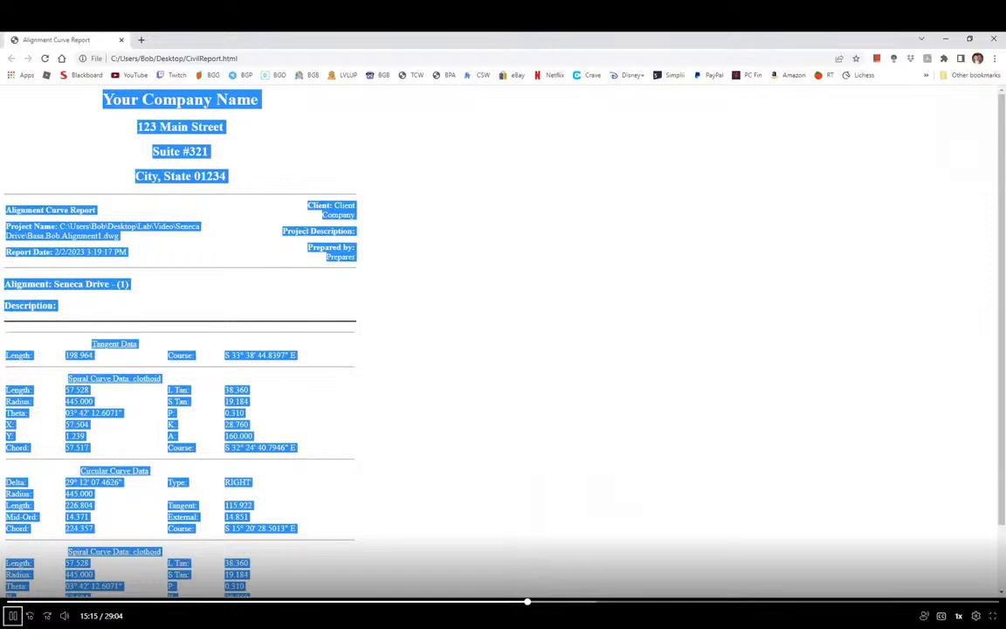
{"action": "left_click", "coordinate": [613, 341]}
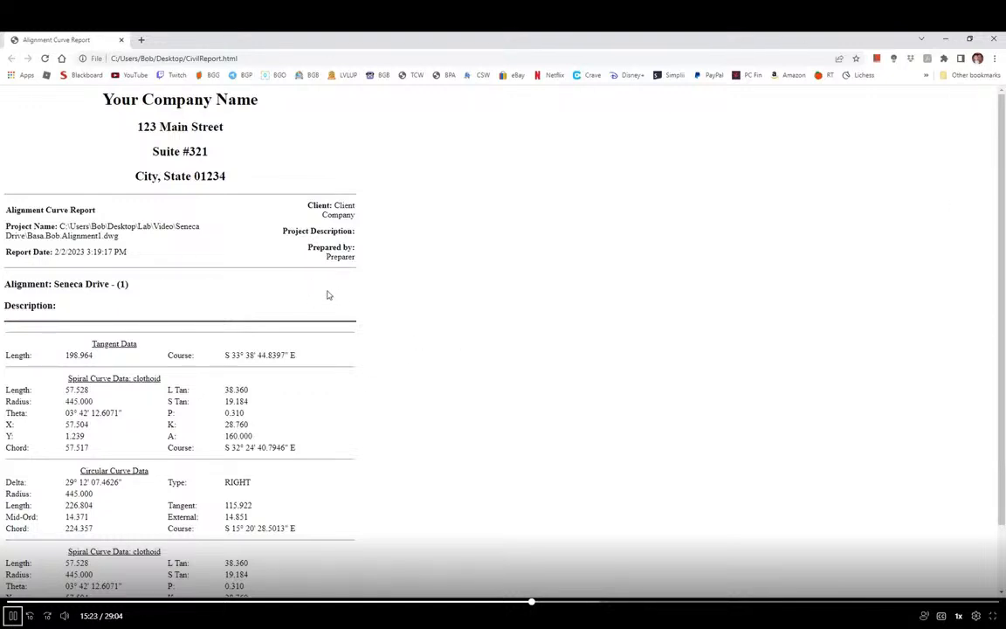
Open the print settings for the alignment curve report and choose Save as PDF as the destination.
{"action": "left_click", "coordinate": [994, 59]}
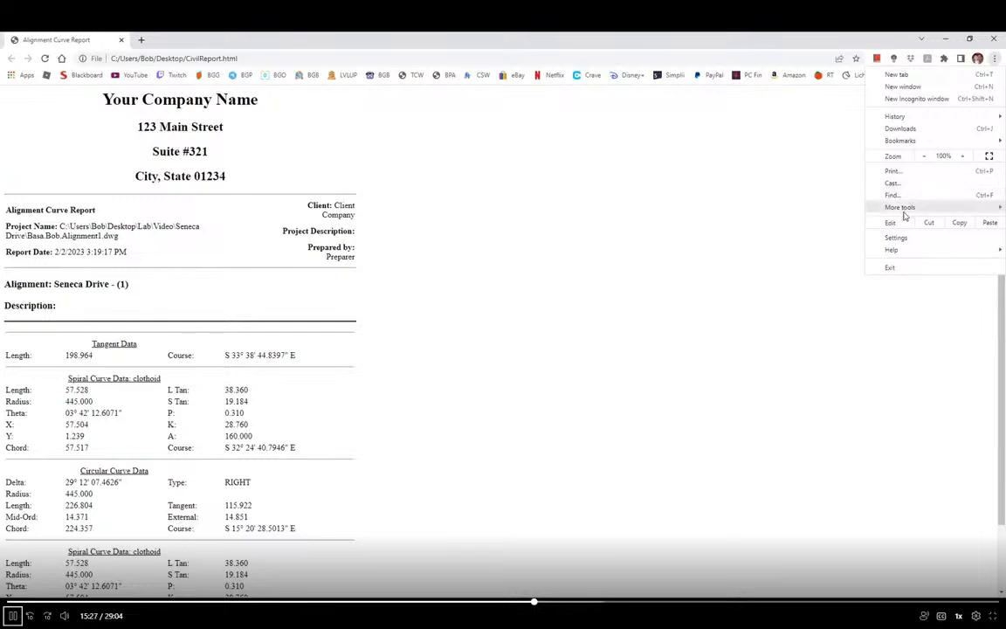
{"action": "left_click", "coordinate": [892, 171]}
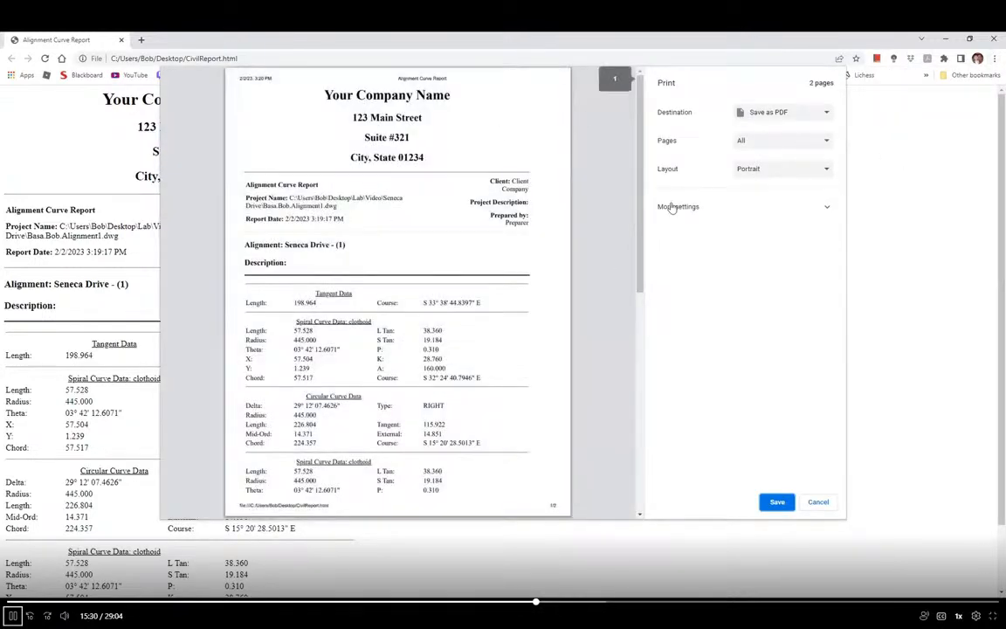
{"action": "left_click", "coordinate": [773, 112]}
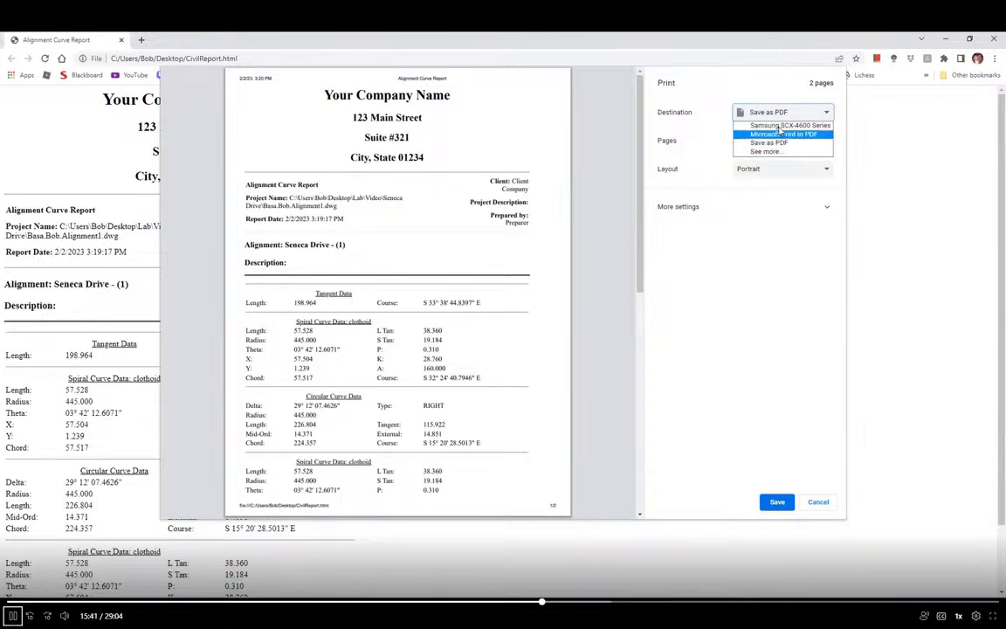
{"action": "left_click", "coordinate": [768, 143]}
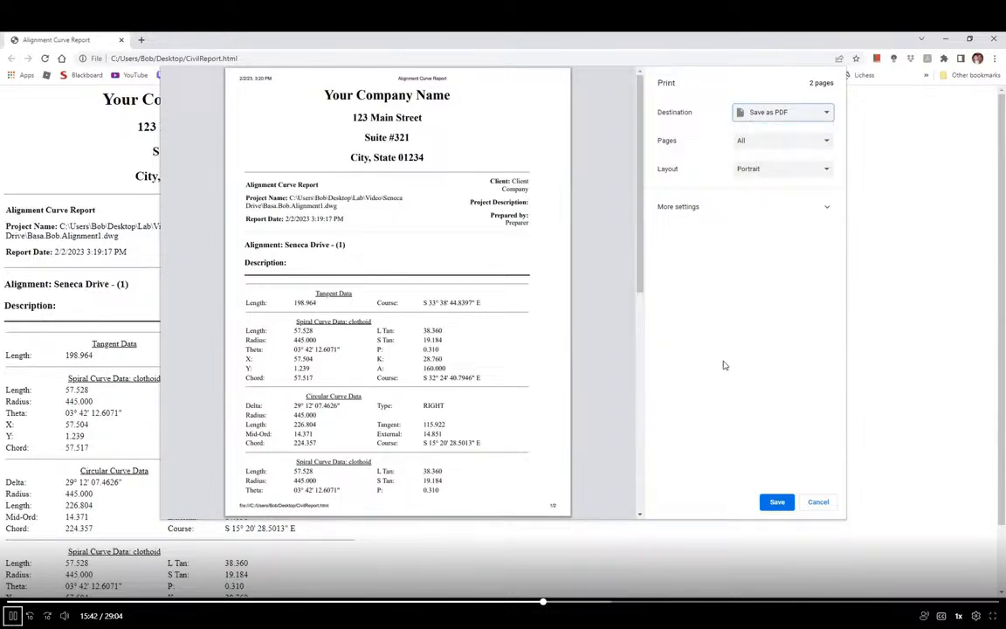
Save the PDF as Alignment Curve Report in the Desktop's Lab > Video > Seneca Drive folder.
{"action": "left_click", "coordinate": [775, 502]}
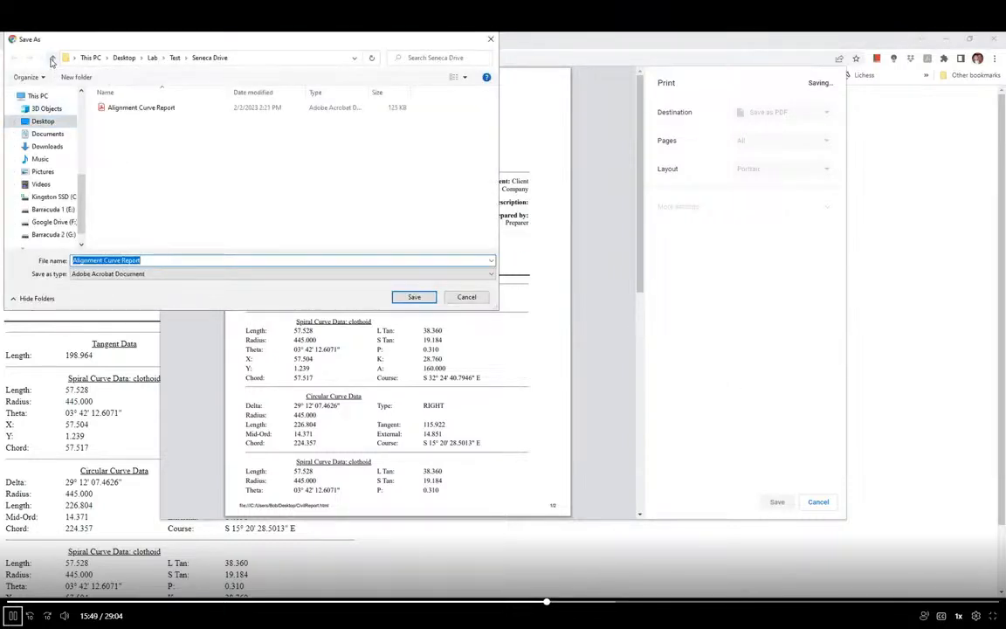
{"action": "left_click", "coordinate": [53, 59]}
{"action": "left_click", "coordinate": [52, 59]}
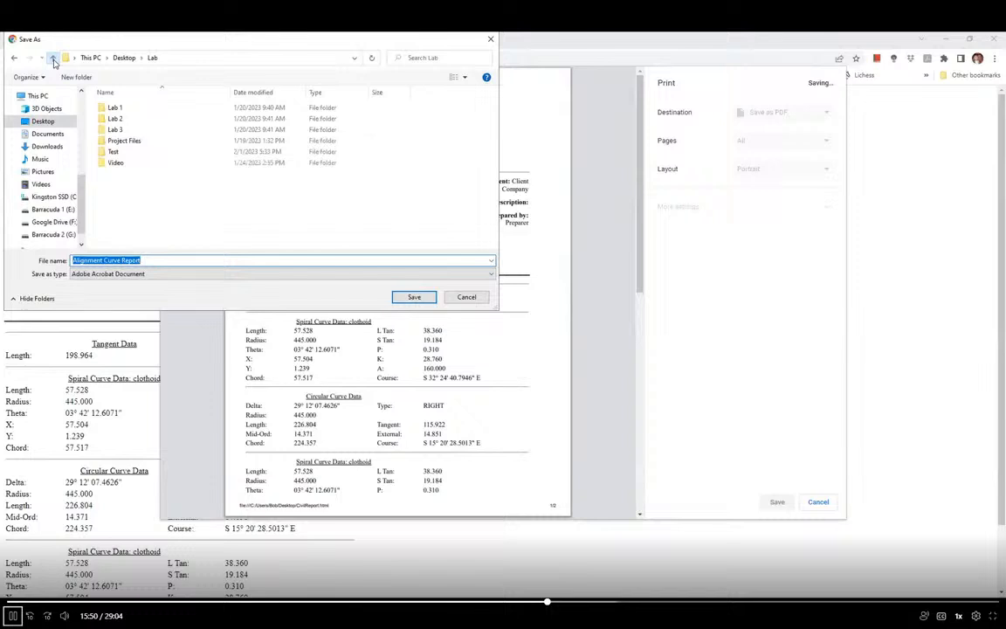
{"action": "double_click", "coordinate": [113, 162]}
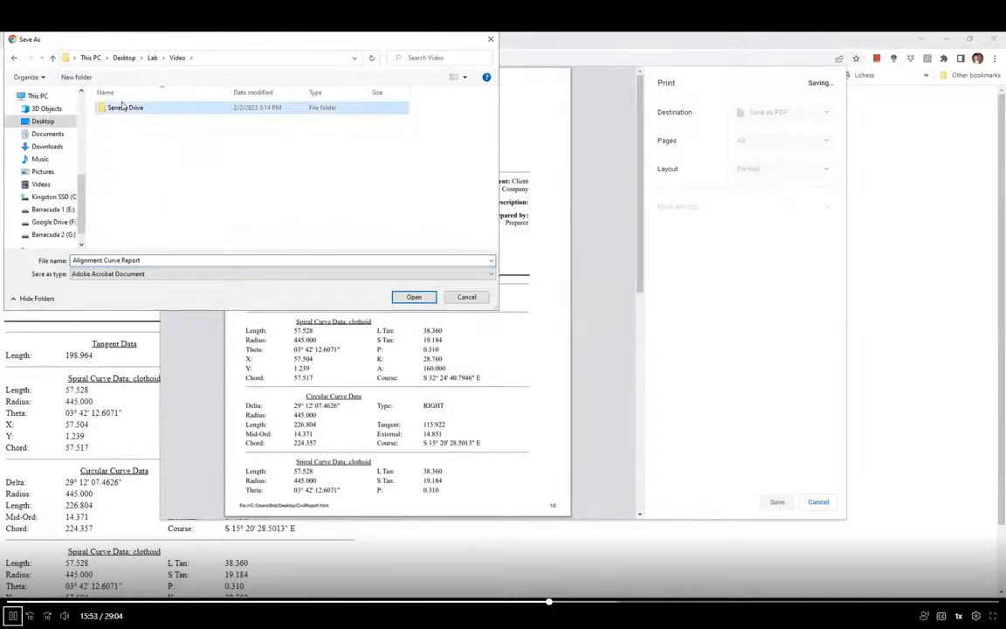
{"action": "double_click", "coordinate": [122, 108]}
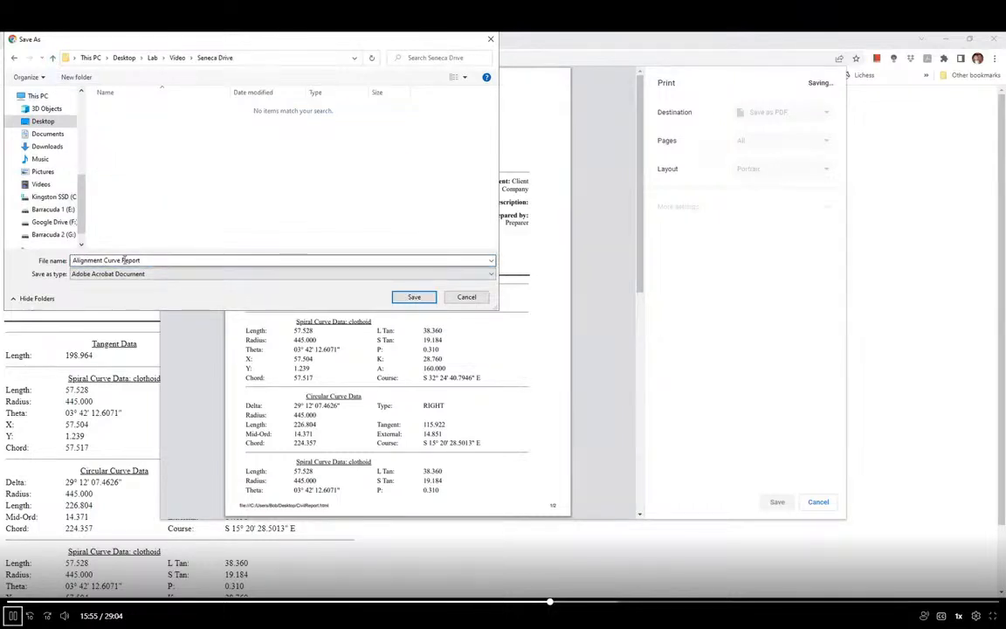
{"action": "left_click", "coordinate": [414, 297]}
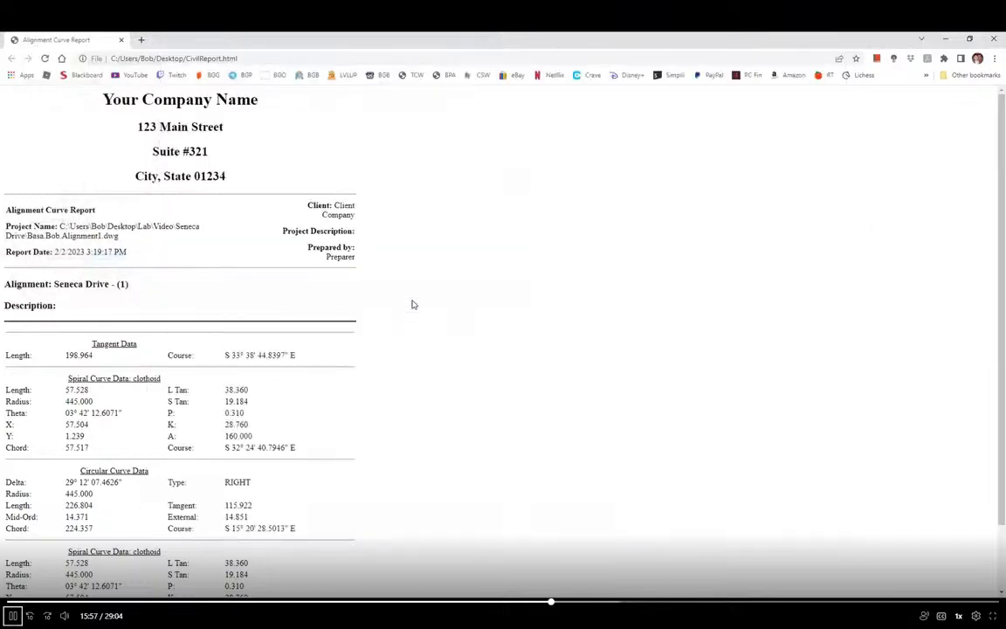
Turn the Acrobat instructions to page 41 on inserting the railway centerline, and return to the Civil 3D drawing.
{"action": "left_click", "coordinate": [945, 39]}
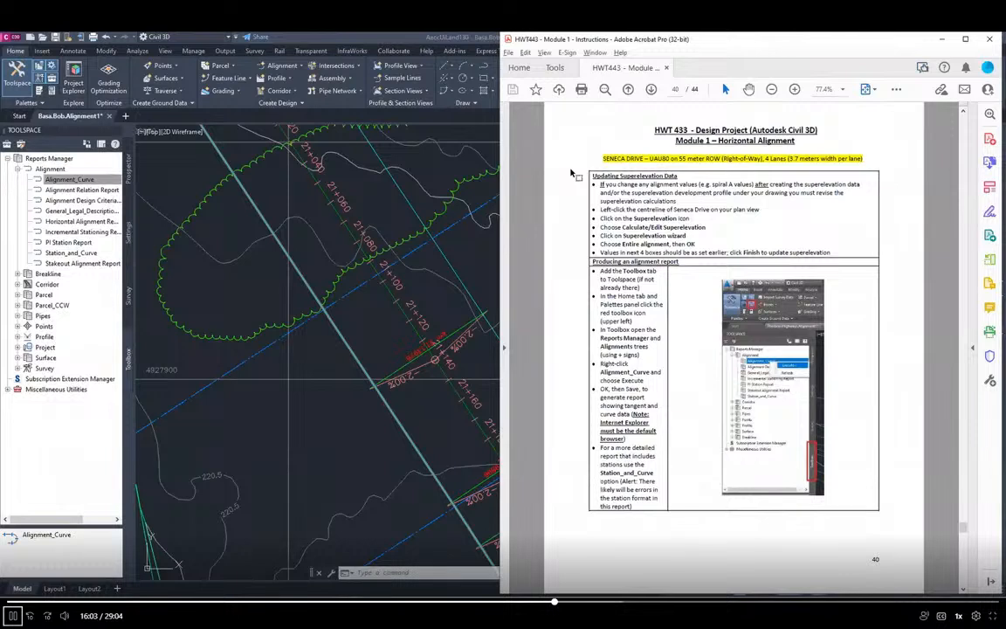
{"action": "left_click", "coordinate": [650, 90]}
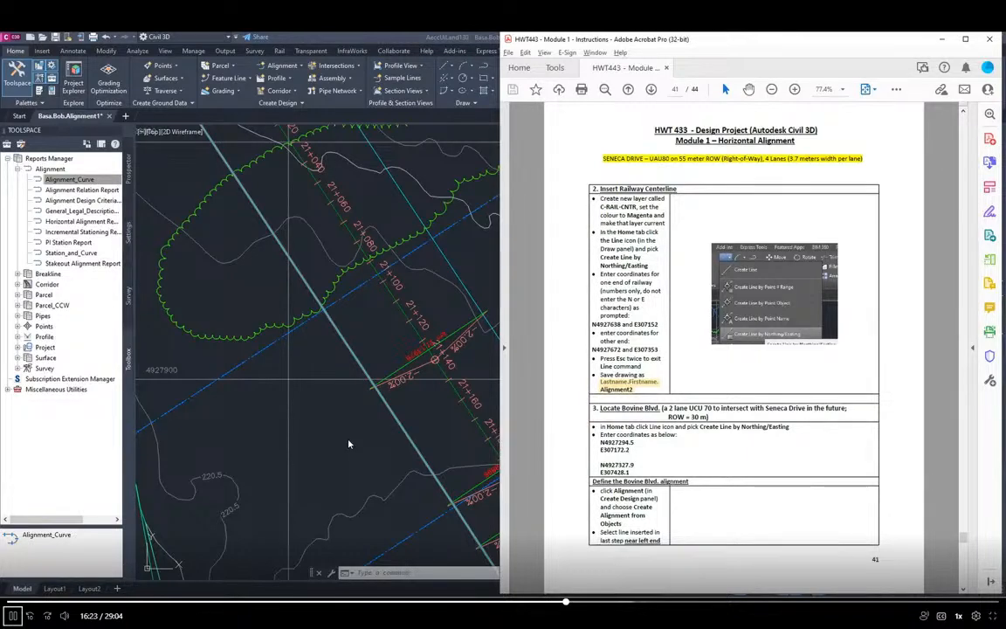
{"action": "key", "text": "super+Up"}
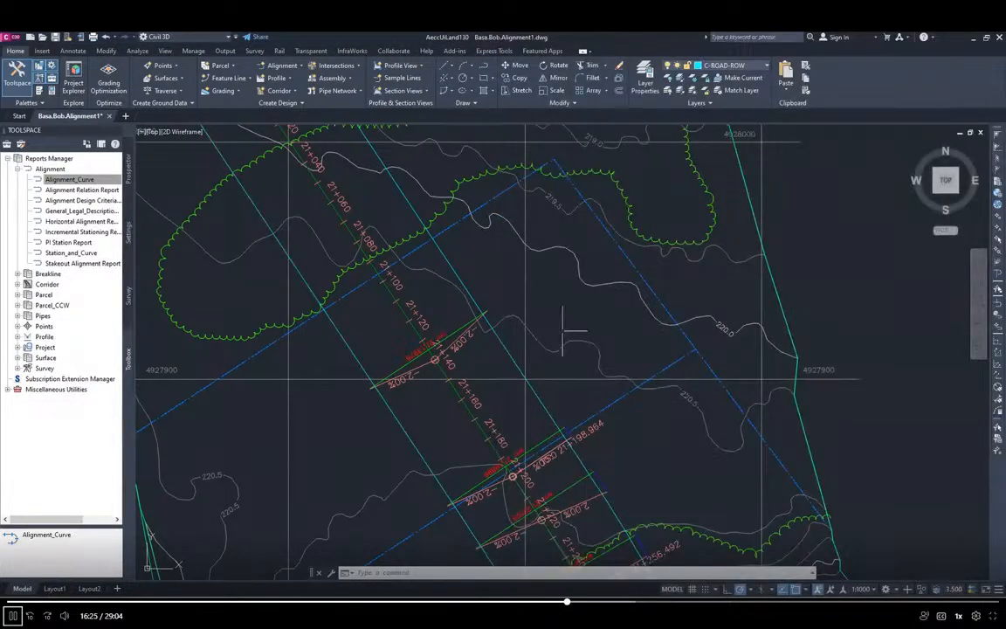
Create a new layer named C-RAIL-CNTR in the layer properties.
{"action": "scroll", "coordinate": [614, 378], "scroll_direction": "down", "scroll_amount": 2}
{"action": "scroll", "coordinate": [614, 378], "scroll_direction": "down", "scroll_amount": 2}
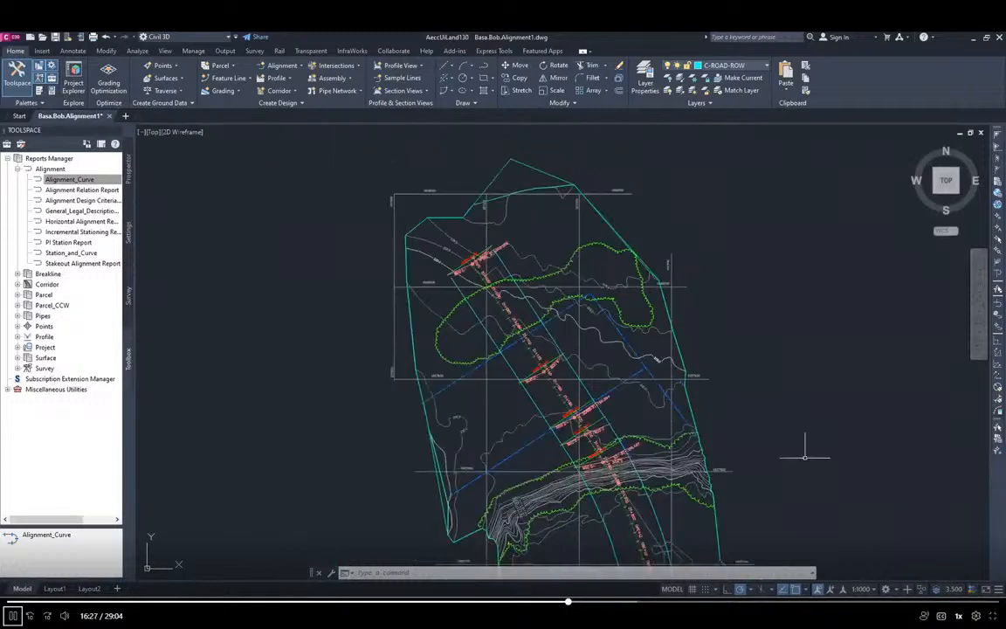
{"action": "scroll", "coordinate": [611, 204], "scroll_direction": "up", "scroll_amount": 3}
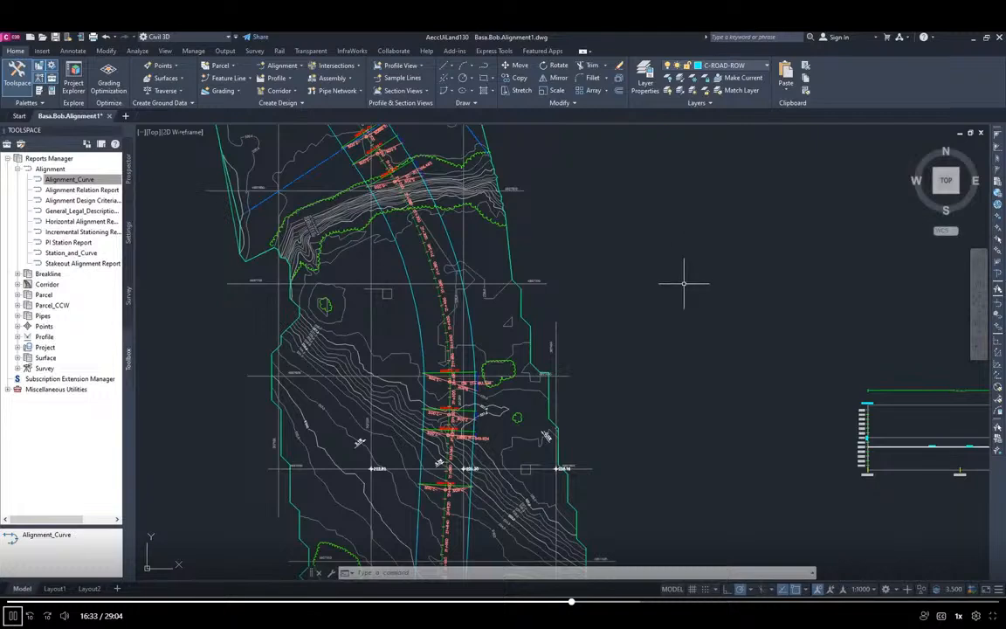
{"action": "middle_click_drag", "start_coordinate": [706, 296], "coordinate": [693, 301]}
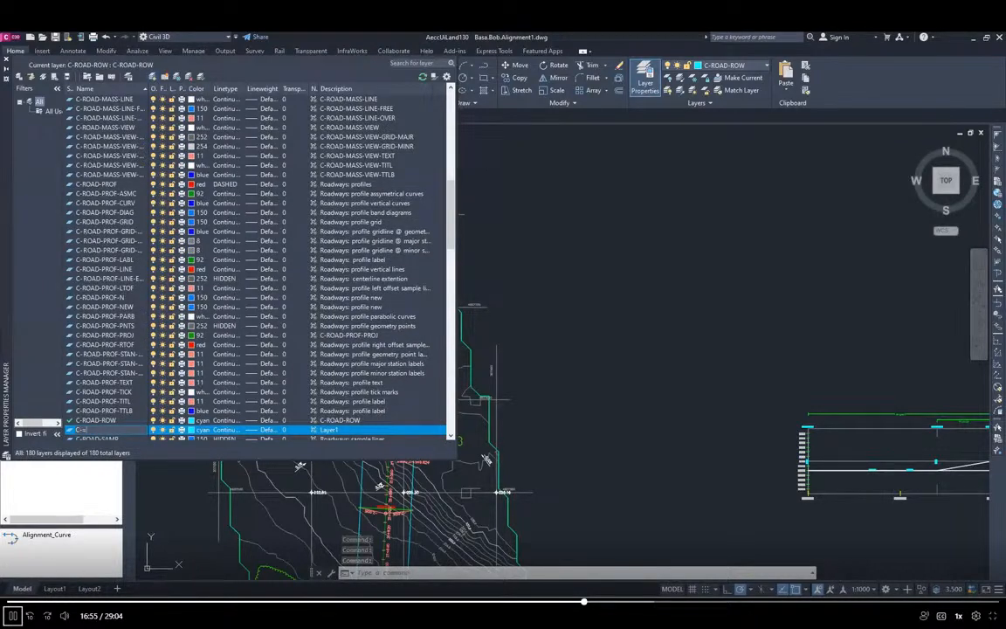
{"action": "type", "text": "RAIL-CNTR"}
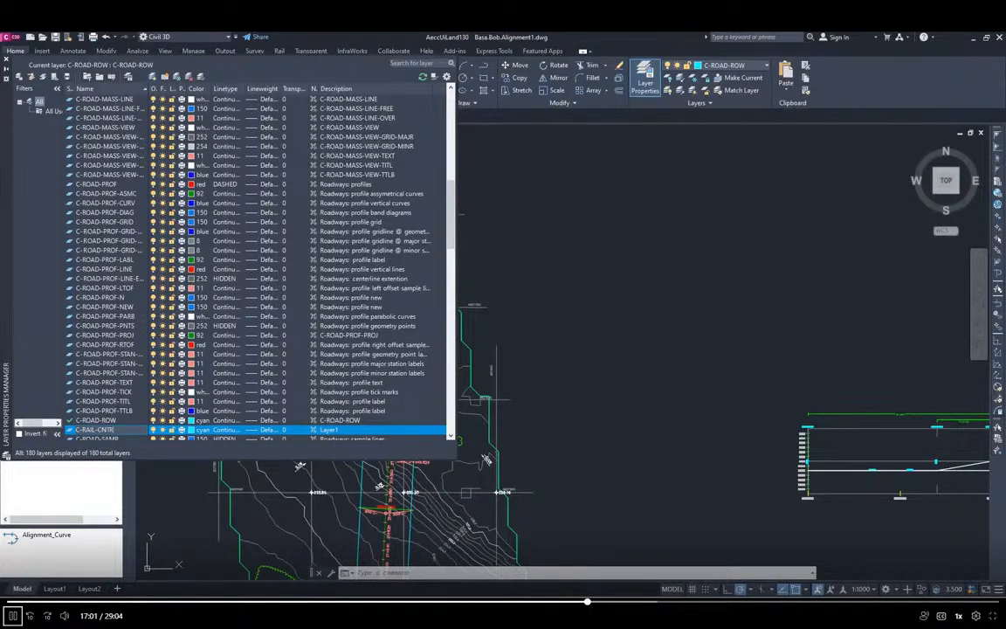
{"action": "left_click", "coordinate": [152, 80]}
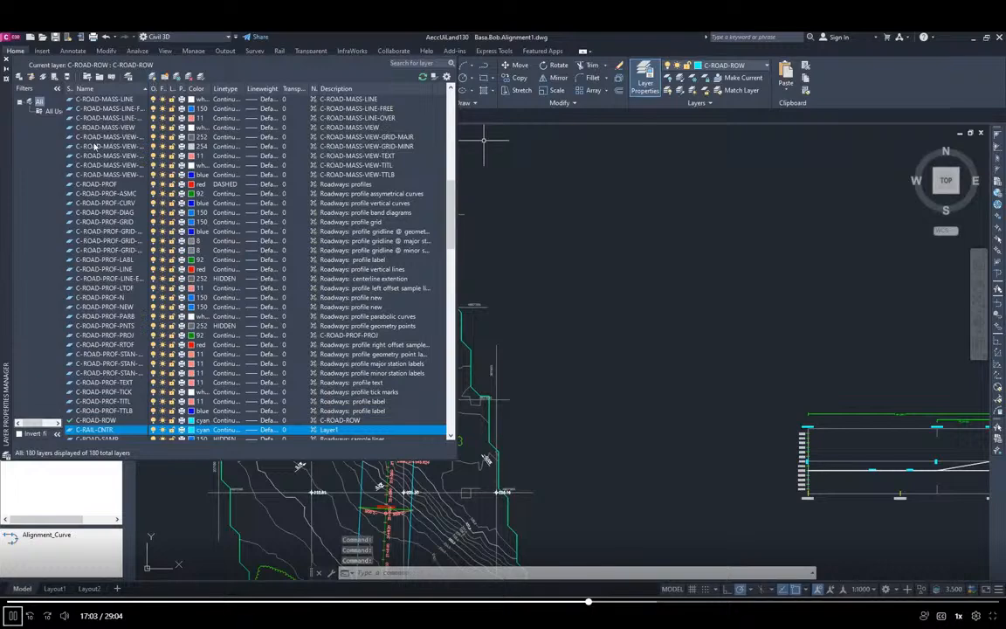
Make the C-RAIL-CNTR layer current, set its colour to magenta, and close the layer properties.
{"action": "double_click", "coordinate": [90, 431]}
{"action": "left_click", "coordinate": [192, 431]}
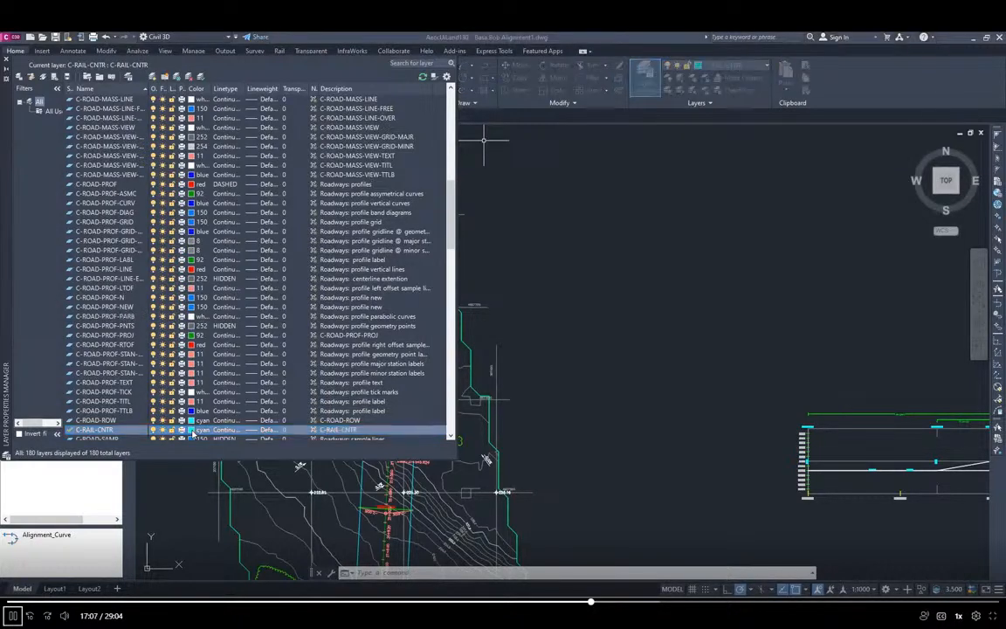
{"action": "left_click", "coordinate": [467, 342]}
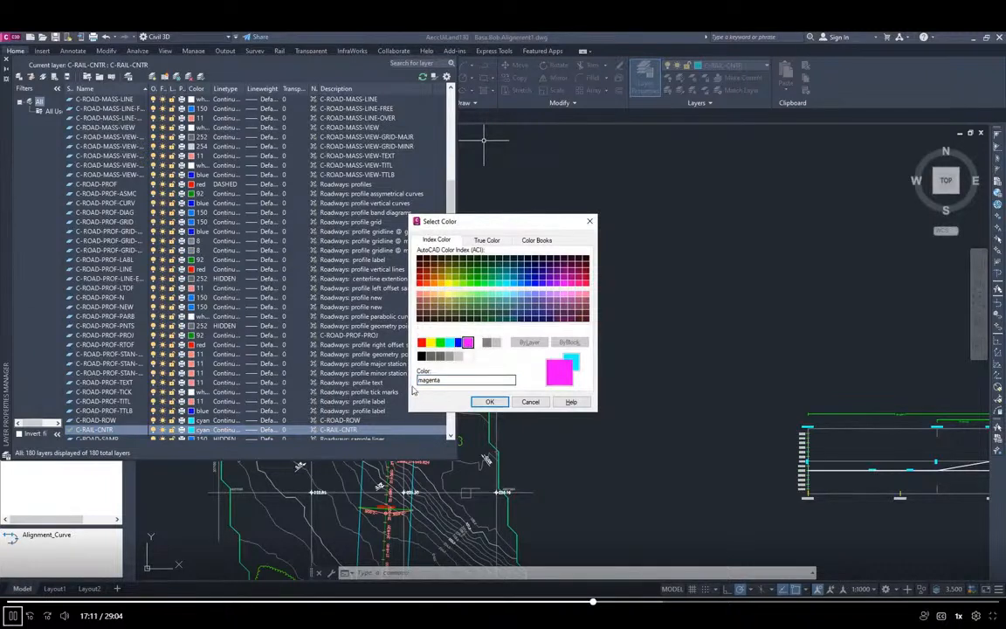
{"action": "left_click", "coordinate": [489, 402]}
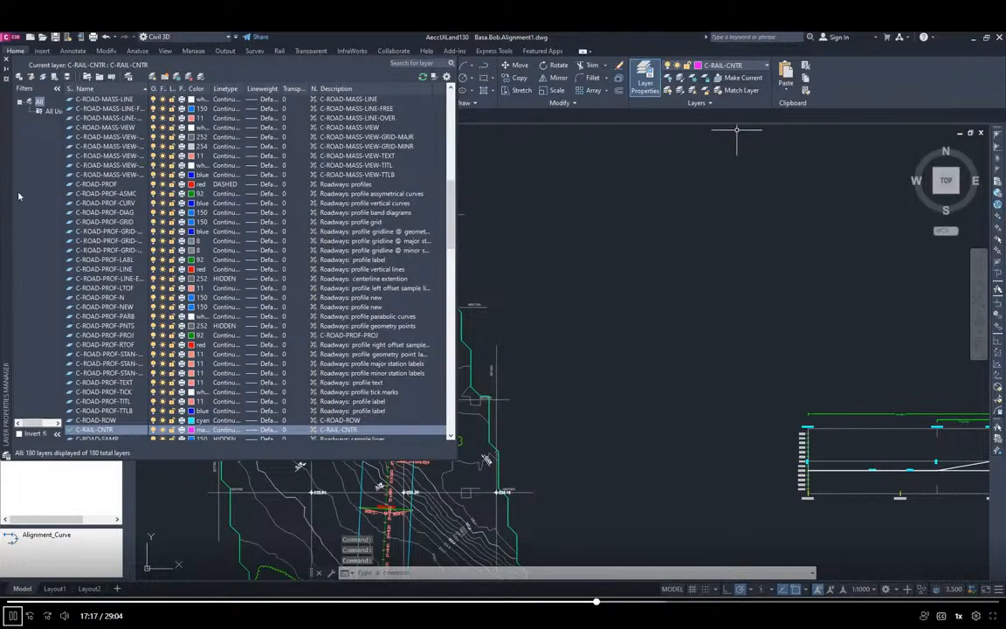
{"action": "left_click", "coordinate": [8, 63]}
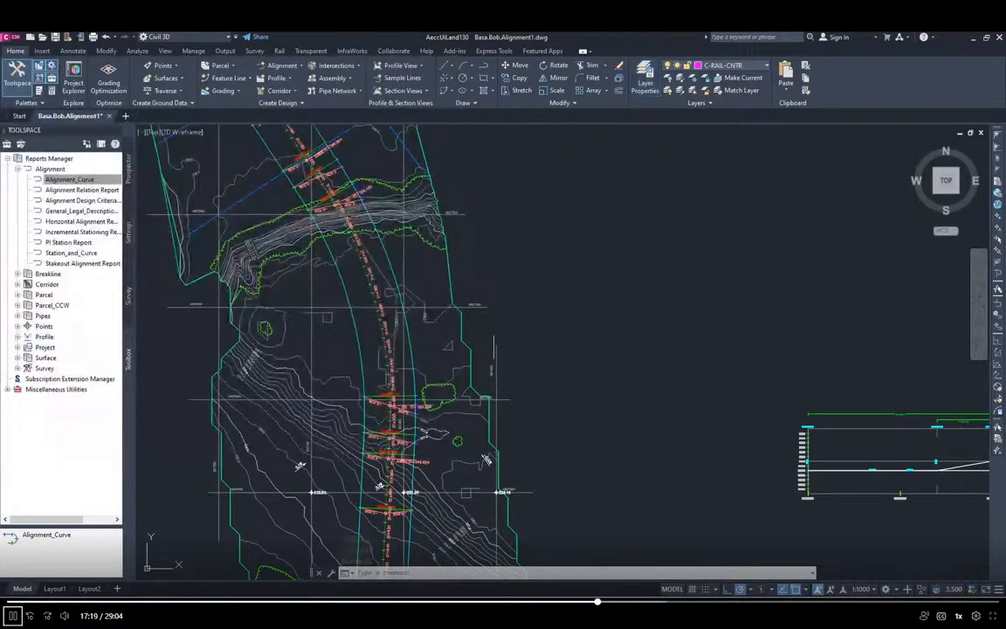
Switch to the Acrobat instructions and check the northing and easting coordinates given for both ends of the railway.
{"action": "mouse_move", "coordinate": [622, 287]}
{"action": "middle_mouse_down"}
{"action": "mouse_move", "coordinate": [602, 293]}
{"action": "mouse_move", "coordinate": [589, 276]}
{"action": "middle_mouse_up"}
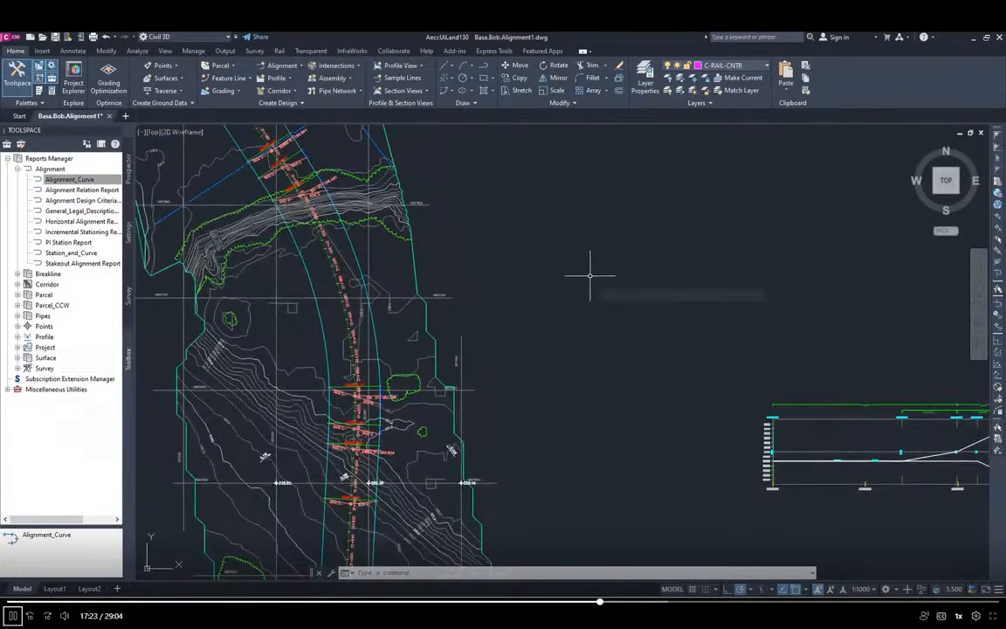
{"action": "key", "text": "alt+Tab"}
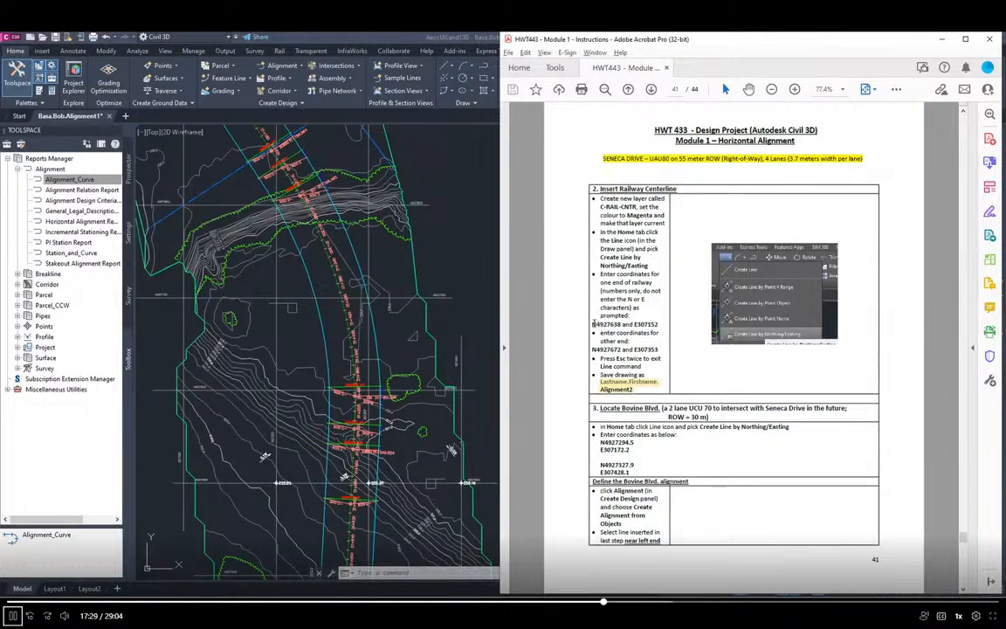
{"action": "left_click_drag", "start_coordinate": [591, 325], "coordinate": [657, 324]}
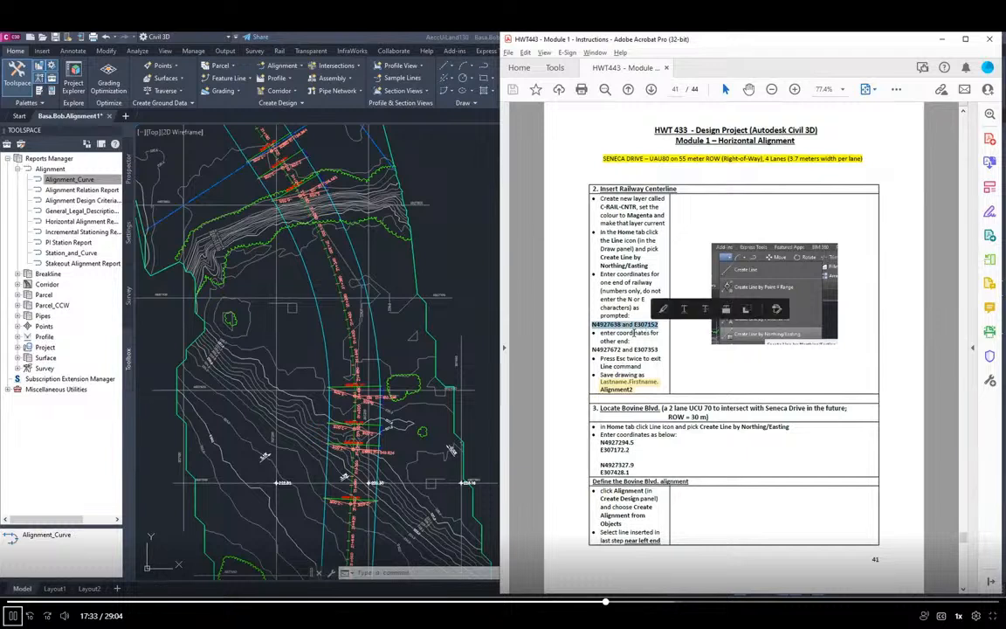
{"action": "left_click", "coordinate": [594, 354]}
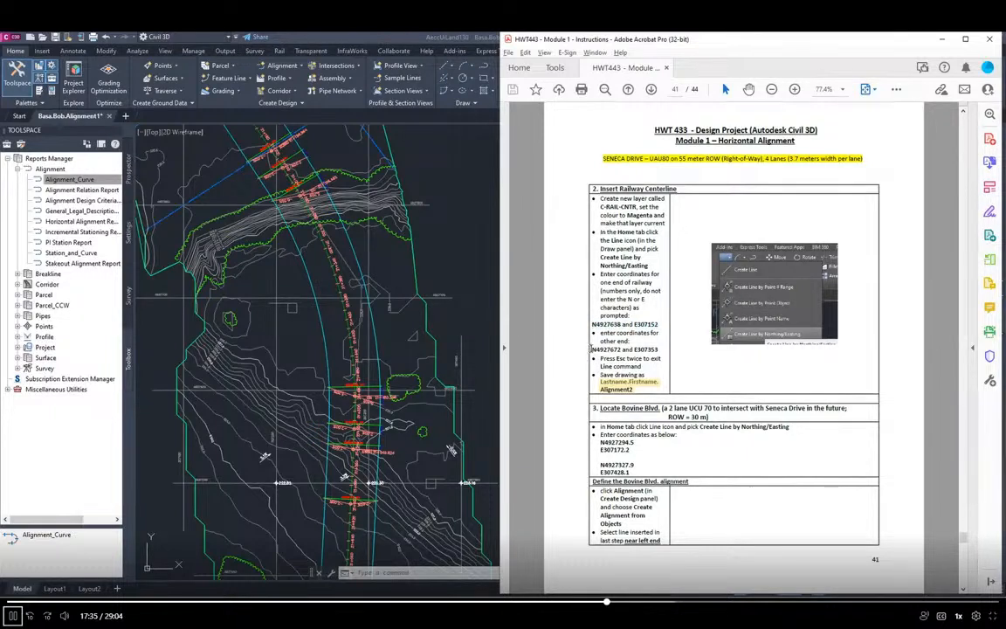
{"action": "left_click_drag", "start_coordinate": [591, 347], "coordinate": [660, 349]}
{"action": "left_click", "coordinate": [688, 373]}
Return to the Civil 3D drawing and start Create Line by Northing/Easting for the railway centerline.
{"action": "left_click", "coordinate": [487, 250]}
{"action": "scroll", "coordinate": [486, 250], "scroll_direction": "up", "scroll_amount": 3}
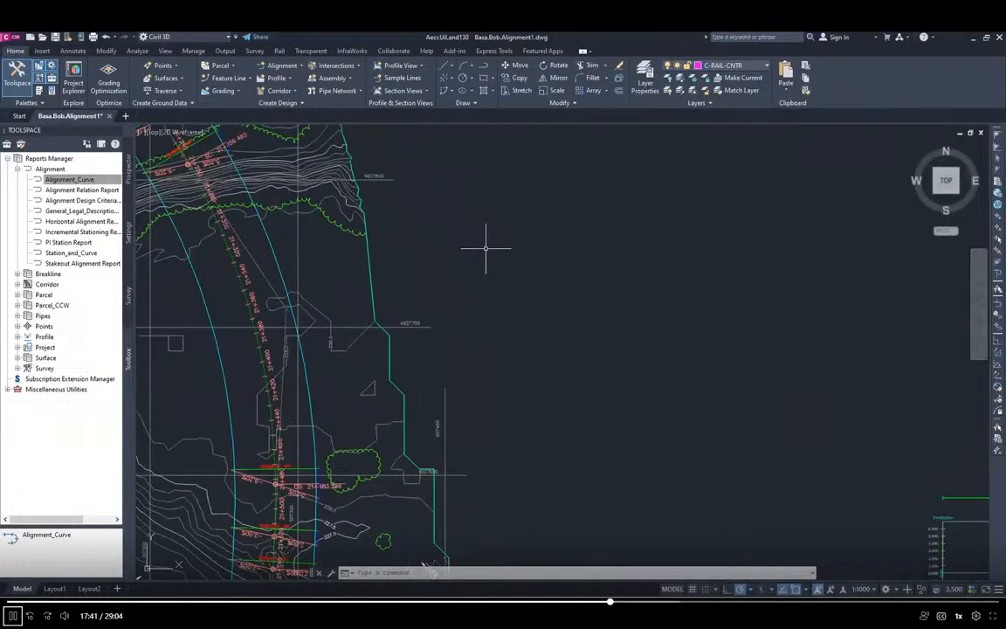
{"action": "mouse_move", "coordinate": [534, 402]}
{"action": "middle_mouse_down"}
{"action": "mouse_move", "coordinate": [558, 388]}
{"action": "mouse_move", "coordinate": [632, 301]}
{"action": "mouse_move", "coordinate": [642, 369]}
{"action": "middle_mouse_up"}
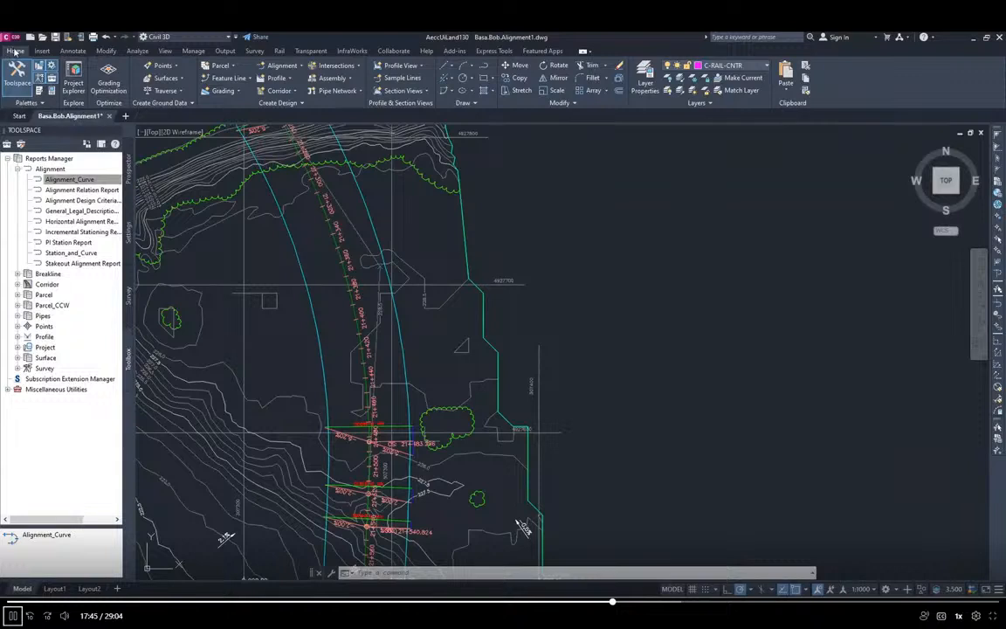
{"action": "left_click", "coordinate": [447, 66]}
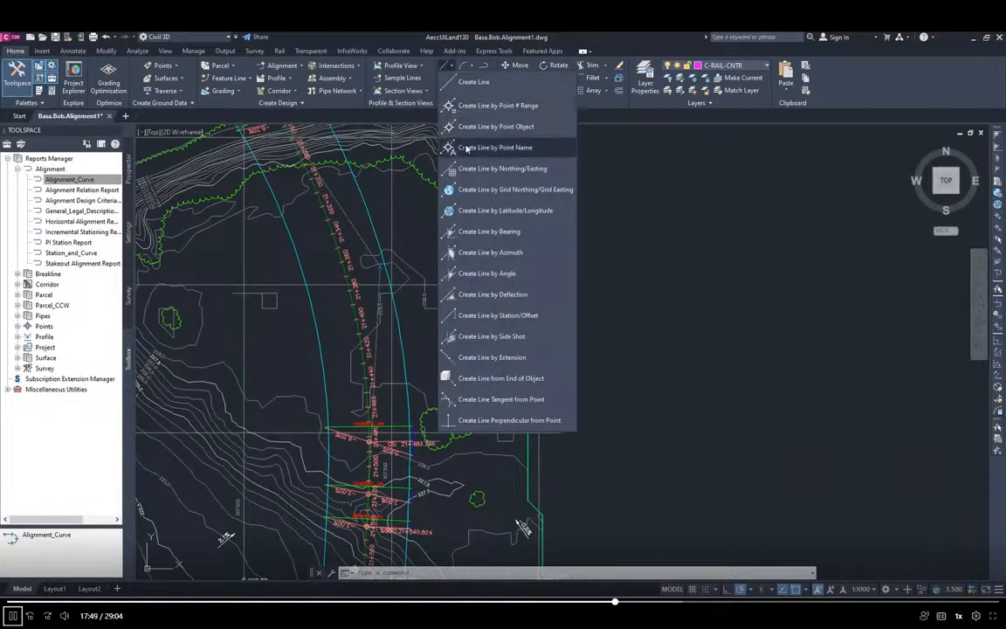
{"action": "left_click", "coordinate": [509, 171]}
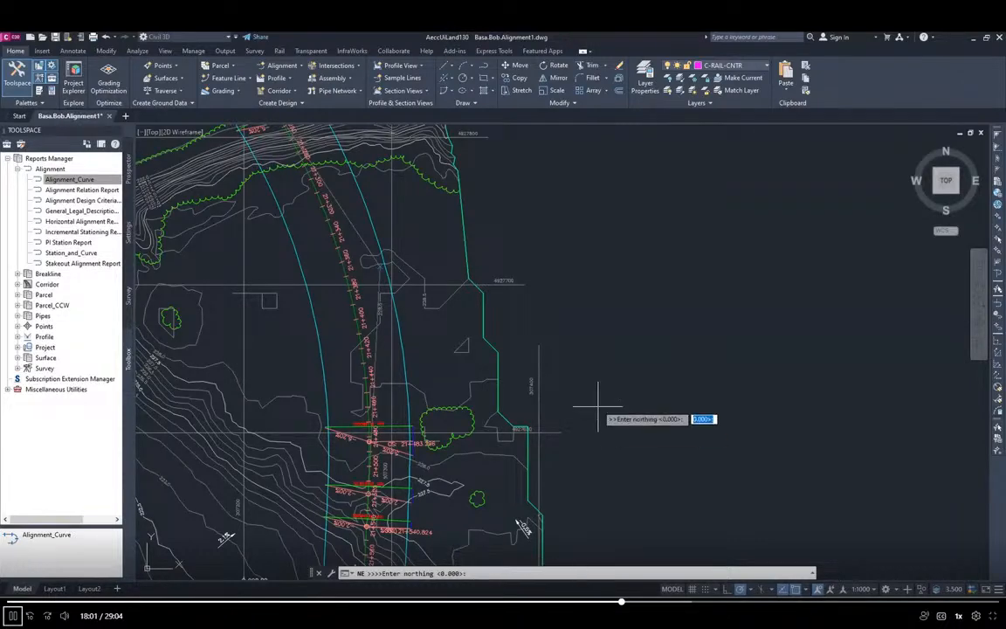
Copy the first railway end's northing, 4927638, from the Acrobat instructions and return to the northing prompt in Civil 3D.
{"action": "key", "text": "alt+Tab"}
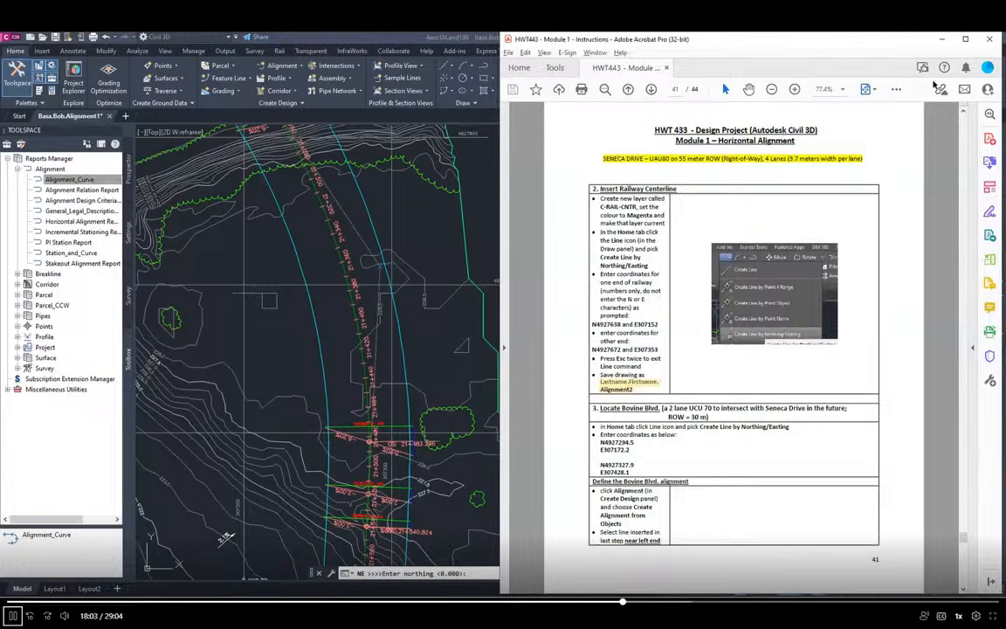
{"action": "left_click", "coordinate": [965, 41]}
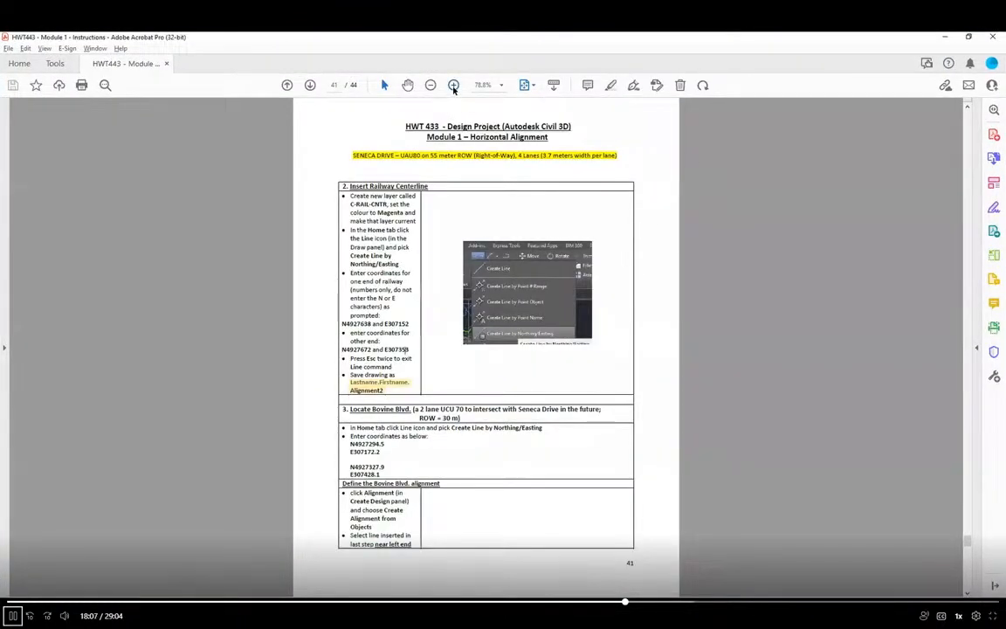
{"action": "left_click", "coordinate": [454, 84]}
{"action": "left_click", "coordinate": [454, 85]}
{"action": "scroll", "coordinate": [444, 288], "scroll_direction": "down", "scroll_amount": 3}
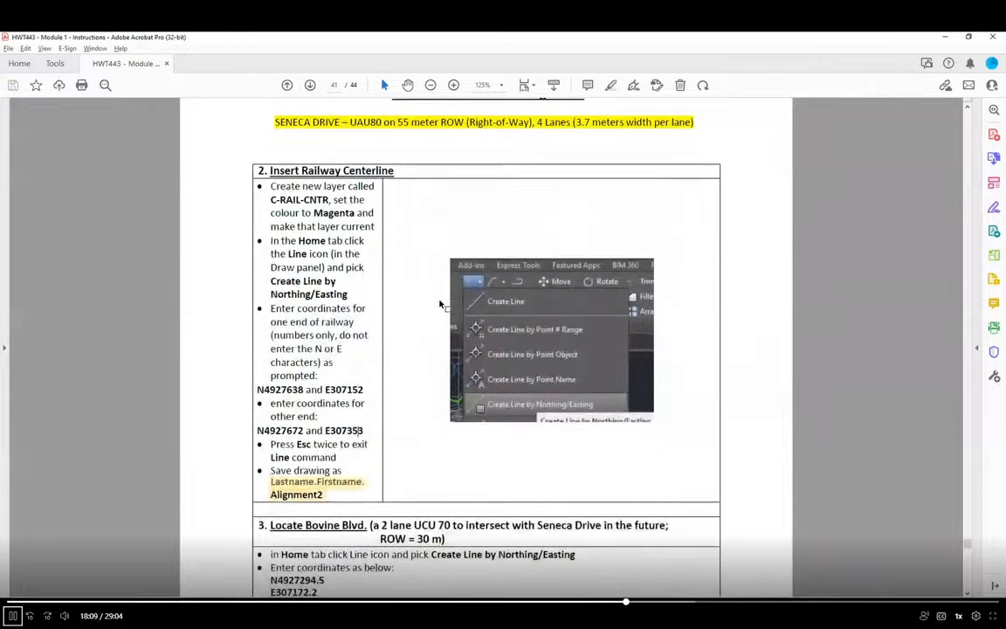
{"action": "scroll", "coordinate": [401, 319], "scroll_direction": "down", "scroll_amount": 1}
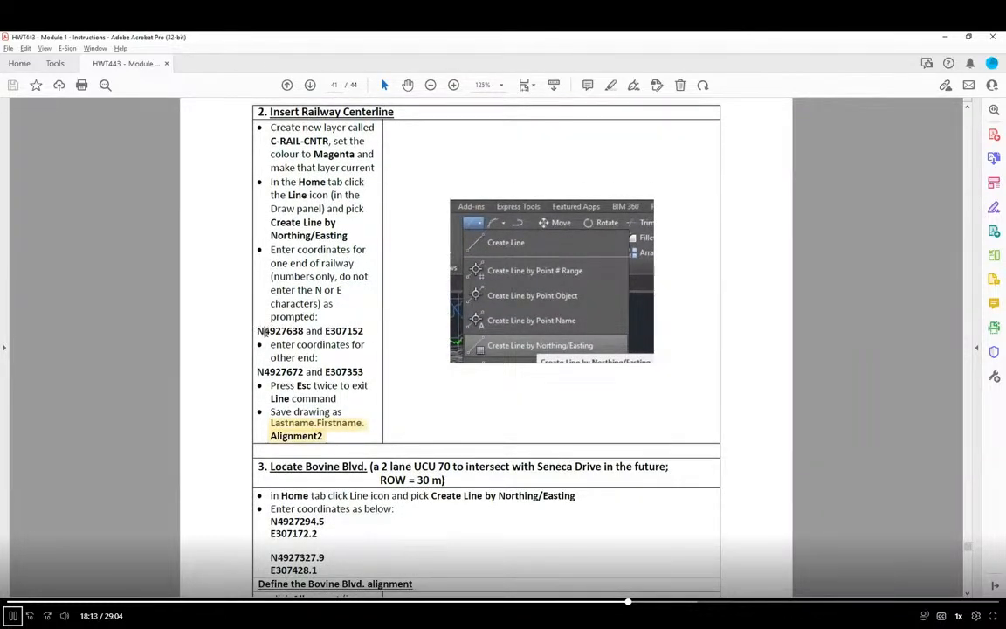
{"action": "left_click_drag", "start_coordinate": [262, 332], "coordinate": [303, 334]}
{"action": "key", "text": "ctrl+c"}
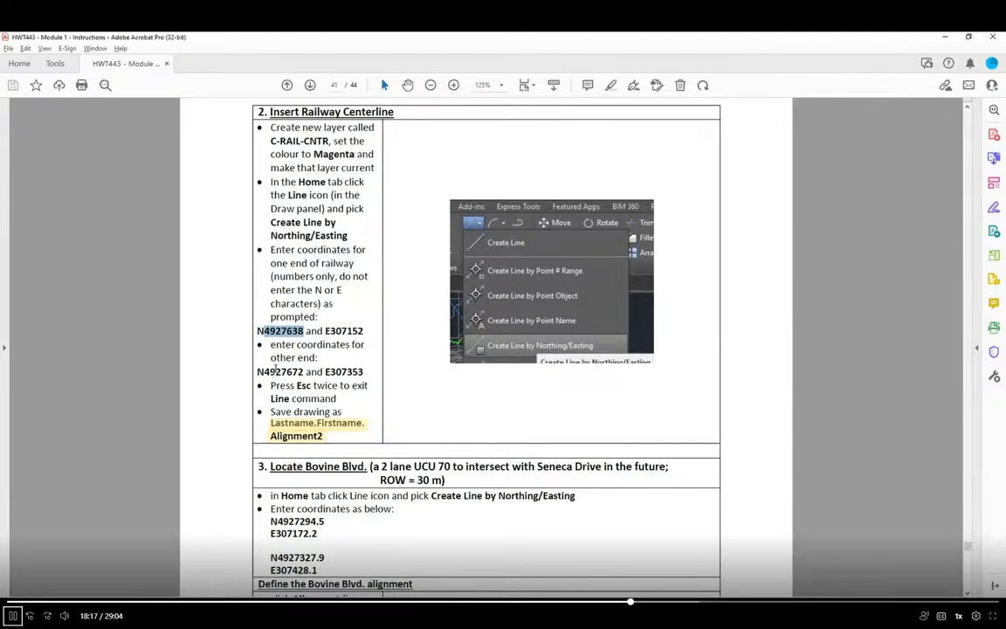
{"action": "key", "text": "alt+Tab"}
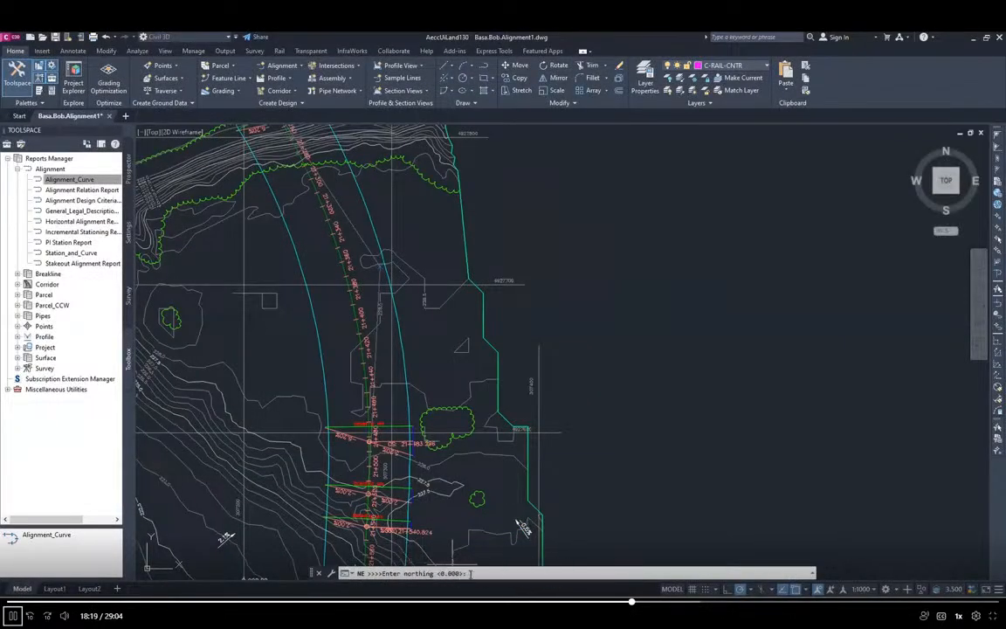
Enter the first railway end's northing 4927638 and its easting 307152, copying the easting from the Acrobat instructions into the Civil 3D prompt.
{"action": "key", "text": "ctrl+v"}
{"action": "key", "text": "Return"}
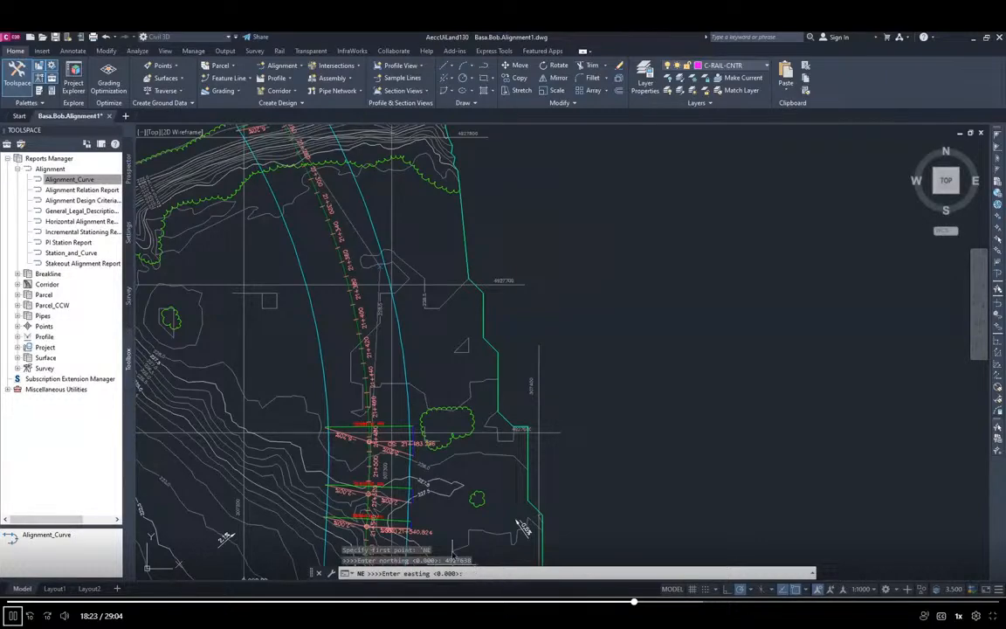
{"action": "key", "text": "alt+Tab"}
{"action": "left_click_drag", "start_coordinate": [329, 332], "coordinate": [363, 331]}
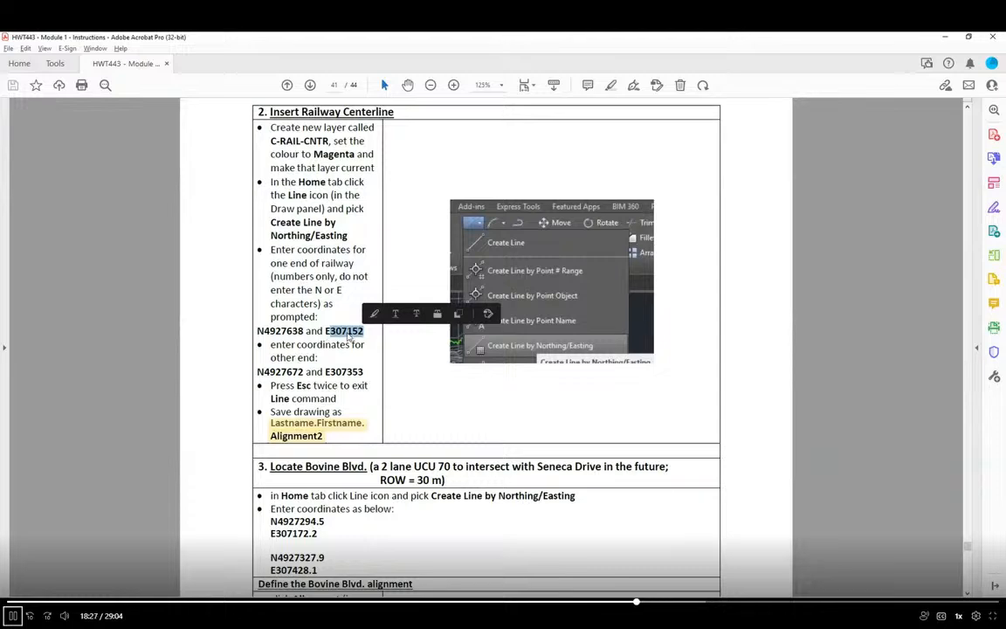
{"action": "right_click", "coordinate": [342, 340]}
{"action": "left_click", "coordinate": [370, 343]}
{"action": "key", "text": "alt+Tab"}
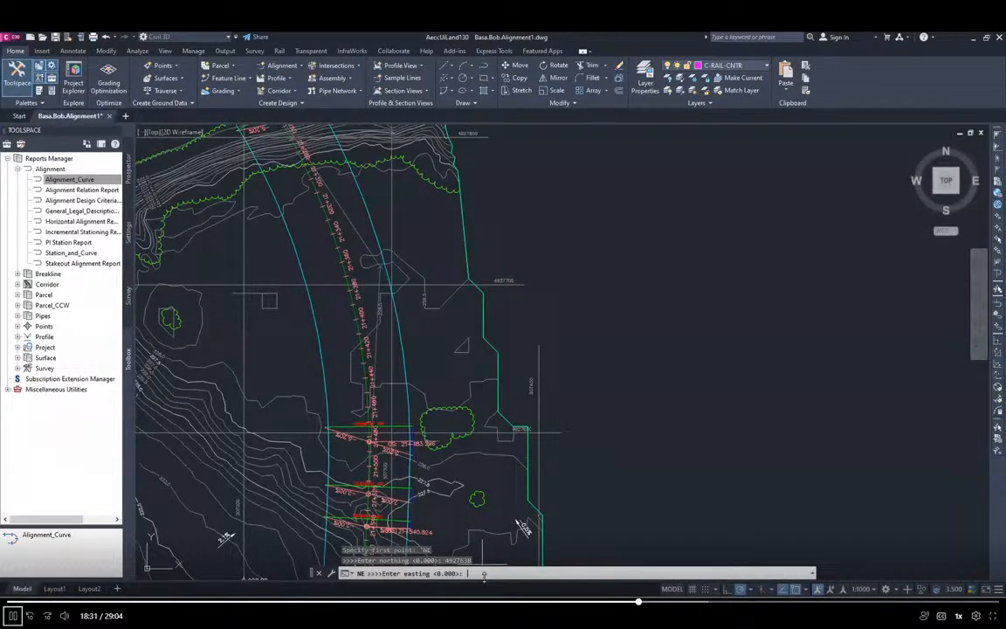
{"action": "key", "text": "ctrl+v"}
{"action": "key", "text": "Return"}
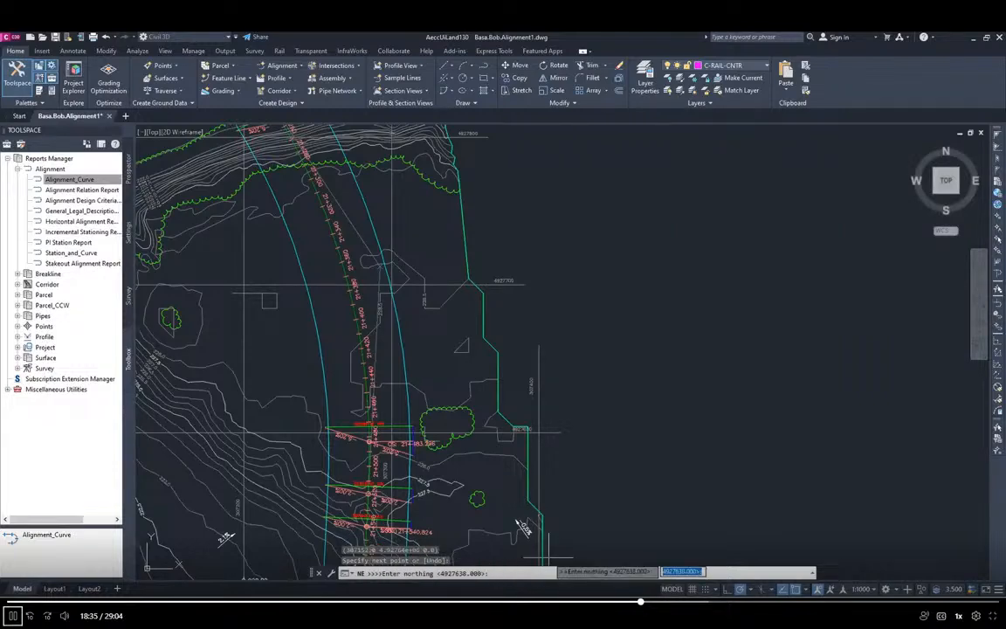
Copy the other railway end's northing, 4927672, from the Acrobat instructions and enter it at the Civil 3D northing prompt.
{"action": "key", "text": "alt+Tab"}
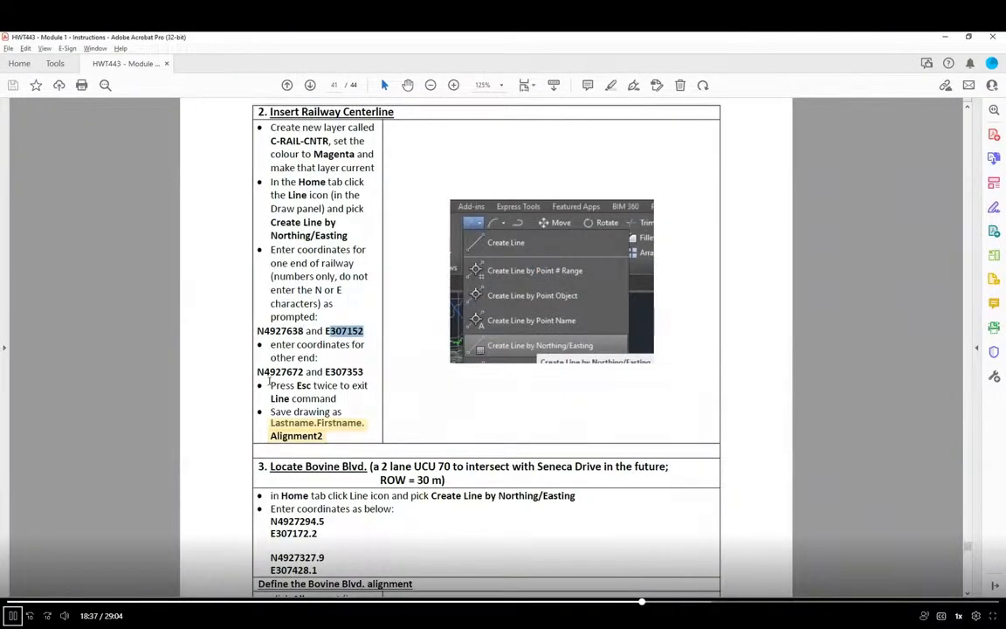
{"action": "left_click_drag", "start_coordinate": [262, 371], "coordinate": [303, 371]}
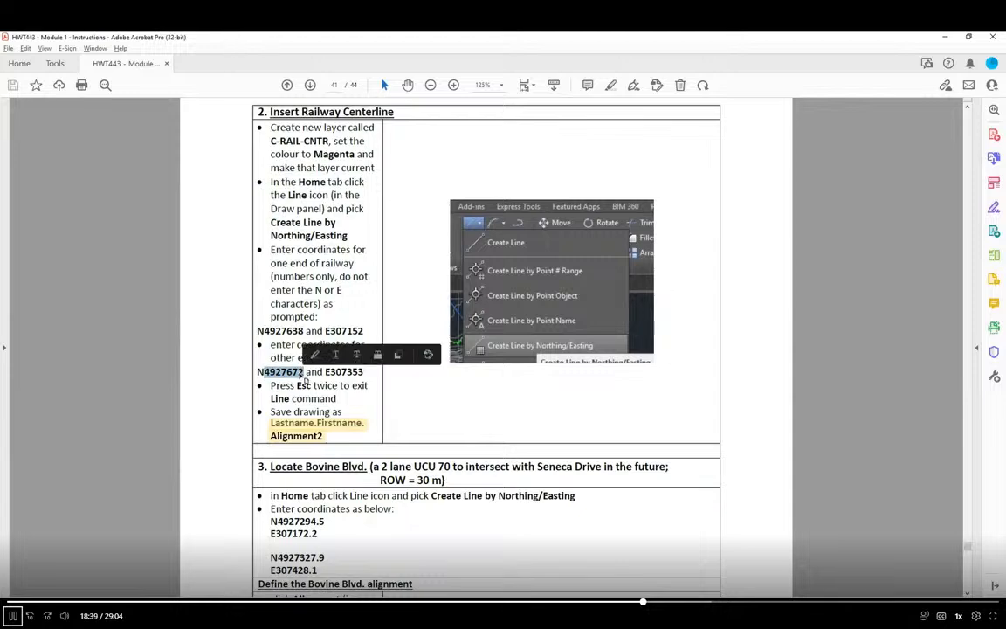
{"action": "right_click", "coordinate": [292, 376]}
{"action": "left_click", "coordinate": [294, 384]}
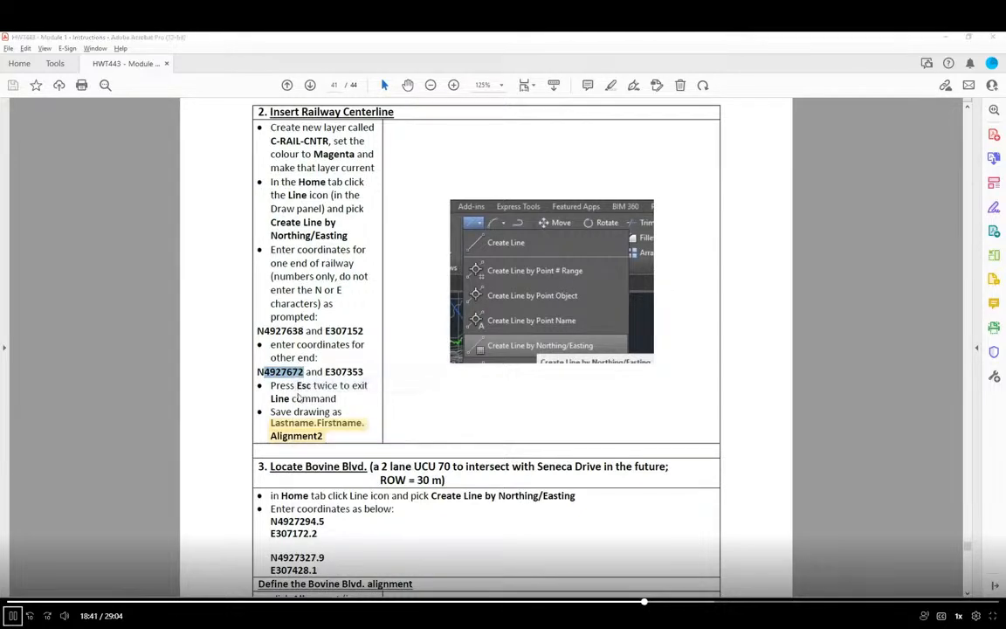
{"action": "key", "text": "alt+Tab"}
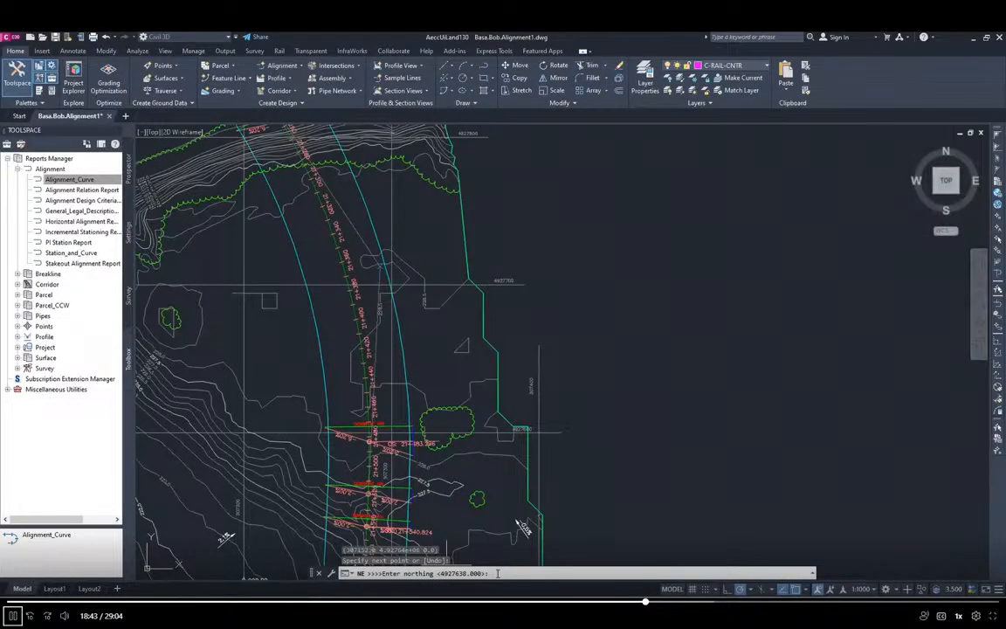
{"action": "key", "text": "ctrl+v"}
{"action": "key", "text": "Return"}
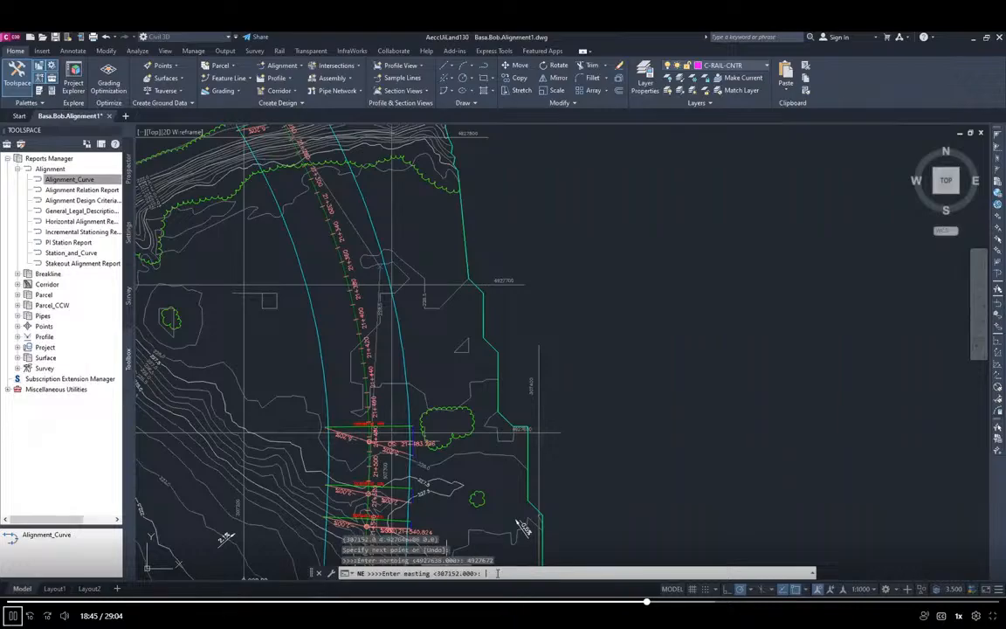
Copy the easting 307353 from the Acrobat instructions, enter it in Civil 3D for the railway's second end, and finish the line.
{"action": "key", "text": "alt+Tab"}
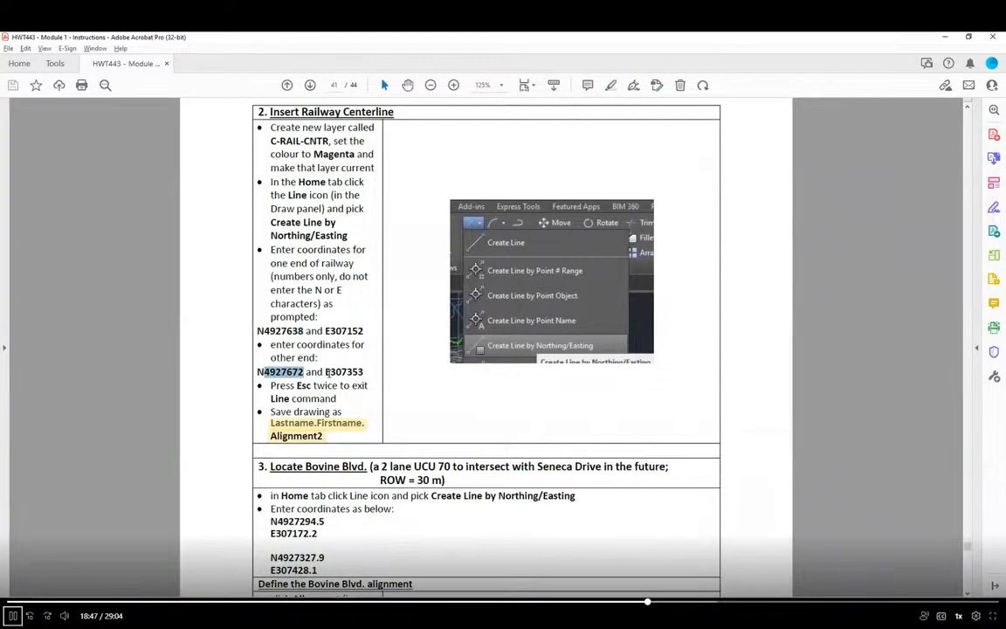
{"action": "left_click", "coordinate": [333, 371]}
{"action": "left_click_drag", "start_coordinate": [332, 371], "coordinate": [343, 371]}
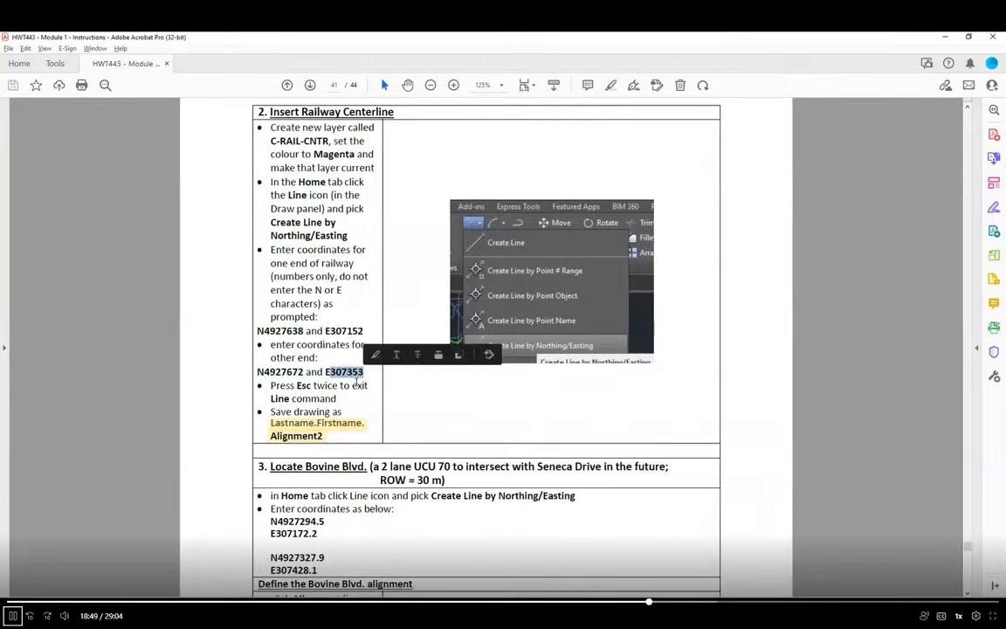
{"action": "key", "text": "ctrl+c"}
{"action": "key", "text": "alt+Tab"}
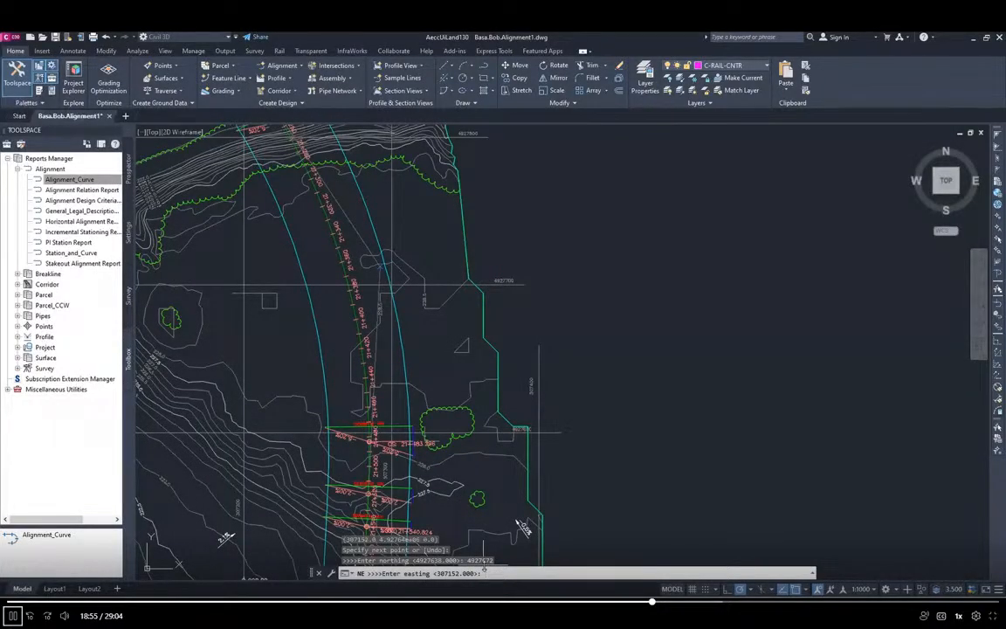
{"action": "key", "text": "ctrl+v"}
{"action": "key", "text": "Return"}
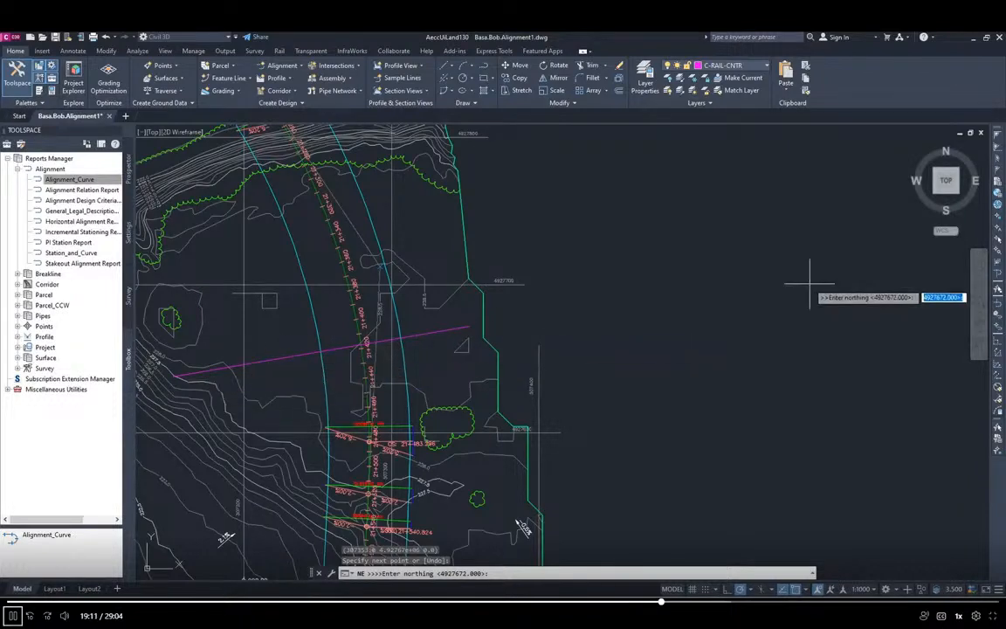
{"action": "key", "text": "Escape"}
{"action": "key", "text": "Escape"}
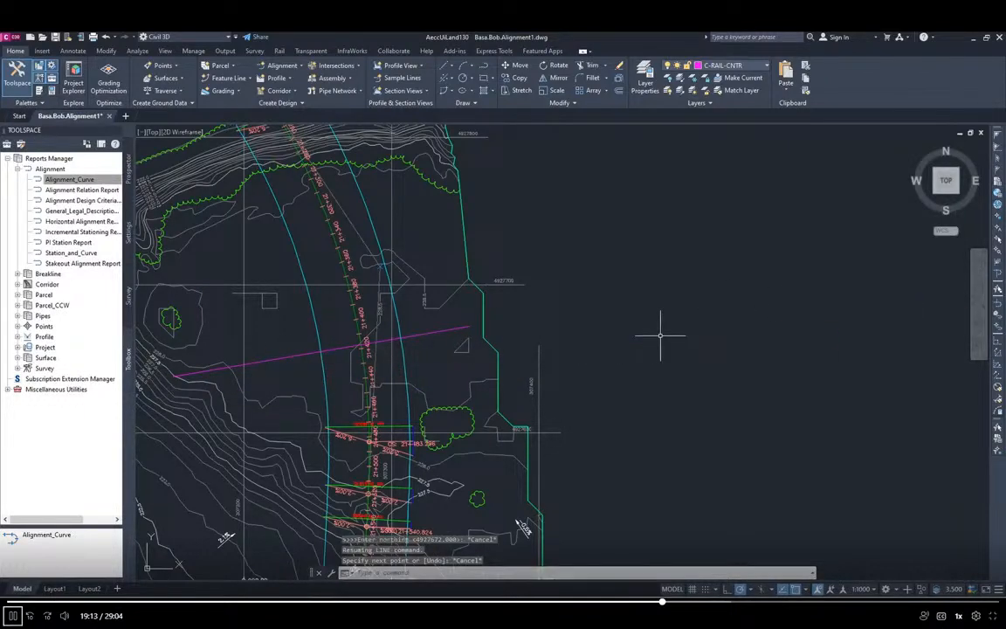
Check the Bovine Blvd. section of the Acrobat instructions and examine the road's location near the southern end of Seneca Drive in Civil 3D.
{"action": "scroll", "coordinate": [660, 364], "scroll_direction": "down", "scroll_amount": 2}
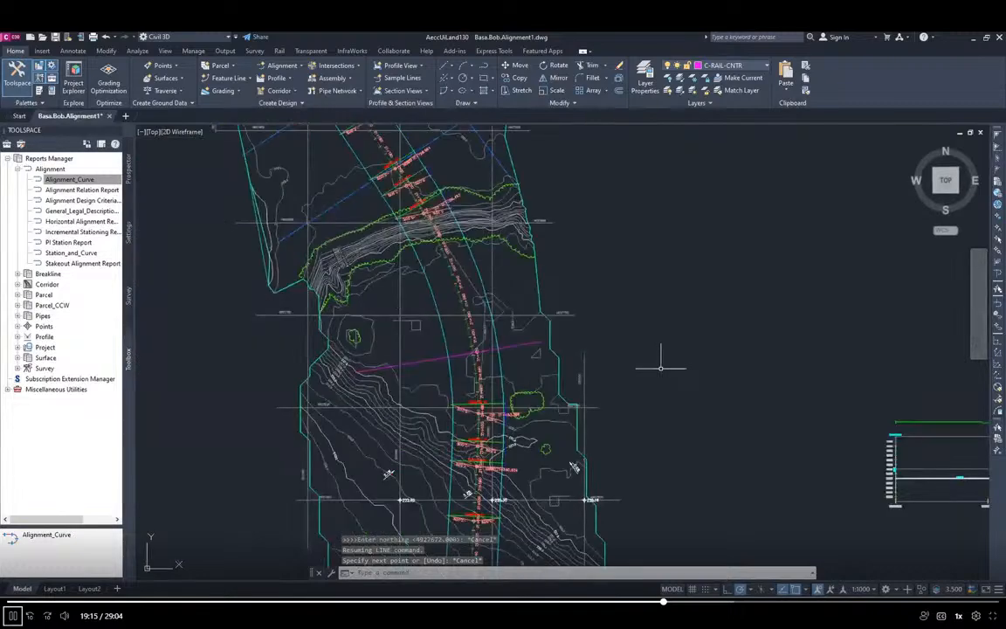
{"action": "middle_click_drag", "start_coordinate": [688, 412], "coordinate": [669, 311]}
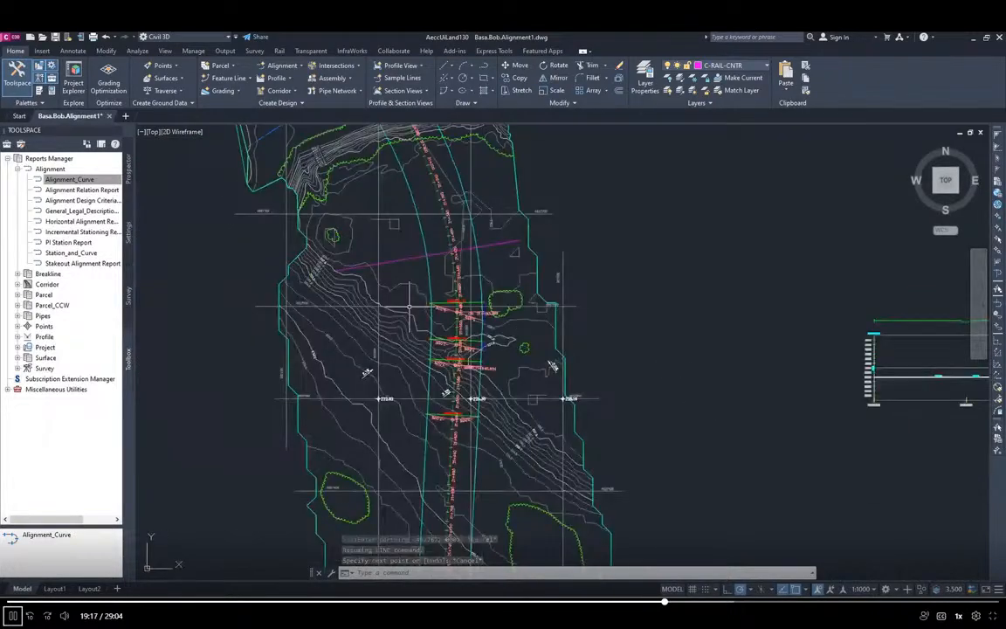
{"action": "key", "text": "alt+Tab"}
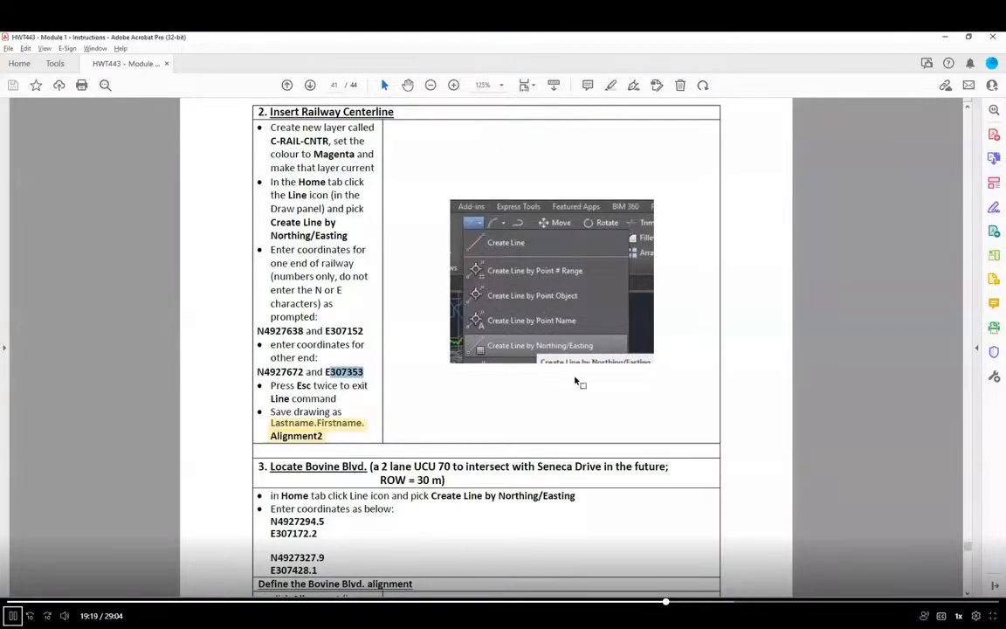
{"action": "scroll", "coordinate": [501, 401], "scroll_direction": "down", "scroll_amount": 4}
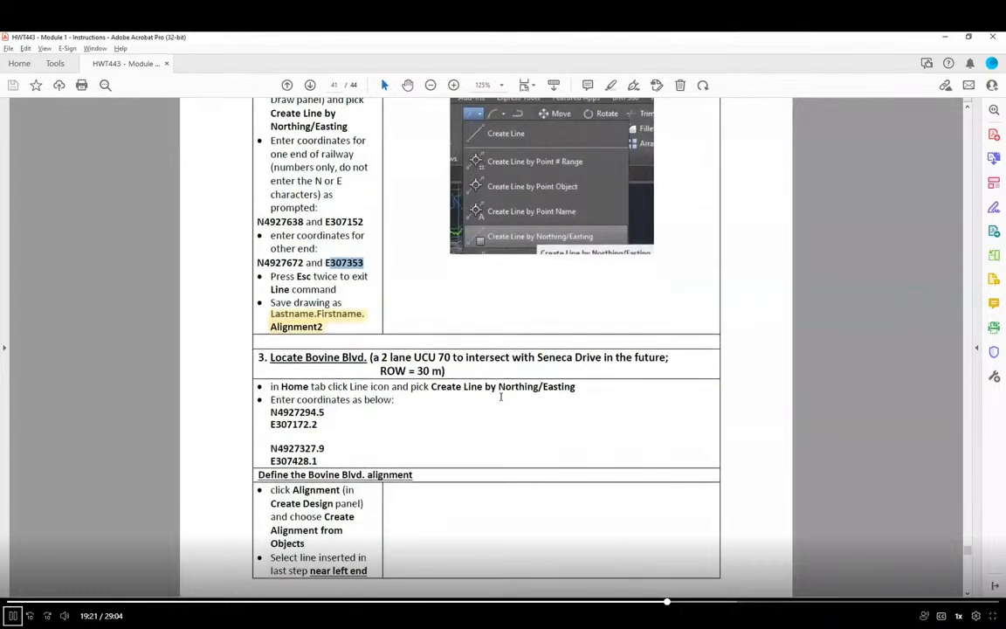
{"action": "scroll", "coordinate": [506, 402], "scroll_direction": "down", "scroll_amount": 12}
{"action": "scroll", "coordinate": [507, 400], "scroll_direction": "up", "scroll_amount": 12}
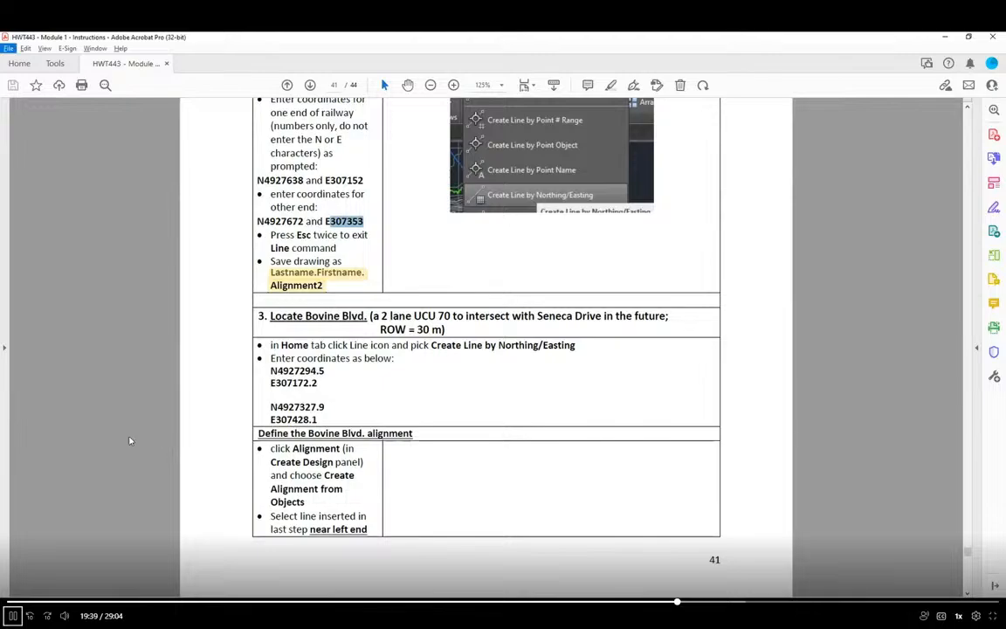
{"action": "key", "text": "alt+Tab"}
{"action": "middle_click_drag", "start_coordinate": [698, 615], "coordinate": [672, 332]}
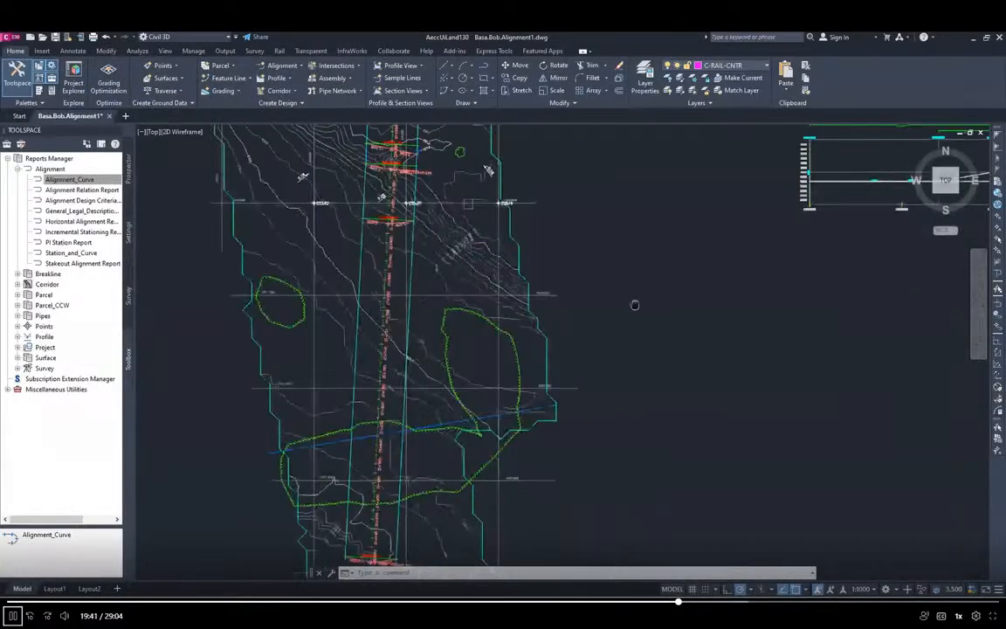
{"action": "mouse_move", "coordinate": [670, 418]}
{"action": "middle_mouse_down"}
{"action": "mouse_move", "coordinate": [669, 382]}
{"action": "mouse_move", "coordinate": [673, 438]}
{"action": "mouse_move", "coordinate": [662, 421]}
{"action": "mouse_move", "coordinate": [555, 452]}
{"action": "mouse_move", "coordinate": [600, 440]}
{"action": "mouse_move", "coordinate": [590, 424]}
{"action": "mouse_move", "coordinate": [522, 434]}
{"action": "middle_mouse_up"}
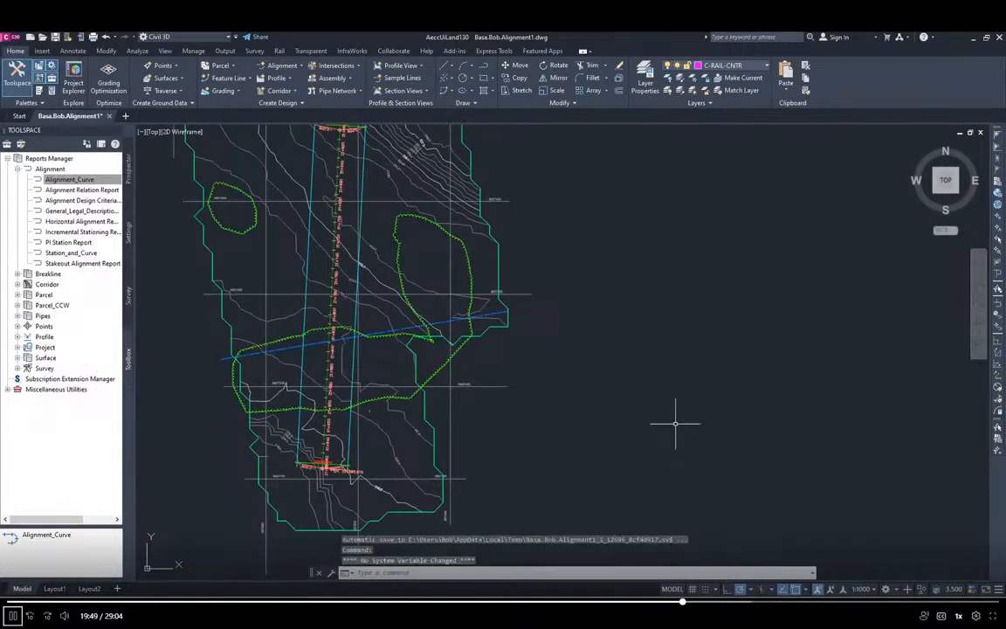
Start Create Line by Northing/Easting for Bovine Blvd. and enter the first northing, 4927294.5, copied from the Acrobat instructions.
{"action": "left_click", "coordinate": [447, 66]}
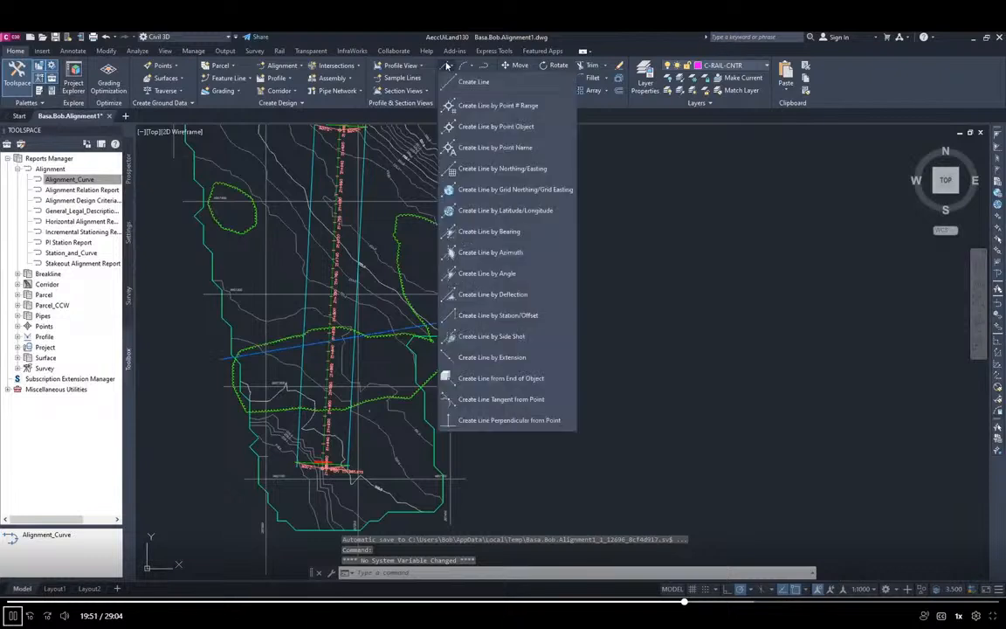
{"action": "left_click", "coordinate": [490, 172]}
{"action": "key", "text": "alt+Tab"}
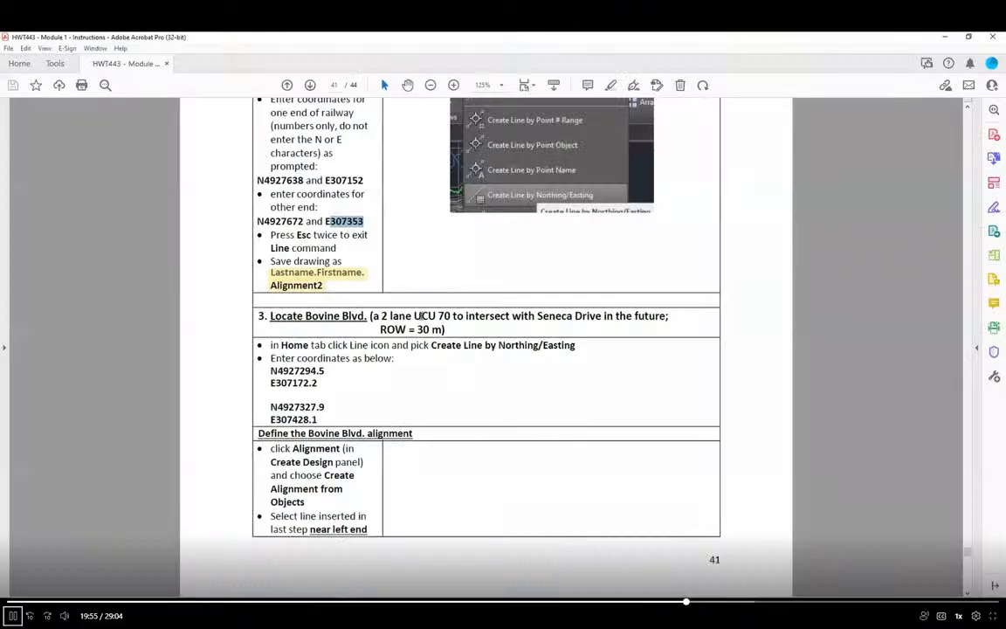
{"action": "left_click_drag", "start_coordinate": [276, 370], "coordinate": [326, 378]}
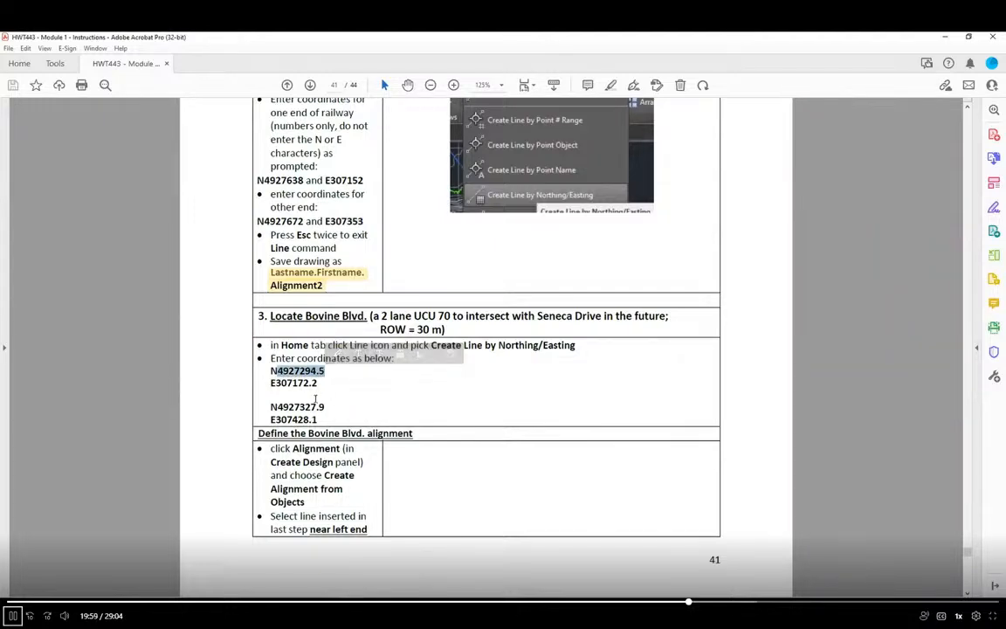
{"action": "key", "text": "alt+Tab"}
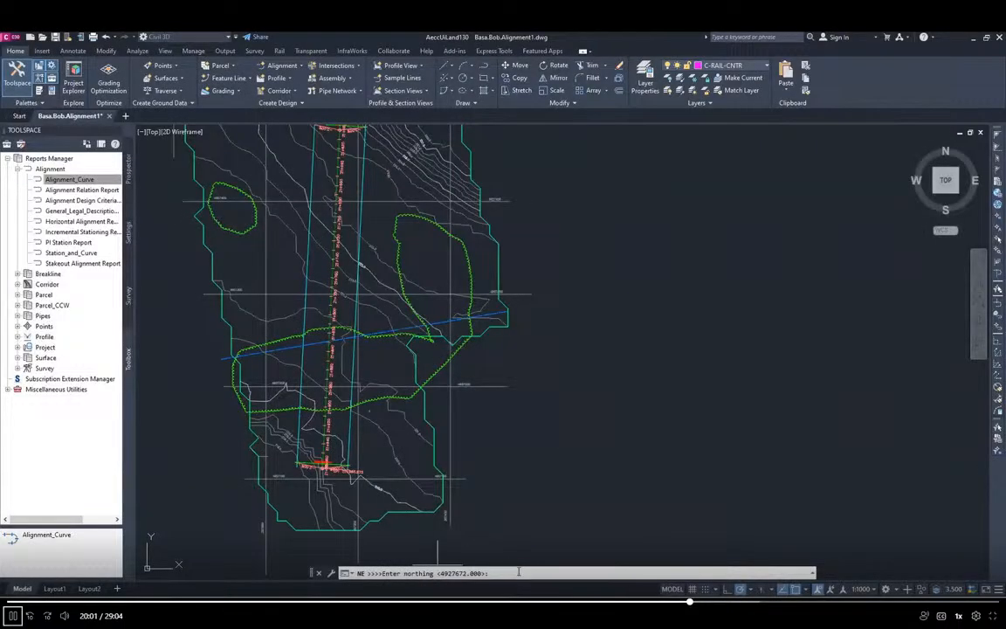
{"action": "right_click", "coordinate": [518, 573]}
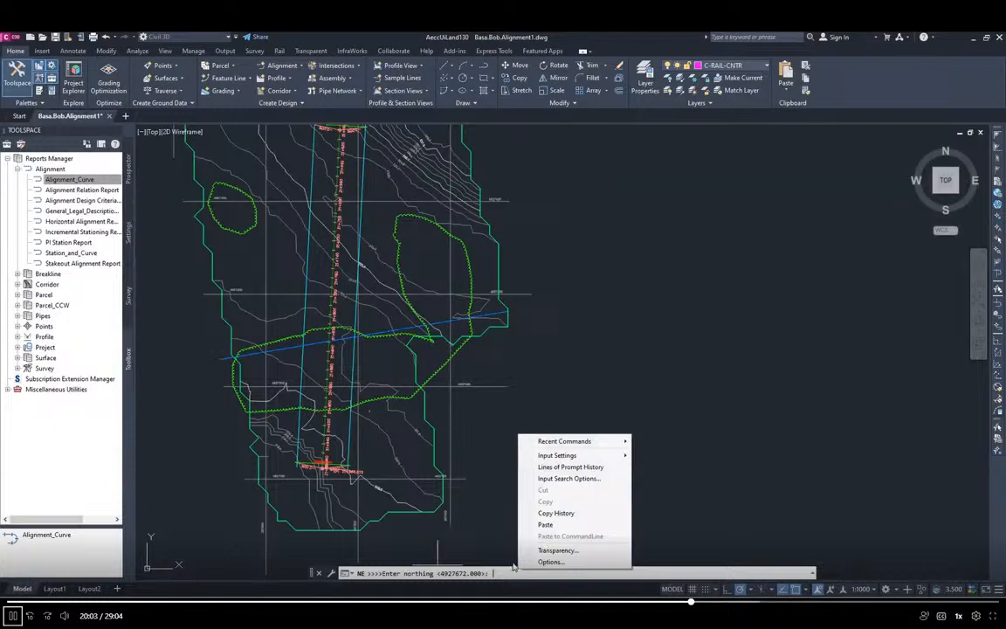
{"action": "left_click", "coordinate": [545, 524]}
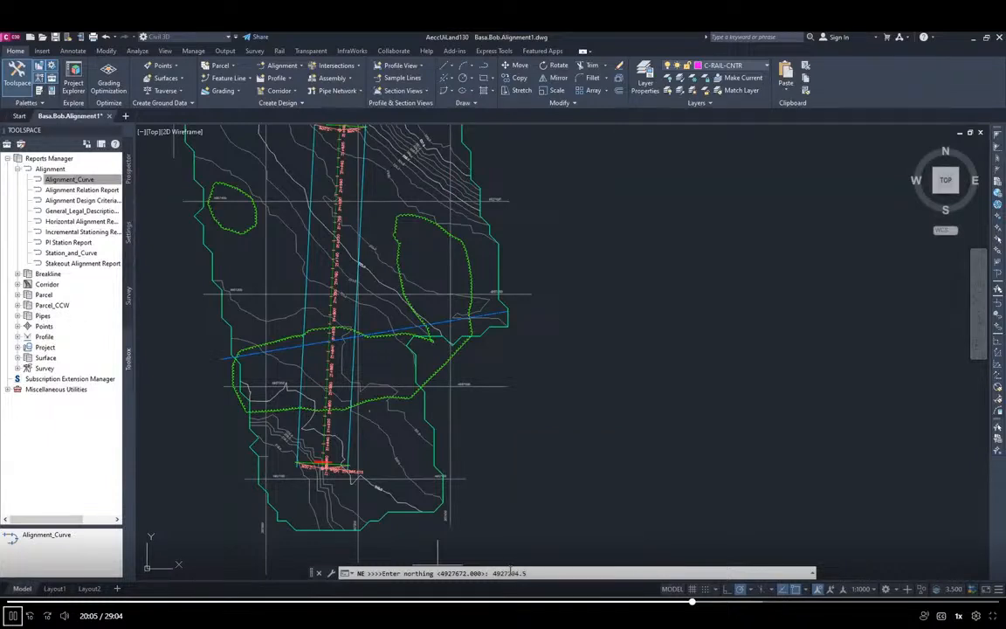
{"action": "key", "text": "Return"}
Copy Bovine Blvd.'s first easting, 307172.2, from the Acrobat instructions and enter it at the Civil 3D easting prompt.
{"action": "key", "text": "alt+Tab"}
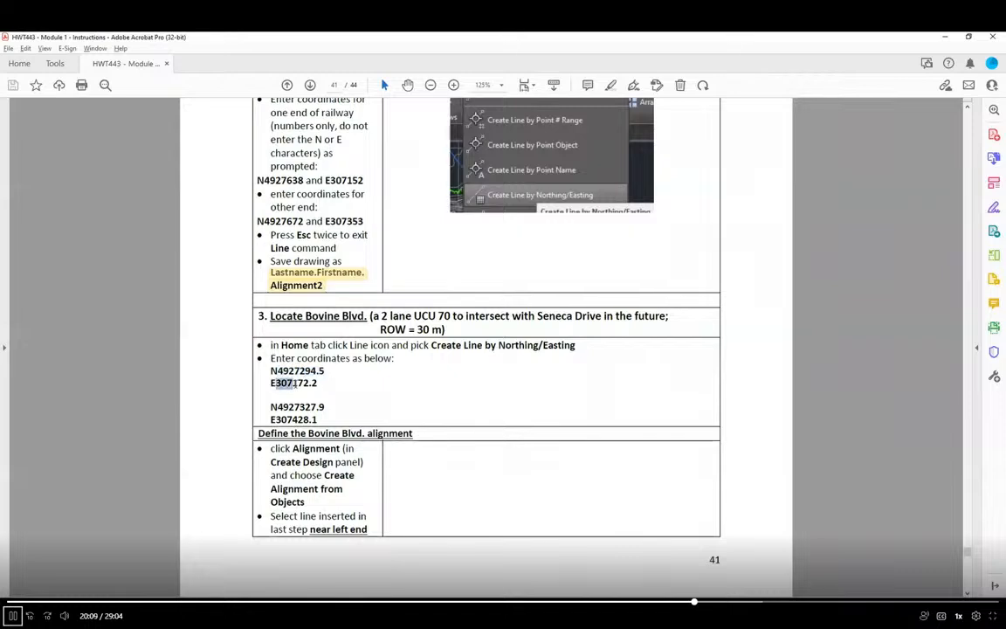
{"action": "left_click_drag", "start_coordinate": [276, 382], "coordinate": [317, 382]}
{"action": "key", "text": "ctrl+c"}
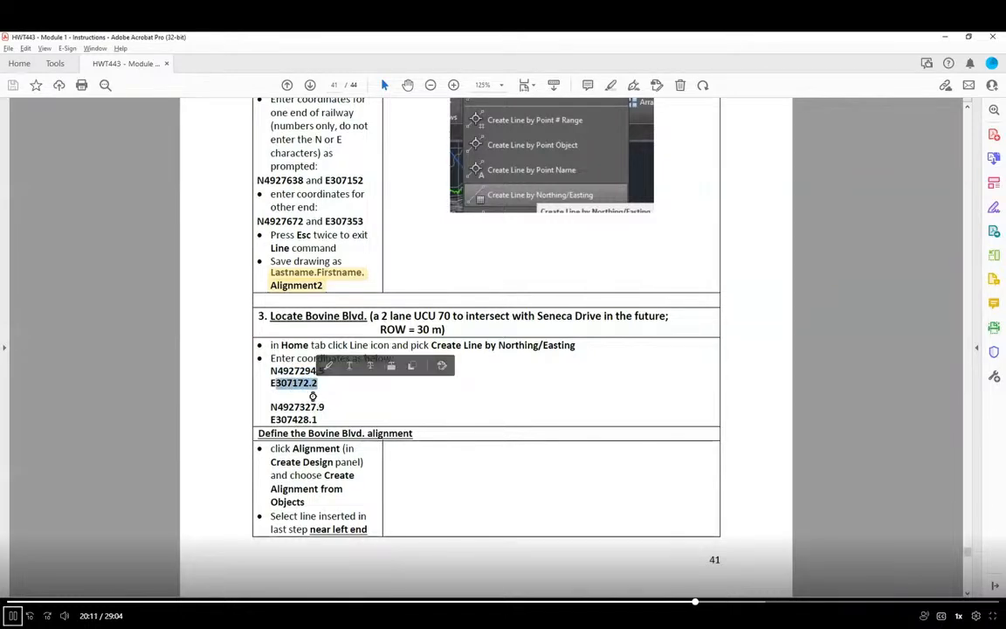
{"action": "key", "text": "alt+Tab"}
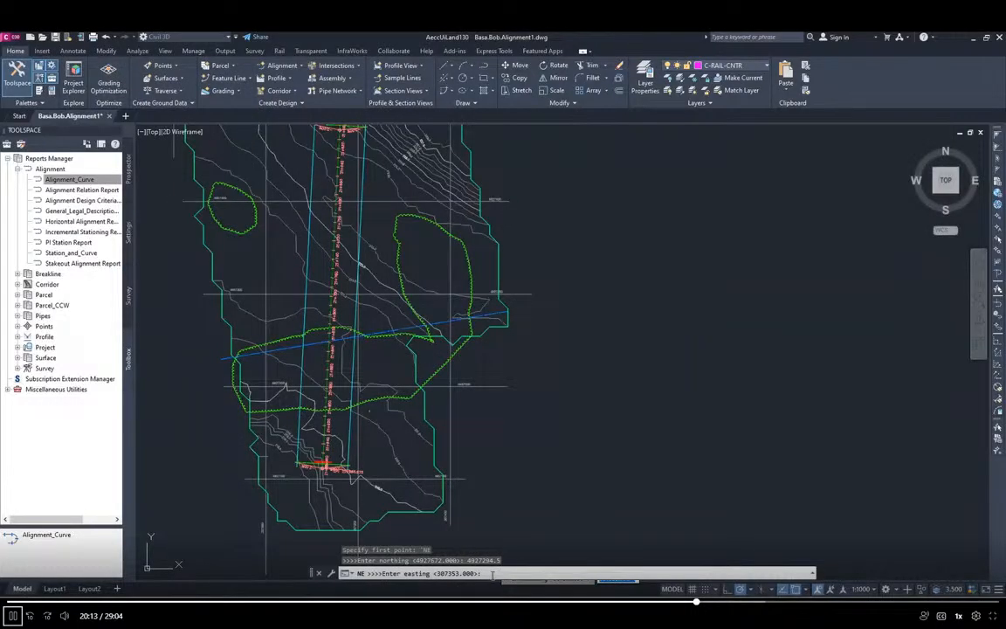
{"action": "key", "text": "ctrl+v"}
{"action": "key", "text": "Return"}
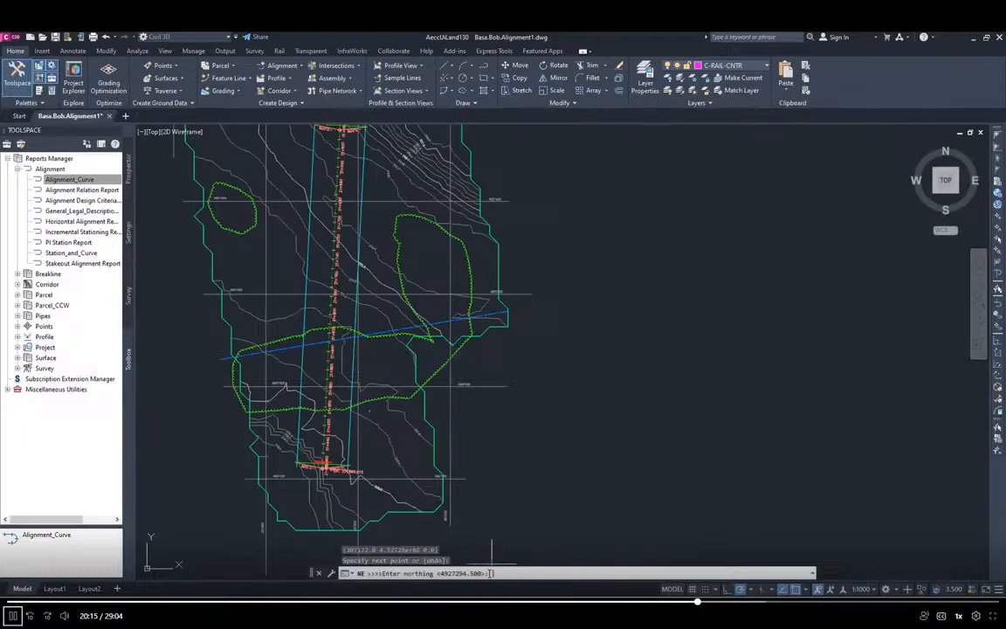
Copy Bovine Blvd.'s second northing, 4927327.9, from the Acrobat instructions and enter it at the Civil 3D northing prompt.
{"action": "key", "text": "alt+Tab"}
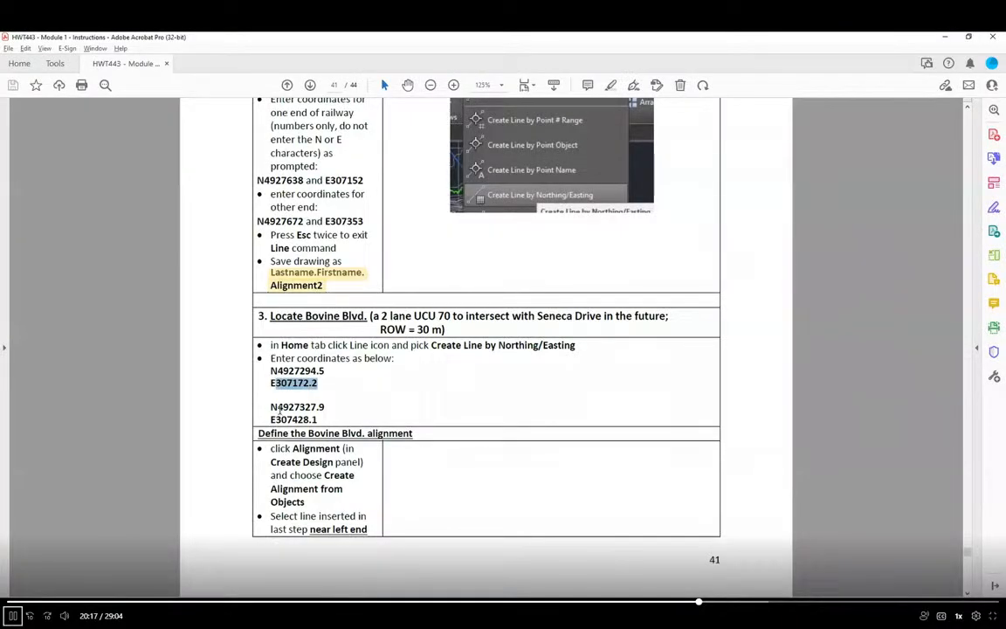
{"action": "left_click_drag", "start_coordinate": [277, 407], "coordinate": [324, 408]}
{"action": "key", "text": "ctrl+c"}
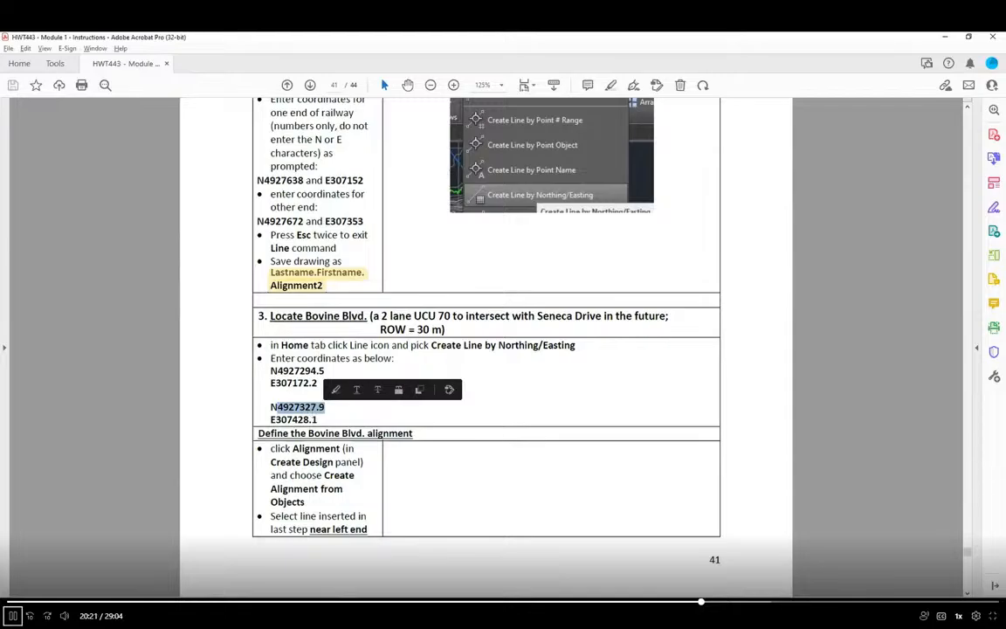
{"action": "key", "text": "alt+Tab"}
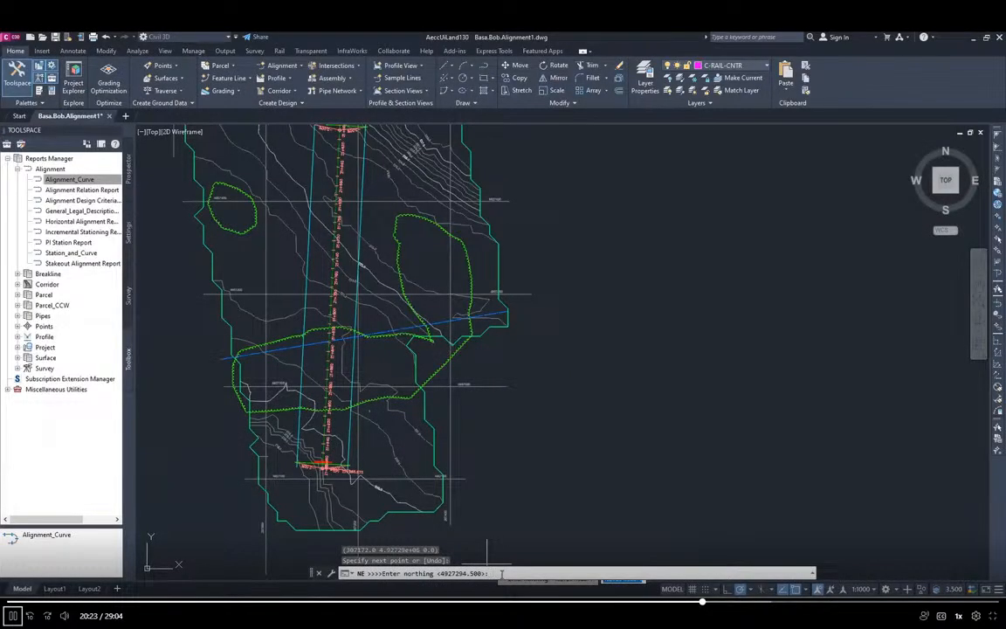
{"action": "key", "text": "ctrl+v"}
{"action": "key", "text": "Return"}
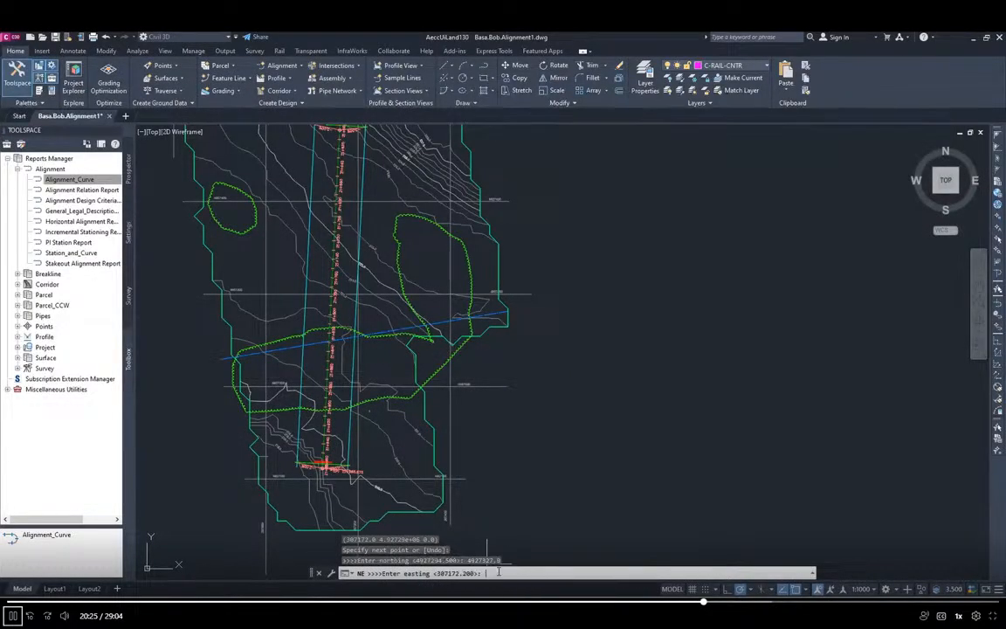
Copy Bovine Blvd.'s second easting, 307428.1, from the Acrobat instructions, enter it at the Civil 3D easting prompt, and finish the line.
{"action": "key", "text": "alt+Tab"}
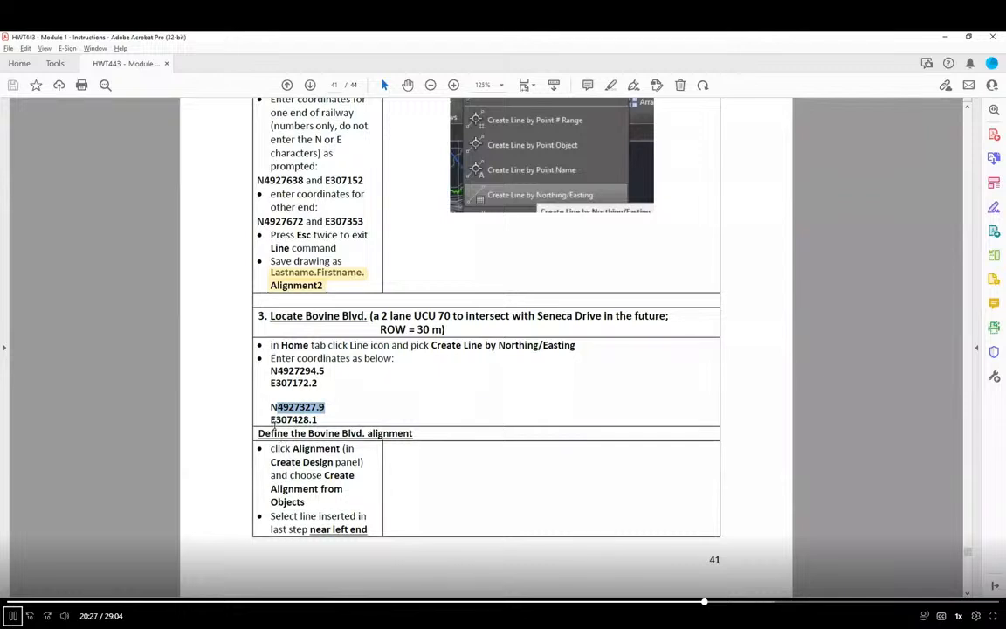
{"action": "left_click_drag", "start_coordinate": [276, 420], "coordinate": [316, 421]}
{"action": "key", "text": "ctrl+c"}
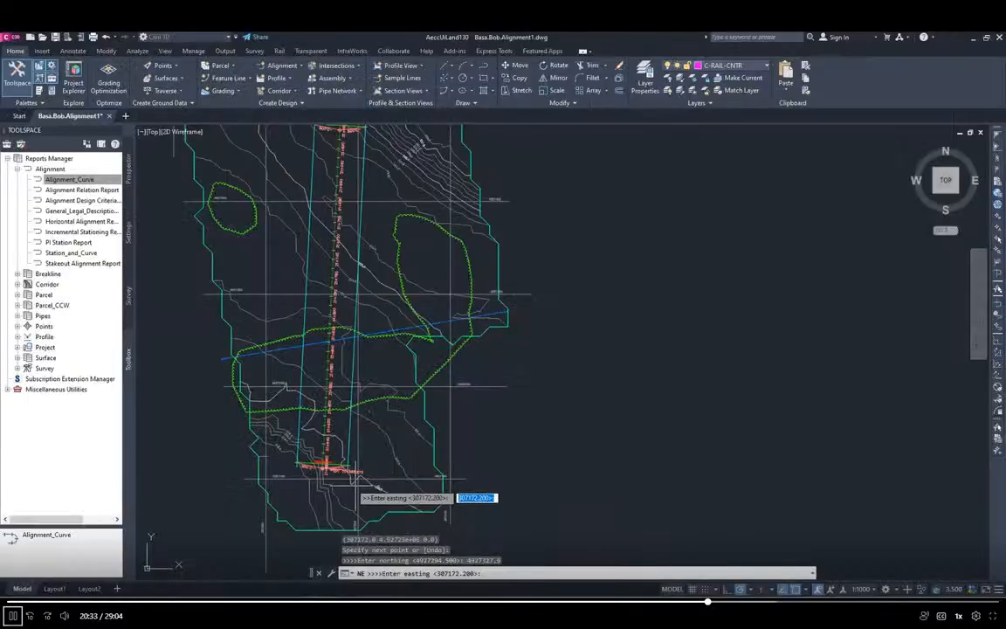
{"action": "key", "text": "alt+Tab"}
{"action": "key", "text": "ctrl+v"}
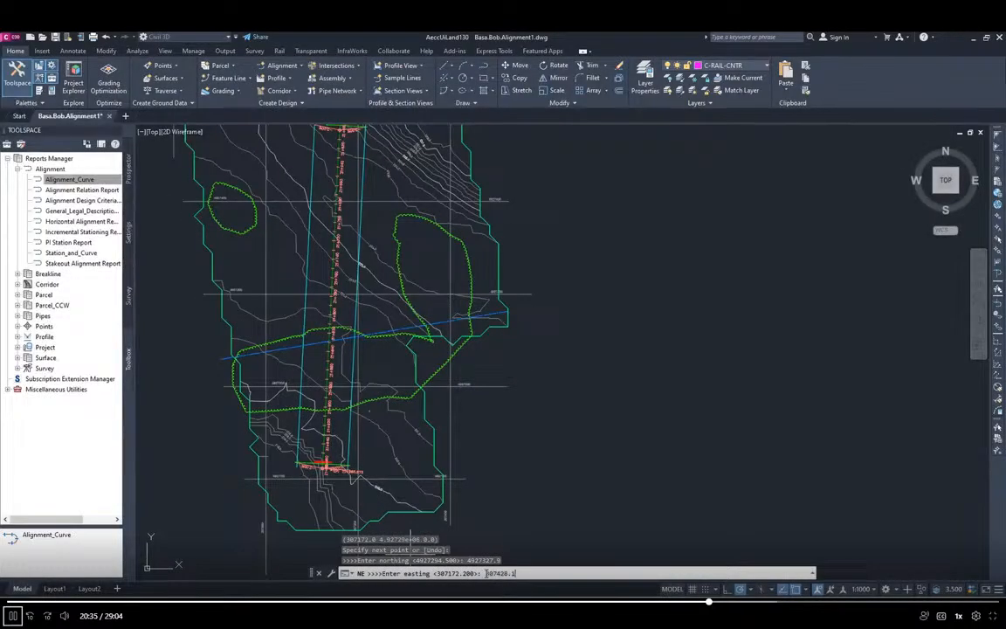
{"action": "key", "text": "Return"}
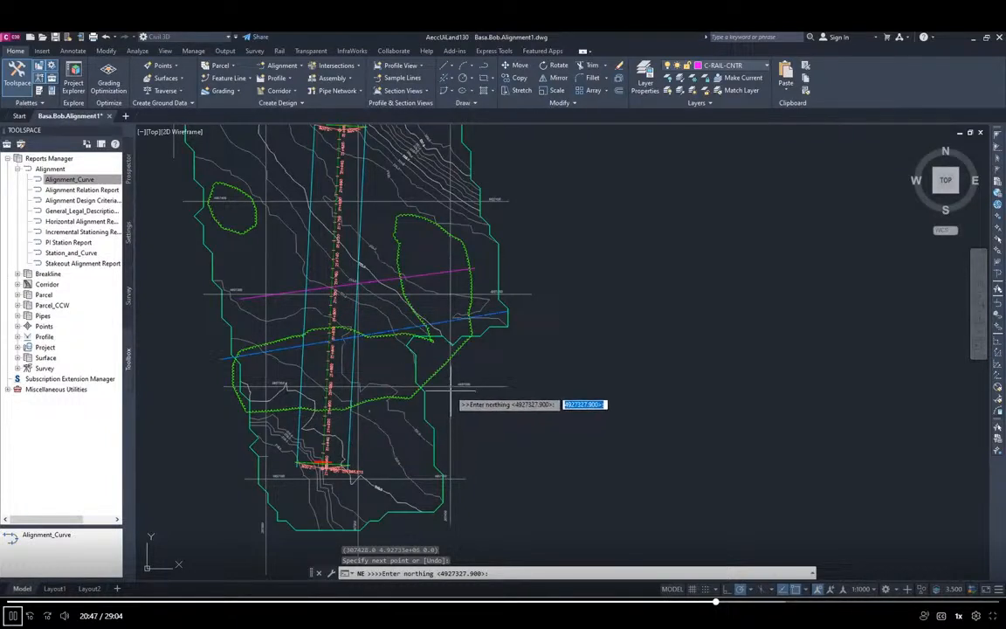
{"action": "key", "text": "Escape"}
{"action": "key", "text": "Escape"}
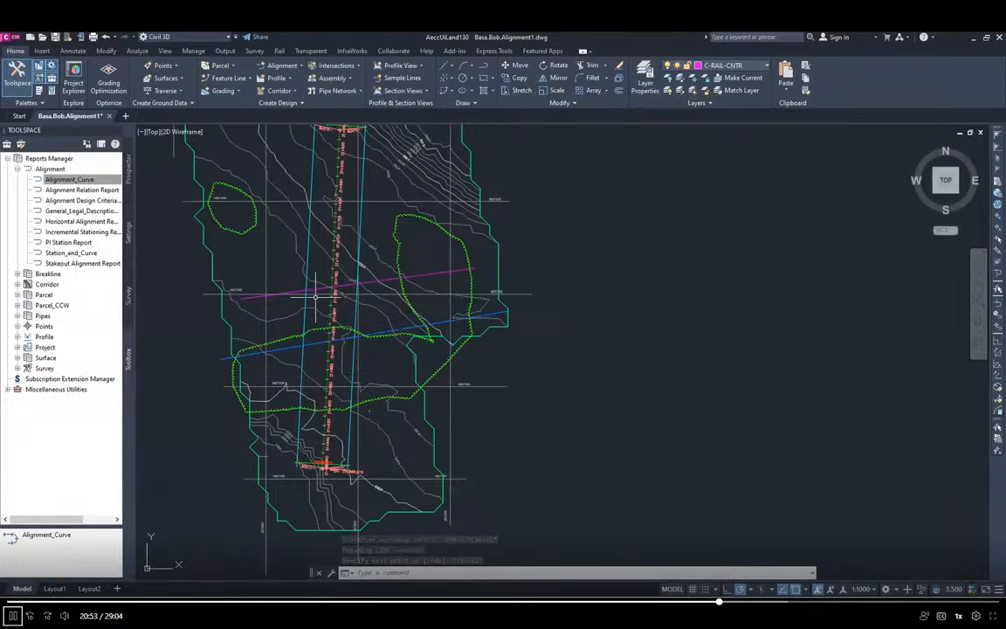
Frame the new Bovine Blvd. line in Civil 3D and arrange the Acrobat instructions beside the drawing at 100% zoom.
{"action": "mouse_move", "coordinate": [573, 342]}
{"action": "middle_mouse_down"}
{"action": "mouse_move", "coordinate": [590, 359]}
{"action": "mouse_move", "coordinate": [581, 410]}
{"action": "middle_mouse_up"}
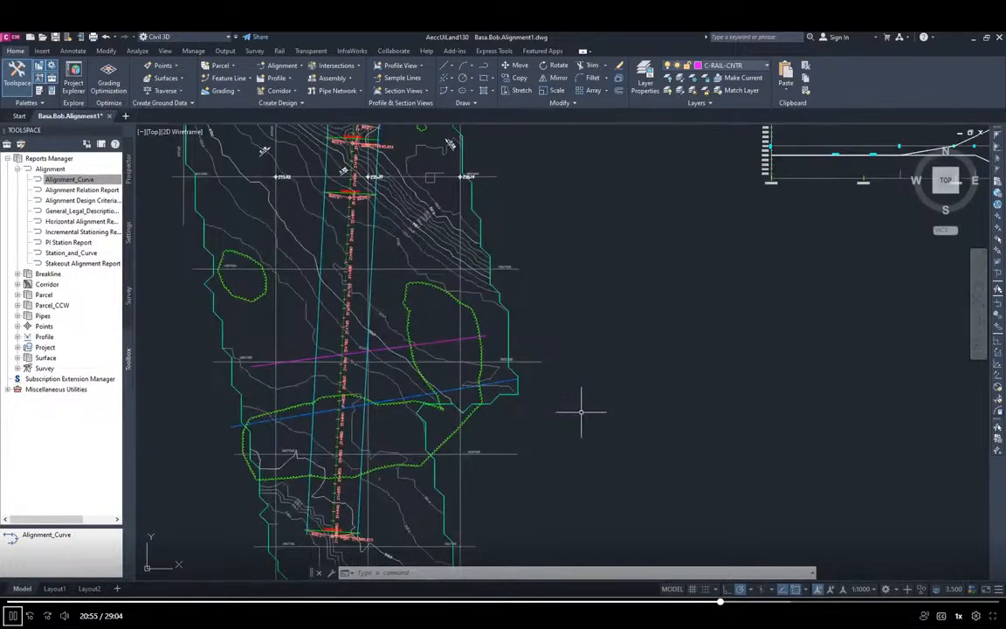
{"action": "scroll", "coordinate": [519, 382], "scroll_direction": "up", "scroll_amount": 5}
{"action": "mouse_move", "coordinate": [523, 366]}
{"action": "middle_mouse_down"}
{"action": "mouse_move", "coordinate": [724, 384]}
{"action": "mouse_move", "coordinate": [963, 360]}
{"action": "middle_mouse_up"}
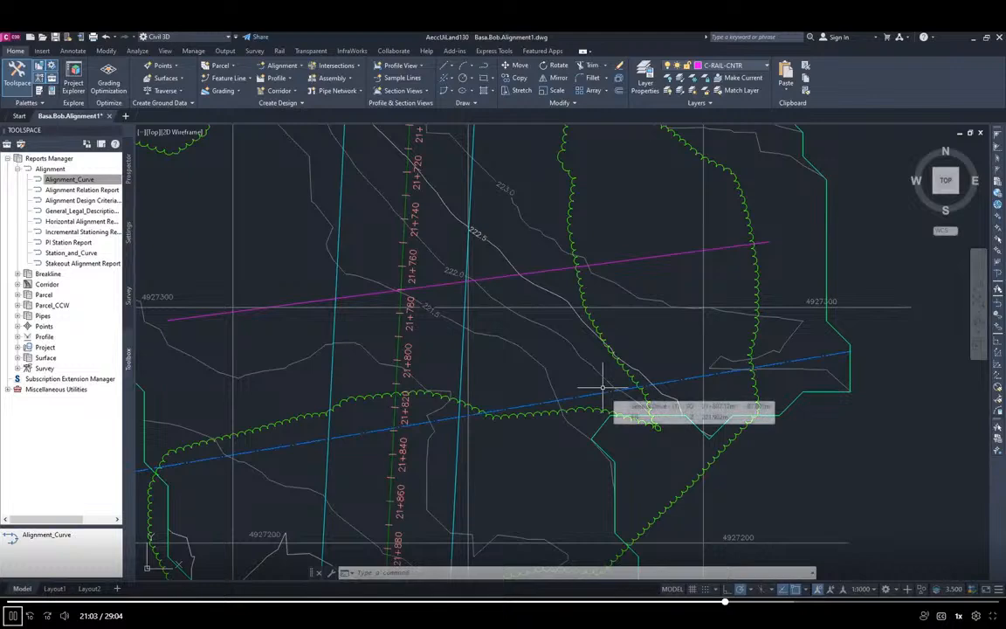
{"action": "key", "text": "alt+Tab"}
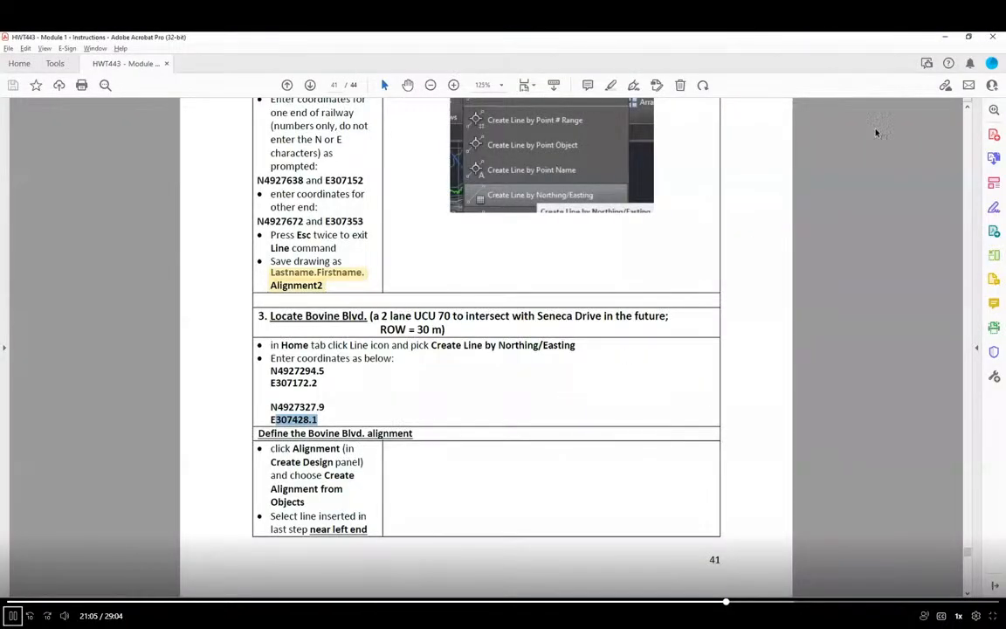
{"action": "double_click", "coordinate": [865, 37]}
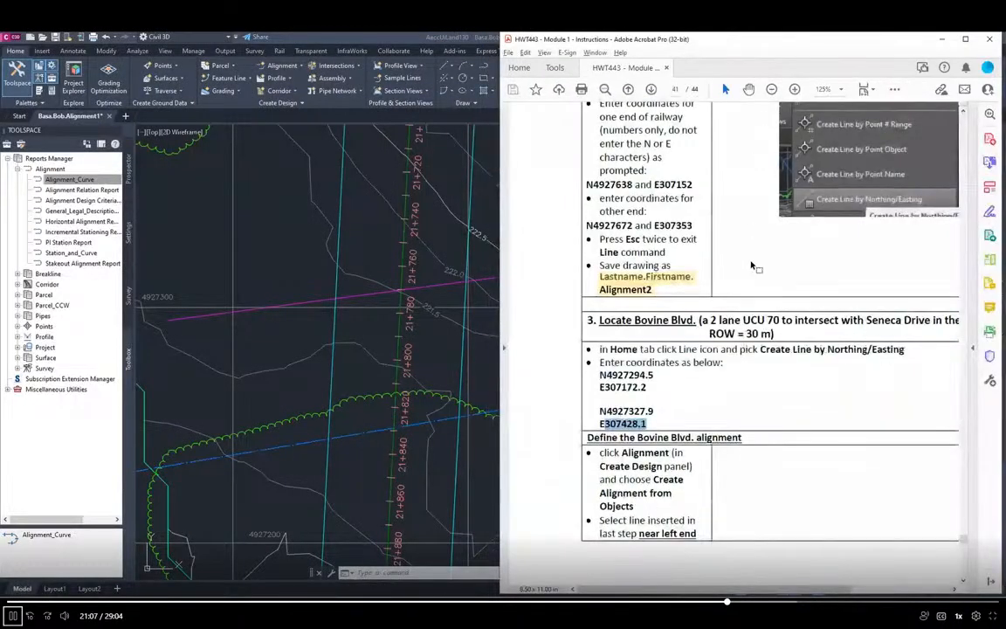
{"action": "left_click_drag", "start_coordinate": [716, 590], "coordinate": [756, 589]}
{"action": "left_click", "coordinate": [771, 89]}
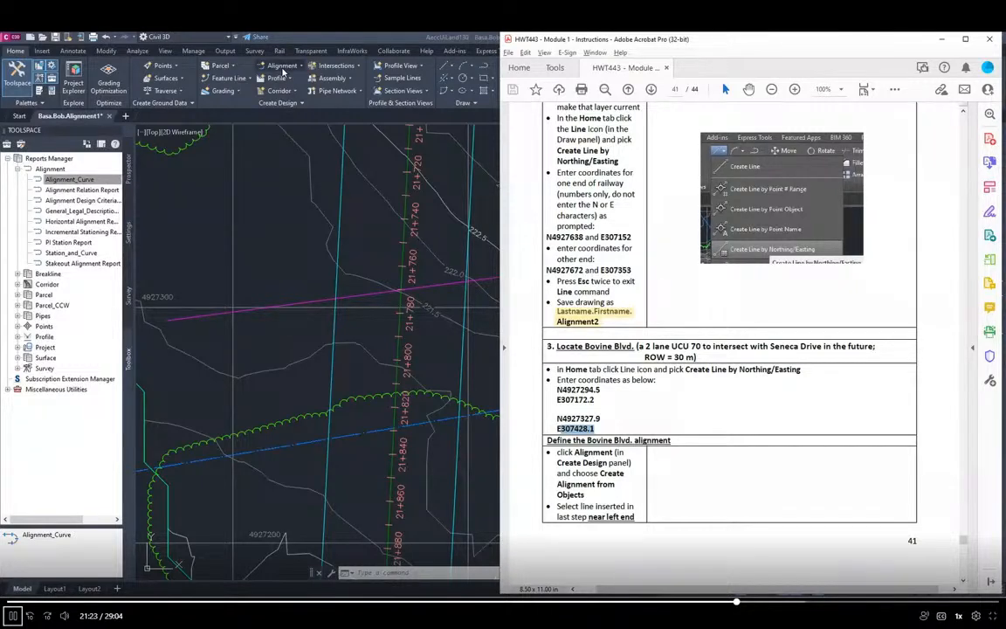
Start Create Alignment from Objects in Civil 3D, select the Bovine Blvd. line near its western end, and accept the west-to-east direction.
{"action": "left_click", "coordinate": [273, 270]}
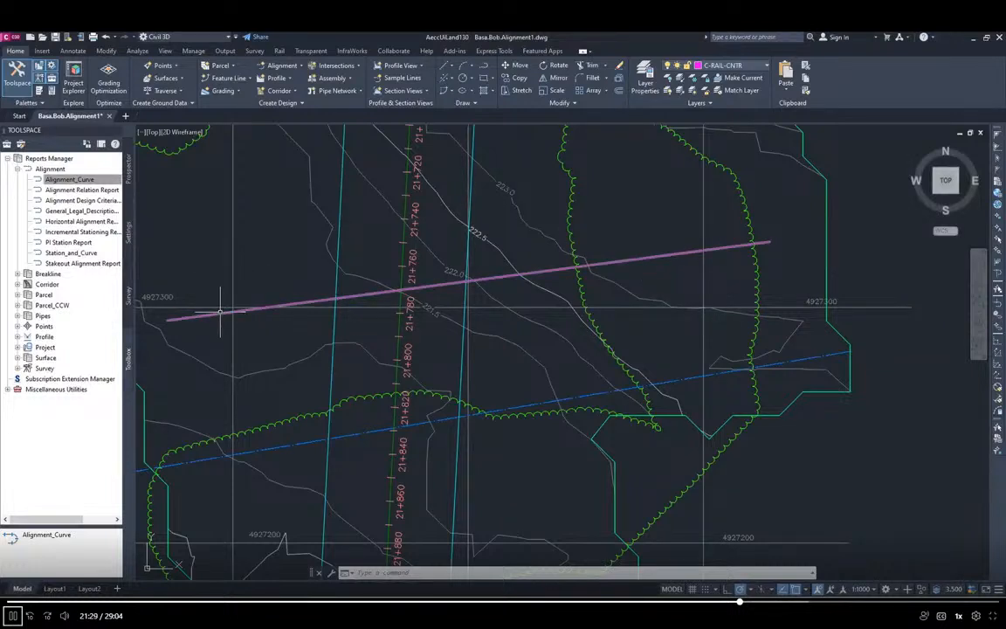
{"action": "left_click", "coordinate": [282, 67]}
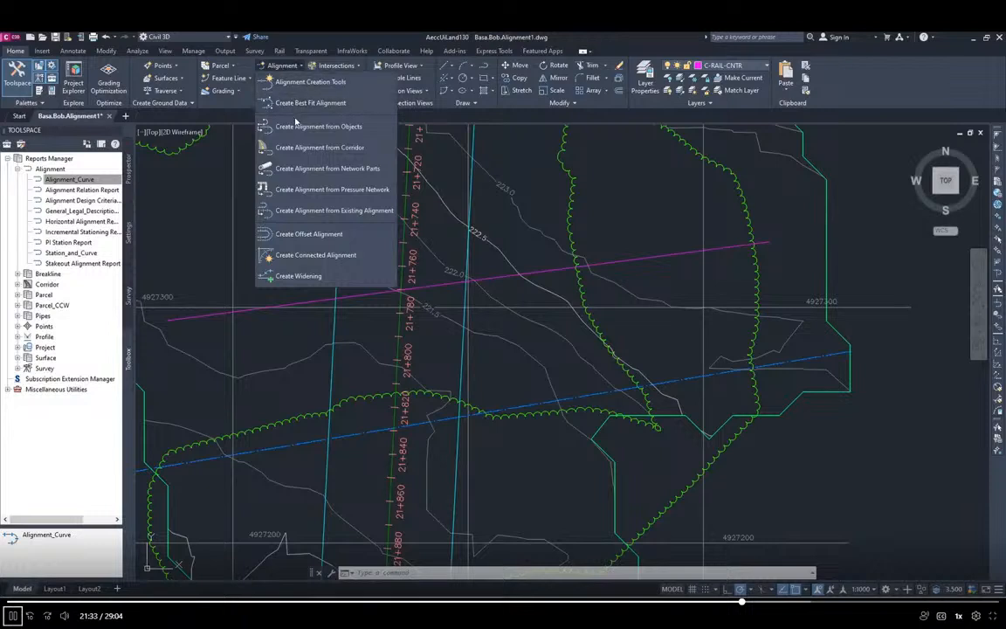
{"action": "left_click", "coordinate": [308, 131]}
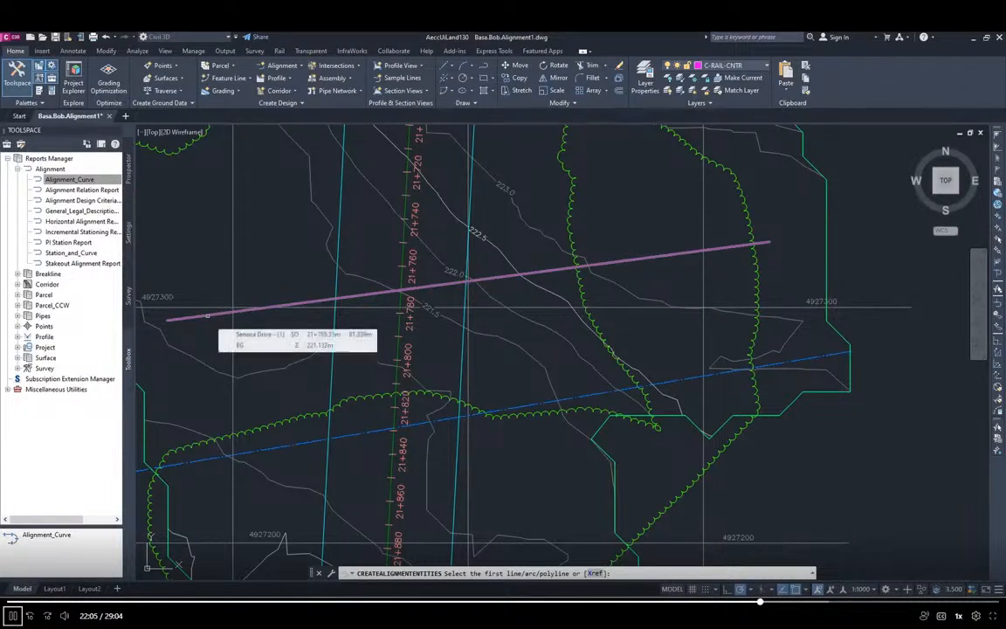
{"action": "left_click", "coordinate": [207, 316]}
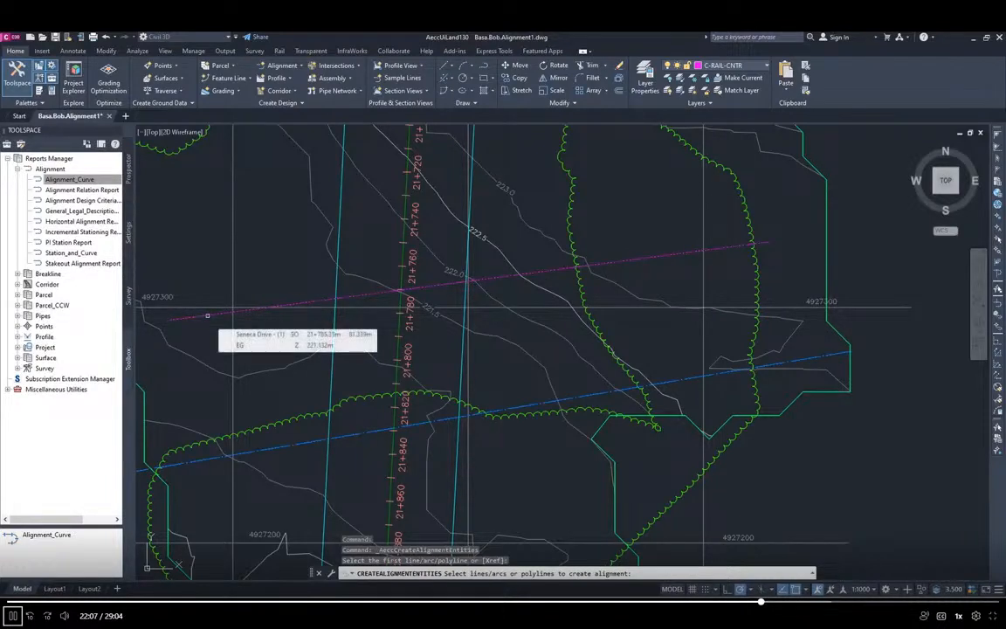
{"action": "key", "text": "Return"}
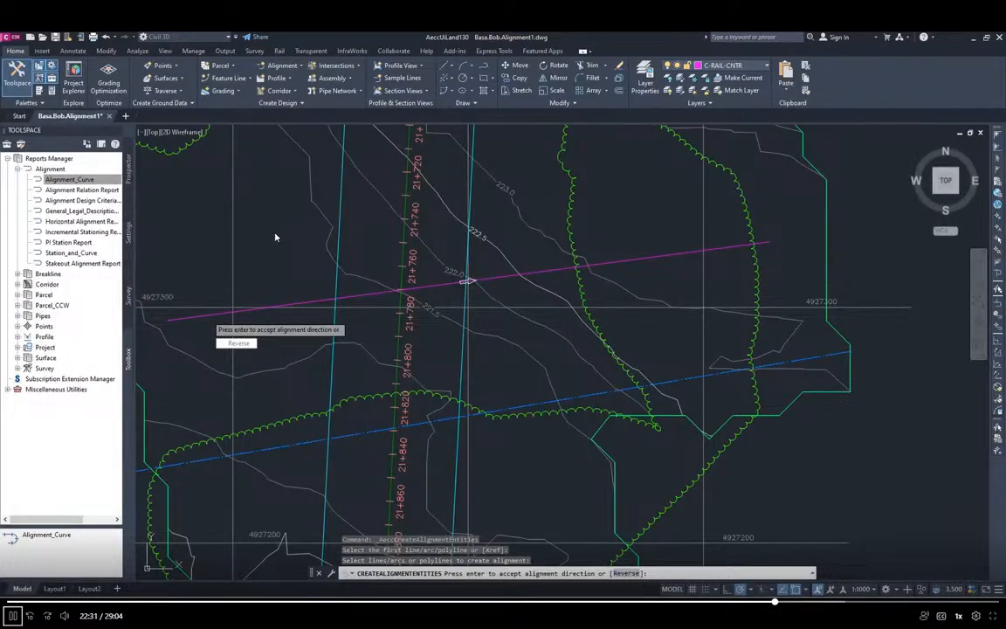
{"action": "key", "text": "Return"}
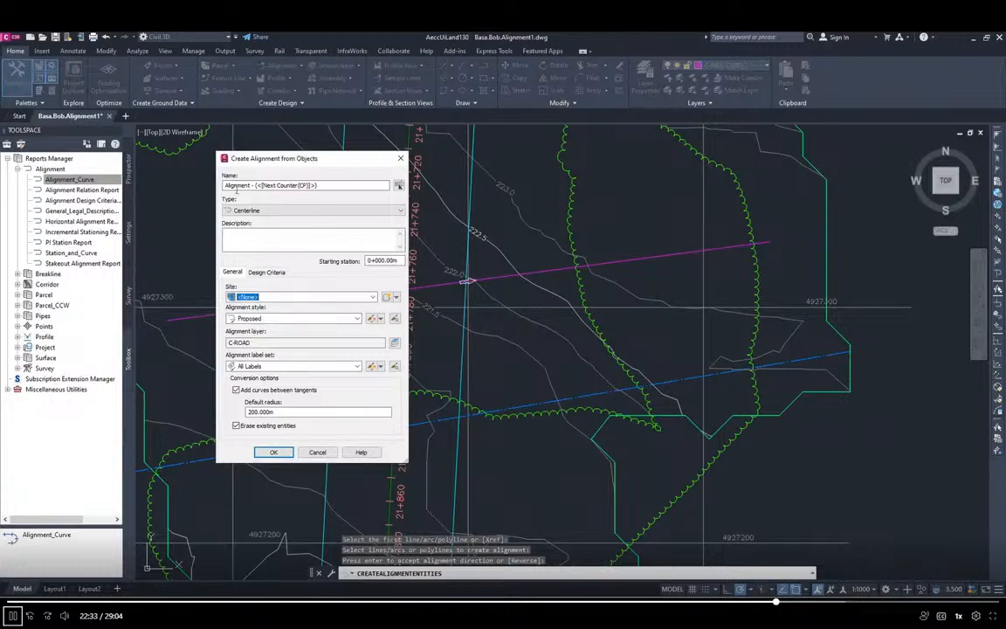
Consult page 42 of the Acrobat instructions for the alignment settings and change the first part of the alignment name to Bovine Blvd.
{"action": "left_click_drag", "start_coordinate": [262, 158], "coordinate": [212, 143]}
{"action": "key", "text": "alt+Tab"}
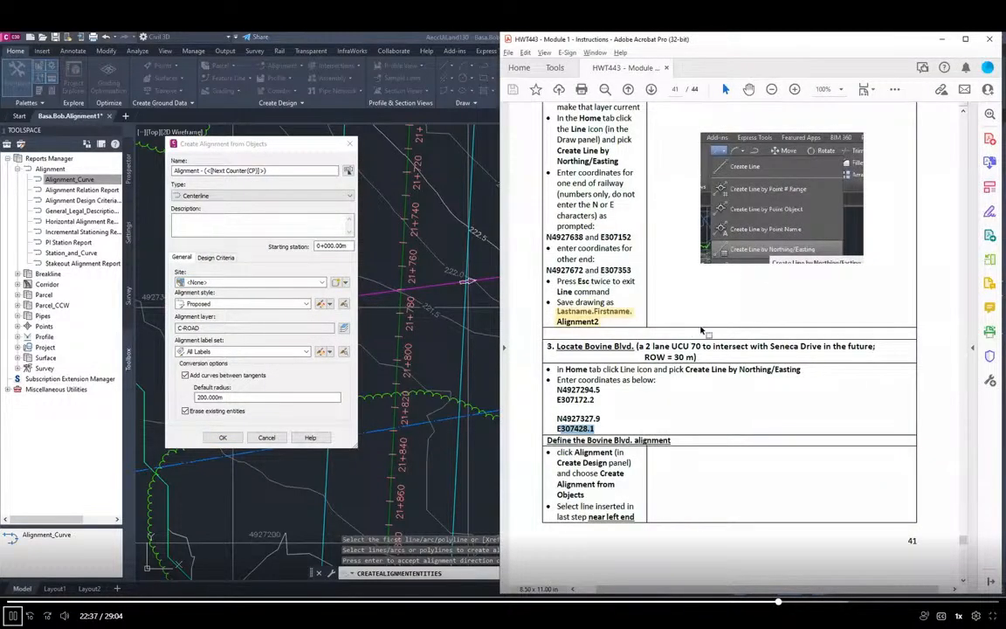
{"action": "left_click", "coordinate": [651, 89]}
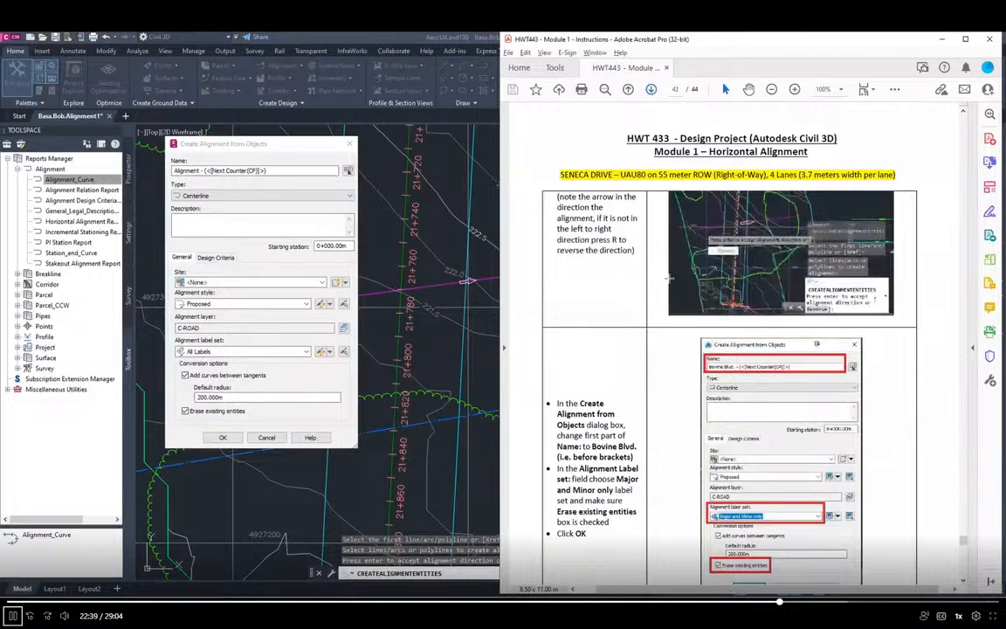
{"action": "scroll", "coordinate": [668, 278], "scroll_direction": "down", "scroll_amount": 1}
{"action": "scroll", "coordinate": [664, 291], "scroll_direction": "down", "scroll_amount": 1}
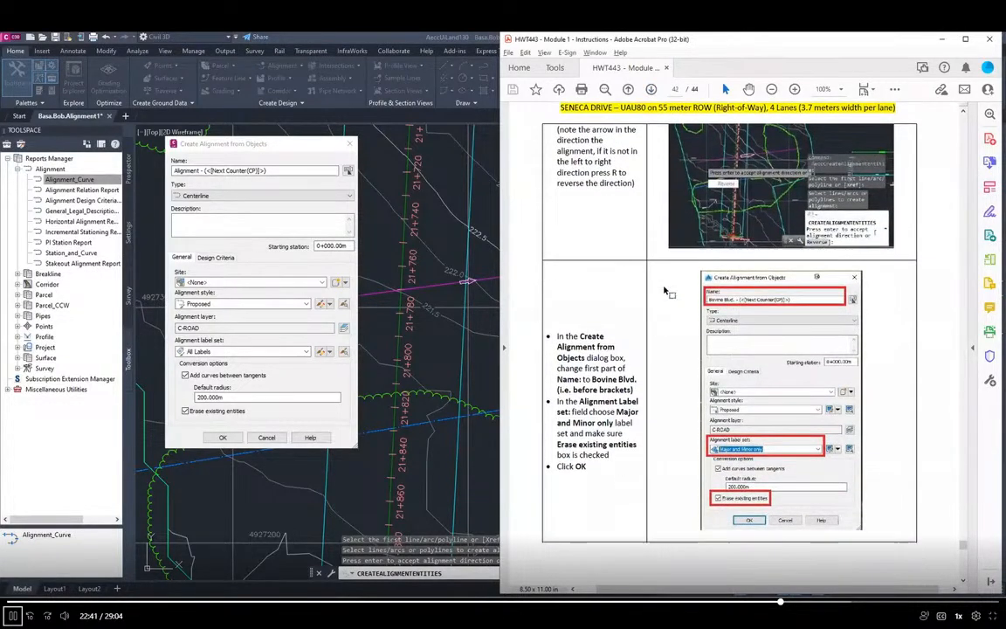
{"action": "scroll", "coordinate": [664, 291], "scroll_direction": "down", "scroll_amount": 1}
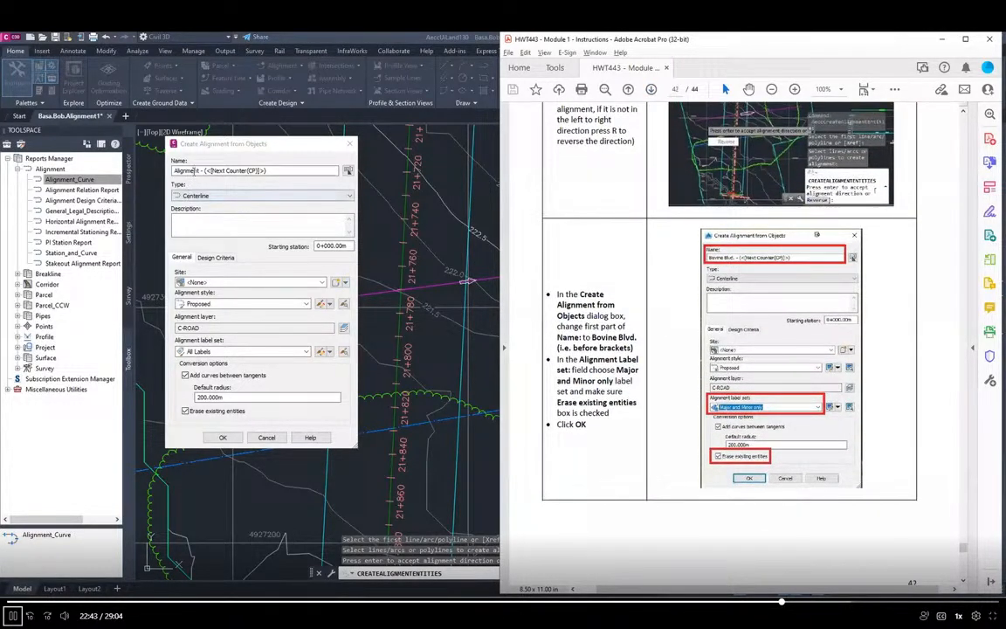
{"action": "left_click_drag", "start_coordinate": [200, 171], "coordinate": [193, 171]}
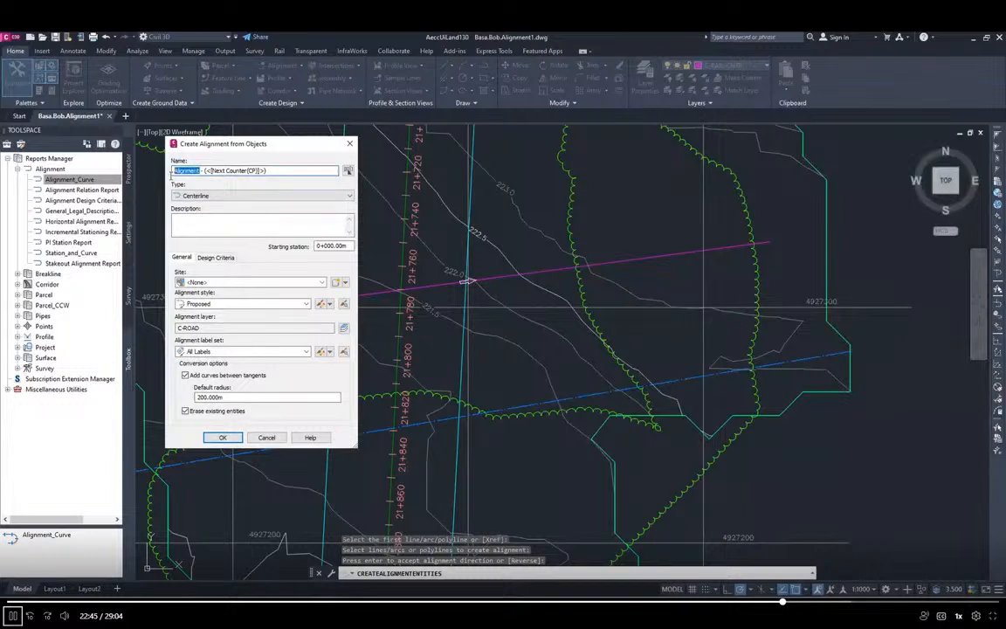
{"action": "type", "text": "Bovine"}
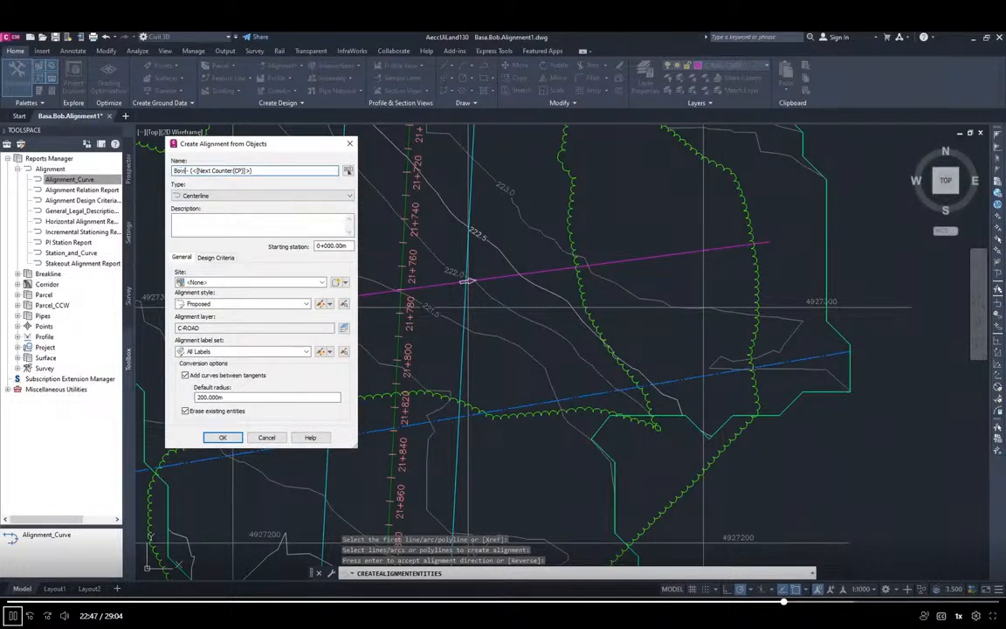
{"action": "type", "text": " Blvd."}
Set the alignment label set to Major and Minor only, check the settings against the Acrobat instructions, and create the alignment.
{"action": "key", "text": "alt+Tab"}
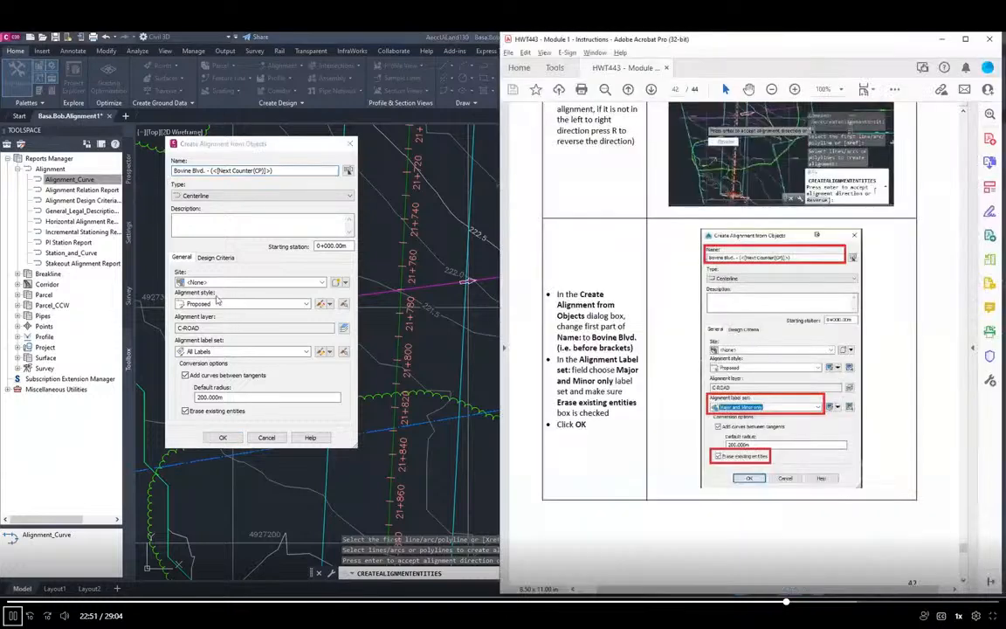
{"action": "left_click", "coordinate": [225, 361]}
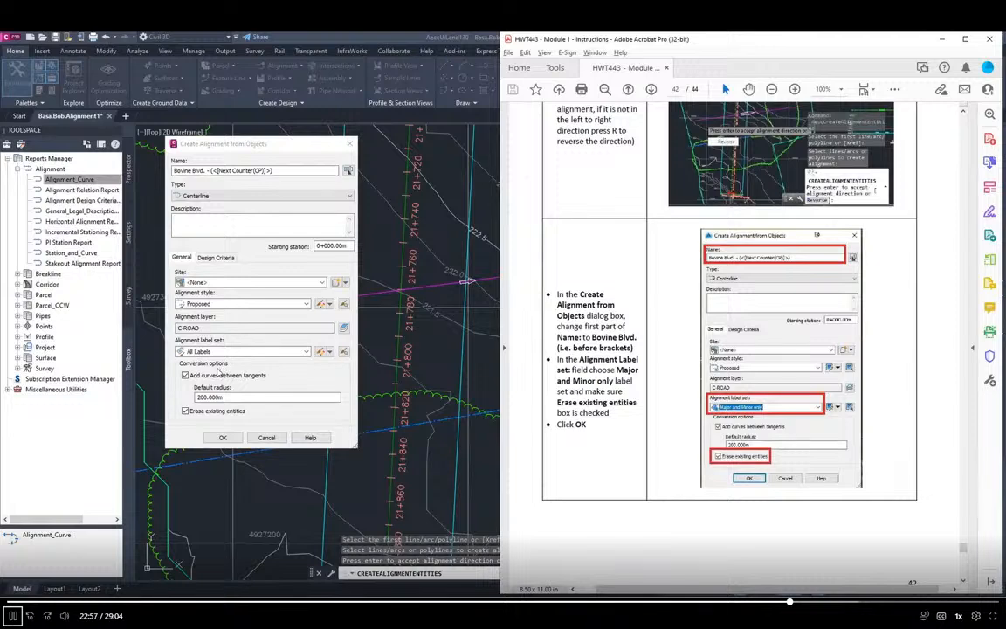
{"action": "left_click", "coordinate": [247, 351]}
{"action": "left_click", "coordinate": [214, 371]}
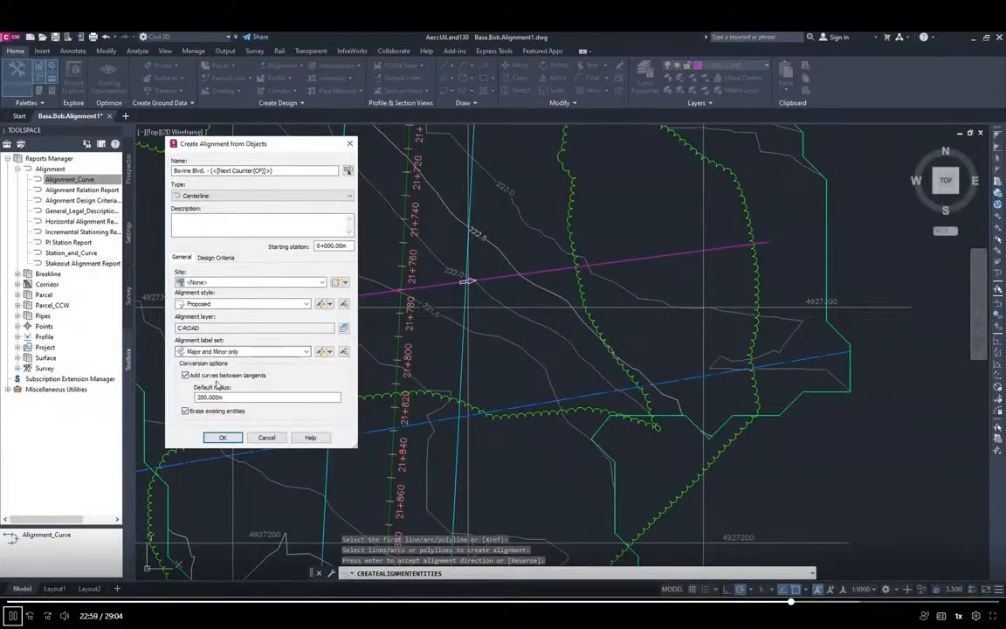
{"action": "key", "text": "alt+Tab"}
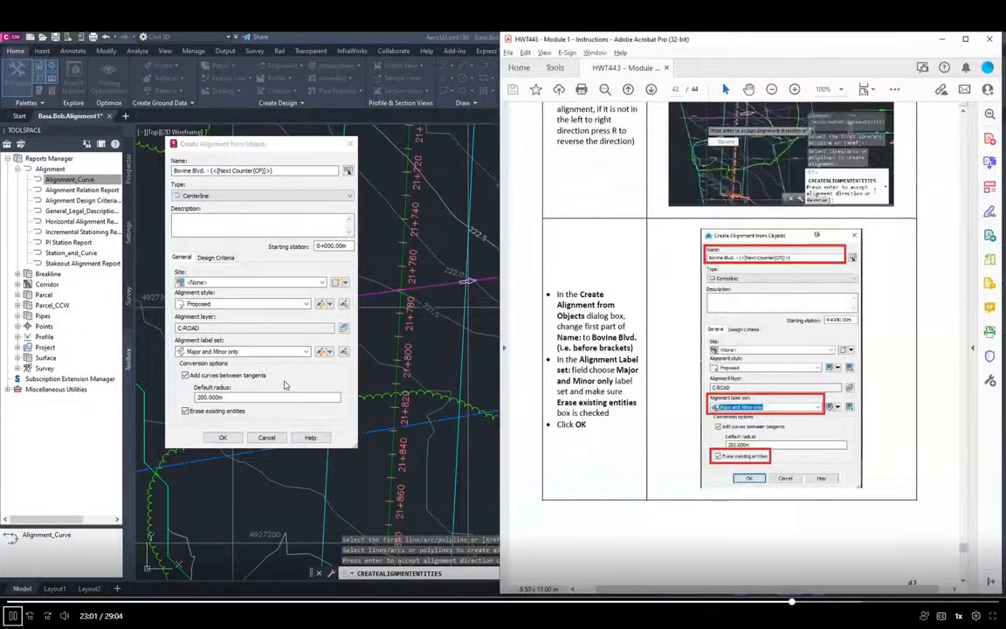
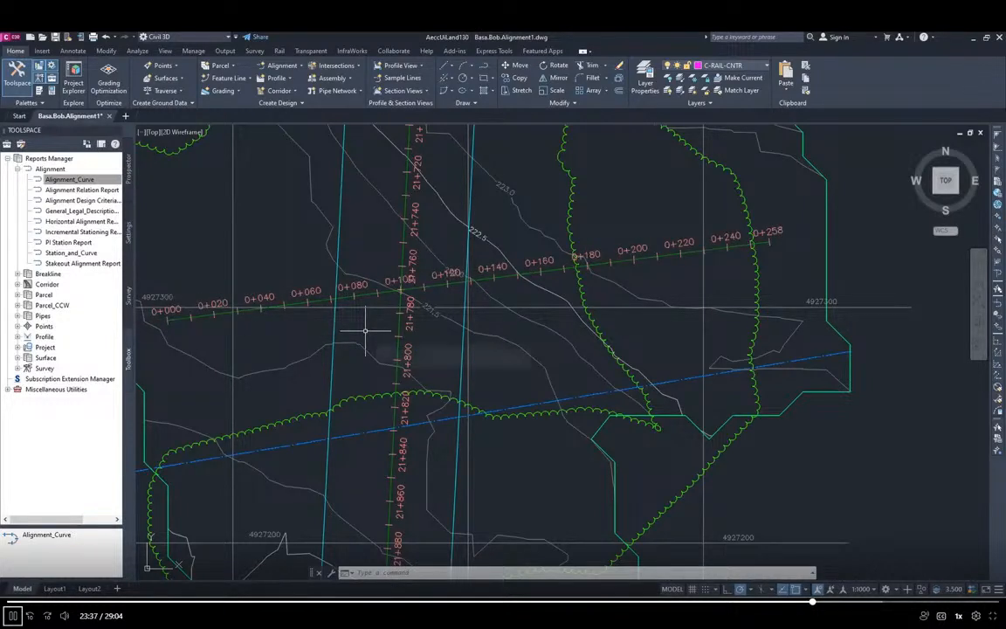
Examine the crossing of Bovine Blvd. and Seneca Drive in Civil 3D and read page 43 of the Acrobat instructions on setting its station.
{"action": "mouse_move", "coordinate": [365, 330]}
{"action": "scroll", "coordinate": [365, 330], "scroll_direction": "up", "scroll_amount": 5}
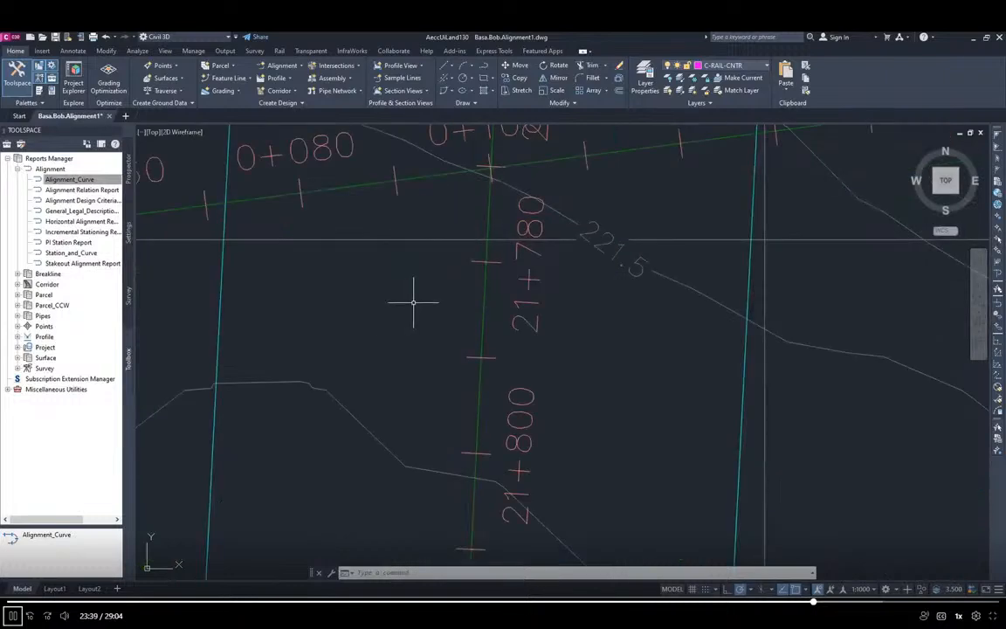
{"action": "scroll", "coordinate": [413, 299], "scroll_direction": "down", "scroll_amount": 3}
{"action": "scroll", "coordinate": [420, 298], "scroll_direction": "down", "scroll_amount": 2}
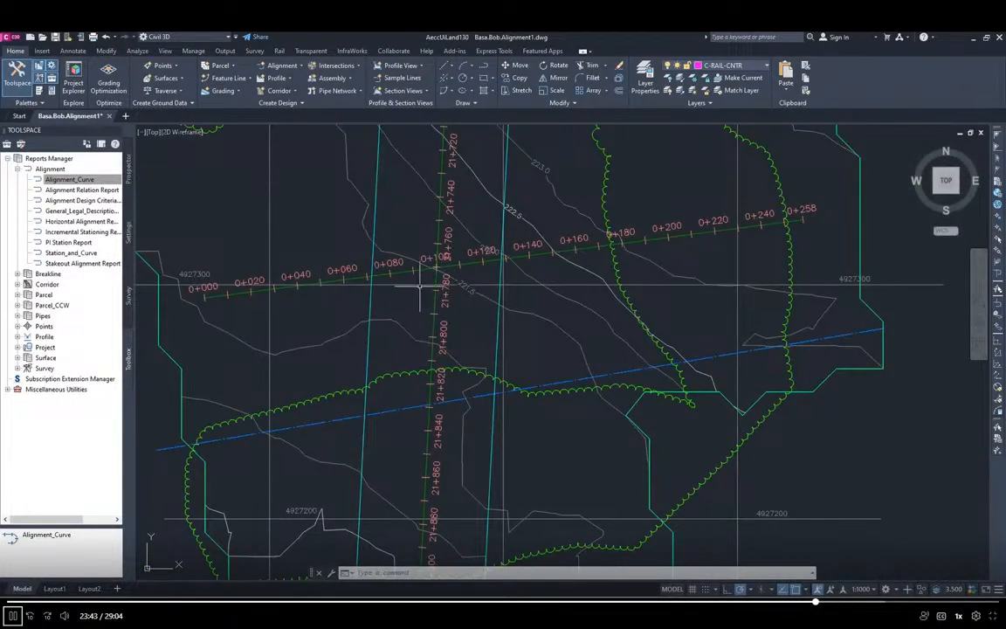
{"action": "scroll", "coordinate": [431, 271], "scroll_direction": "up", "scroll_amount": 2}
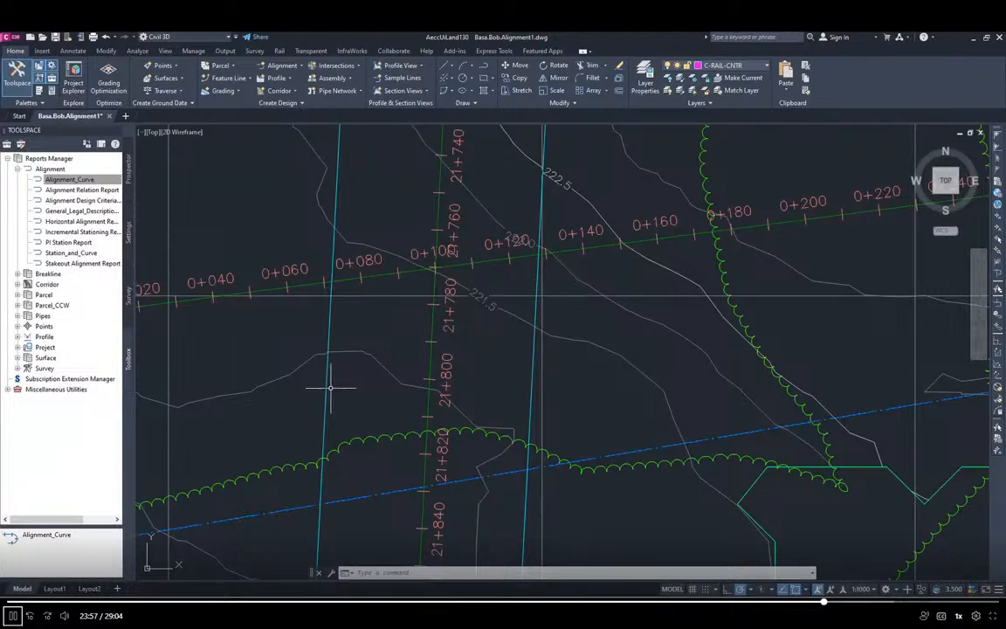
{"action": "key", "text": "alt+Tab"}
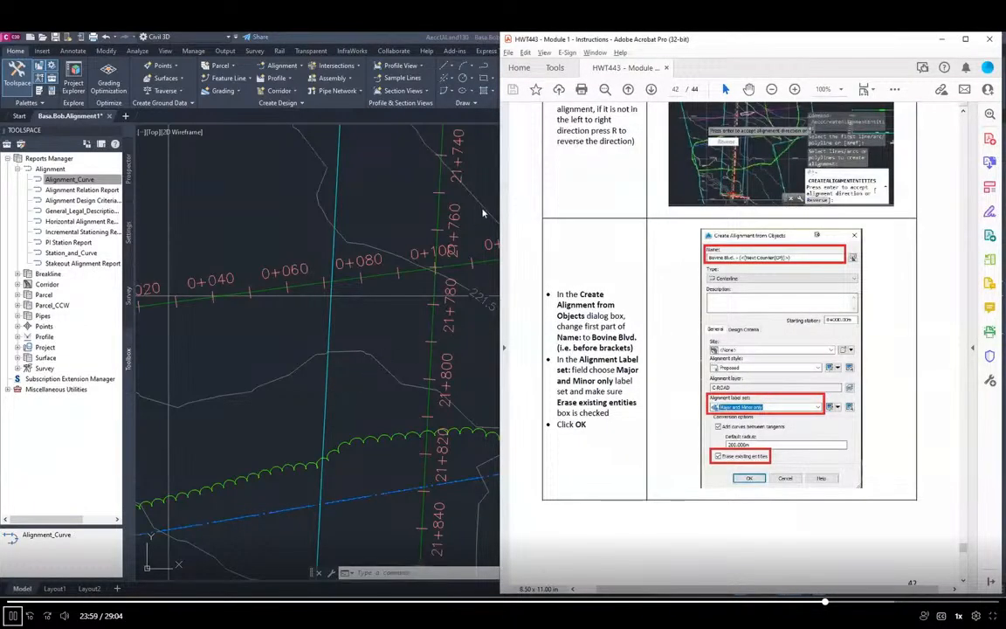
{"action": "left_click", "coordinate": [651, 88]}
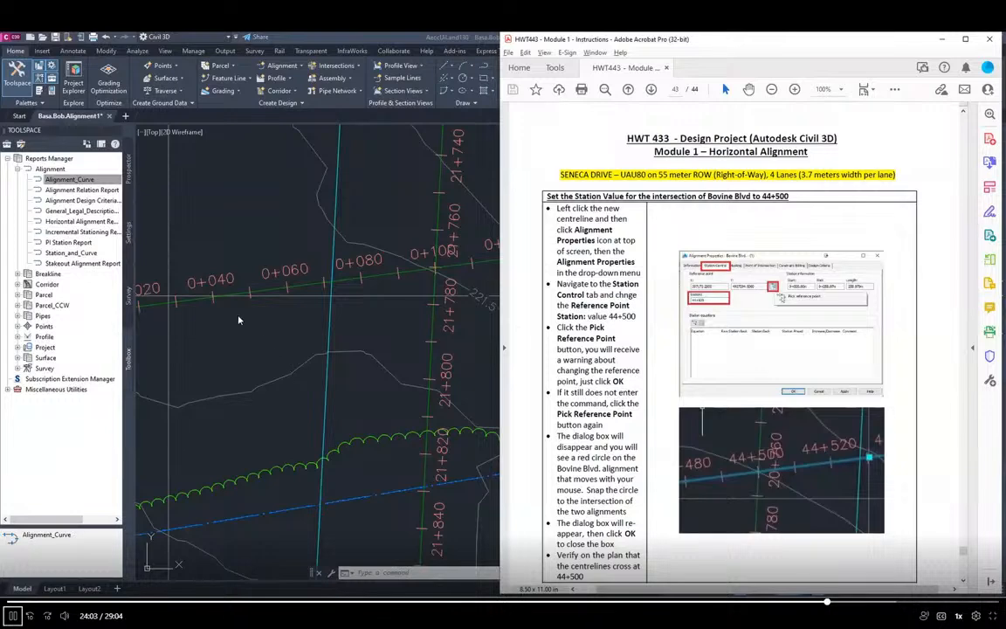
Select the Bovine Blvd. alignment in Civil 3D and open the Station Control settings of its Alignment Properties, following page 43 of the Acrobat instructions.
{"action": "key", "text": "alt+Tab"}
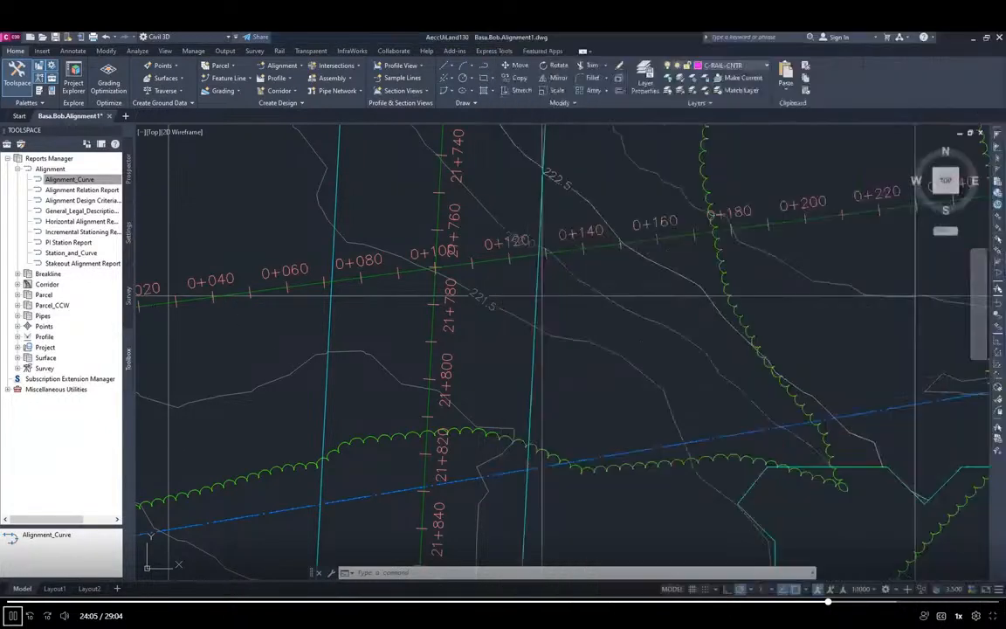
{"action": "left_click", "coordinate": [156, 303]}
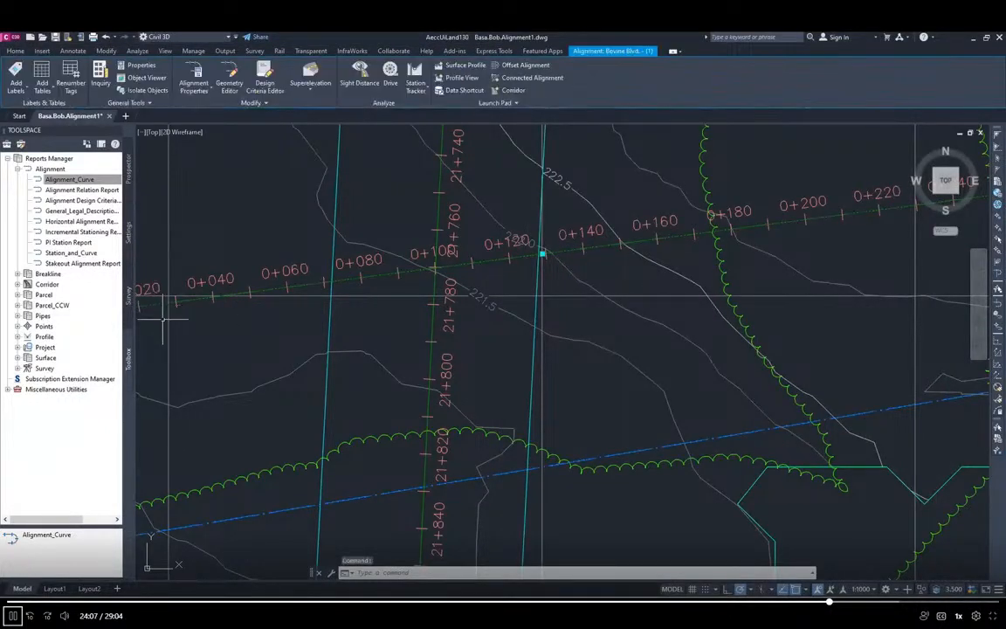
{"action": "key", "text": "alt+Tab"}
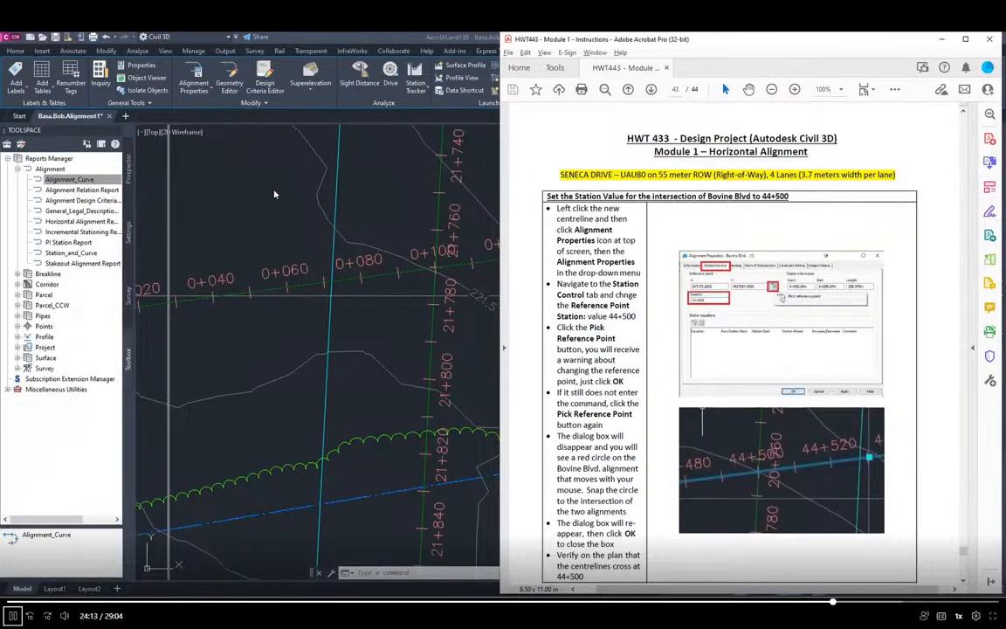
{"action": "left_click", "coordinate": [193, 80]}
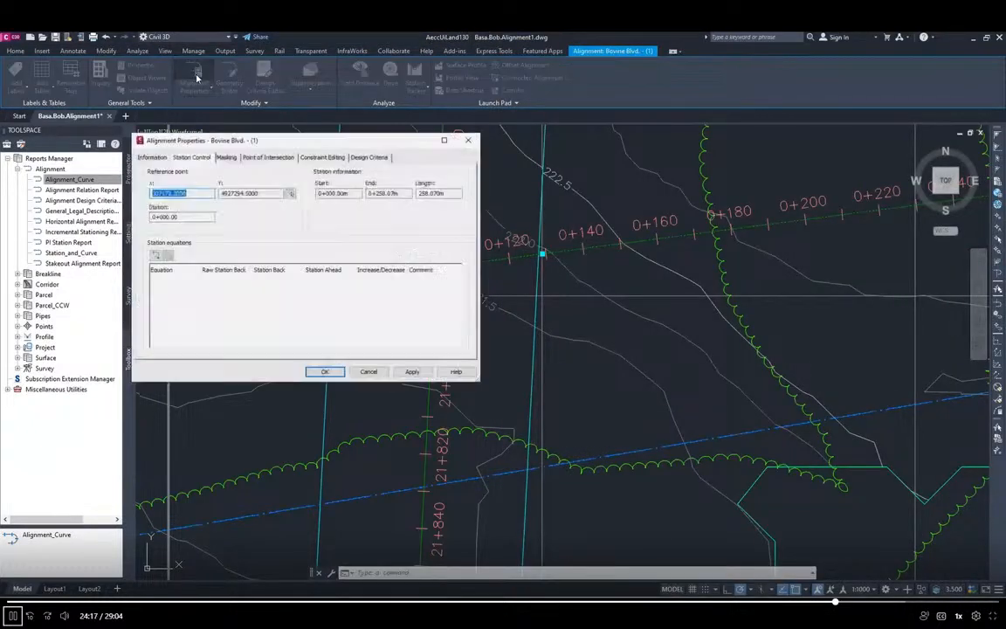
{"action": "left_click_drag", "start_coordinate": [254, 142], "coordinate": [206, 121]}
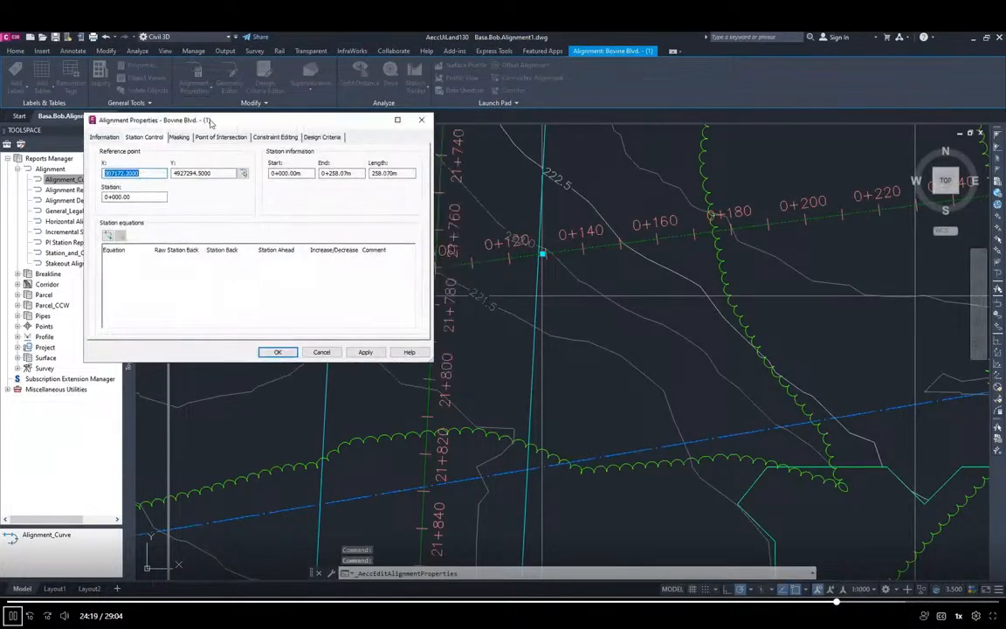
{"action": "key", "text": "alt+Tab"}
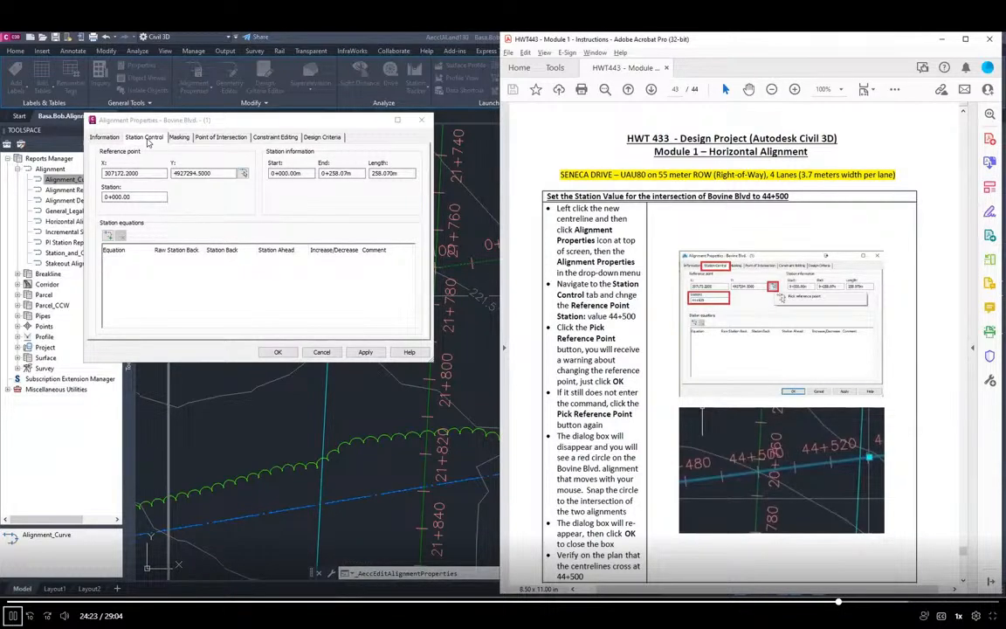
{"action": "left_click", "coordinate": [148, 143]}
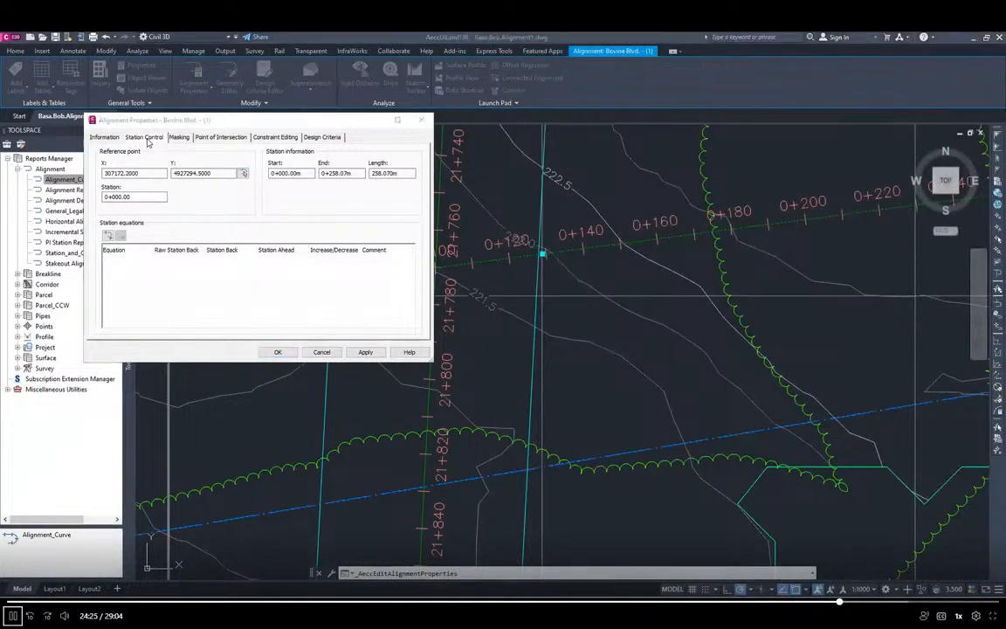
Check the required station in the Acrobat instructions and try to set the Bovine Blvd. reference point station to 44500, accepting the change warning.
{"action": "key", "text": "alt+Tab"}
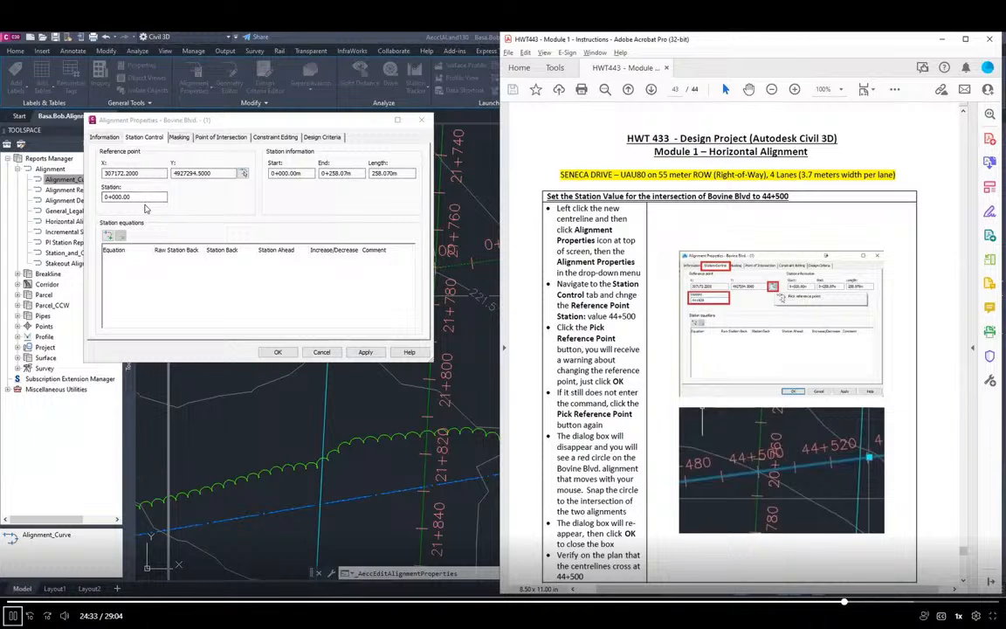
{"action": "left_click", "coordinate": [96, 202]}
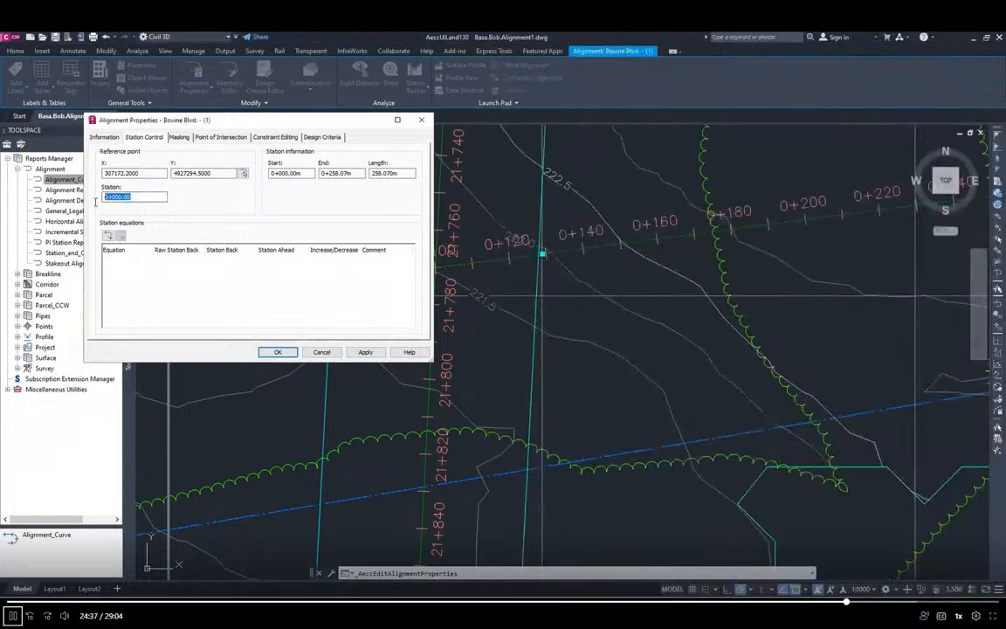
{"action": "type", "text": "45"}
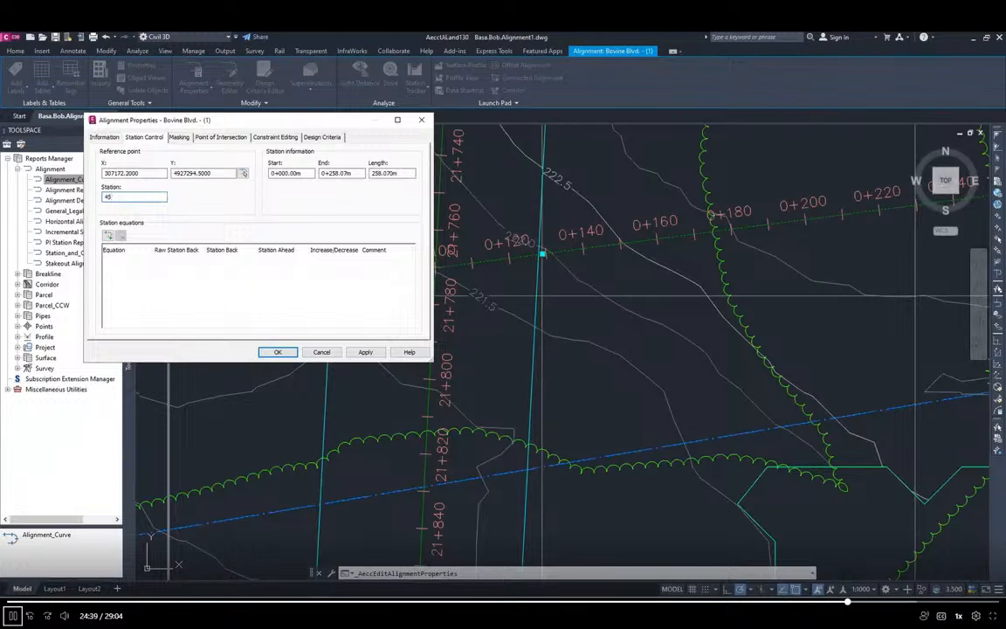
{"action": "key", "text": "alt+Tab"}
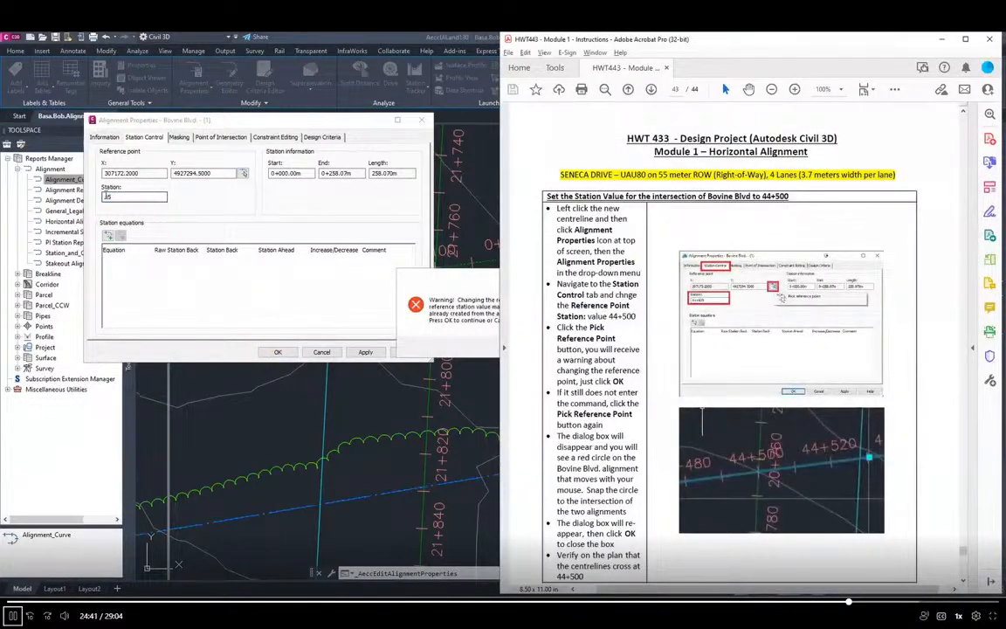
{"action": "left_click", "coordinate": [116, 198]}
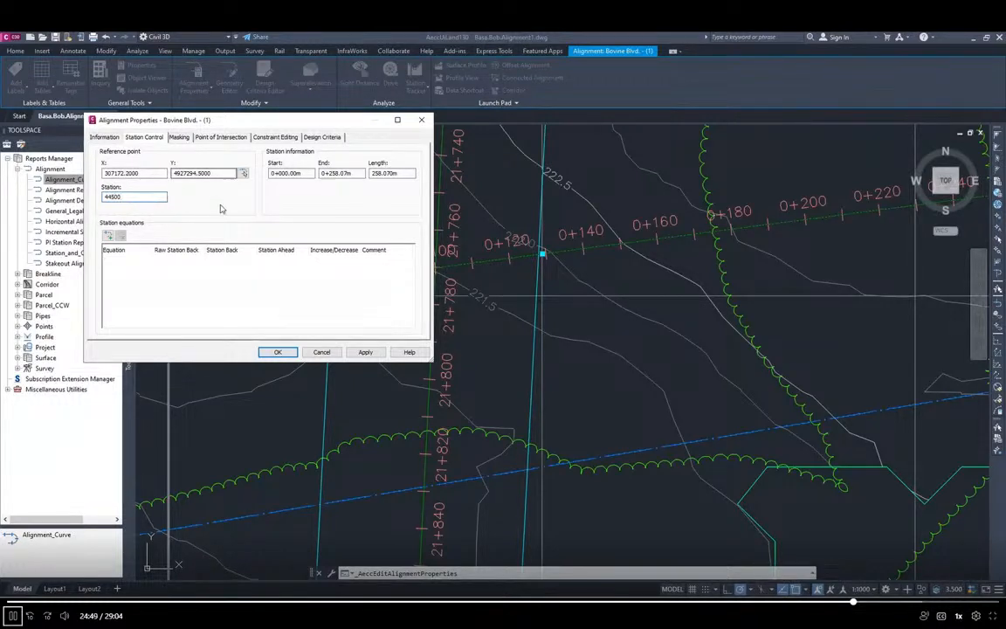
{"action": "key", "text": "Tab"}
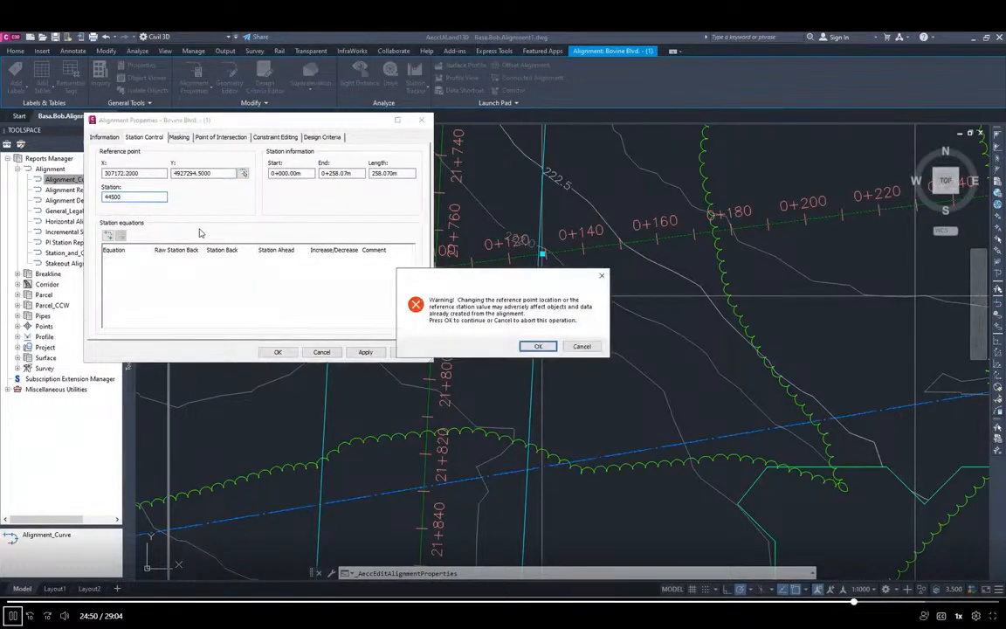
{"action": "left_click", "coordinate": [537, 347]}
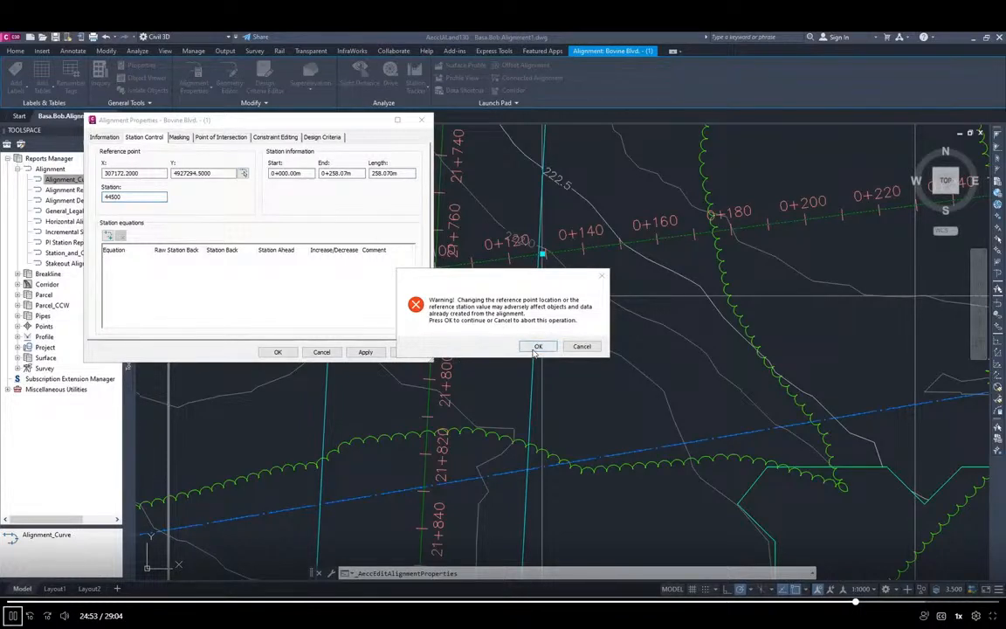
{"action": "left_click", "coordinate": [536, 347]}
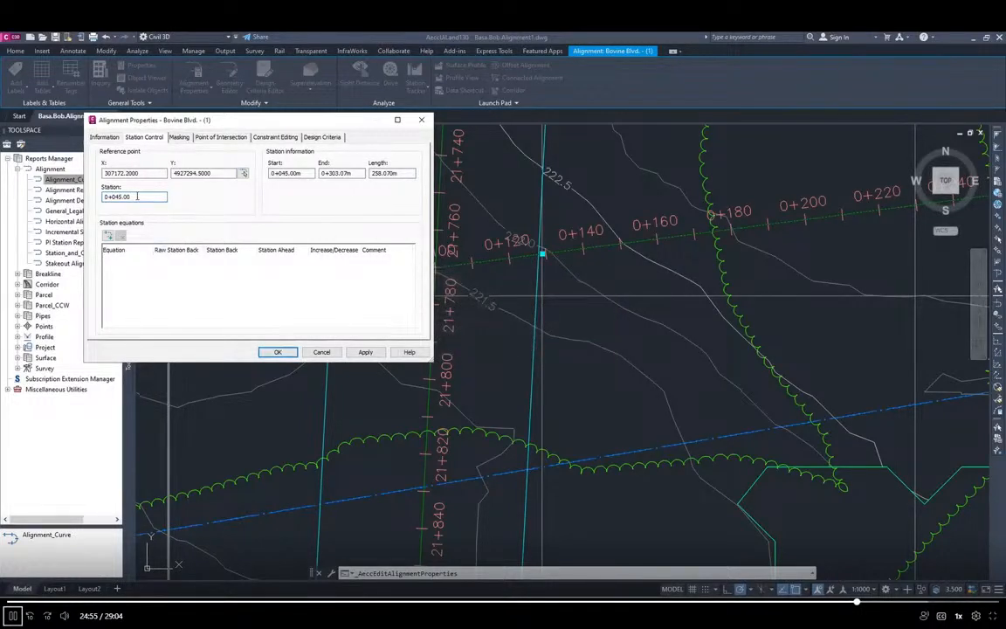
Set the reference point station of Bovine Blvd. to 44+500 and apply the change.
{"action": "left_click_drag", "start_coordinate": [137, 197], "coordinate": [98, 197]}
{"action": "type", "text": "44"}
{"action": "left_click", "coordinate": [365, 352]}
{"action": "left_click", "coordinate": [272, 264]}
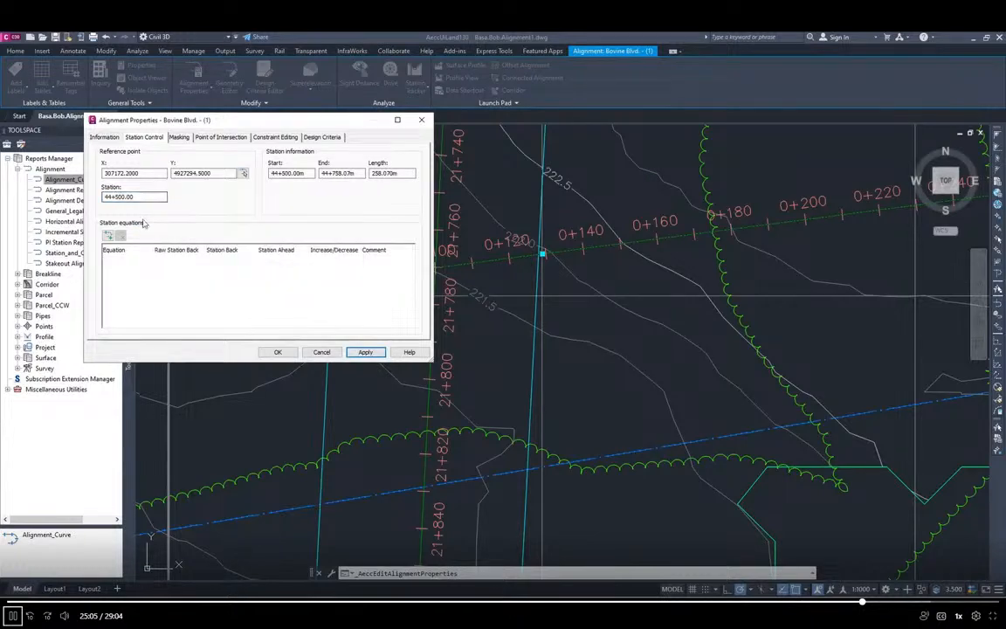
Consult the Acrobat instructions, start picking a new reference point for Bovine Blvd., and check that the Intersection object snap is enabled.
{"action": "key", "text": "alt+Tab"}
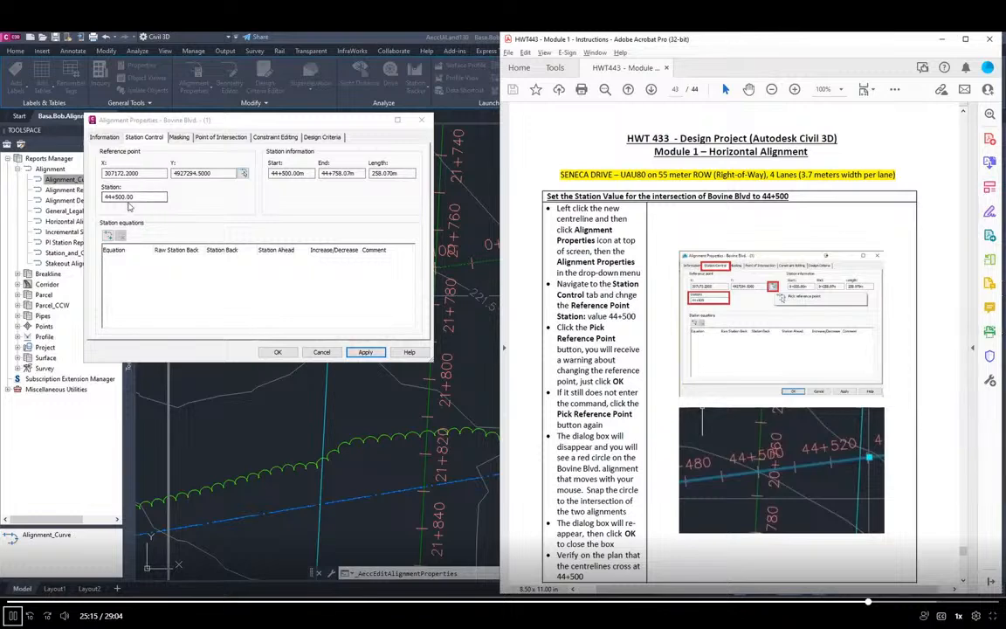
{"action": "left_click", "coordinate": [229, 191]}
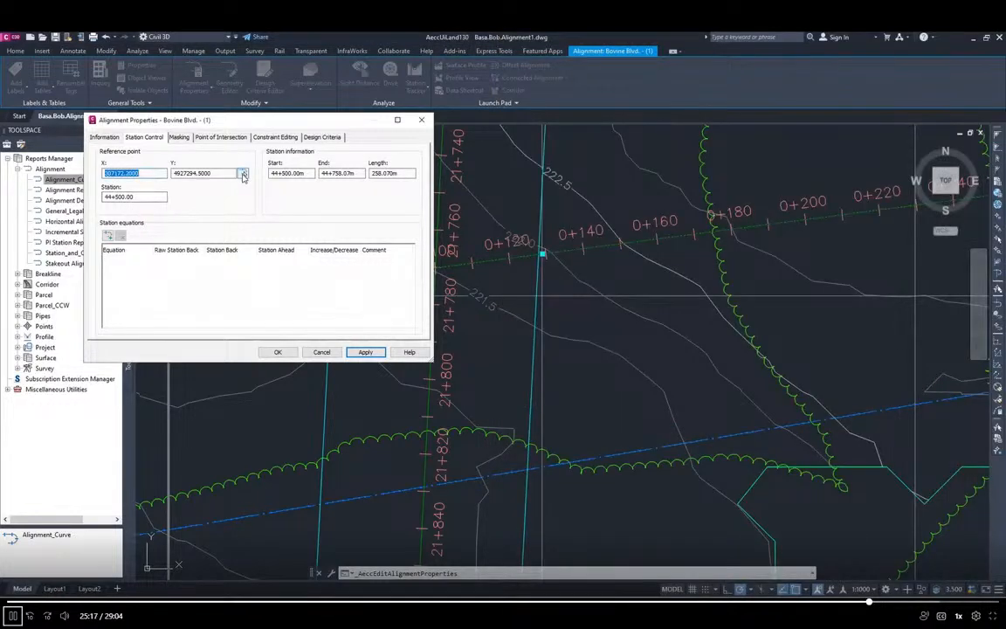
{"action": "left_click", "coordinate": [243, 175]}
{"action": "left_click", "coordinate": [294, 271]}
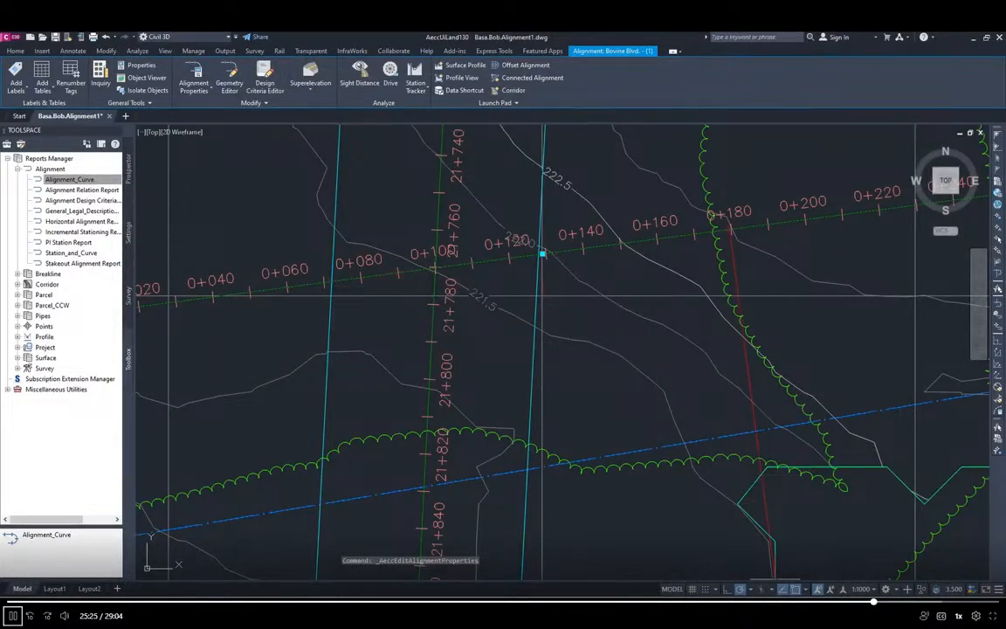
{"action": "left_click", "coordinate": [805, 589]}
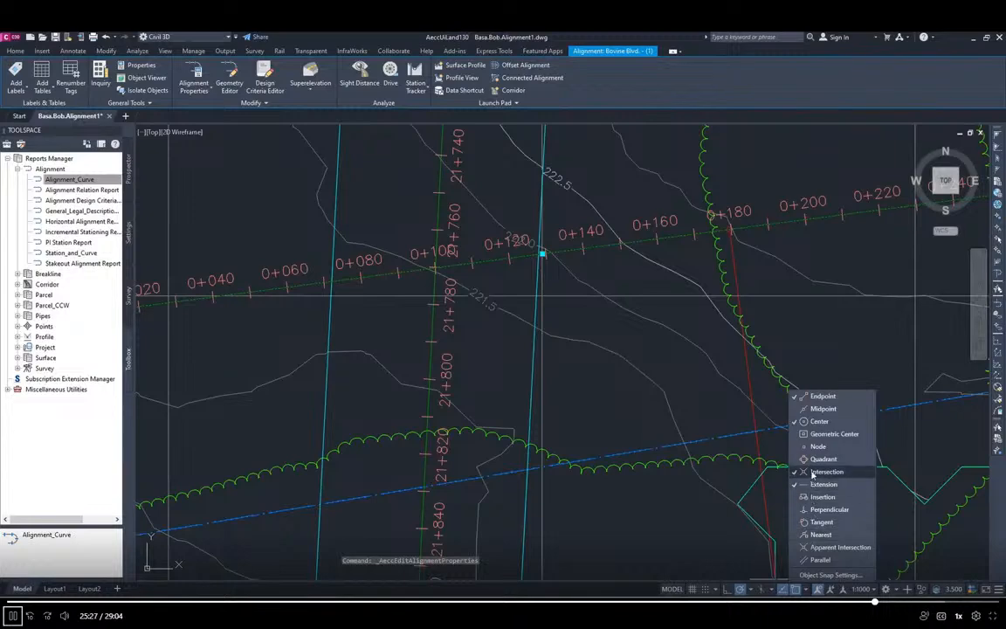
{"action": "left_click", "coordinate": [805, 588]}
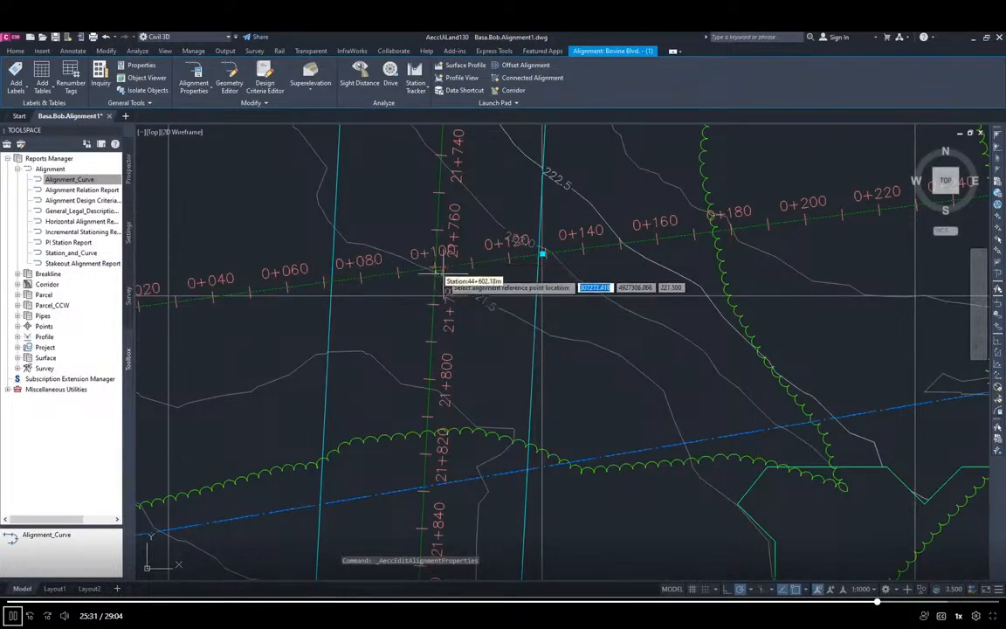
Snap the alignment reference point to the intersection of the Bovine Blvd. and Seneca Drive centrelines.
{"action": "scroll", "coordinate": [428, 295], "scroll_direction": "up", "scroll_amount": 5}
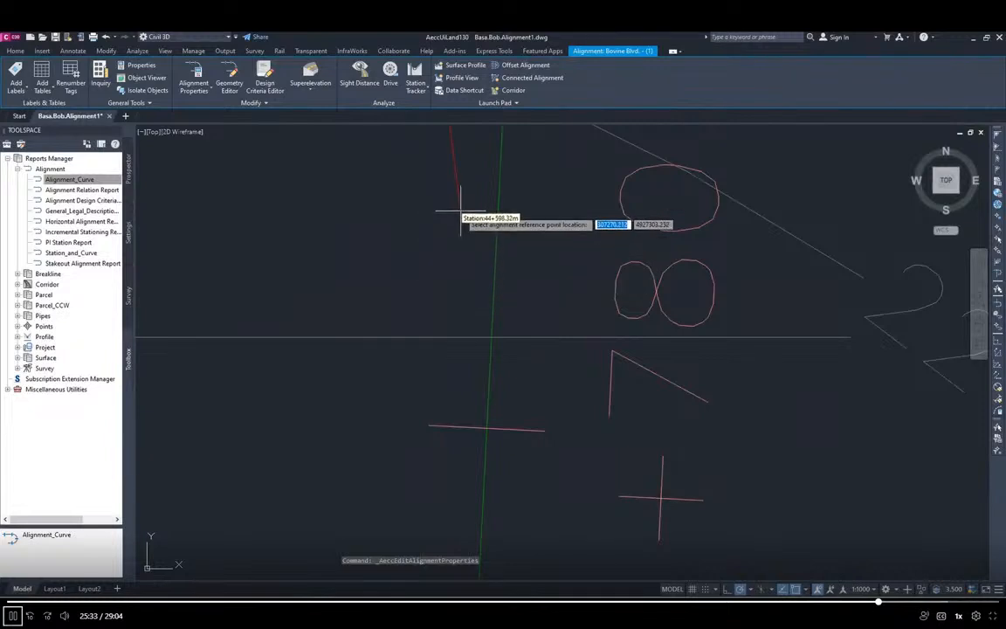
{"action": "middle_click_drag", "start_coordinate": [456, 207], "coordinate": [389, 524]}
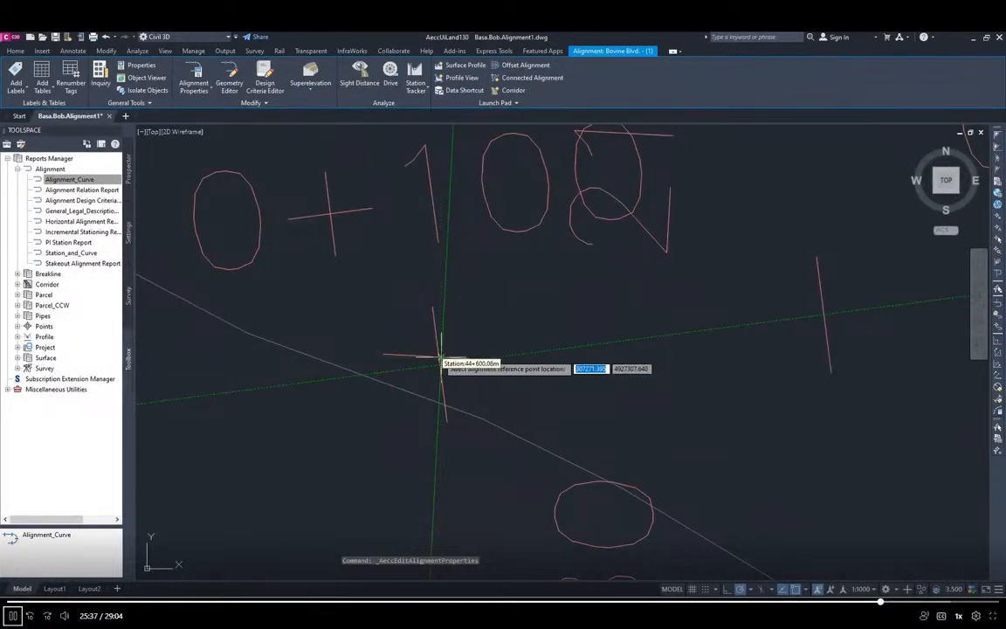
{"action": "scroll", "coordinate": [375, 456], "scroll_direction": "up", "scroll_amount": 4}
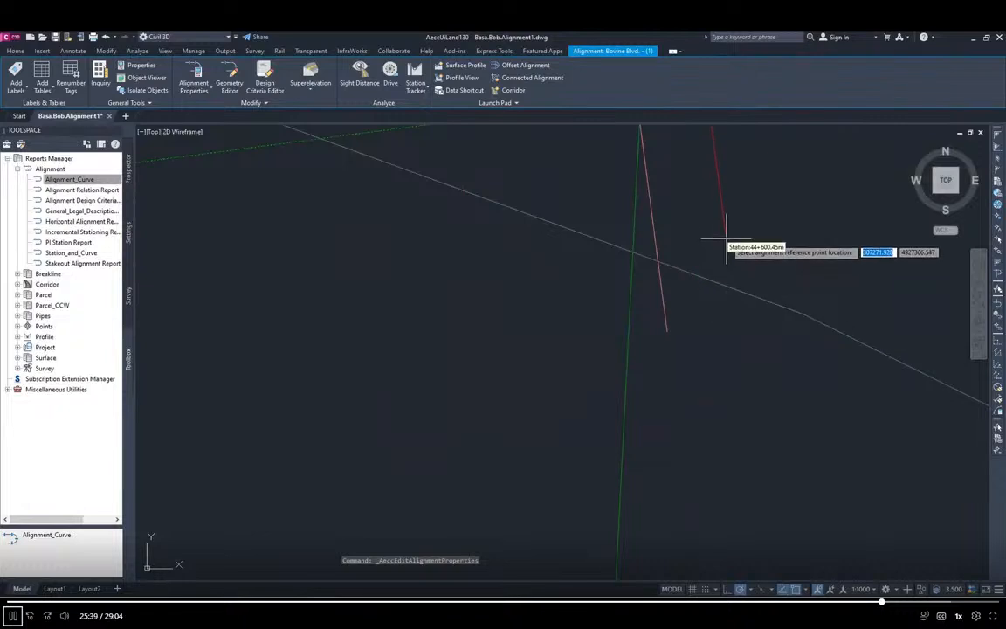
{"action": "middle_click_drag", "start_coordinate": [729, 252], "coordinate": [591, 516]}
{"action": "scroll", "coordinate": [571, 456], "scroll_direction": "up", "scroll_amount": 5}
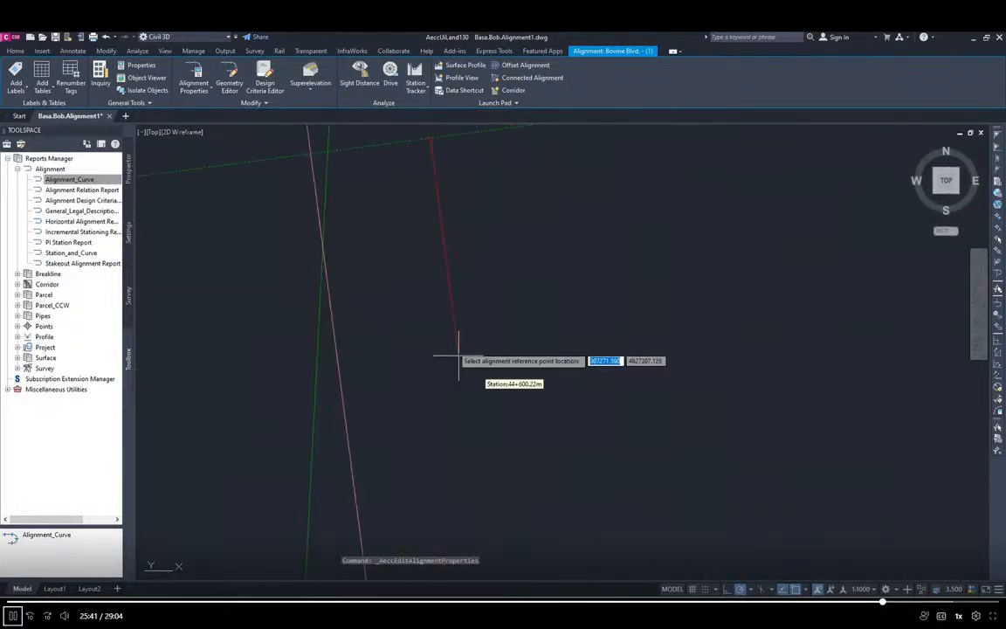
{"action": "middle_click_drag", "start_coordinate": [420, 276], "coordinate": [604, 460]}
{"action": "scroll", "coordinate": [601, 443], "scroll_direction": "up", "scroll_amount": 2}
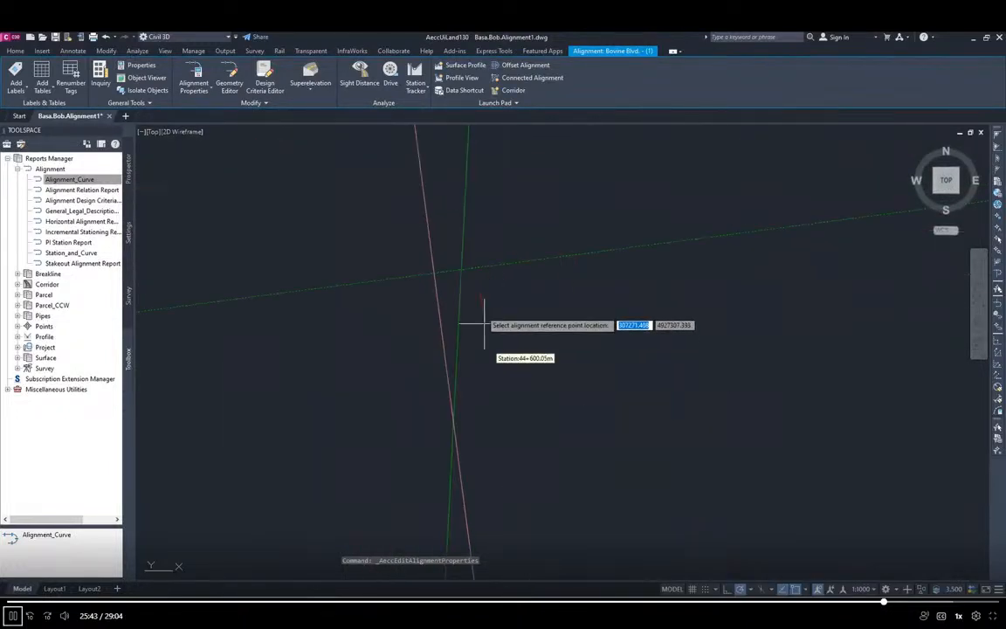
{"action": "left_click", "coordinate": [461, 271]}
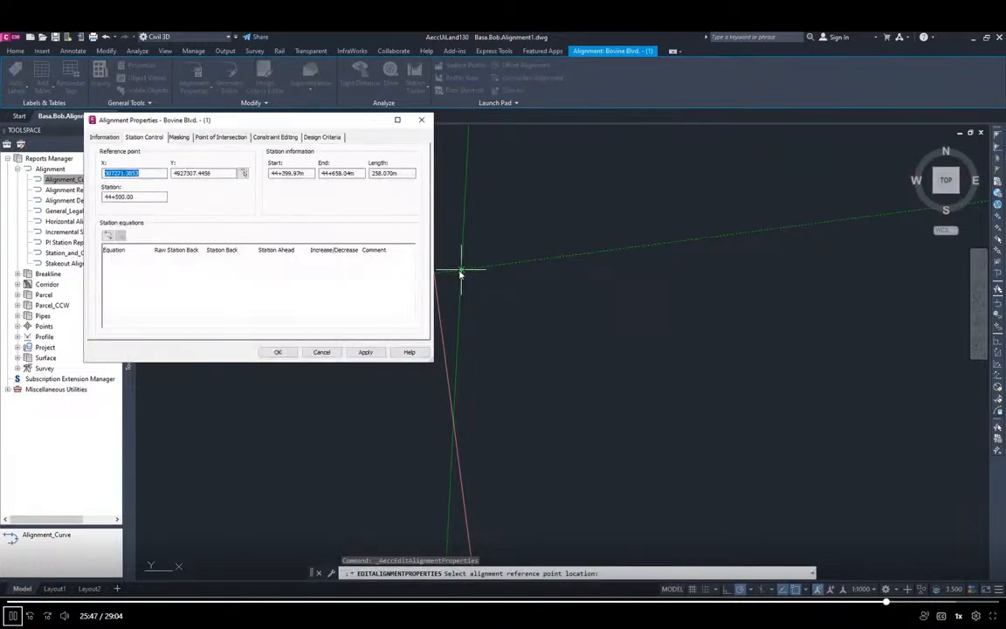
Accept the Bovine Blvd. alignment properties and check the station labels where it crosses Seneca Drive.
{"action": "key", "text": "alt+Tab"}
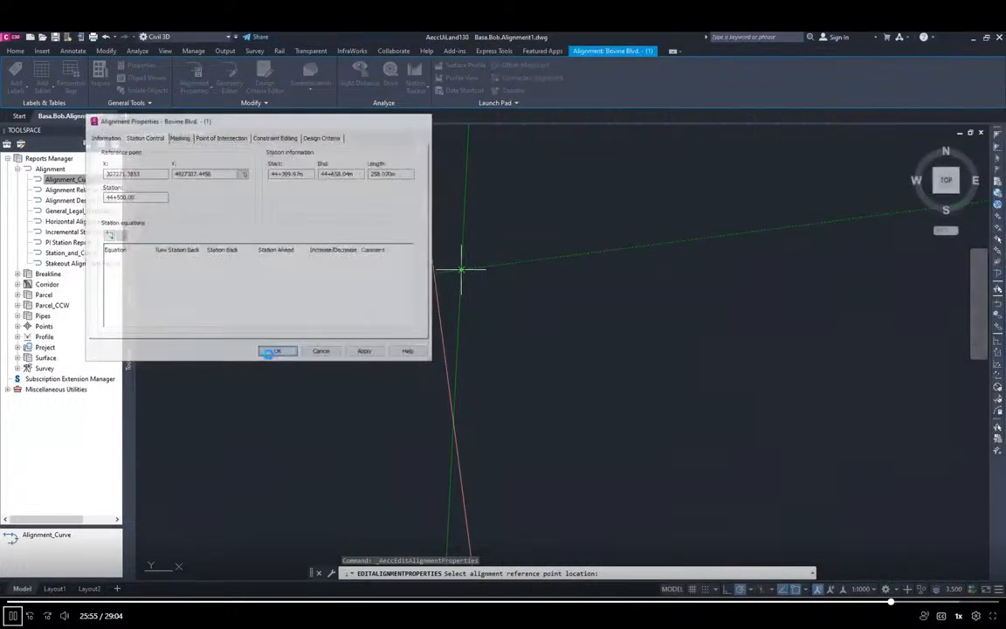
{"action": "left_click", "coordinate": [277, 352]}
{"action": "scroll", "coordinate": [557, 355], "scroll_direction": "up", "scroll_amount": 5}
{"action": "scroll", "coordinate": [591, 384], "scroll_direction": "down", "scroll_amount": 4}
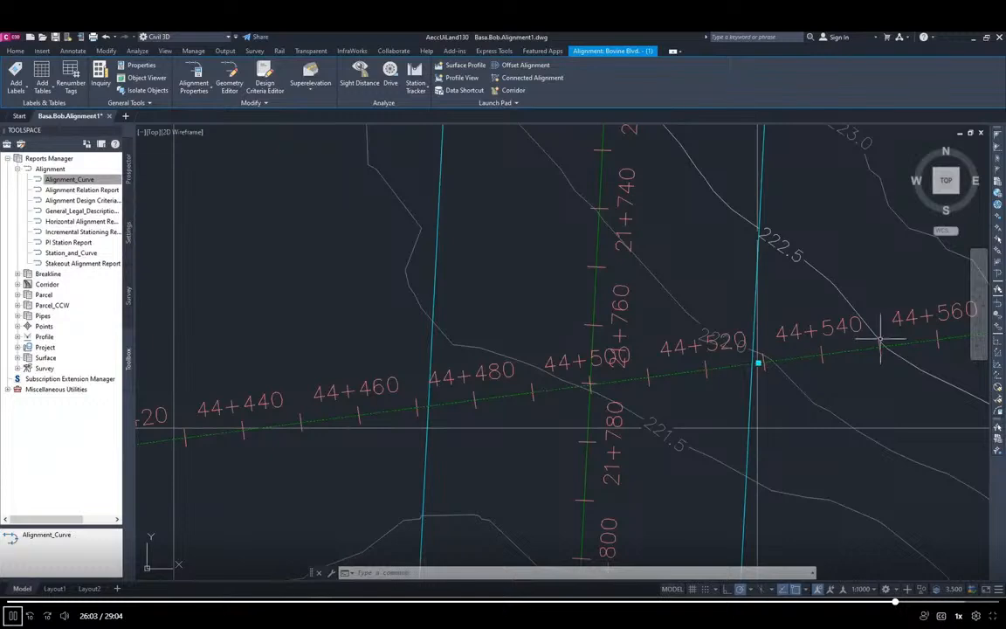
Switch to the Acrobat instructions and read the last page on showing the ROW lines for Bovine Blvd.
{"action": "key", "text": "alt+Tab"}
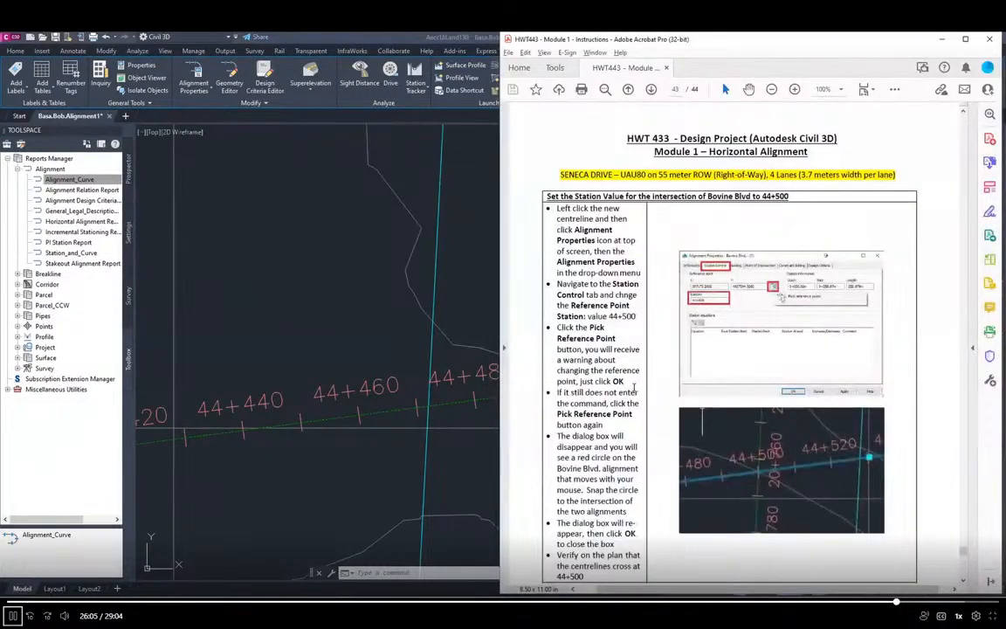
{"action": "scroll", "coordinate": [614, 412], "scroll_direction": "down", "scroll_amount": 1}
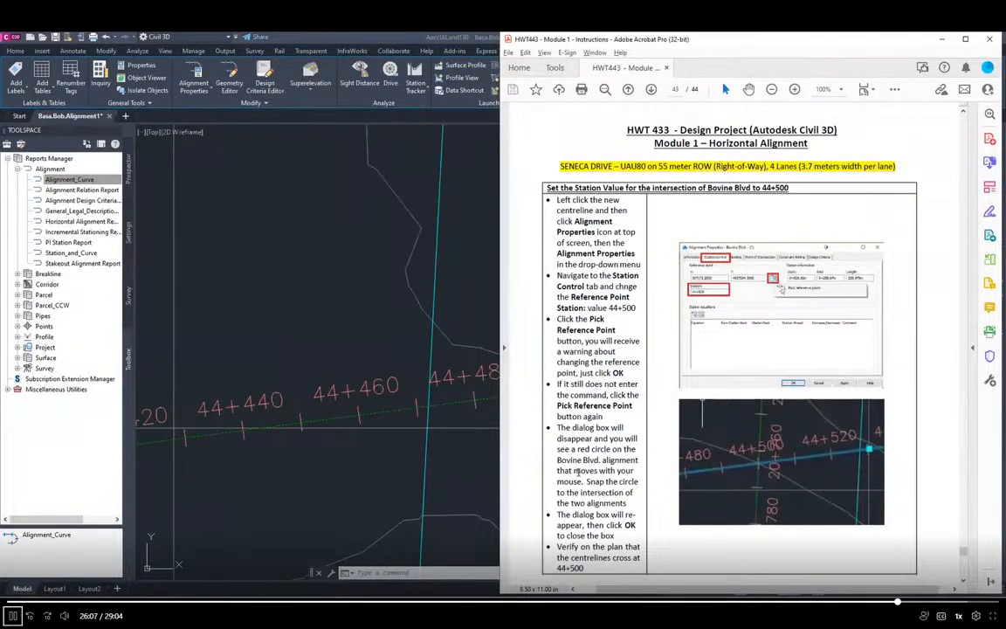
{"action": "left_click", "coordinate": [650, 93]}
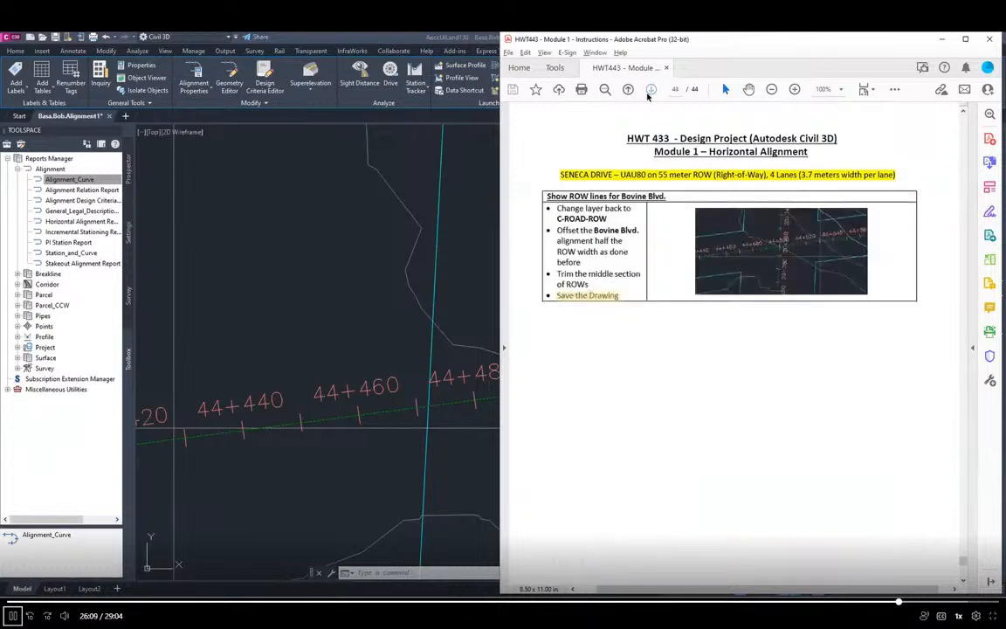
Switch back to Civil 3D, deselect the Bovine Blvd. alignment and make C-ROAD-ROW the current layer.
{"action": "left_click", "coordinate": [309, 298]}
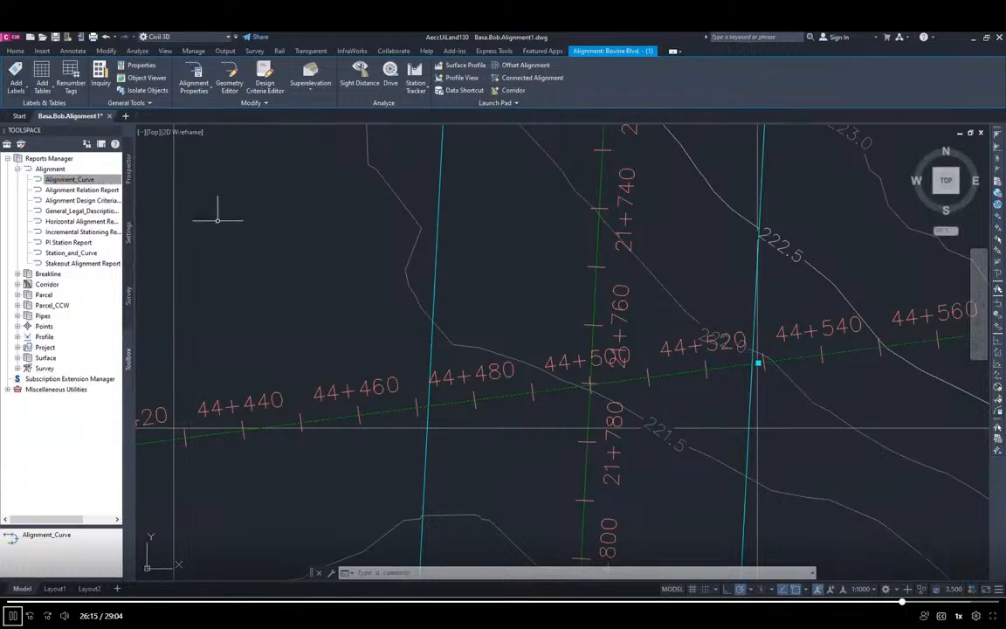
{"action": "key", "text": "Escape"}
{"action": "key", "text": "Escape"}
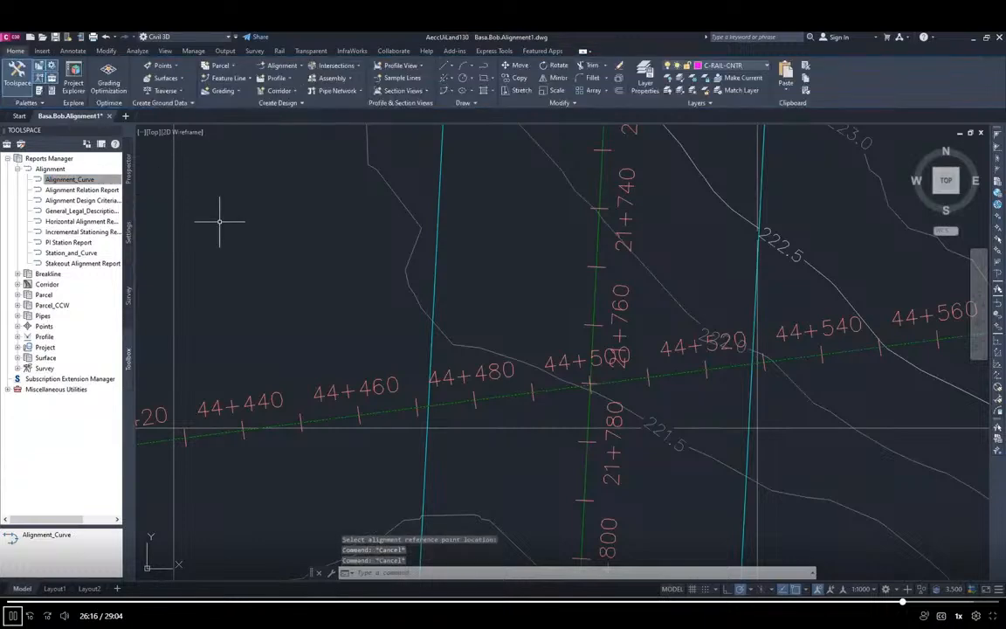
{"action": "left_click", "coordinate": [643, 80]}
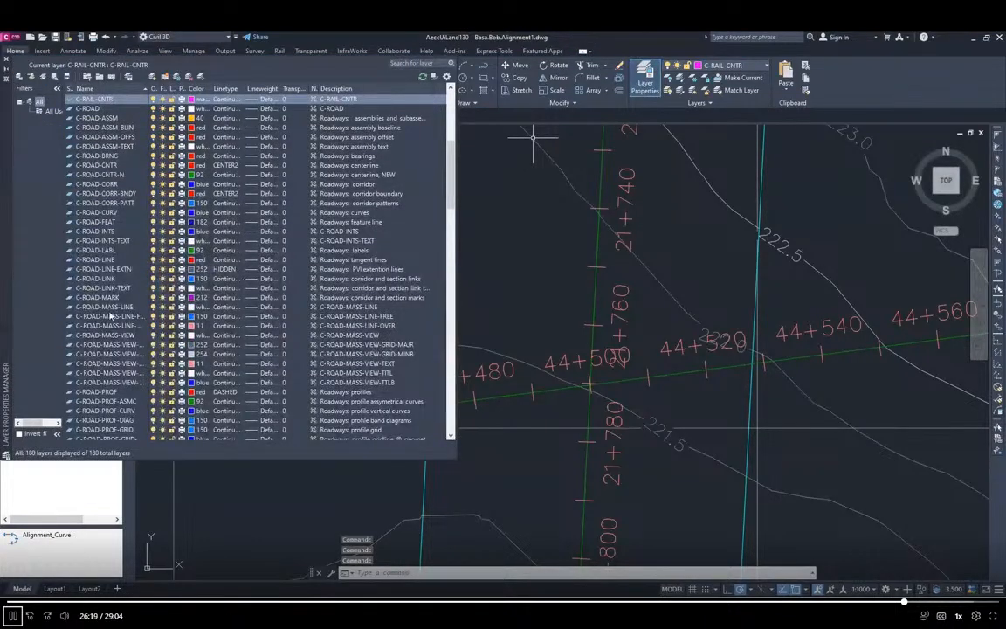
{"action": "scroll", "coordinate": [90, 393], "scroll_direction": "down", "scroll_amount": 11}
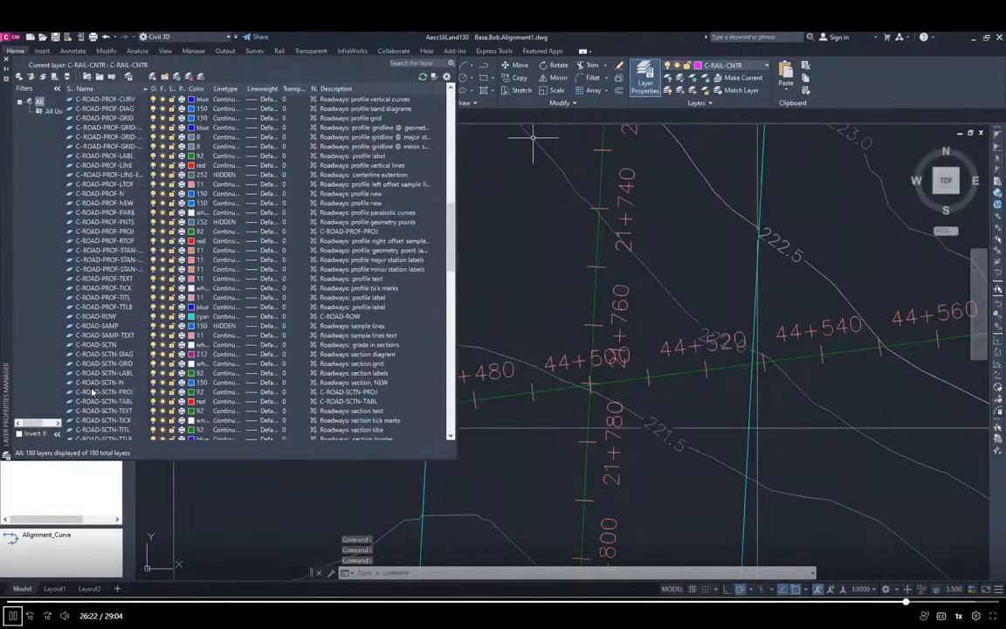
{"action": "left_click", "coordinate": [98, 317]}
{"action": "double_click", "coordinate": [98, 320]}
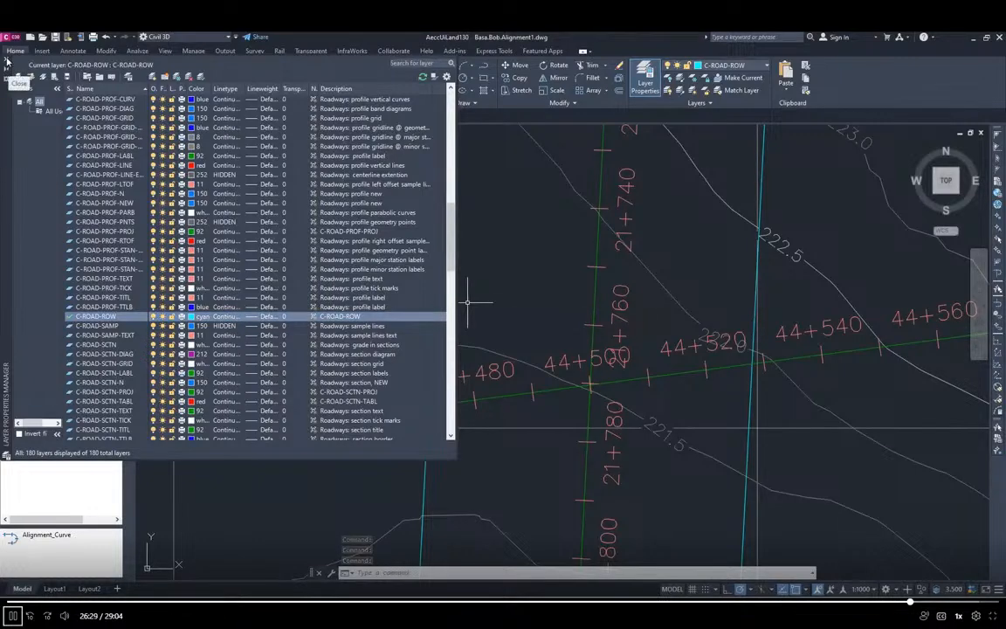
{"action": "left_click", "coordinate": [7, 59]}
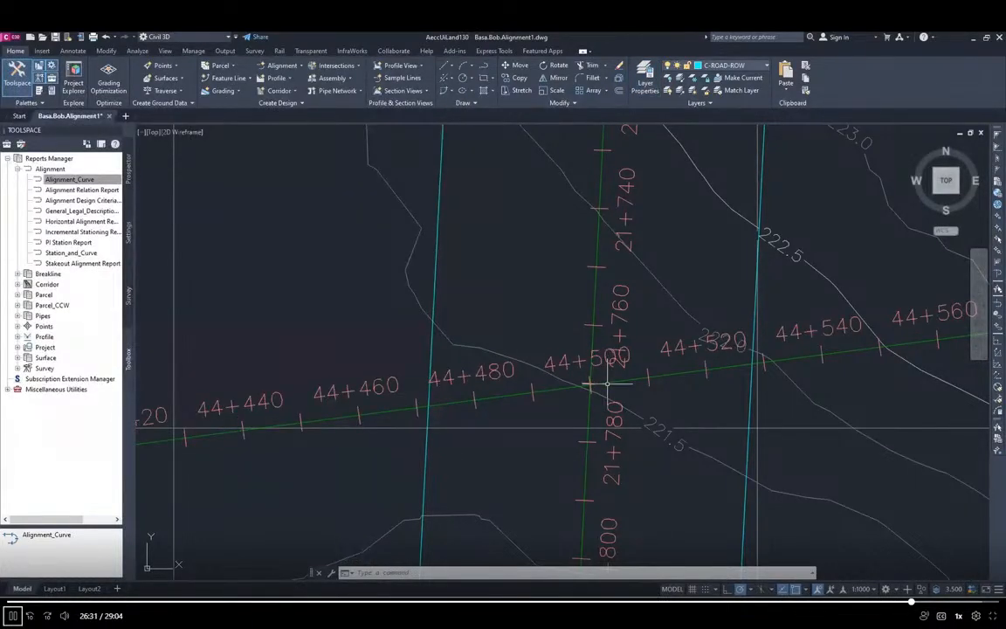
Recheck the Acrobat instructions, and in Civil 3D offset the Bovine Blvd. alignment 15 m to both sides as ROW lines.
{"action": "key", "text": "alt+Tab"}
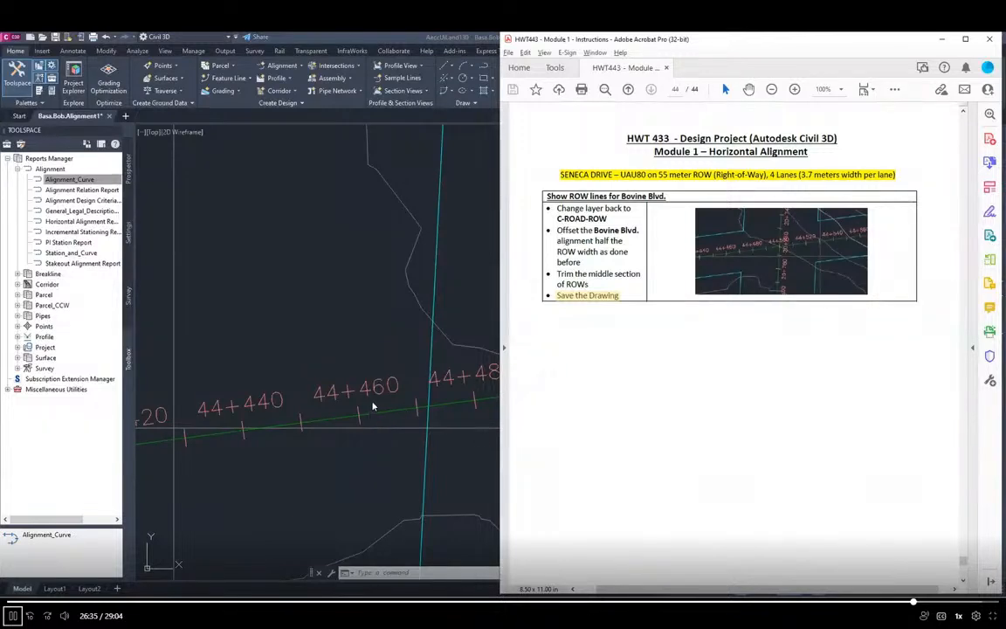
{"action": "key", "text": "alt+Tab"}
{"action": "scroll", "coordinate": [337, 332], "scroll_direction": "down", "scroll_amount": 5}
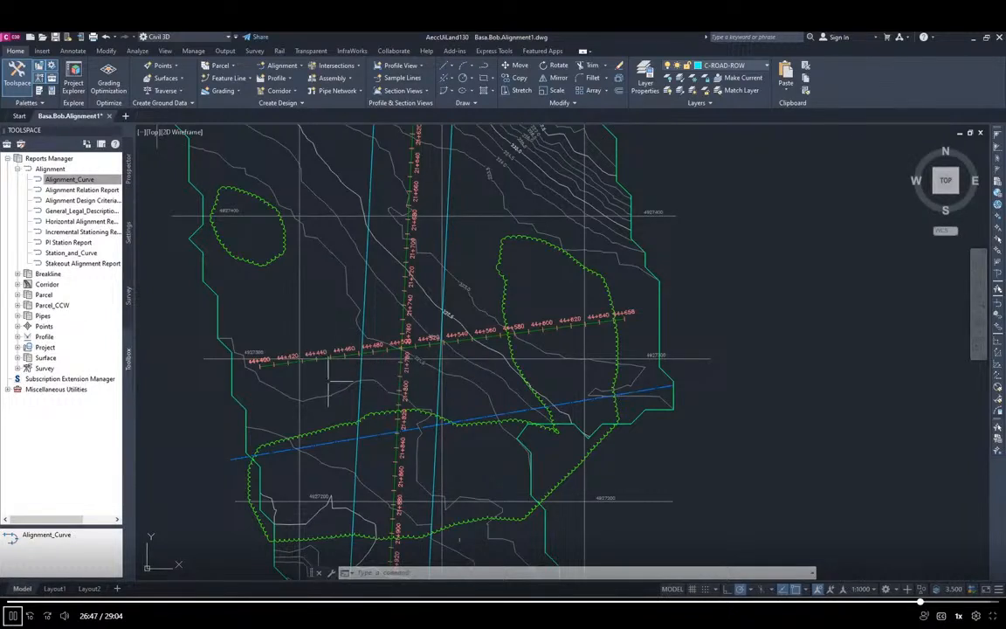
{"action": "scroll", "coordinate": [311, 369], "scroll_direction": "up", "scroll_amount": 3}
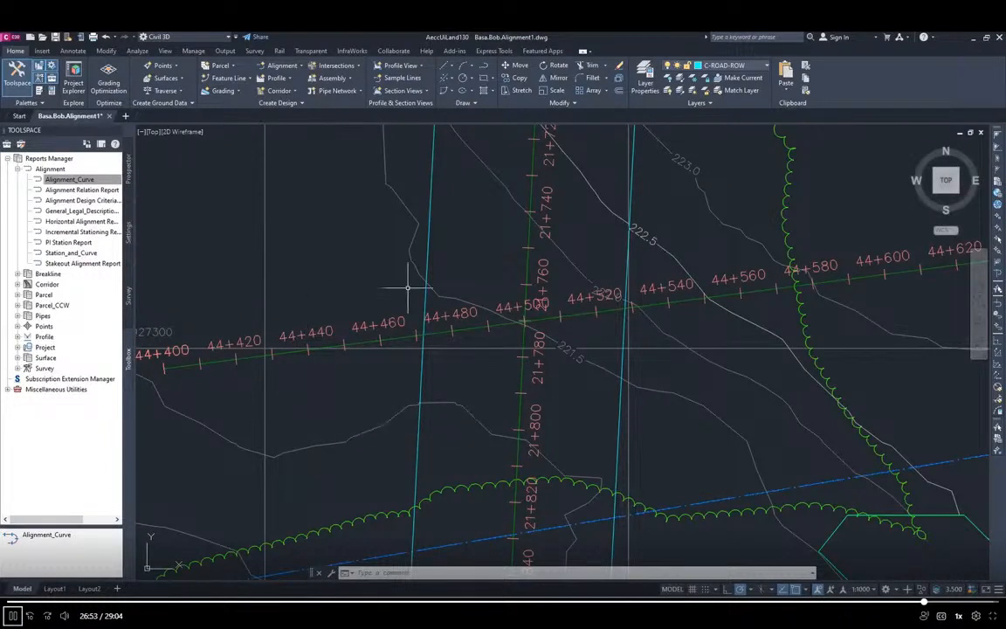
{"action": "left_click", "coordinate": [618, 92]}
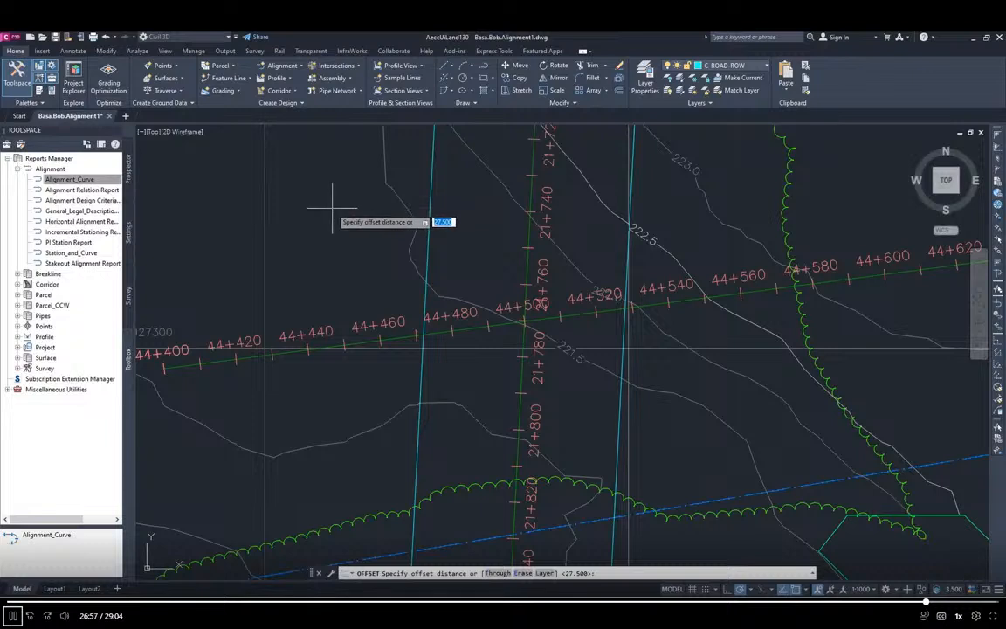
{"action": "type", "text": "15"}
{"action": "key", "text": "Return"}
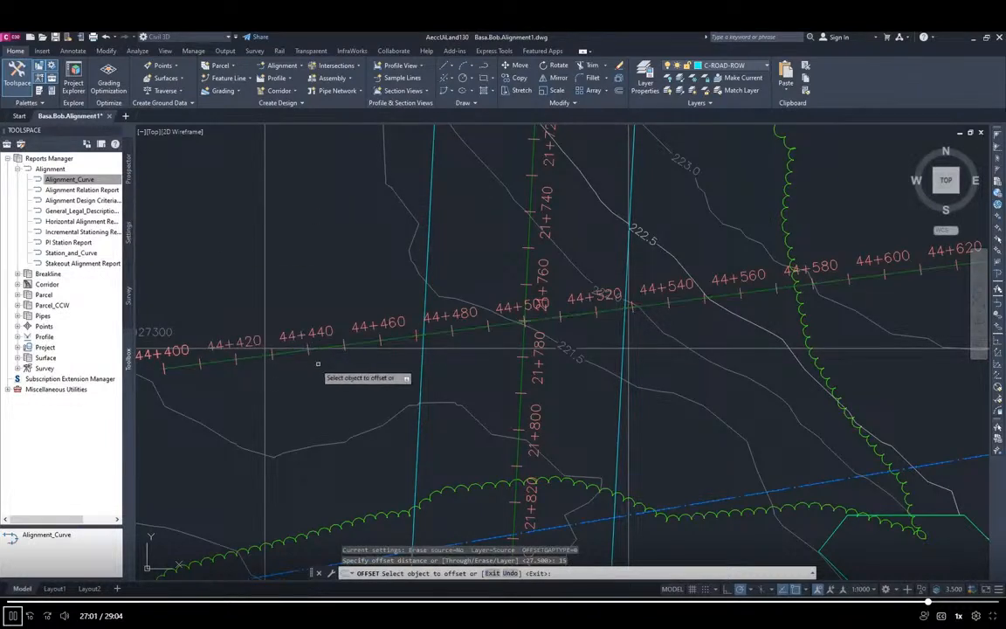
{"action": "left_click", "coordinate": [368, 342]}
{"action": "left_click", "coordinate": [360, 307]}
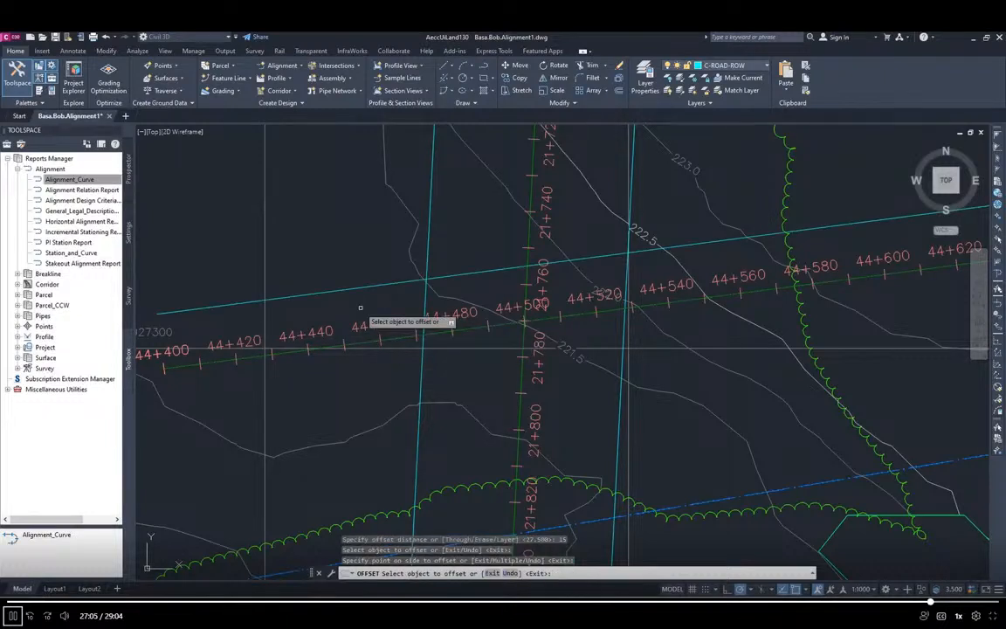
{"action": "left_click", "coordinate": [354, 342]}
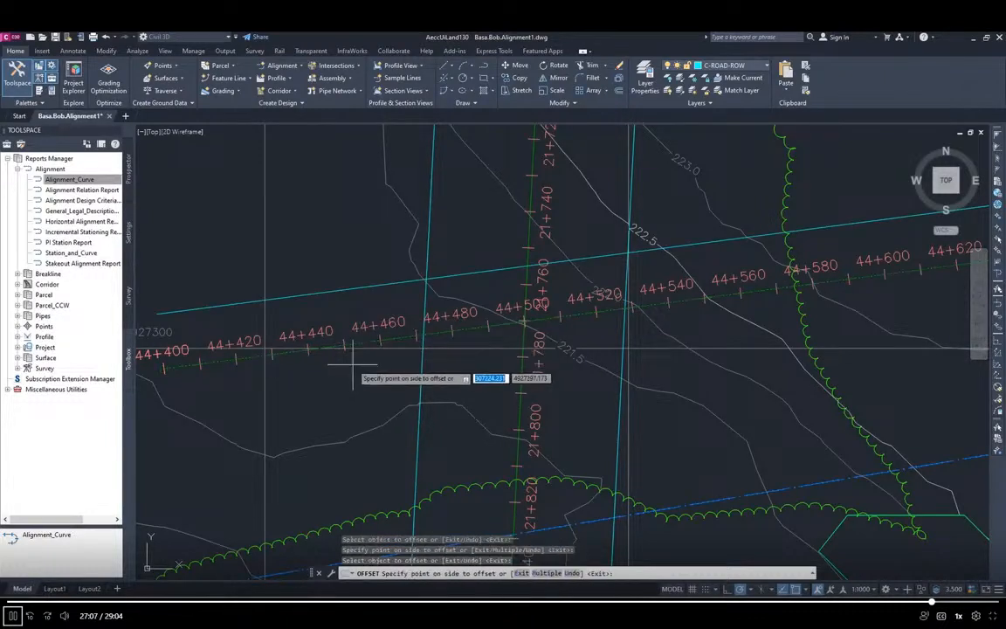
{"action": "left_click", "coordinate": [249, 448]}
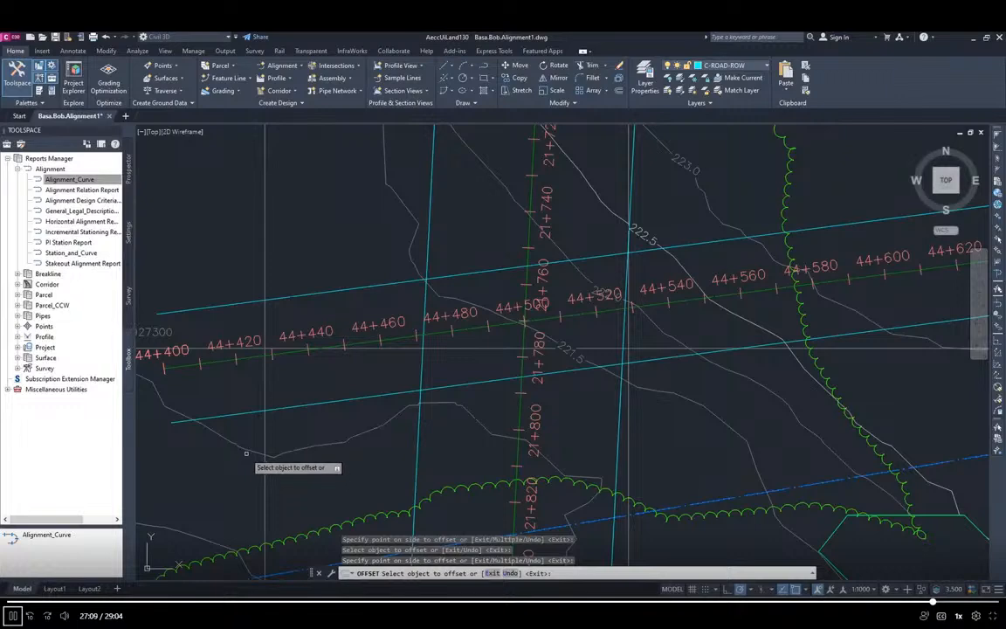
{"action": "key", "text": "Escape"}
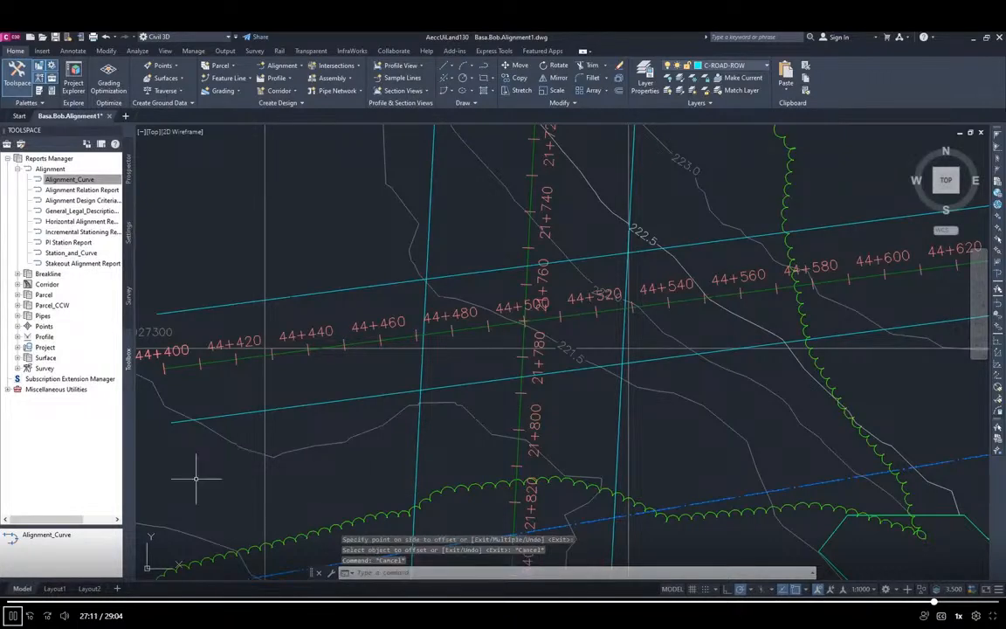
Inspect the Bovine Blvd. ROW lines around the Seneca Drive intersection and compare them with the Acrobat instructions.
{"action": "scroll", "coordinate": [627, 334], "scroll_direction": "down", "scroll_amount": 2}
{"action": "scroll", "coordinate": [637, 315], "scroll_direction": "down", "scroll_amount": 2}
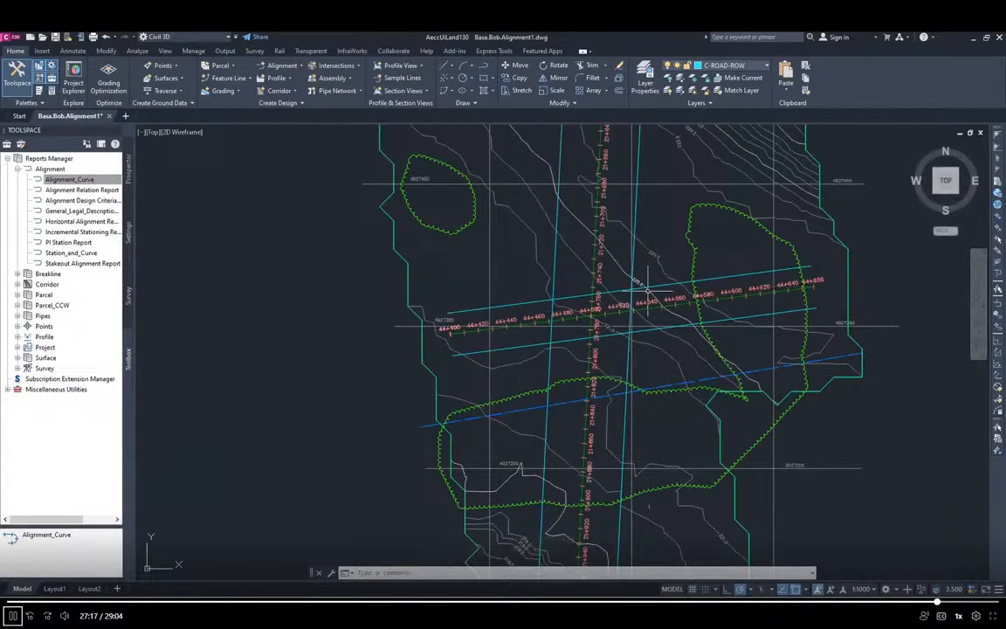
{"action": "scroll", "coordinate": [587, 319], "scroll_direction": "up", "scroll_amount": 2}
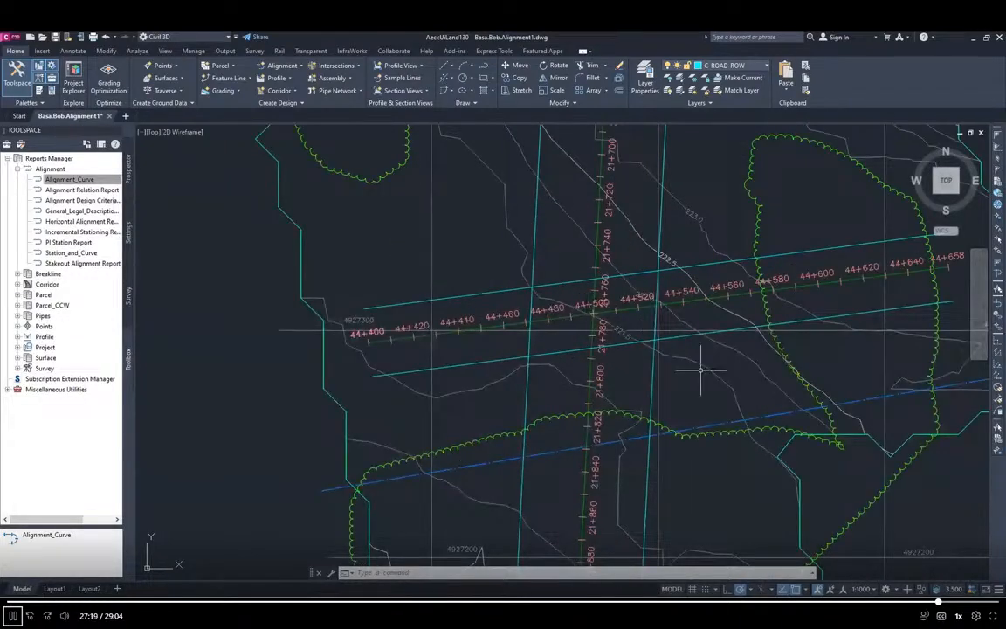
{"action": "scroll", "coordinate": [703, 365], "scroll_direction": "up", "scroll_amount": 2}
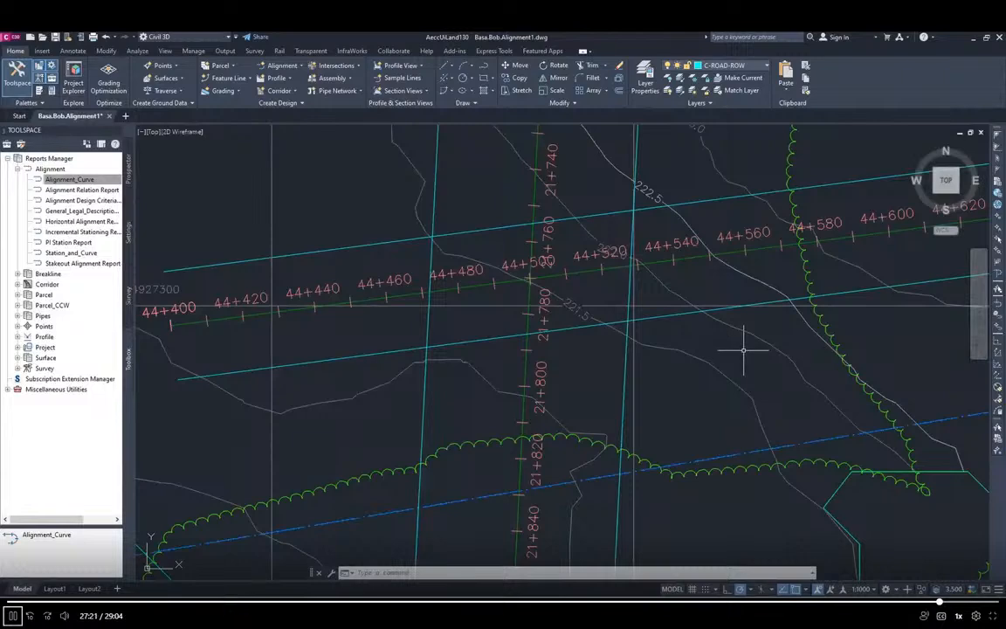
{"action": "middle_click_drag", "start_coordinate": [744, 350], "coordinate": [699, 377]}
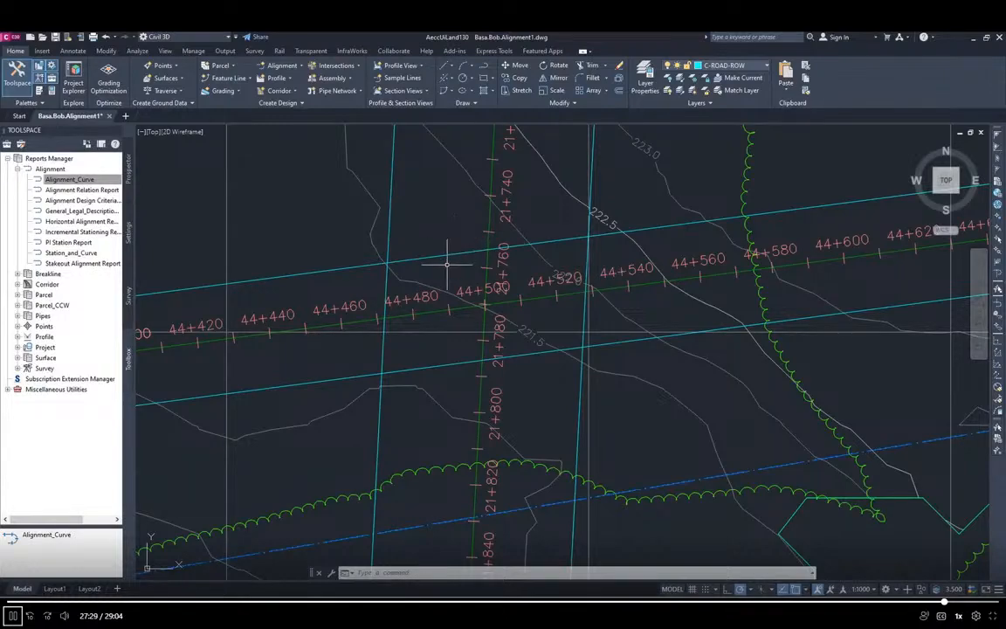
{"action": "key", "text": "alt+Tab"}
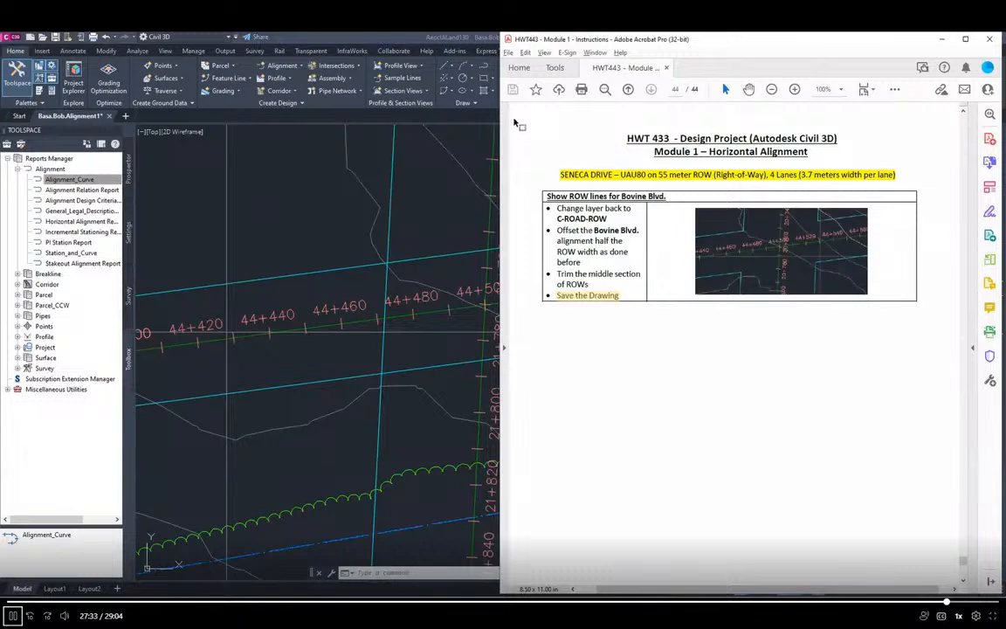
{"action": "scroll", "coordinate": [659, 297], "scroll_direction": "up", "scroll_amount": 5}
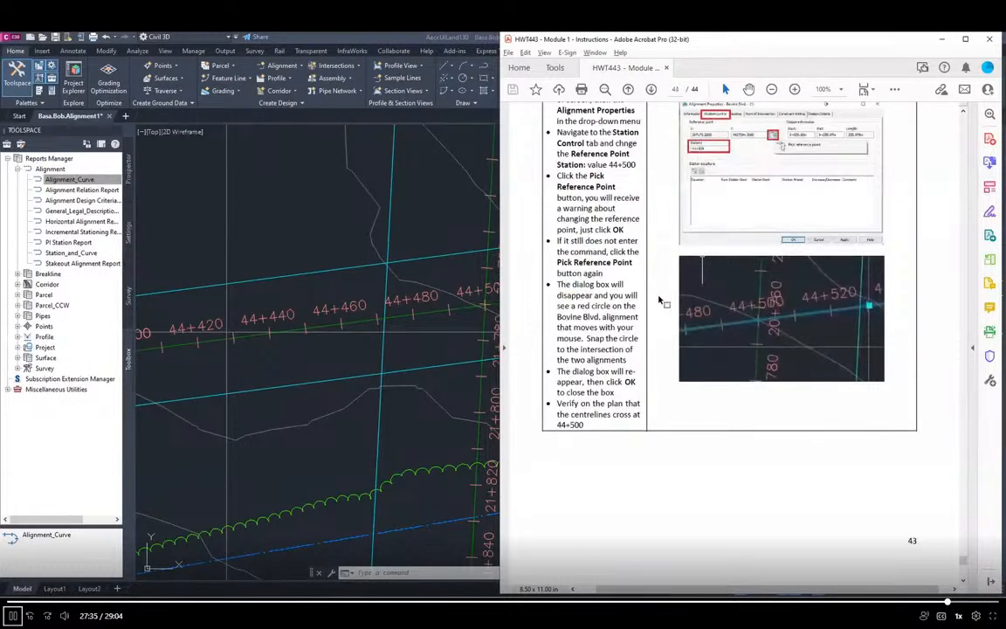
{"action": "key", "text": "alt+Tab"}
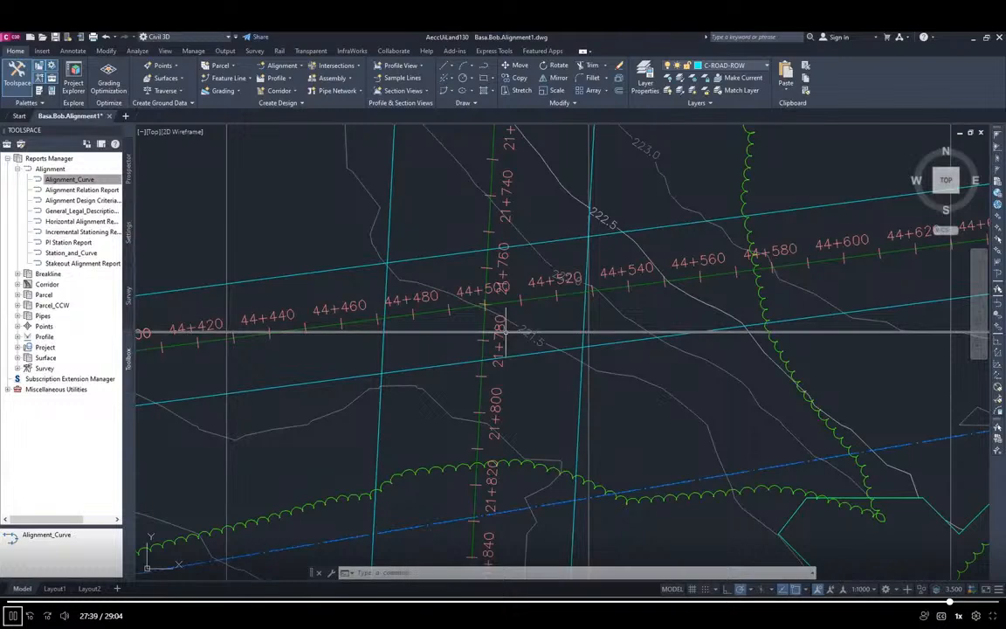
{"action": "mouse_move", "coordinate": [504, 330]}
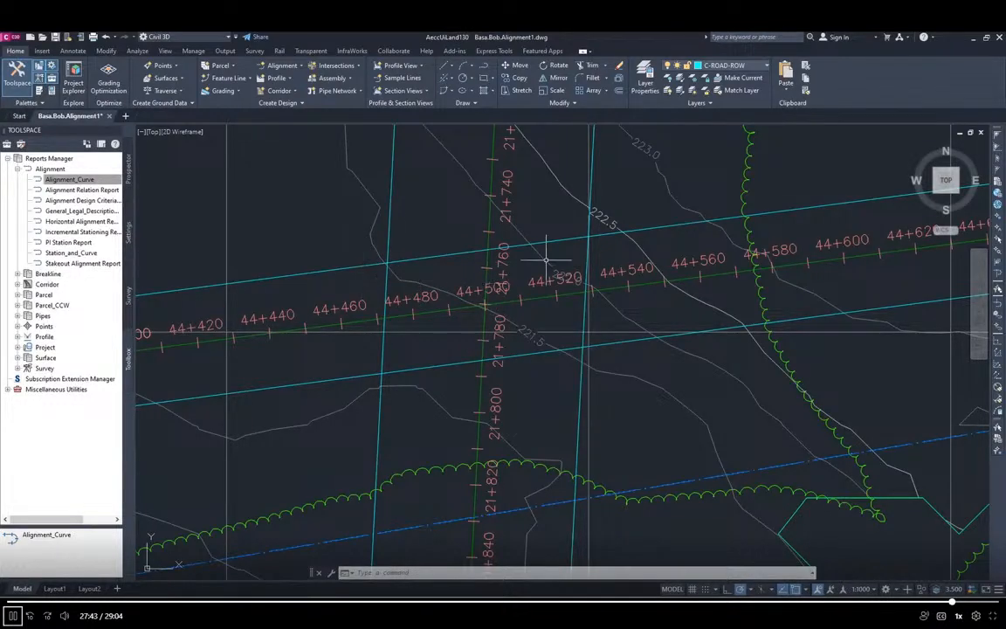
Look up the Bovine Blvd. ROW width in the Acrobat instructions, reread the trimming page and return to Civil 3D.
{"action": "key", "text": "alt+Tab"}
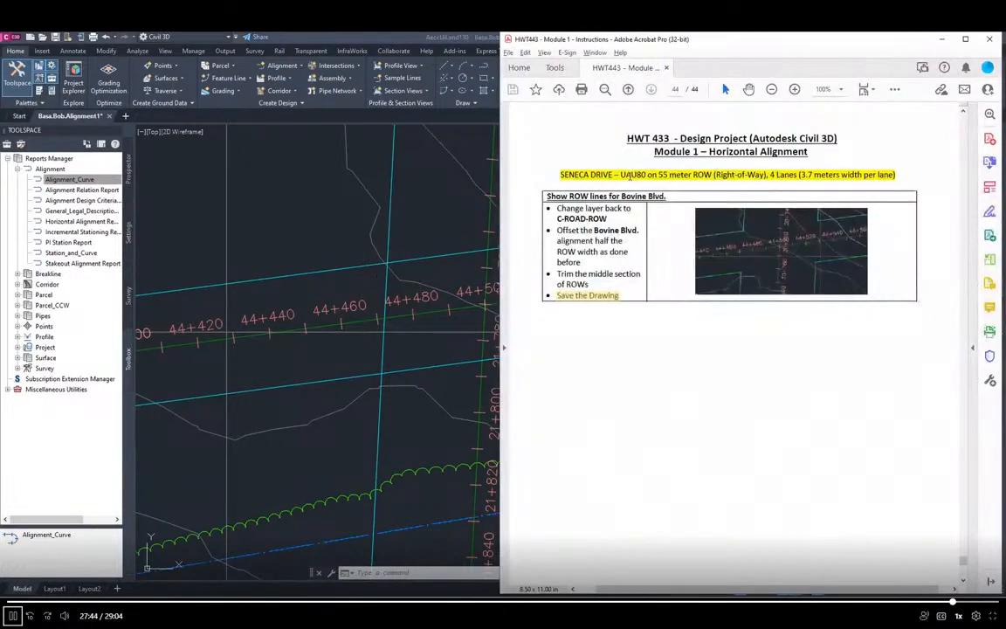
{"action": "left_click", "coordinate": [627, 89]}
{"action": "left_click", "coordinate": [628, 89]}
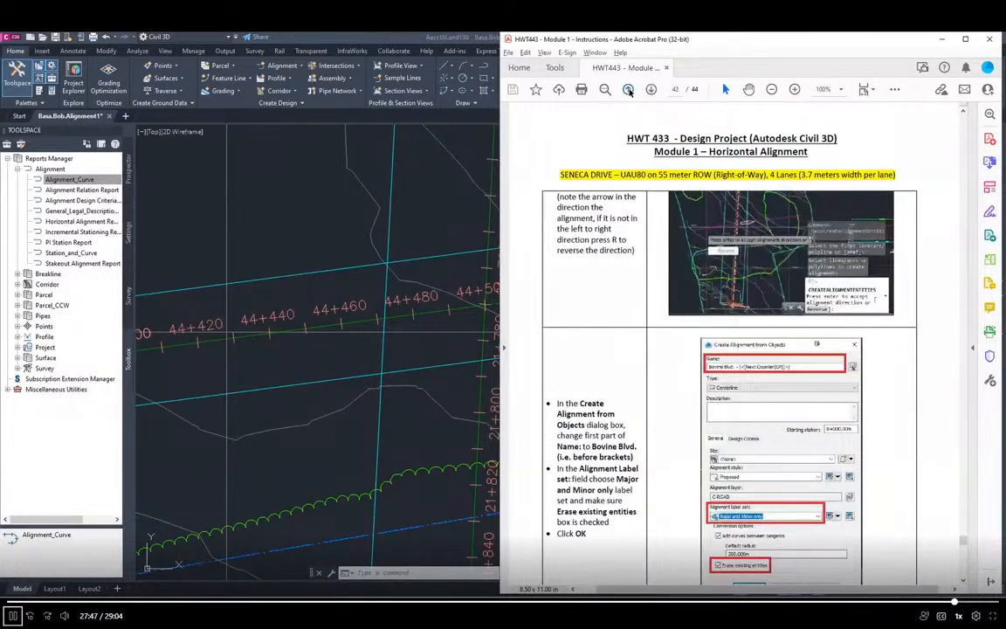
{"action": "left_click", "coordinate": [628, 89]}
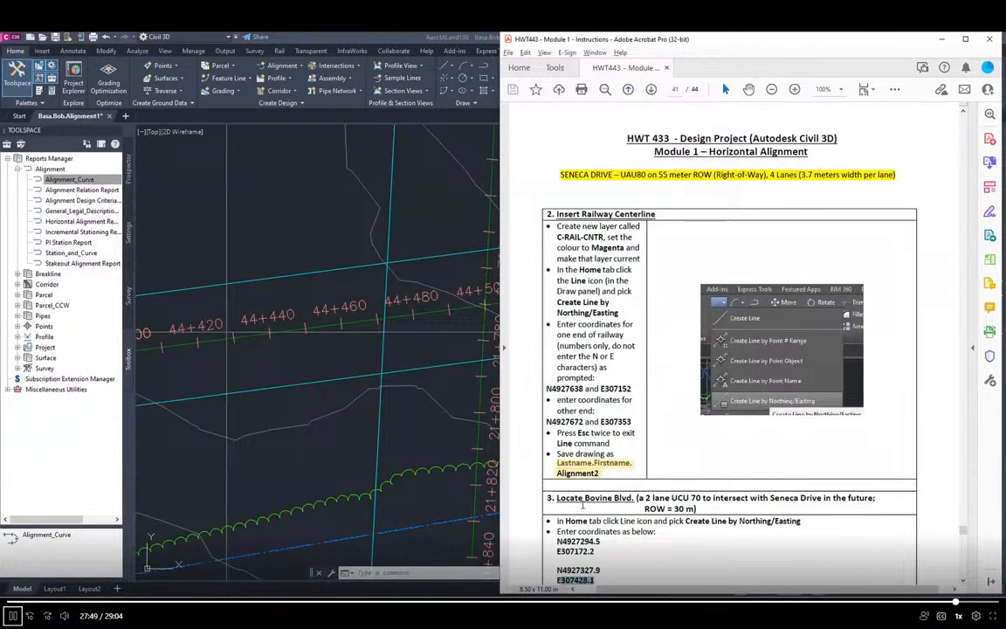
{"action": "left_click", "coordinate": [652, 89]}
{"action": "left_click", "coordinate": [651, 89]}
{"action": "left_click", "coordinate": [651, 89]}
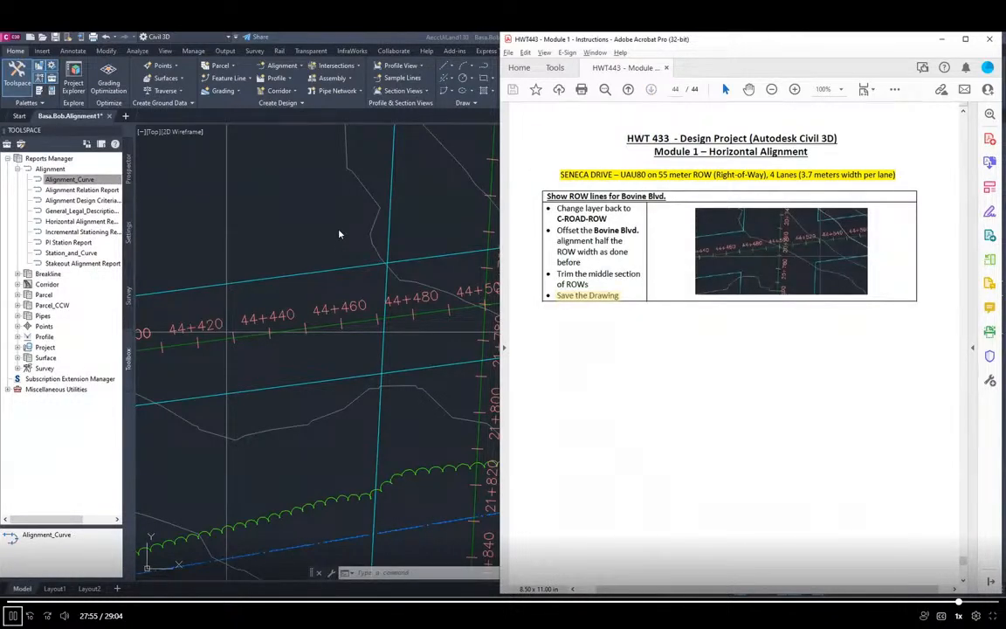
{"action": "left_click", "coordinate": [314, 234]}
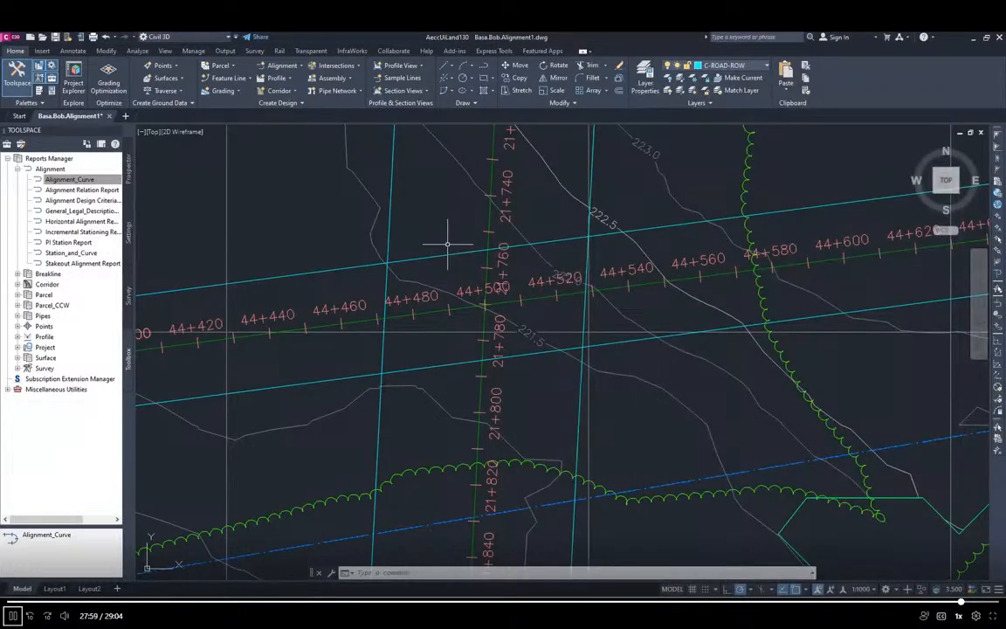
Trim the Bovine Blvd. and Seneca Drive ROW lines inside their intersection, using all four ROW lines as cutting edges.
{"action": "mouse_move", "coordinate": [447, 245]}
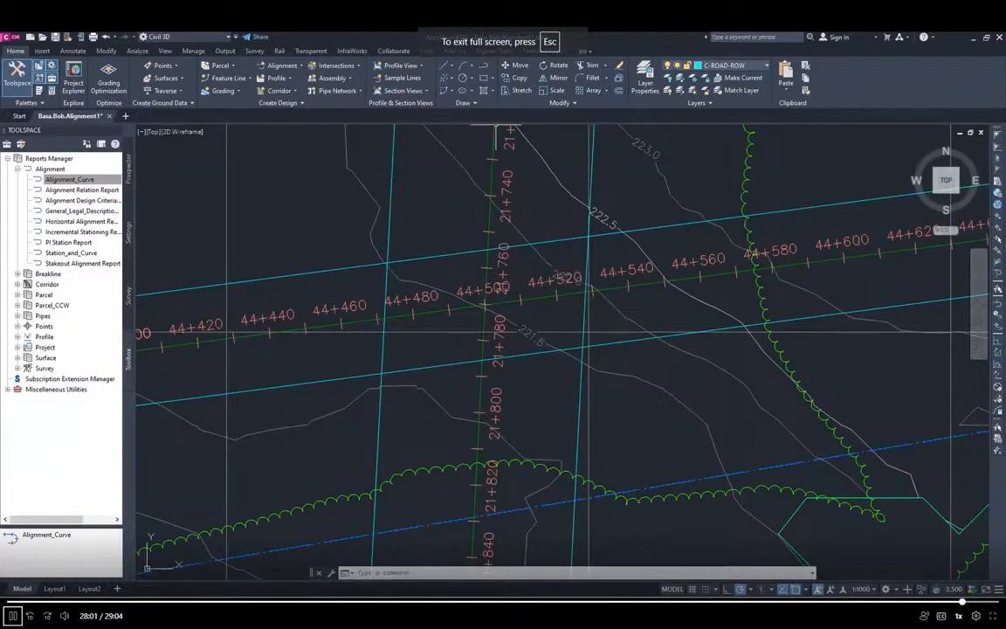
{"action": "left_click", "coordinate": [591, 66]}
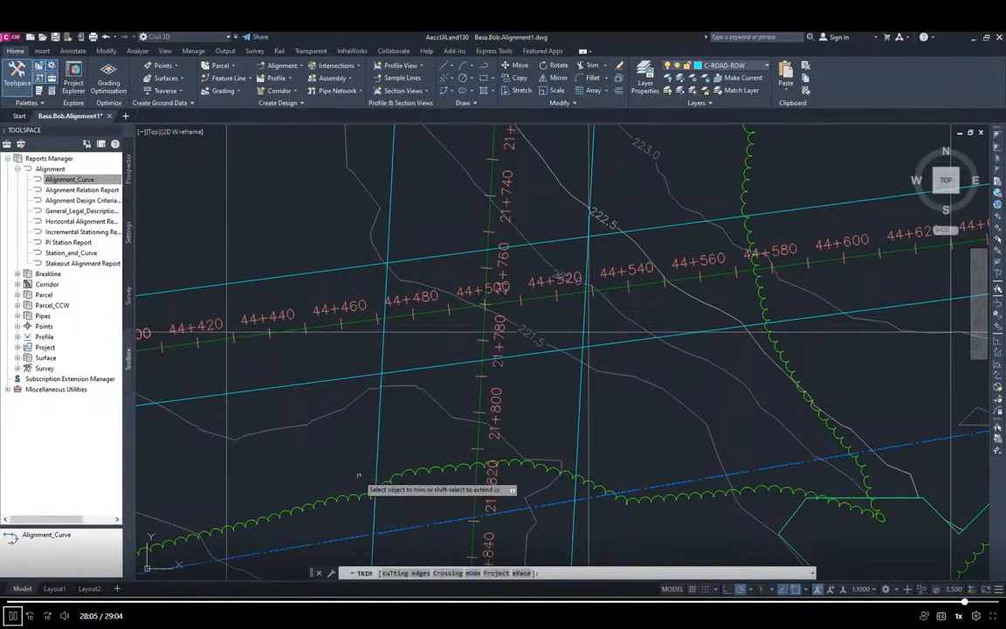
{"action": "left_click", "coordinate": [403, 573]}
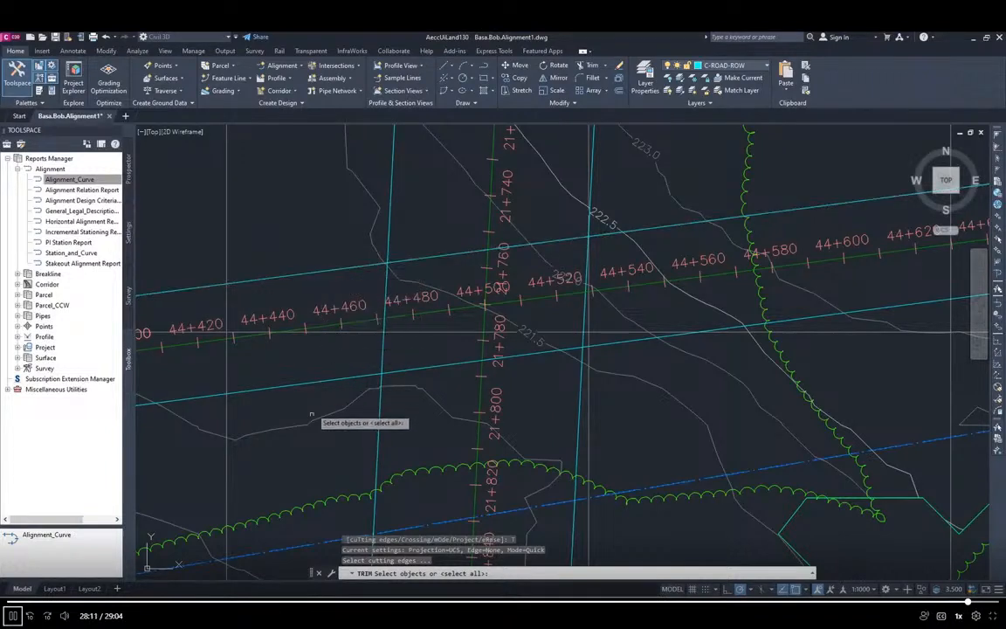
{"action": "left_click", "coordinate": [307, 271]}
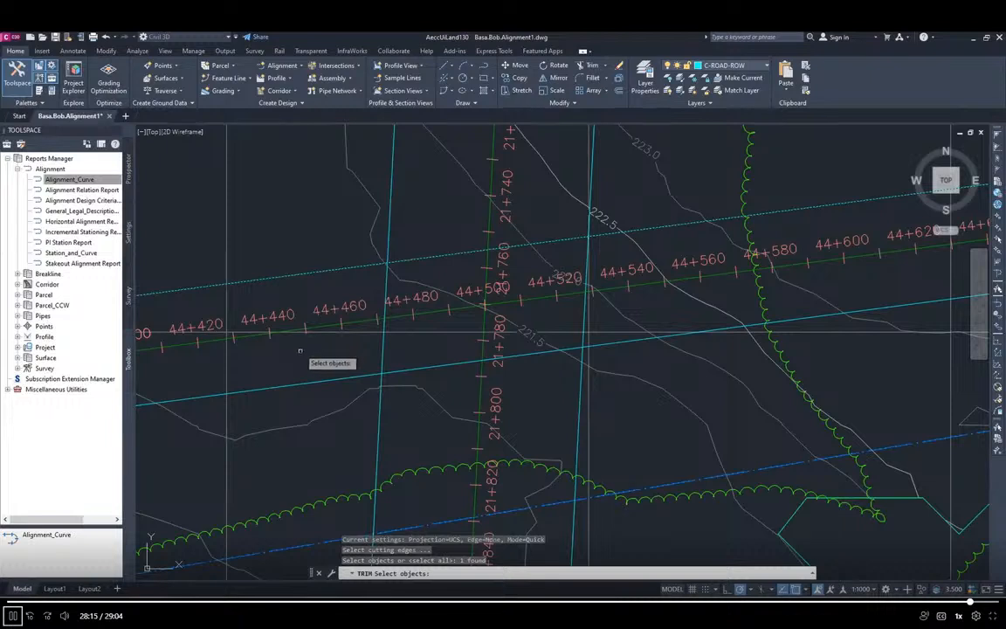
{"action": "left_click", "coordinate": [305, 384]}
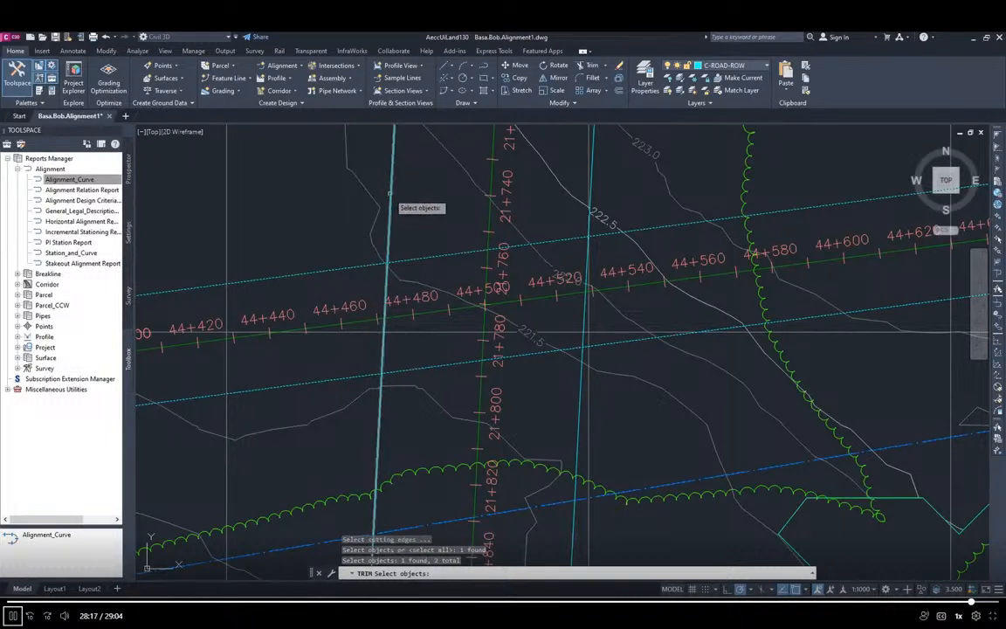
{"action": "left_click", "coordinate": [390, 191]}
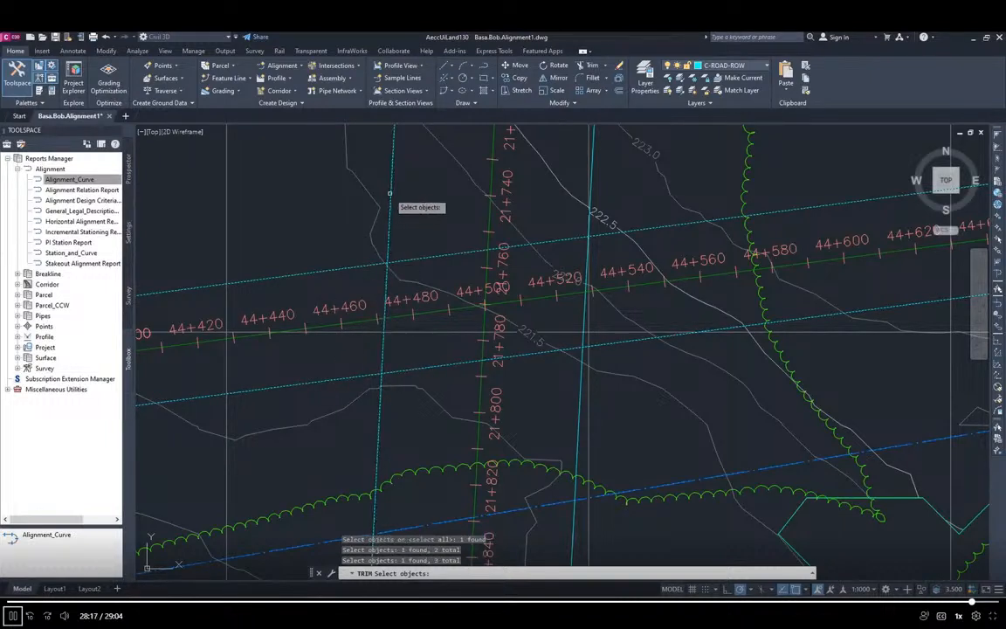
{"action": "left_click", "coordinate": [563, 421]}
{"action": "key", "text": "Return"}
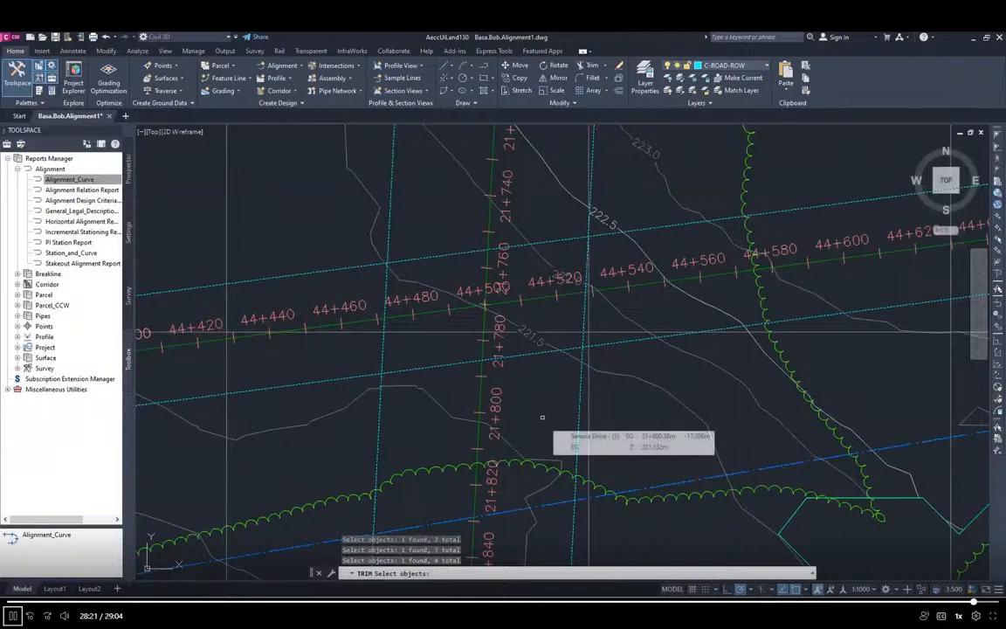
{"action": "left_click", "coordinate": [438, 255]}
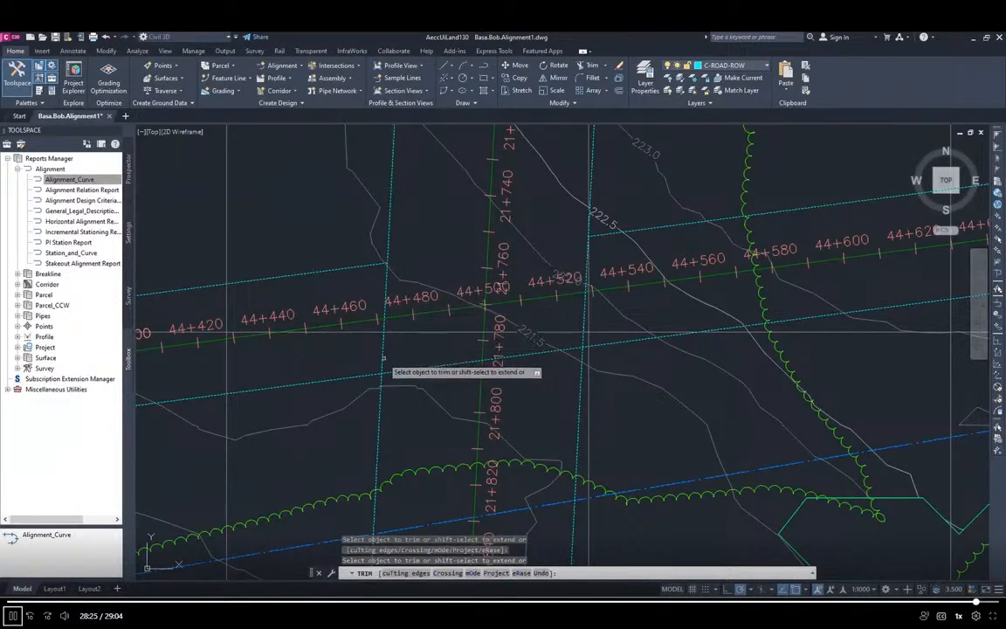
{"action": "left_click", "coordinate": [382, 357]}
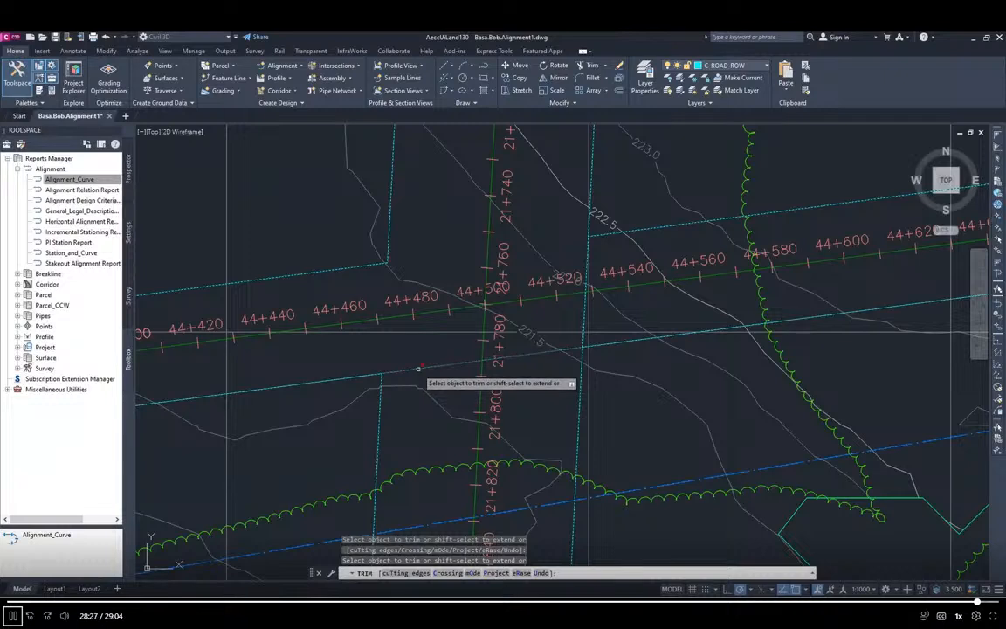
{"action": "left_click", "coordinate": [545, 349]}
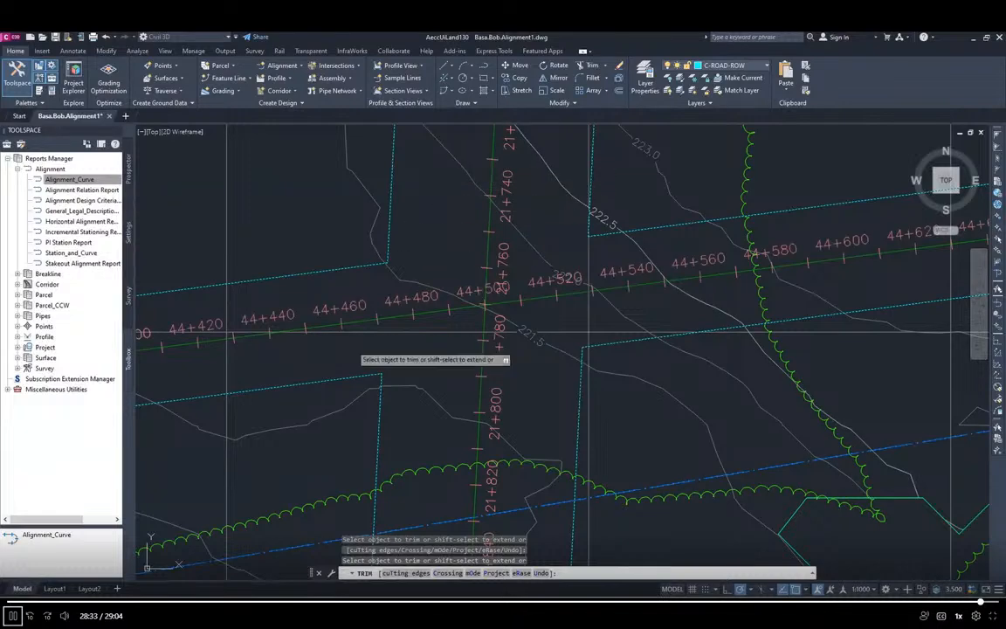
{"action": "scroll", "coordinate": [428, 365], "scroll_direction": "down", "scroll_amount": 5}
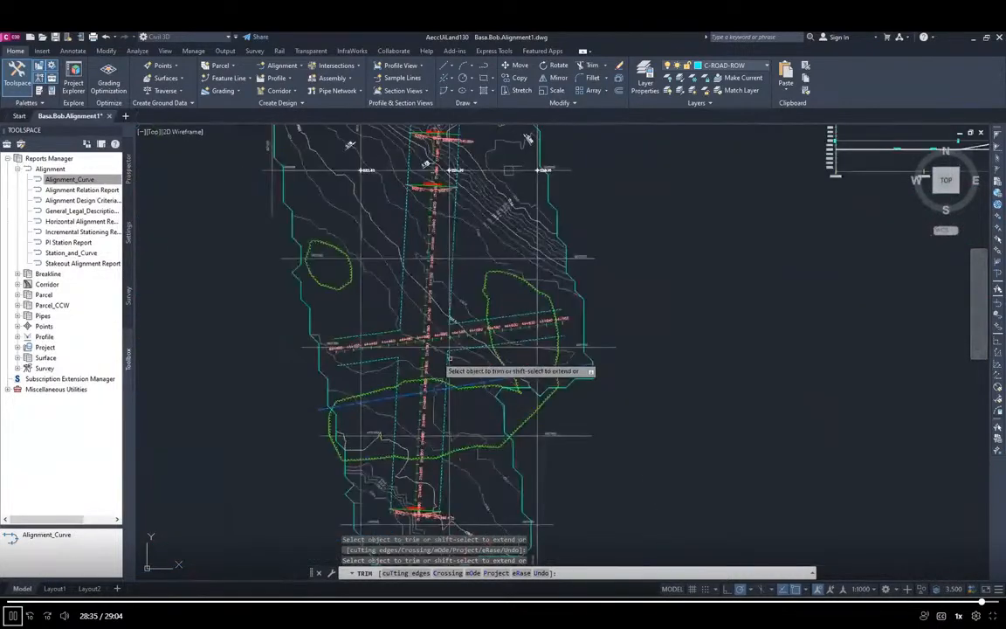
{"action": "key", "text": "Escape"}
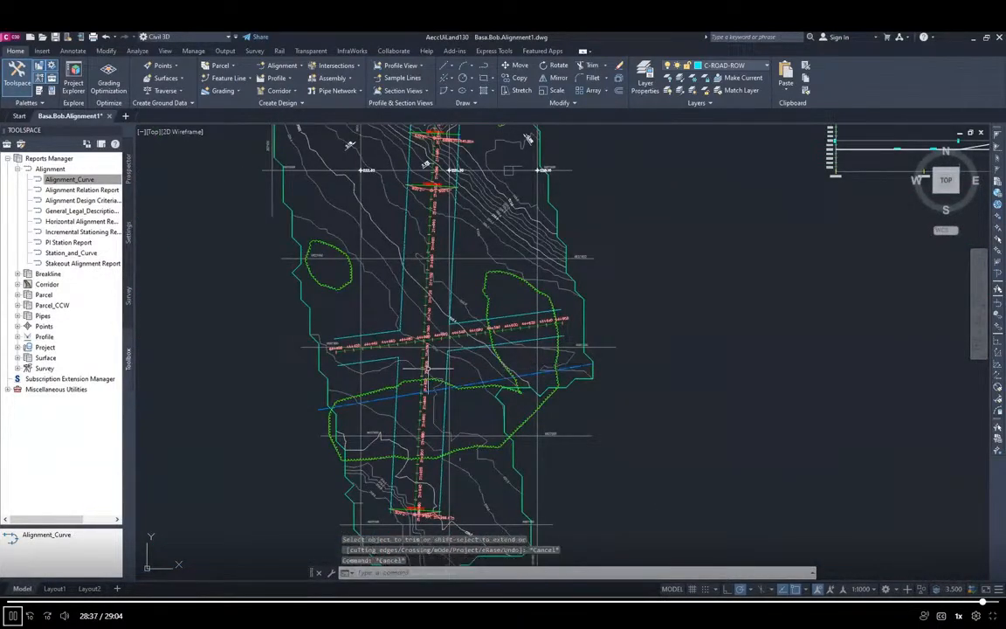
{"action": "left_click", "coordinate": [257, 377]}
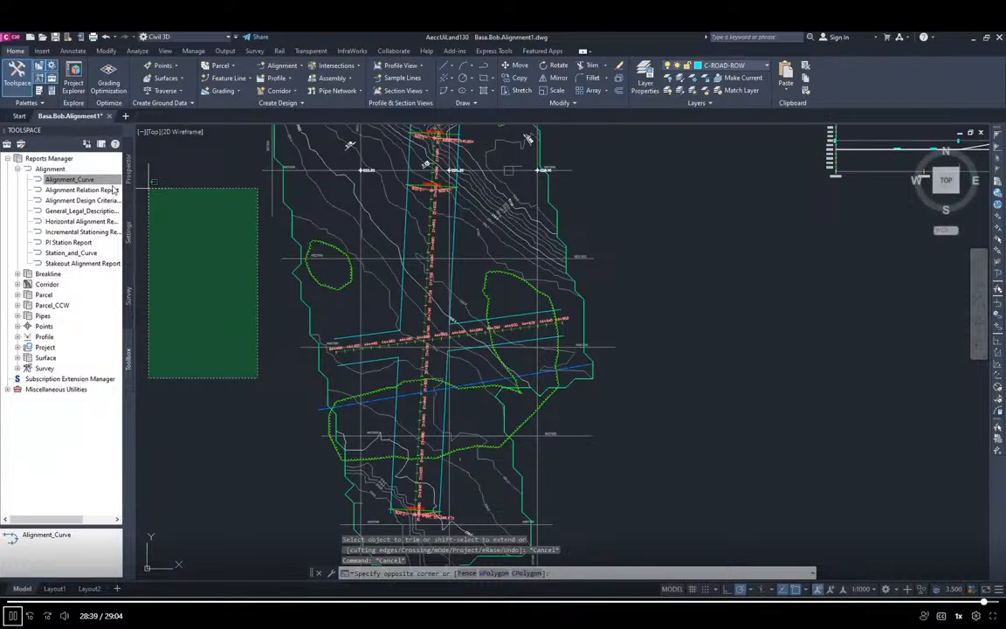
{"action": "key", "text": "Escape"}
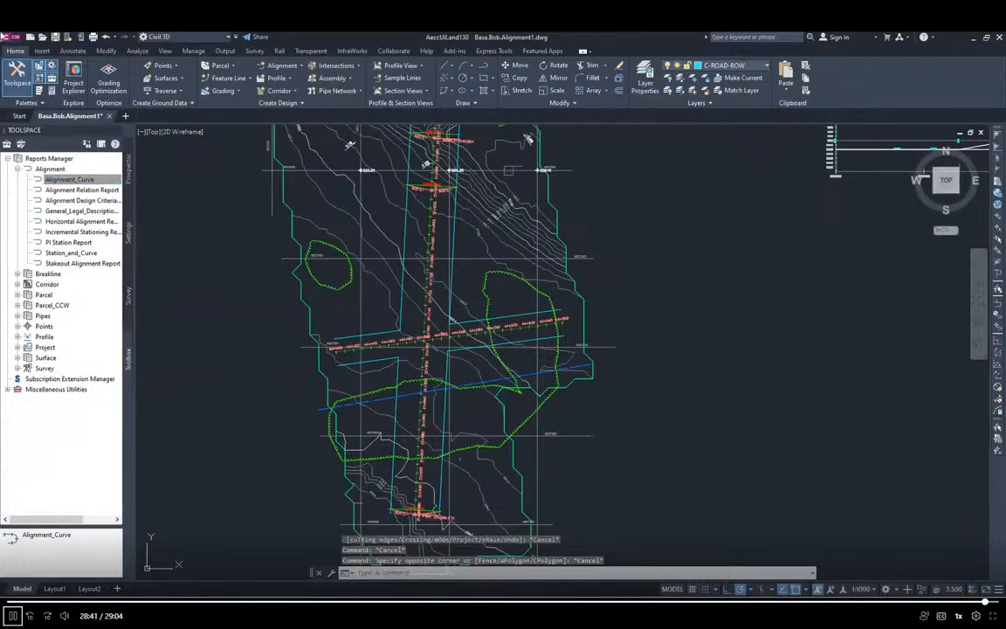
{"action": "left_click", "coordinate": [20, 40]}
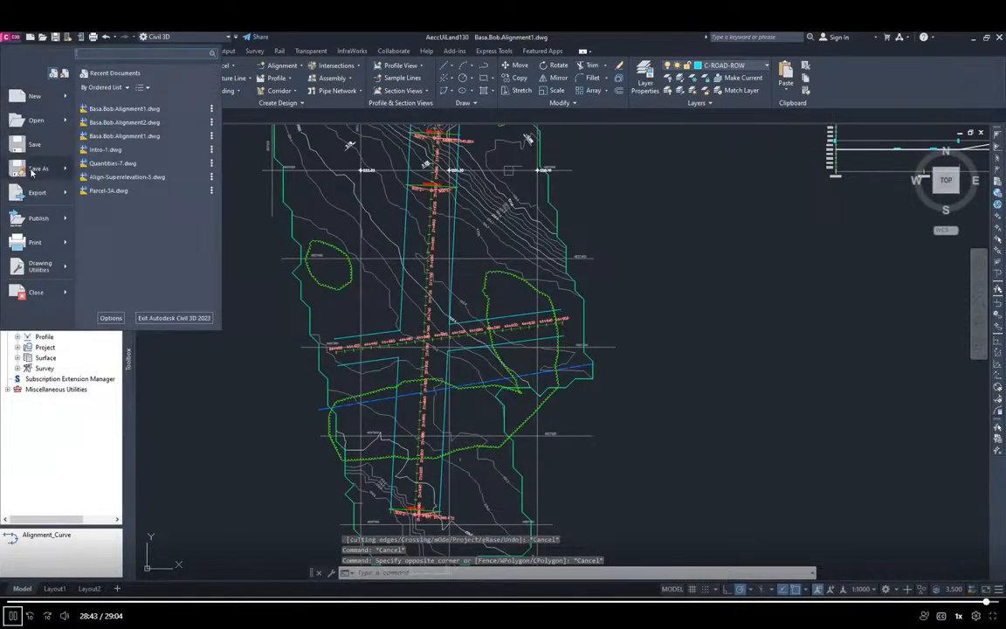
{"action": "left_click", "coordinate": [33, 172]}
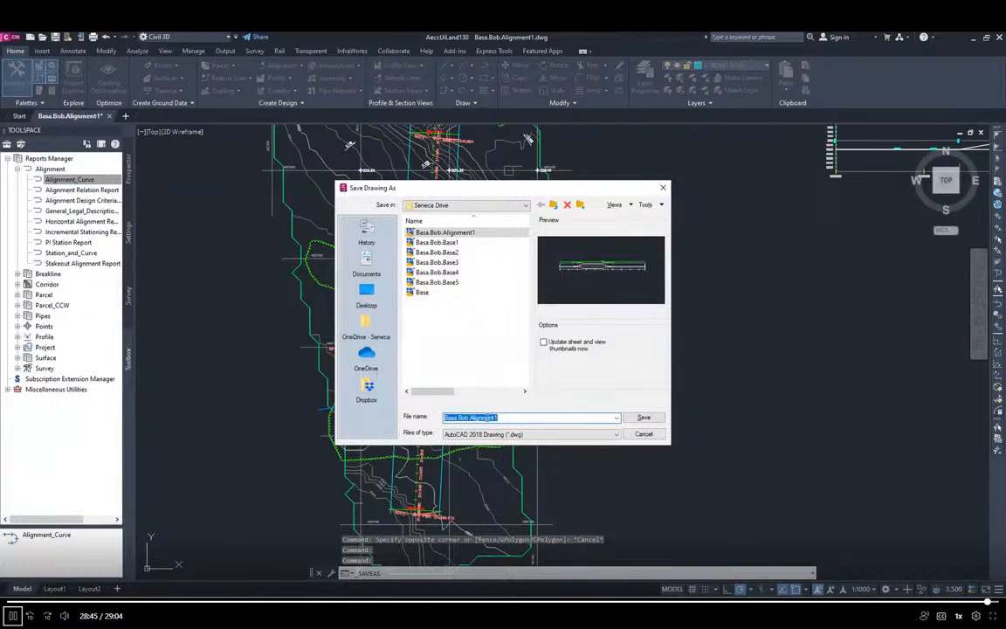
{"action": "left_click", "coordinate": [554, 206]}
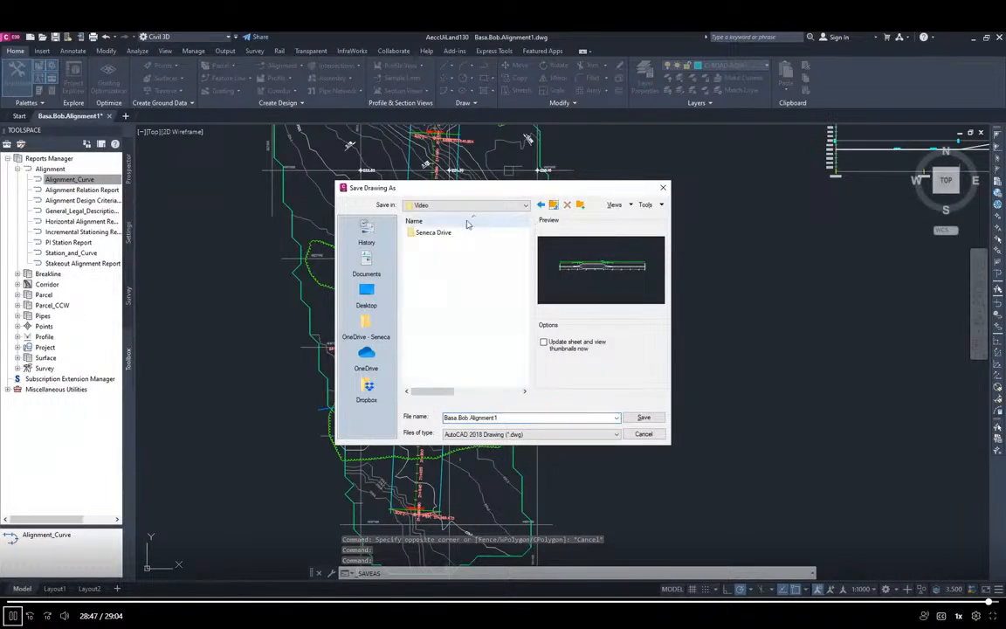
{"action": "double_click", "coordinate": [445, 233]}
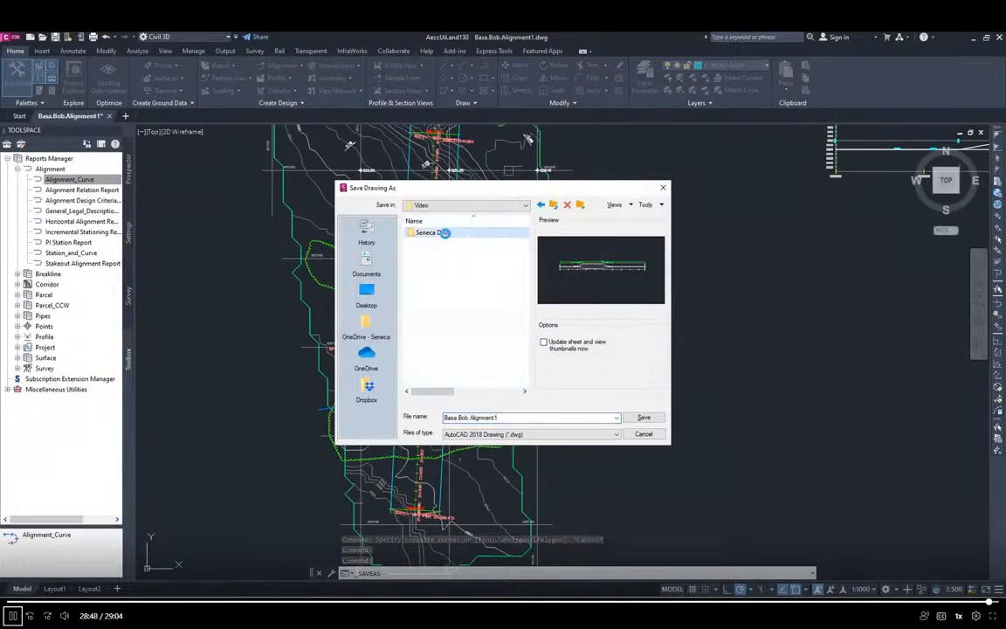
{"action": "double_click", "coordinate": [515, 418]}
{"action": "left_click", "coordinate": [515, 418]}
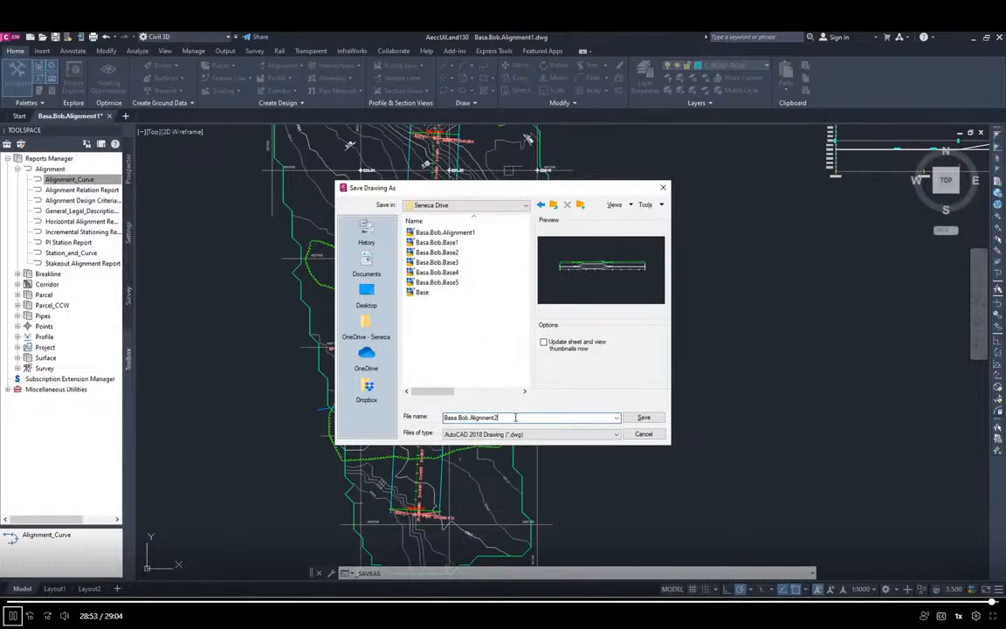
{"action": "key", "text": "Return"}
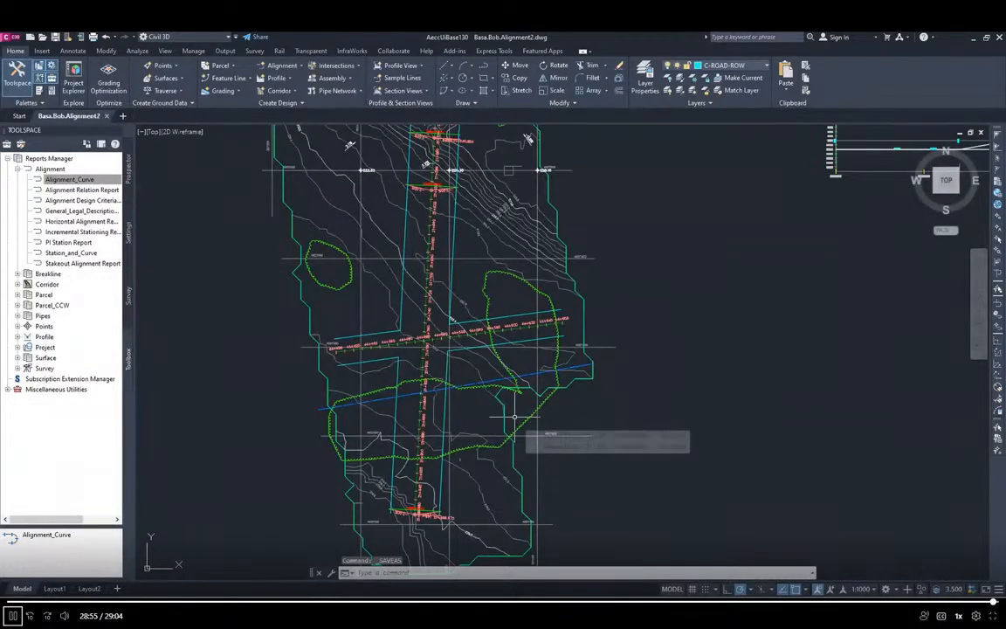
{"action": "left_click", "coordinate": [726, 377]}
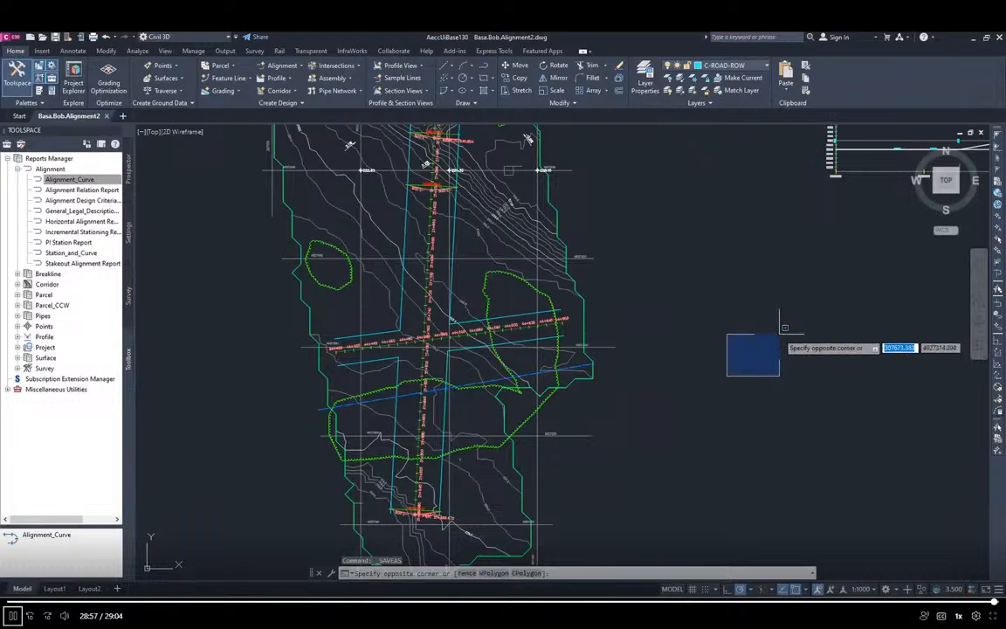
{"action": "key", "text": "Escape"}
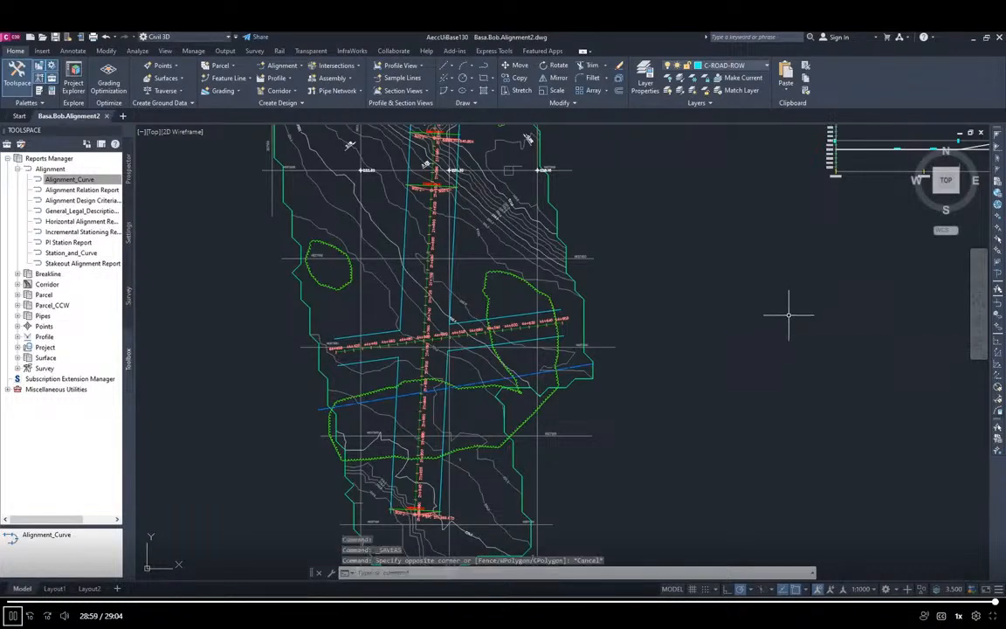